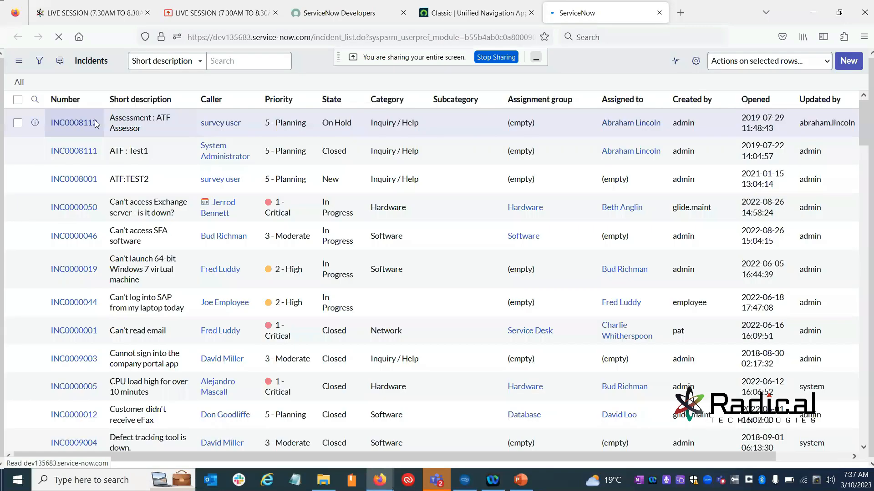
Open incident INC0008112 in a separate tab and bring up the list of UI Actions configured for its form.
middle_click(74, 144)
left_click(630, 17)
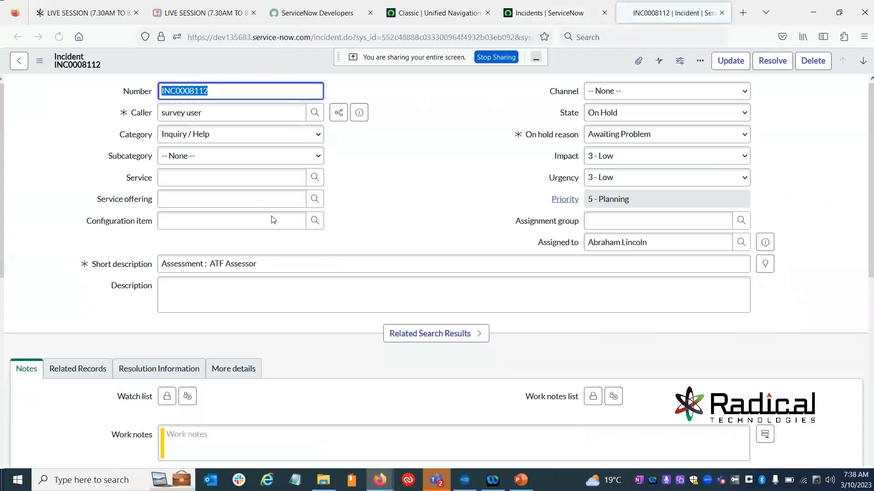
right_click(164, 58)
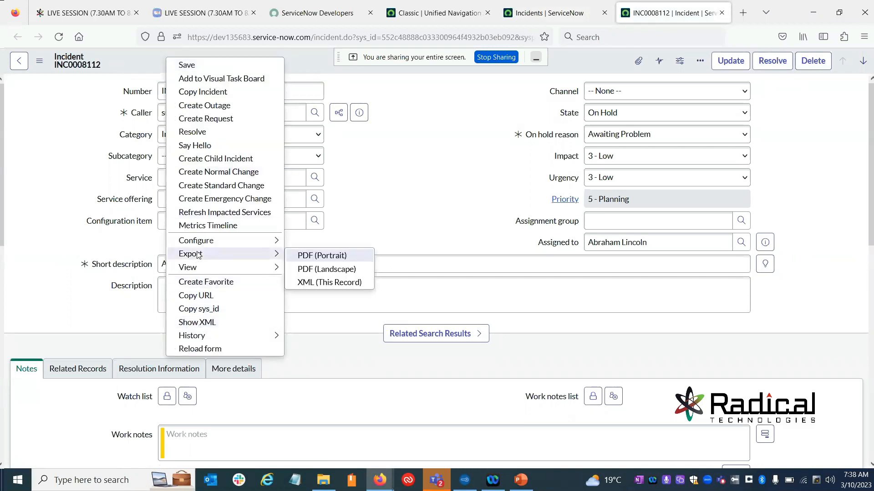
mouse_move(203, 242)
mouse_move(201, 259)
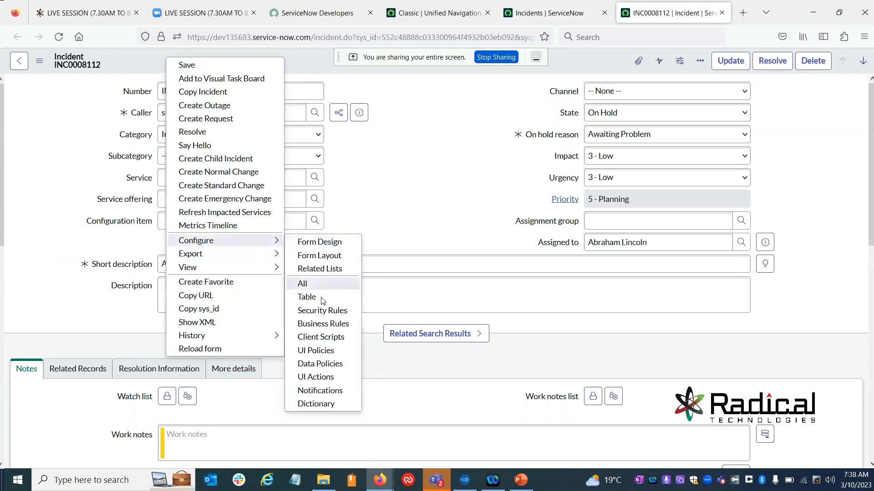
left_click(316, 378)
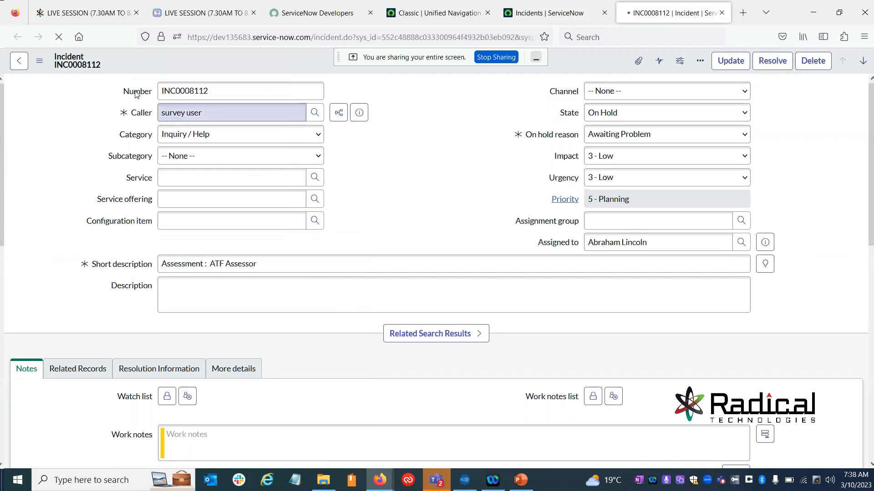
Filter the UI Actions list to show only records whose table is Incident.
scroll(121, 131, "down", 6)
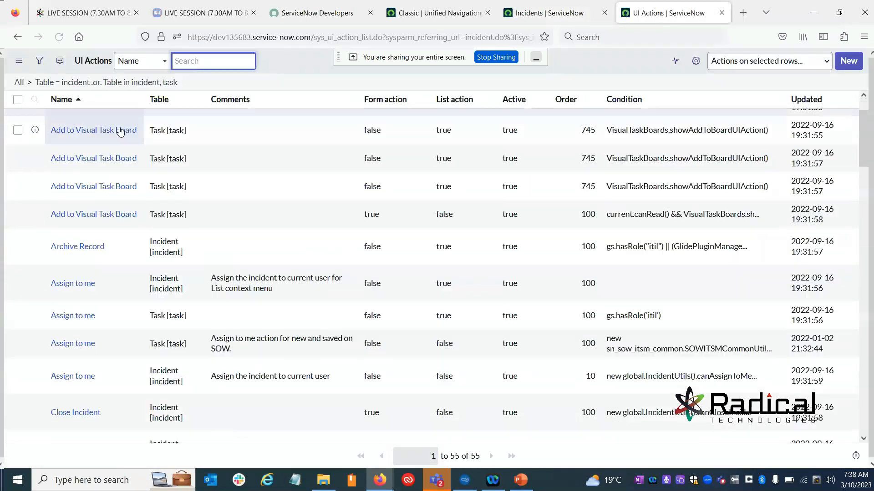
right_click(164, 219)
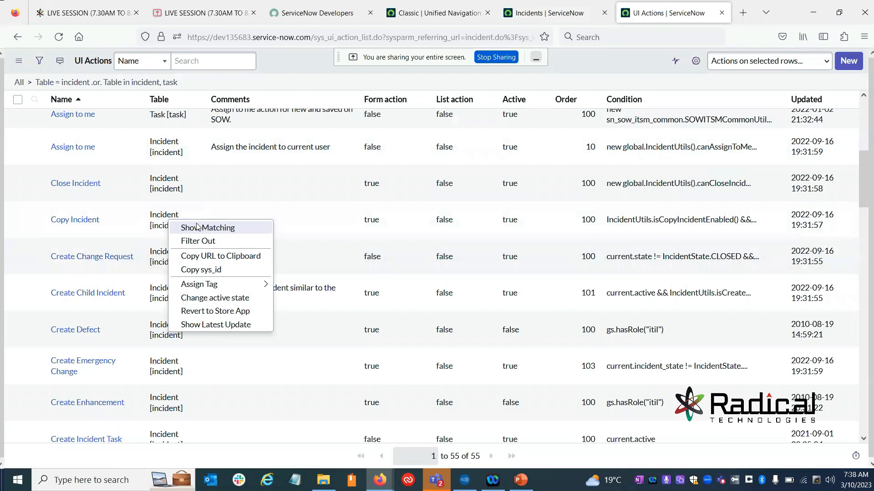
left_click(207, 227)
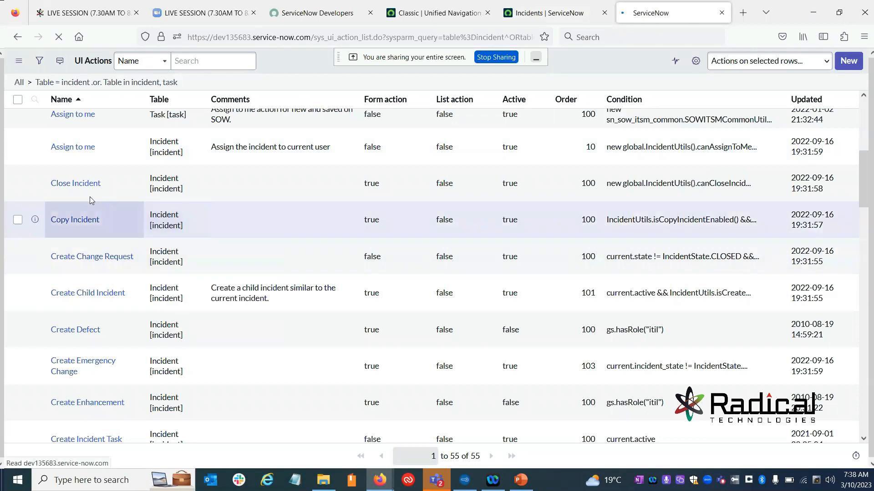
Open the Reopen Incident UI action in a separate tab, review its settings and script, and close it.
scroll(31, 241, "down", 15)
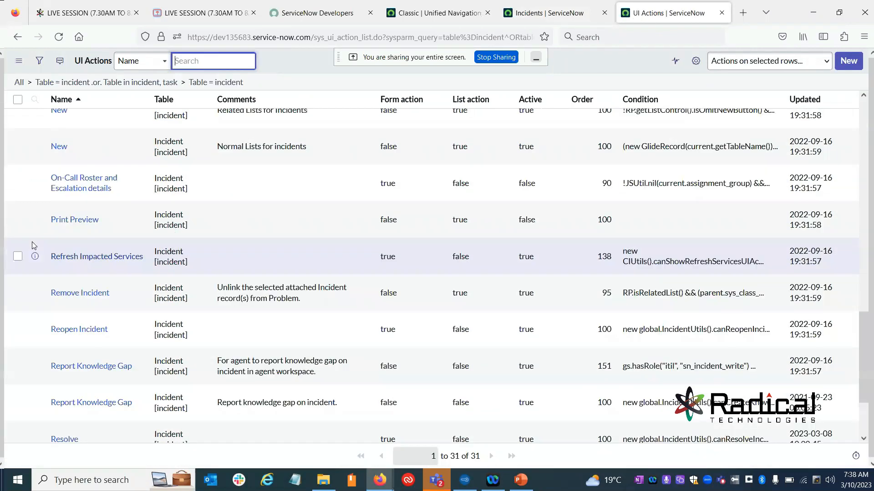
scroll(32, 242, "down", 3)
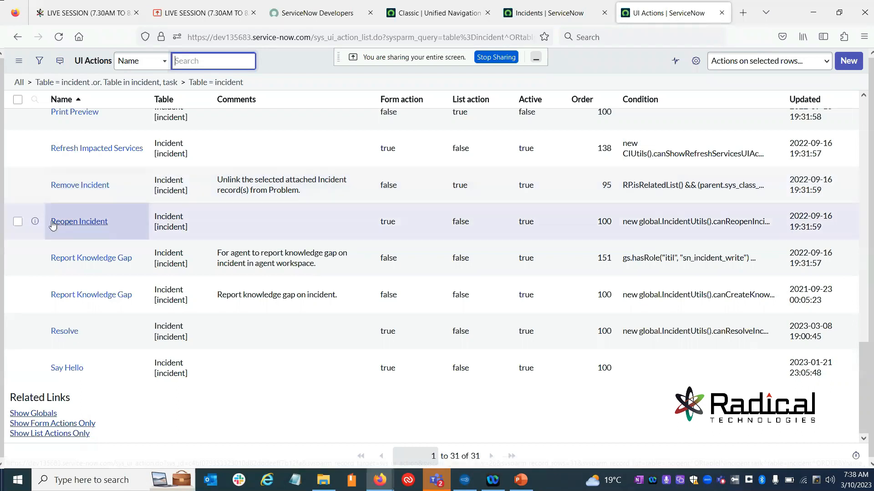
middle_click(95, 225)
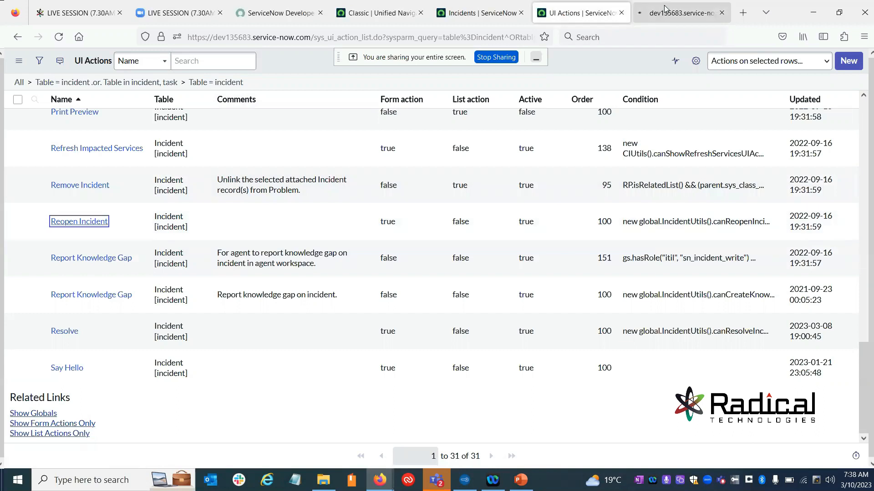
left_click(664, 10)
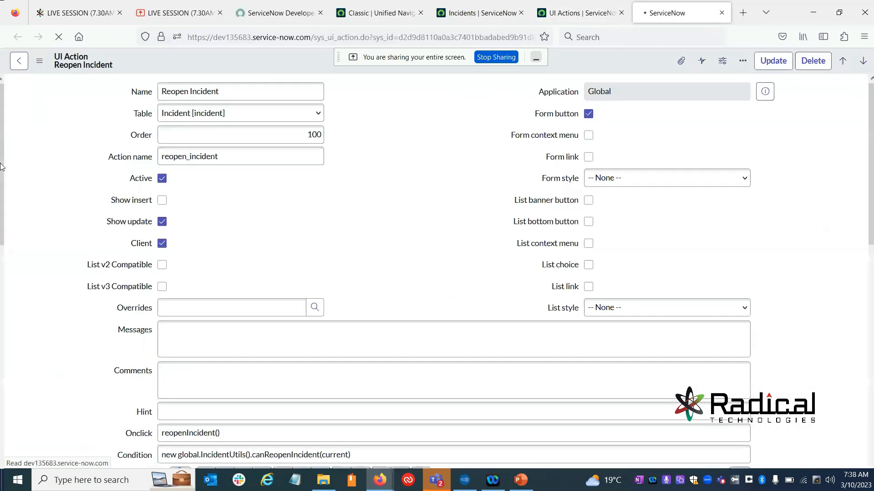
scroll(168, 190, "down", 4)
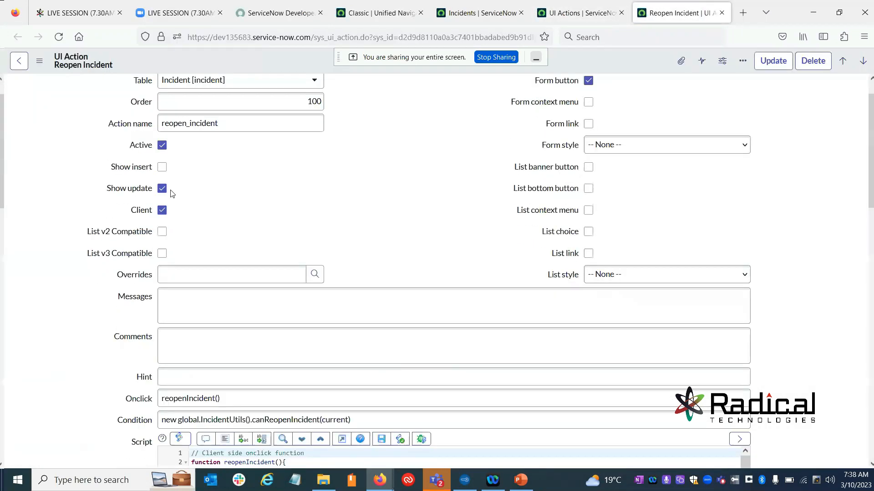
scroll(273, 273, "down", 10)
scroll(296, 273, "up", 9)
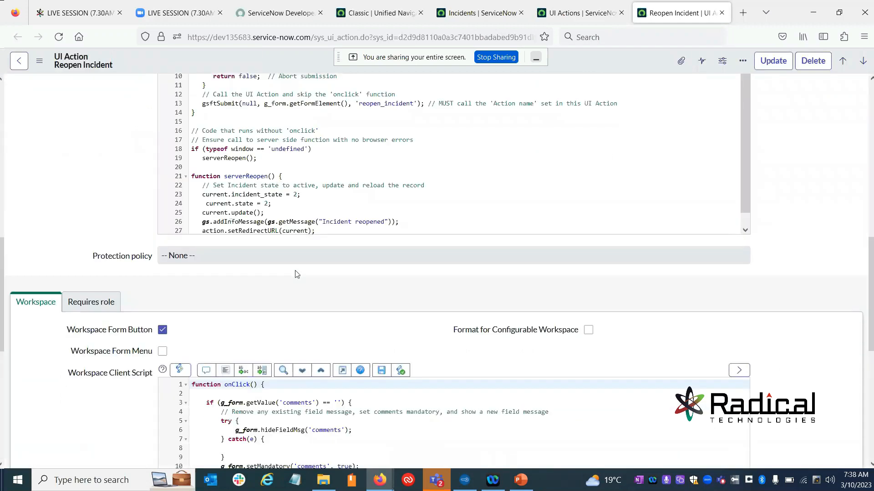
left_click(721, 13)
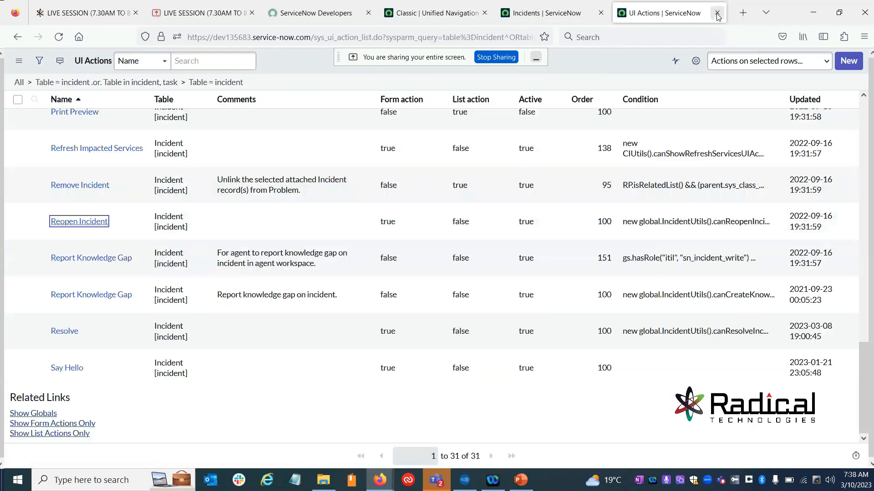
Open the Create Knowledge UI action in a separate tab, review its configuration, and close it.
scroll(102, 278, "up", 3)
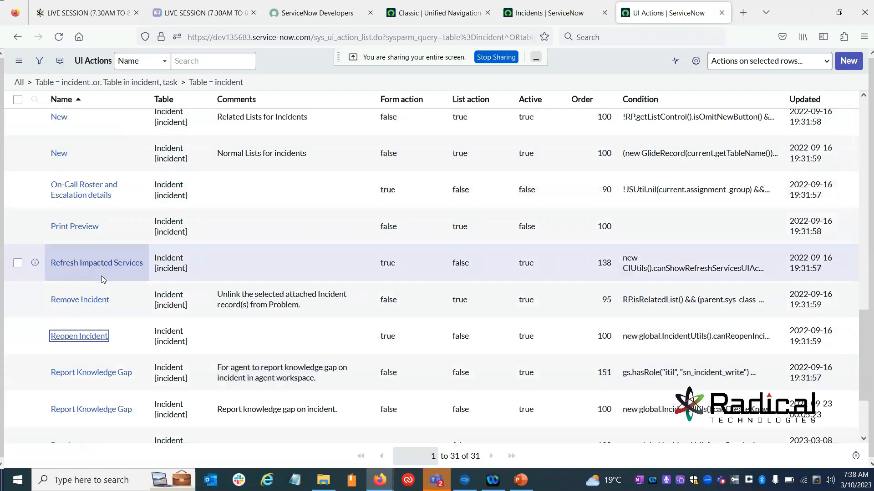
scroll(101, 273, "up", 6)
scroll(95, 250, "up", 2)
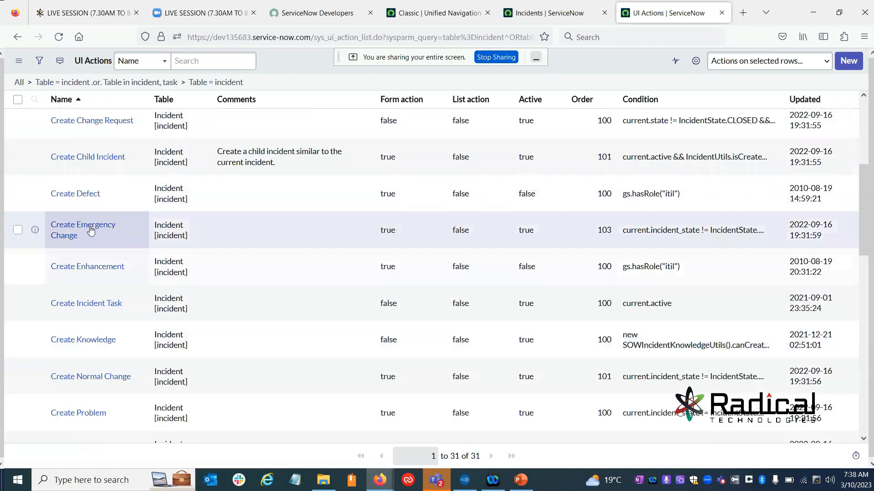
scroll(89, 296, "down", 2)
middle_click(91, 282)
left_click(677, 13)
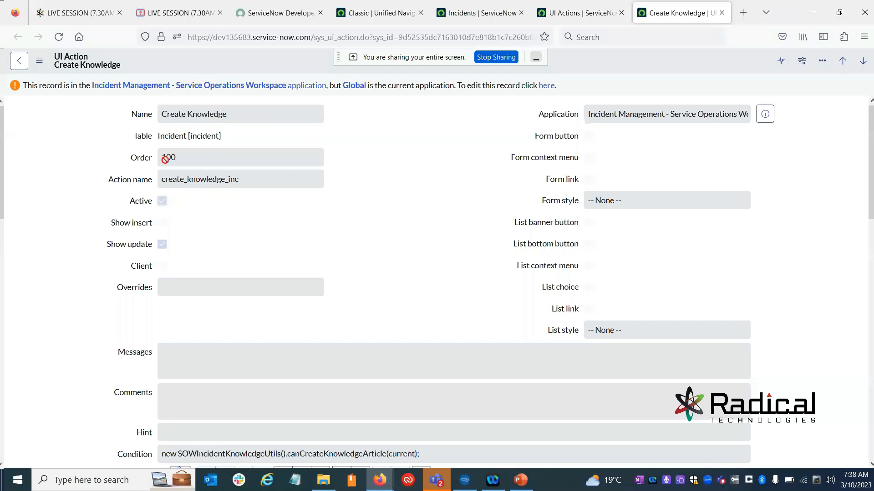
scroll(177, 158, "down", 2)
scroll(202, 160, "up", 2)
left_click(721, 13)
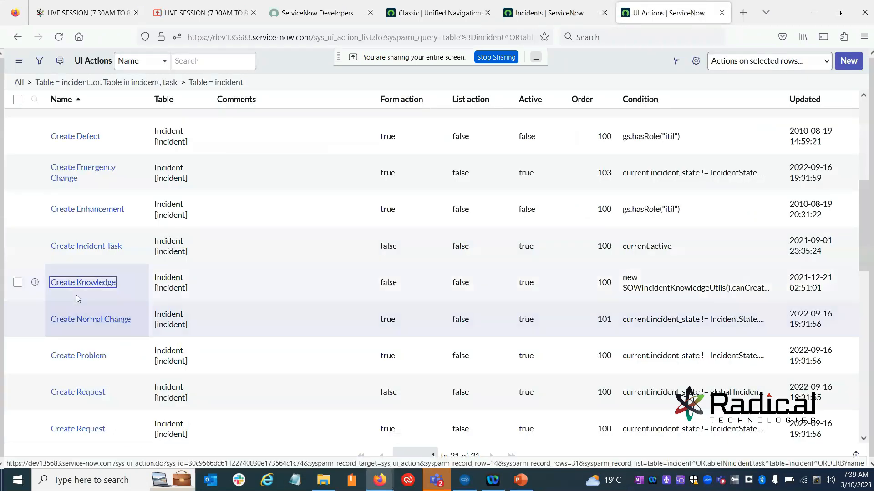
Look through the Incident UI Actions list for another action to examine.
scroll(76, 212, "down", 5)
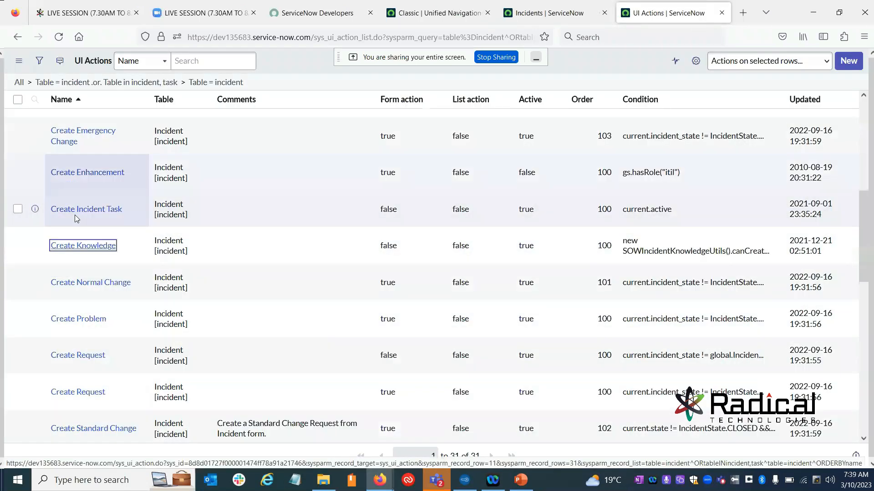
scroll(75, 259, "down", 5)
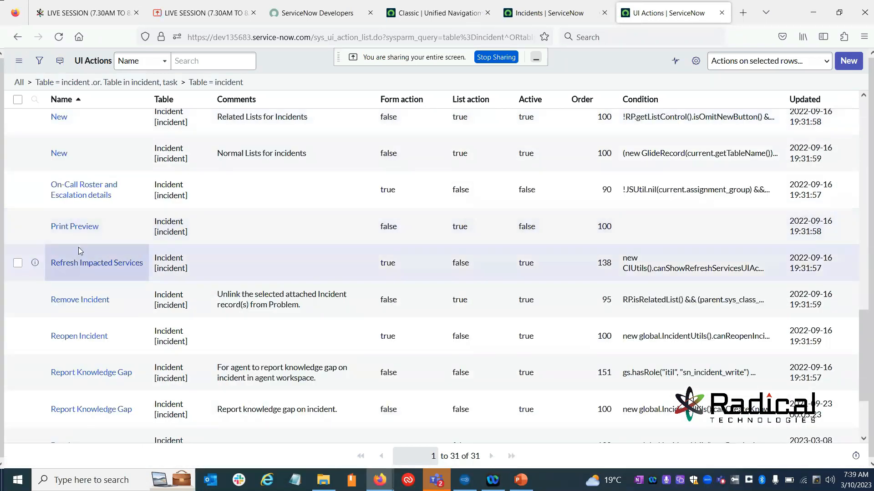
scroll(70, 233, "up", 1)
scroll(70, 232, "up", 10)
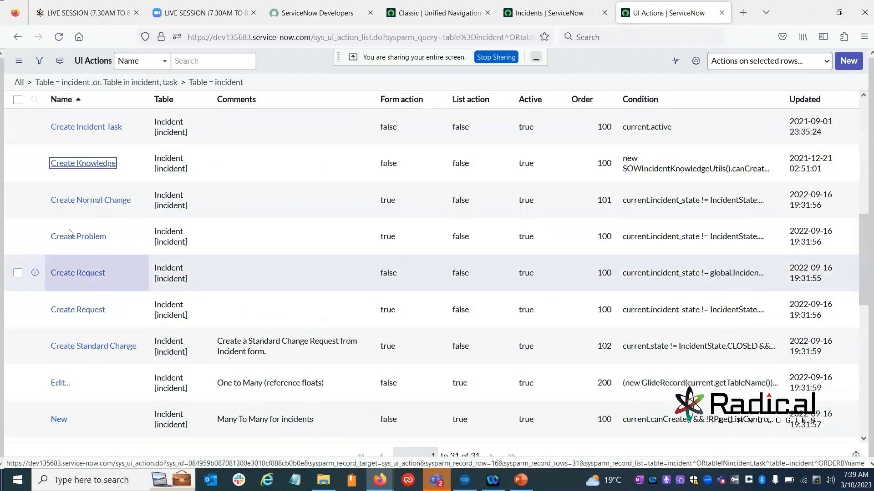
scroll(81, 205, "up", 3)
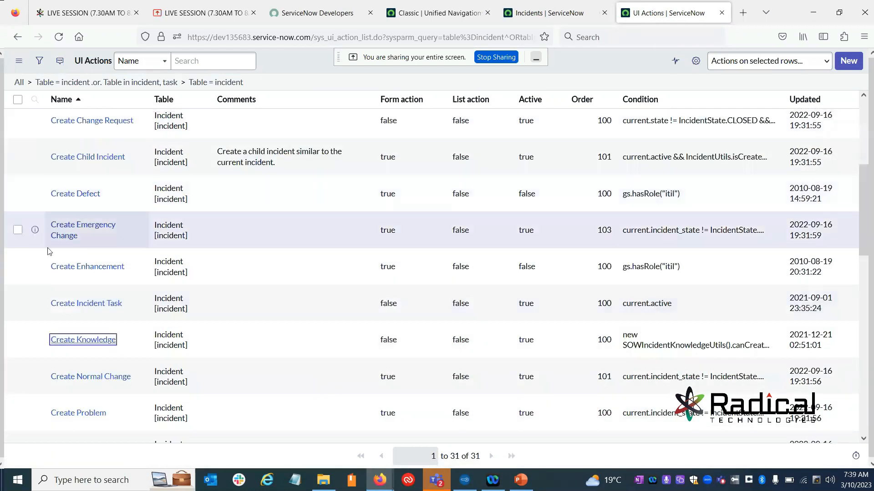
scroll(65, 249, "up", 4)
scroll(67, 249, "up", 1)
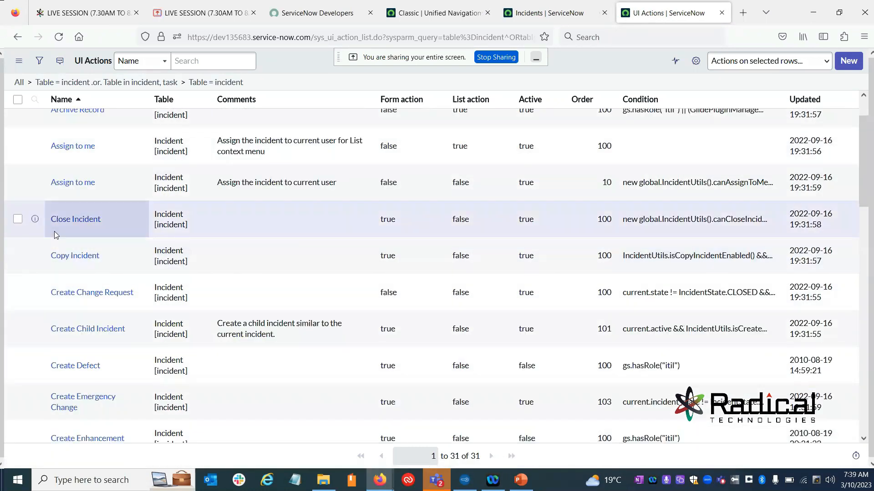
scroll(54, 231, "up", 2)
Open both Assign to me UI actions in separate tabs, look over their settings, and close the ITSM Workspace one.
middle_click(74, 203)
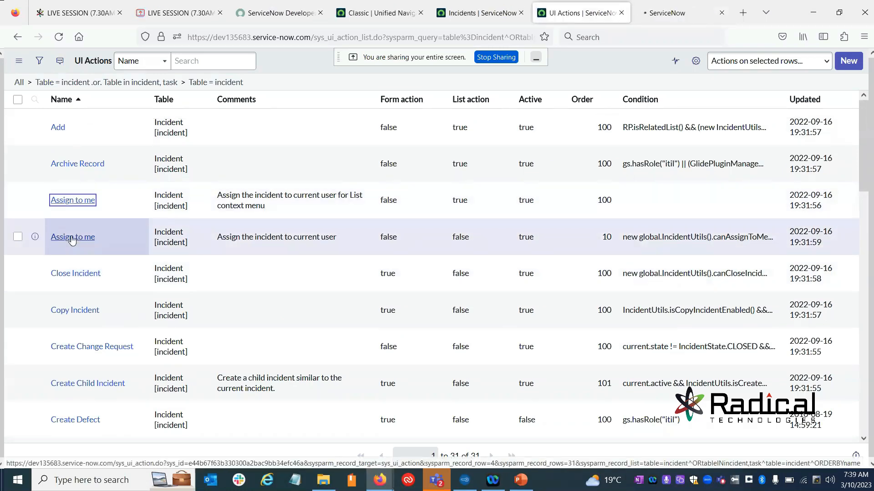
middle_click(71, 245)
left_click(605, 13)
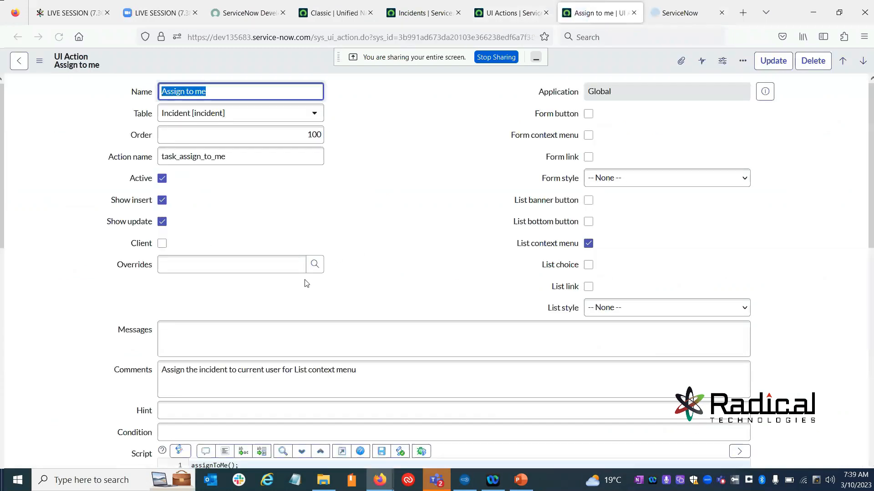
scroll(305, 283, "down", 5)
left_click(695, 14)
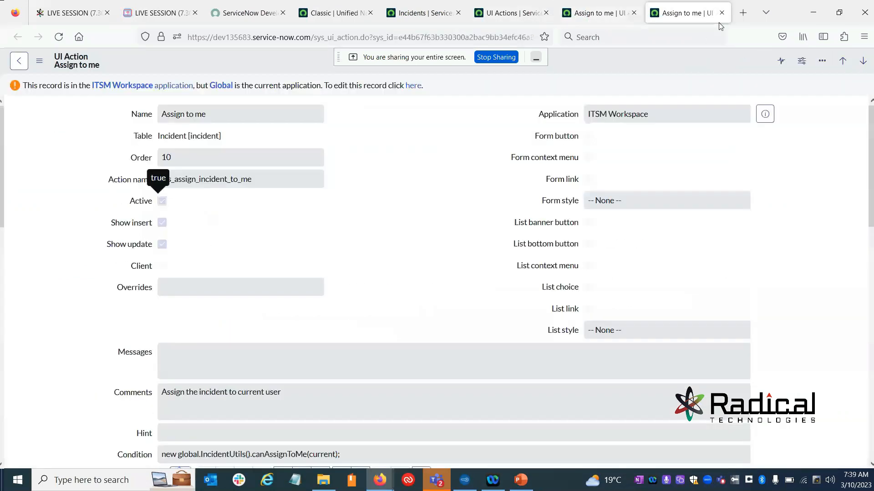
left_click(722, 13)
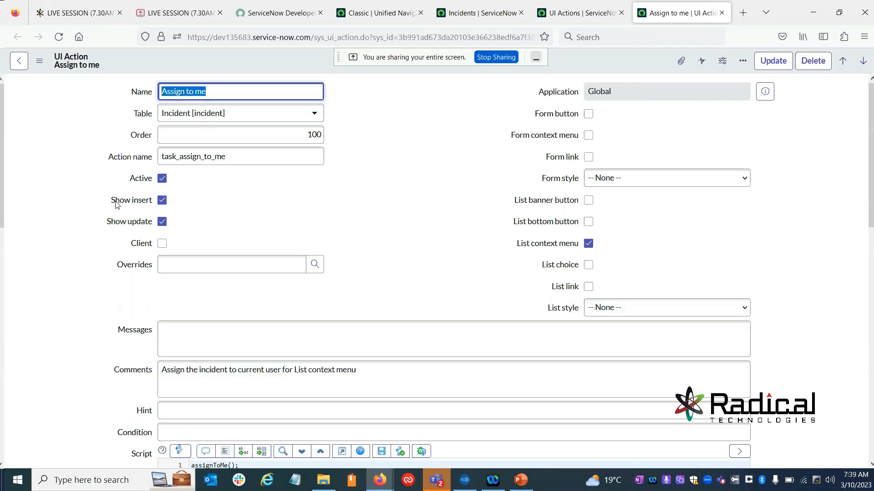
Examine the settings, Condition field and assignToMe script of the Assign to me UI action for the list context menu.
scroll(166, 217, "down", 5)
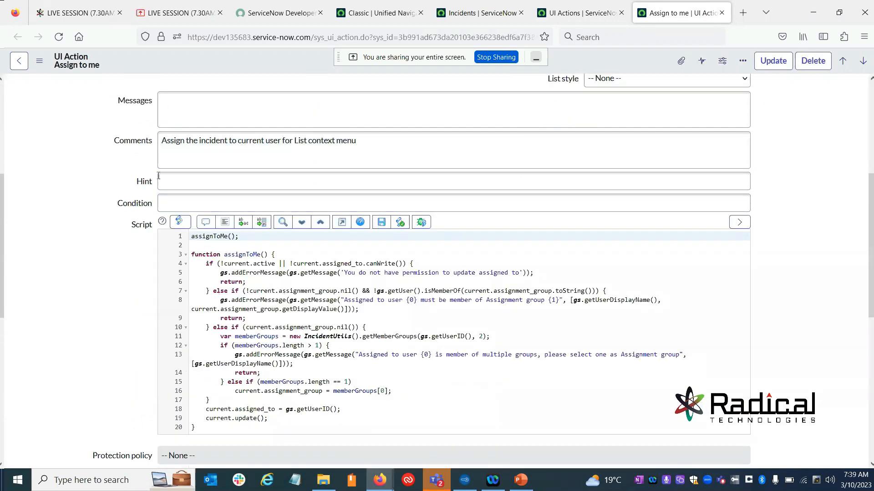
left_click(223, 208)
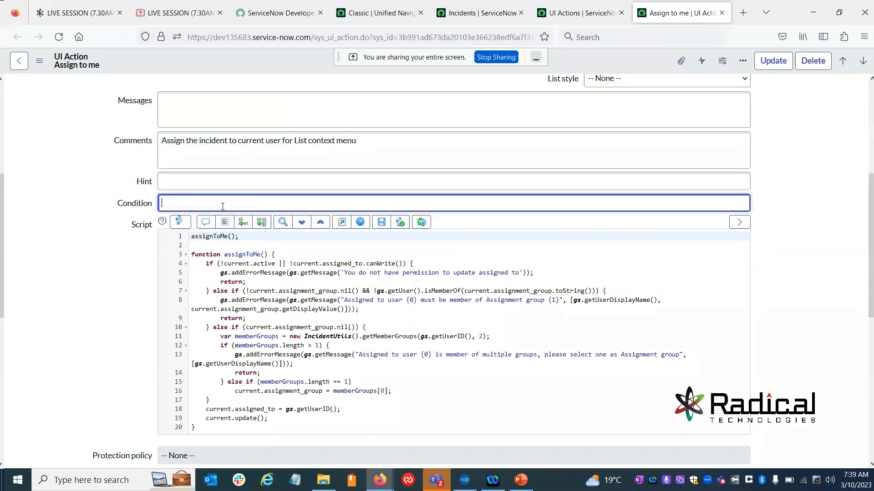
scroll(213, 204, "up", 5)
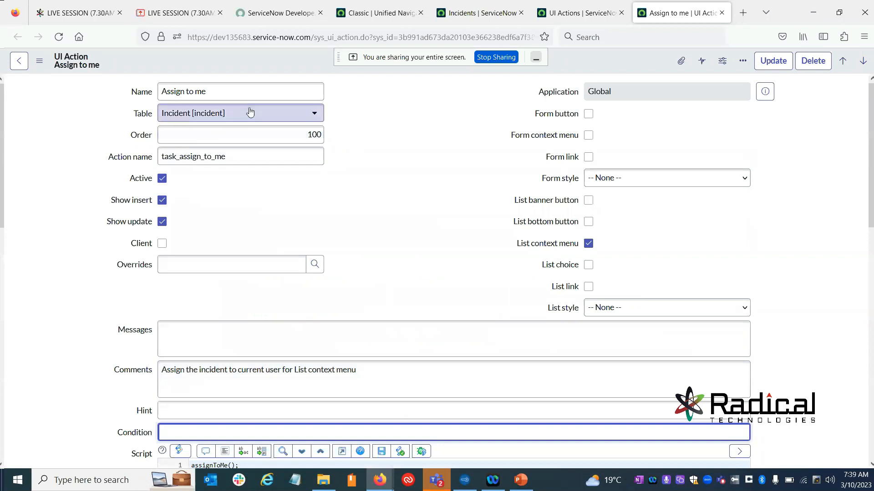
scroll(327, 303, "down", 3)
scroll(250, 255, "up", 3)
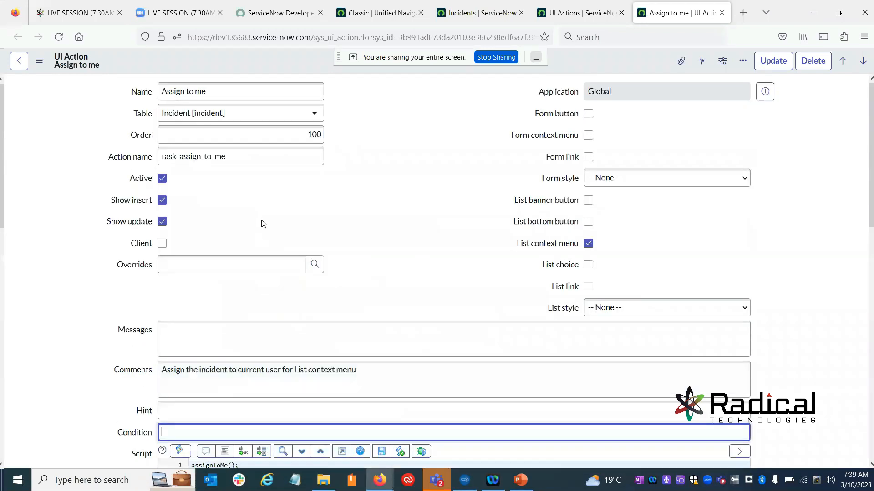
scroll(261, 222, "down", 1)
scroll(261, 220, "up", 1)
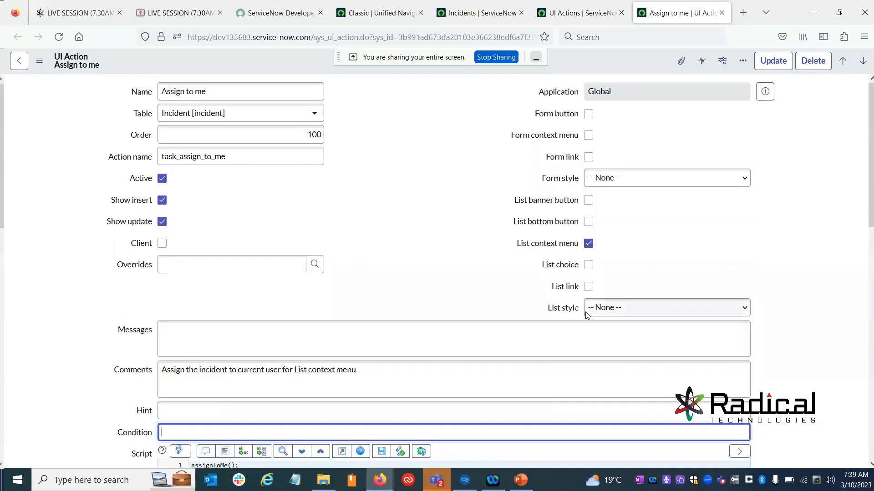
scroll(399, 200, "down", 1)
scroll(248, 325, "down", 3)
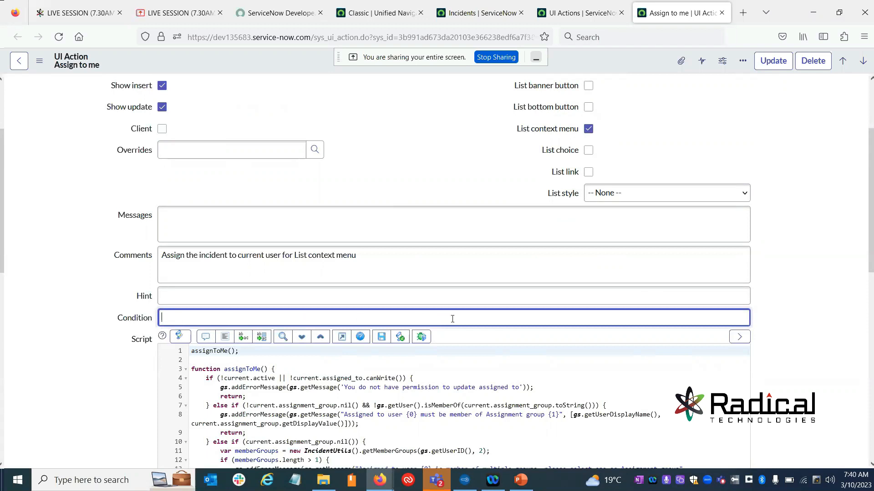
scroll(452, 319, "down", 4)
scroll(271, 208, "up", 4)
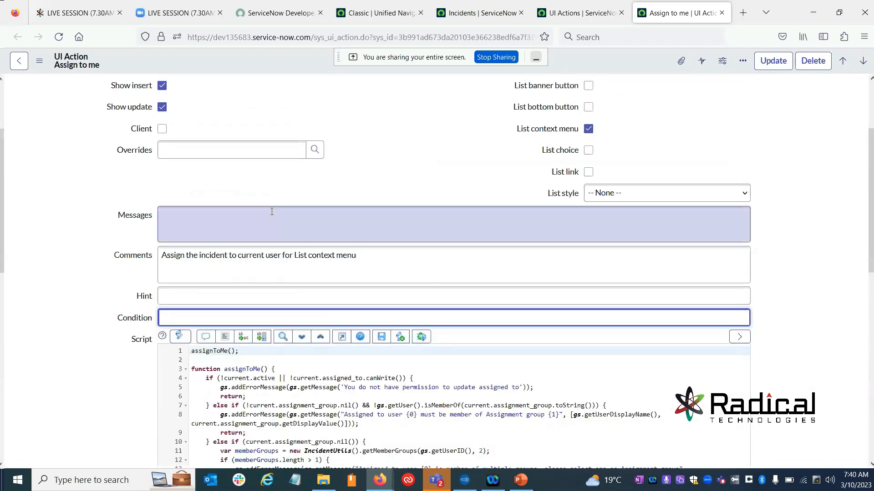
scroll(281, 291, "down", 3)
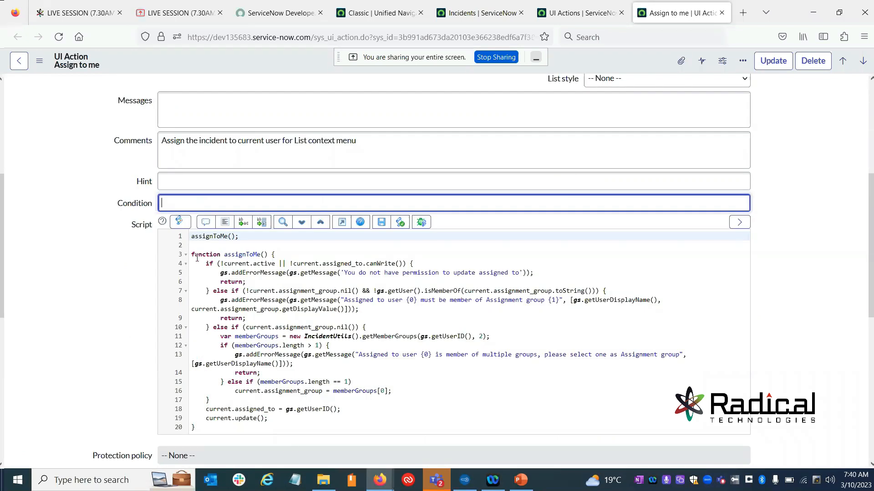
Read through the body of the assignToMe function, from its permission check to the record update.
left_click_drag(188, 258, 321, 418)
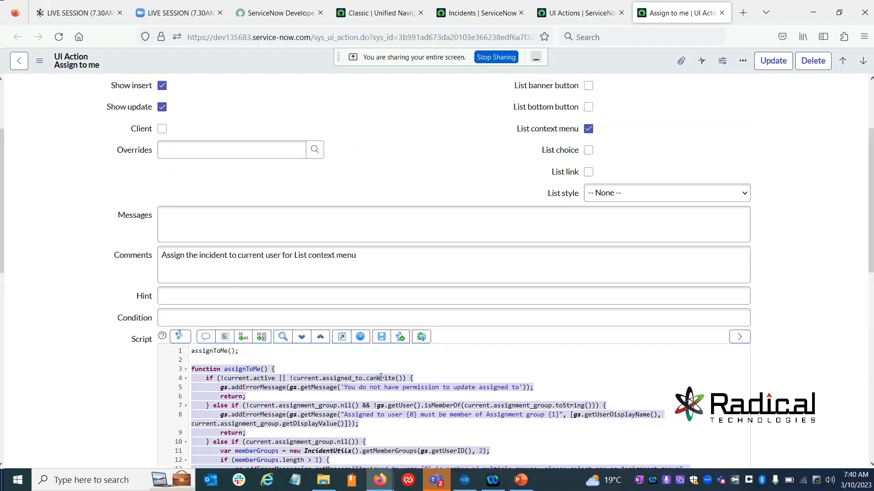
scroll(378, 378, "up", 6)
scroll(262, 191, "down", 6)
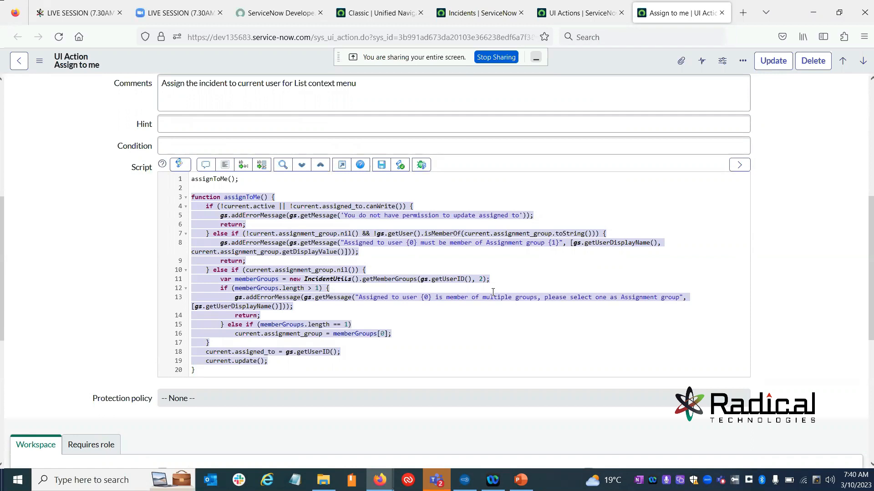
left_click(454, 233)
left_click_drag(217, 225, 455, 371)
left_click_drag(378, 366, 181, 207)
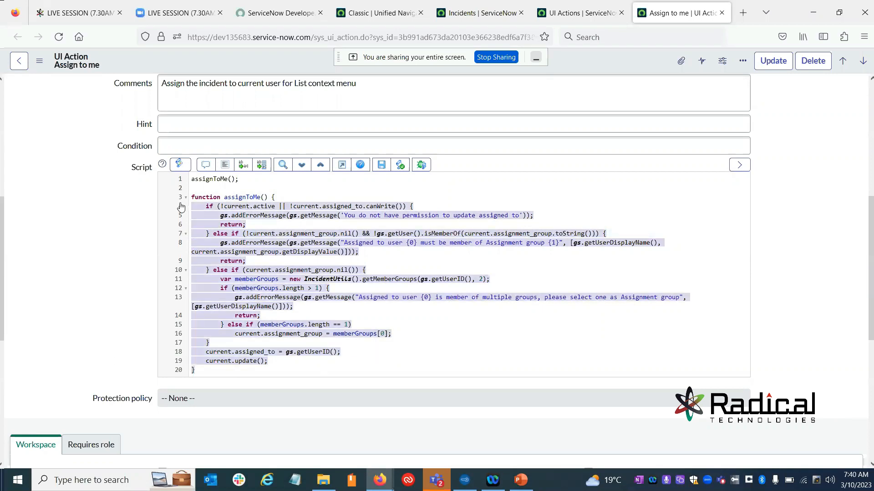
scroll(584, 209, "up", 6)
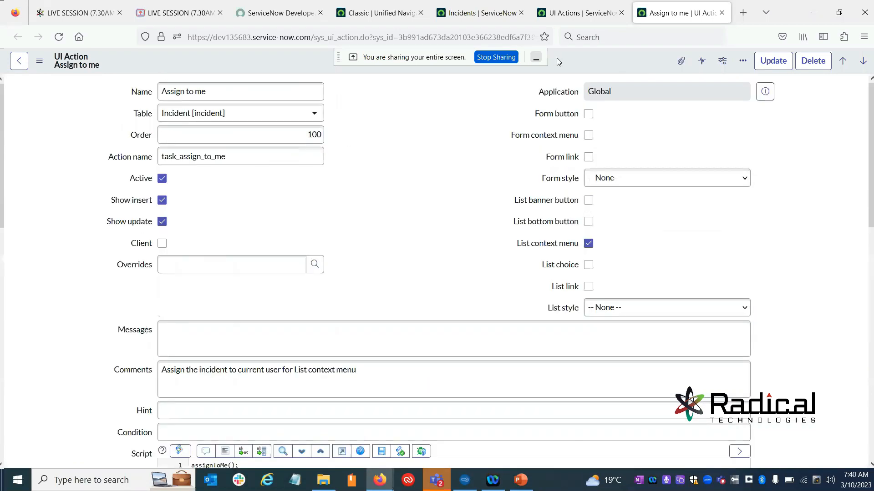
Open the list of open incidents in a separate tab and assign incident INC0008001 to the current user with Assign to me.
left_click(560, 14)
left_click(470, 12)
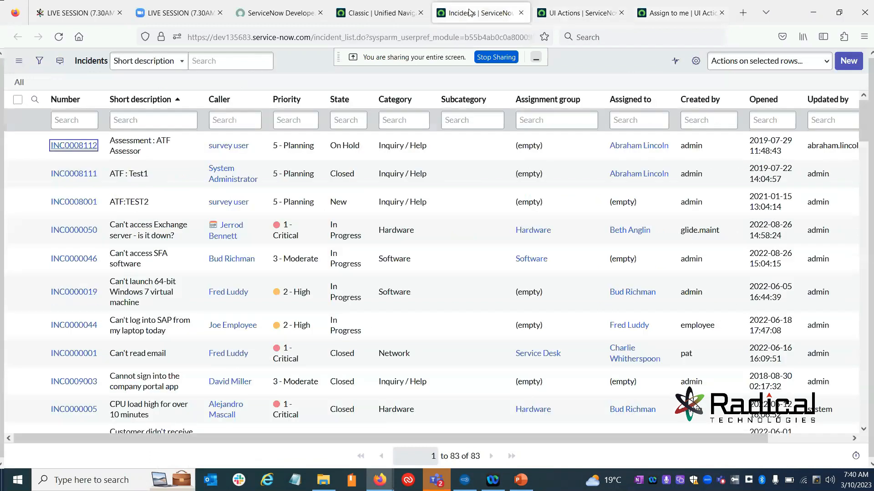
left_click(377, 13)
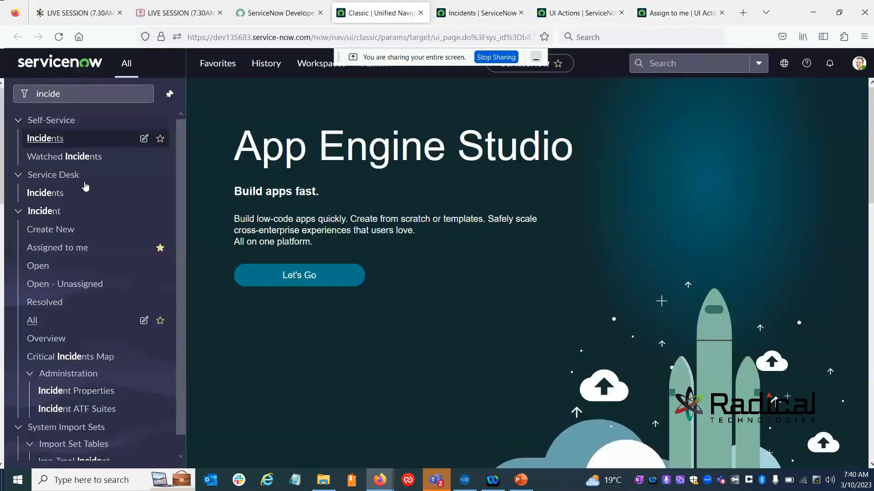
left_click(38, 269)
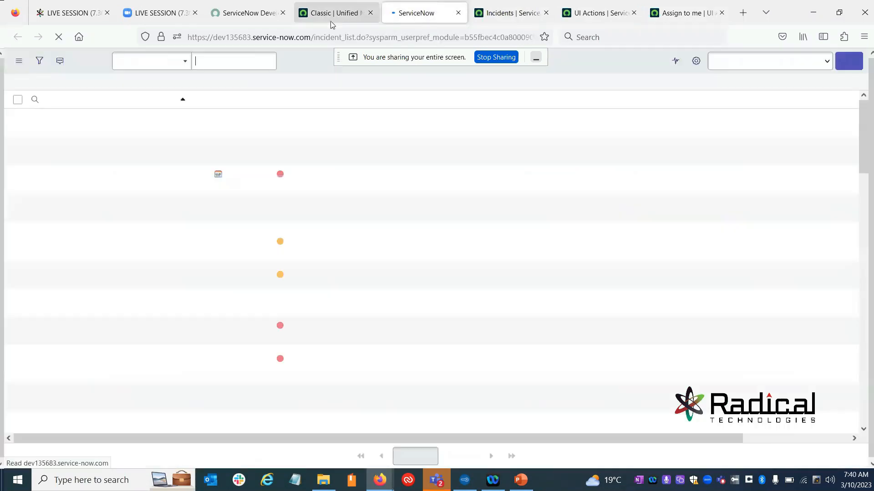
left_click(73, 146)
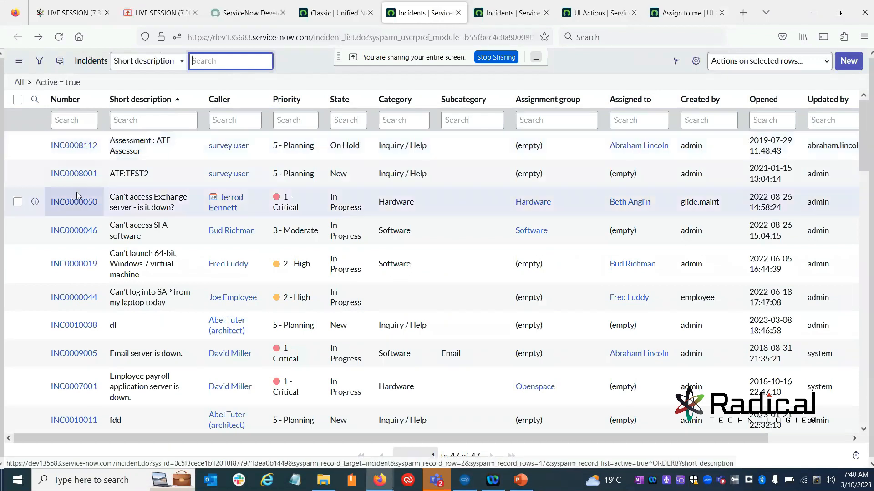
right_click(75, 176)
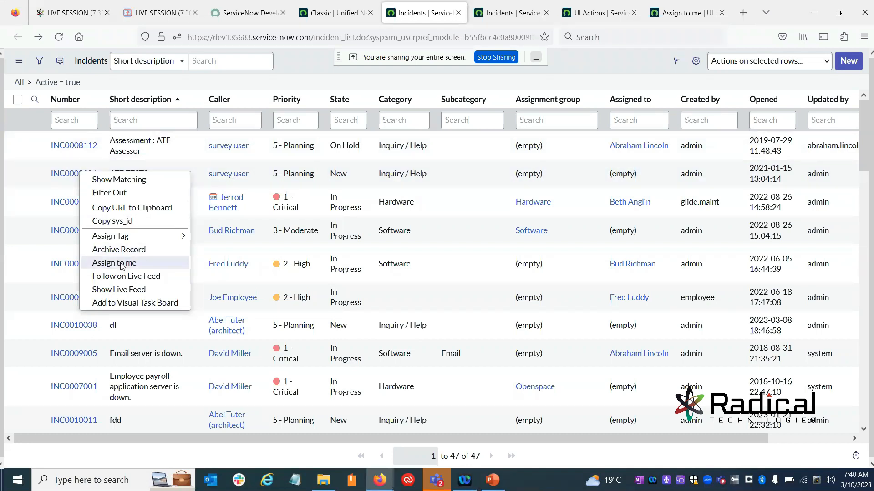
left_click(69, 178)
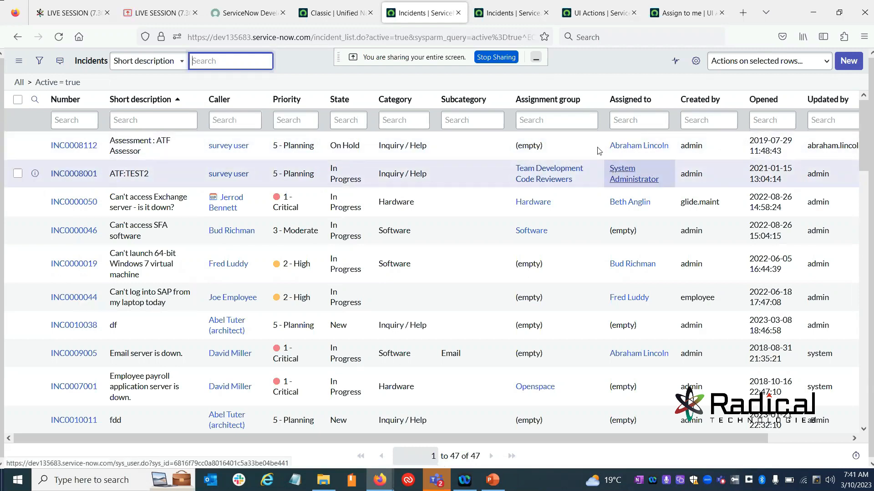
Check the List context menu setting of the Assign to me UI action and the second Assign to me entry in the UI Actions list.
left_click(682, 13)
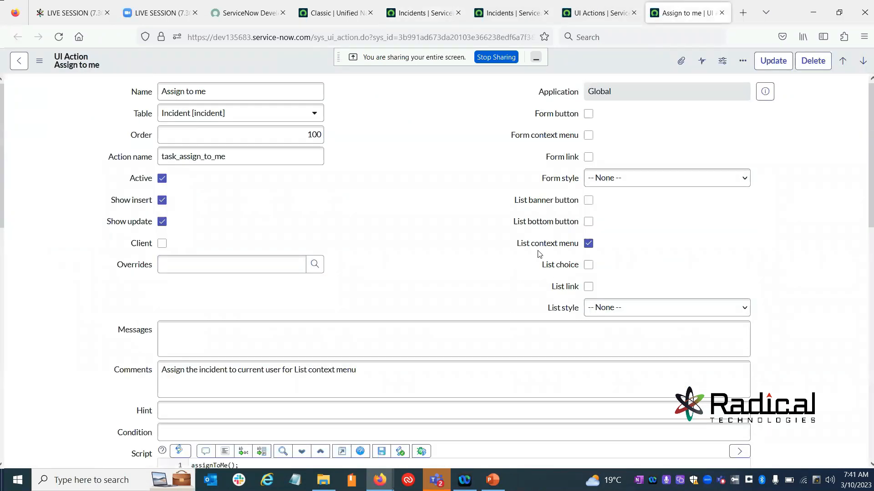
left_click(594, 15)
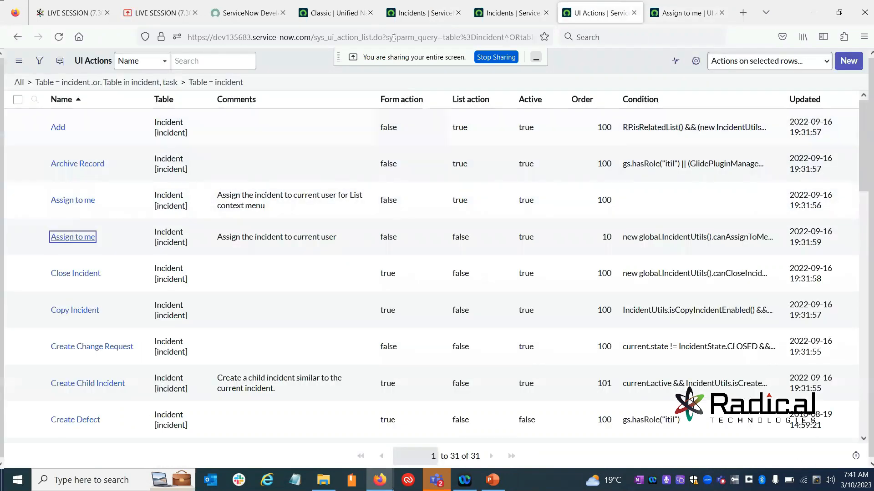
right_click(67, 235)
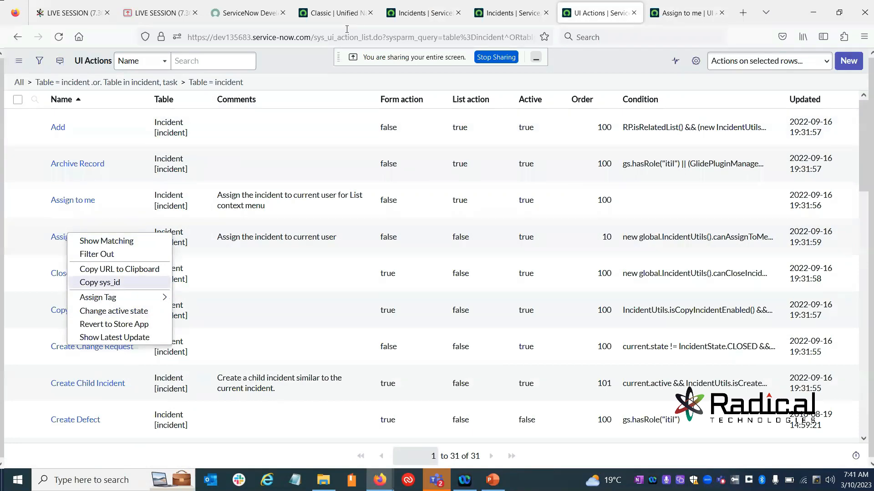
Open incident INC0008112 and examine its form header context menu, form buttons and Related Links for available UI actions.
left_click(346, 14)
left_click(418, 12)
left_click(74, 145)
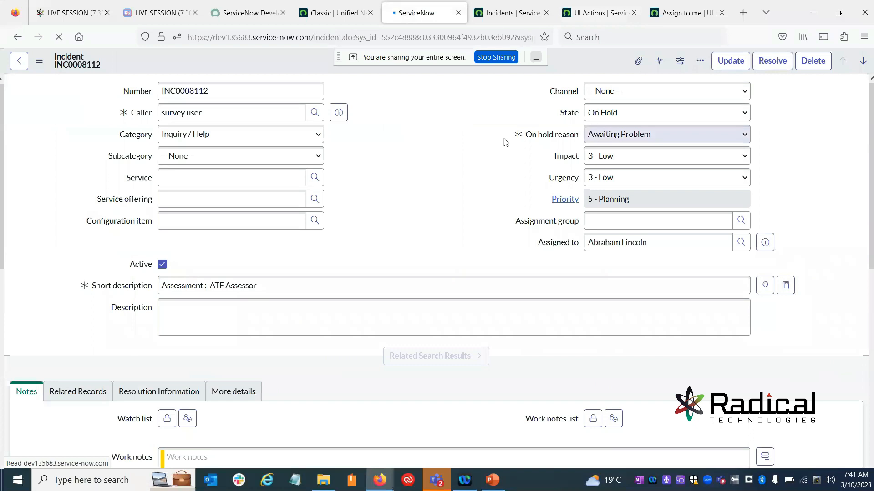
right_click(248, 55)
right_click(204, 58)
left_click(217, 57)
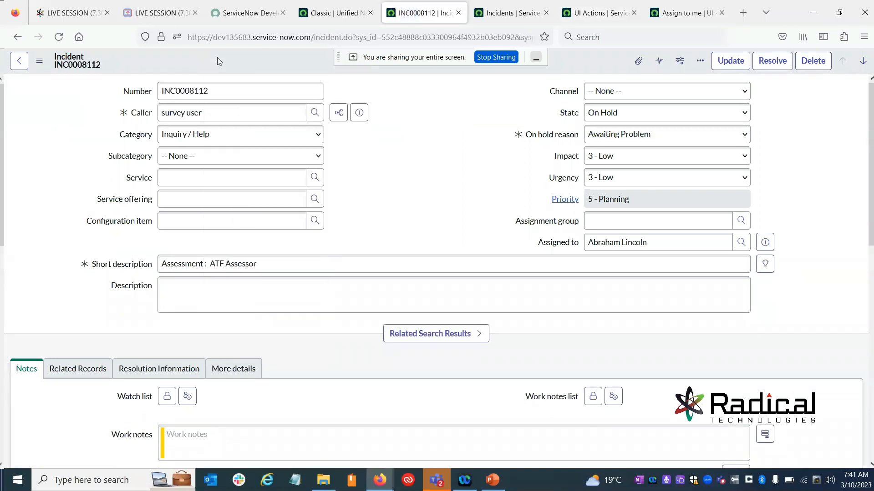
right_click(217, 58)
scroll(369, 191, "down", 1)
scroll(369, 191, "down", 15)
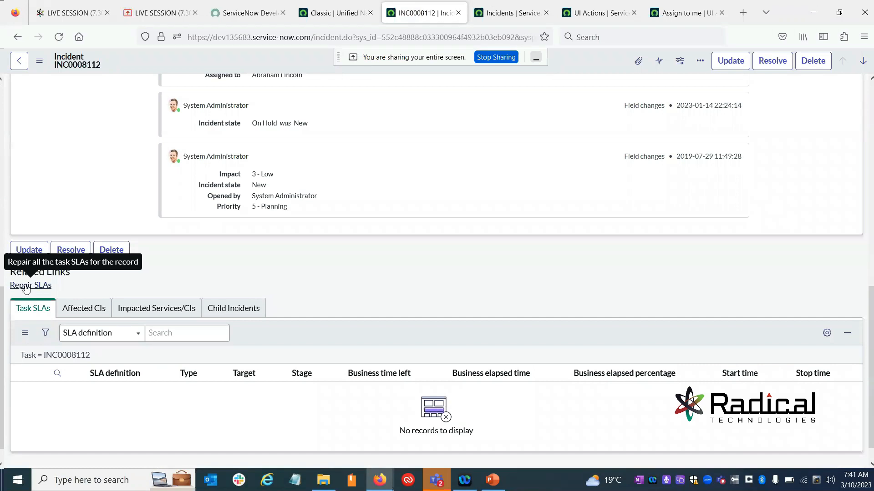
left_click(335, 2)
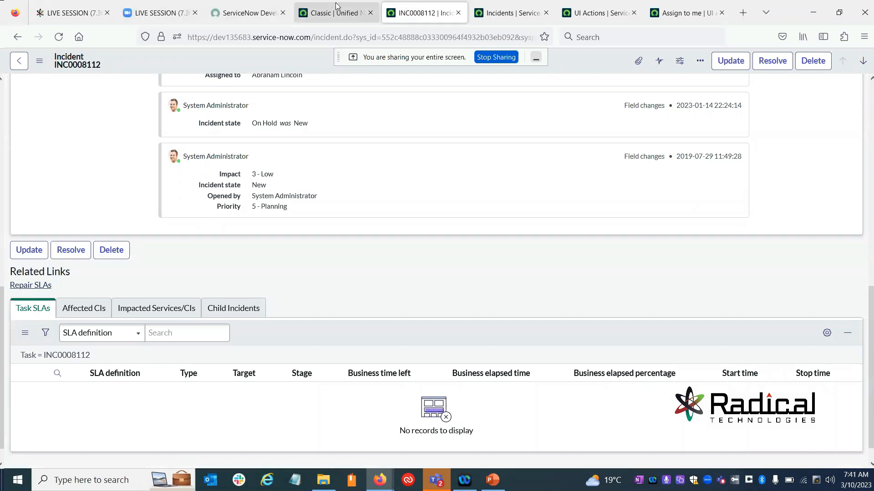
left_click(421, 11)
Open the list of all incidents beside the navigator and look through its records.
left_click(330, 6)
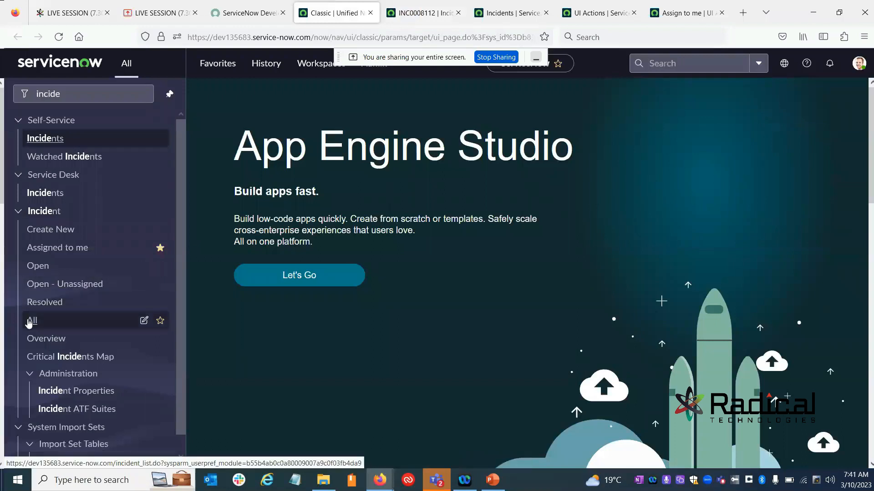
left_click(83, 328)
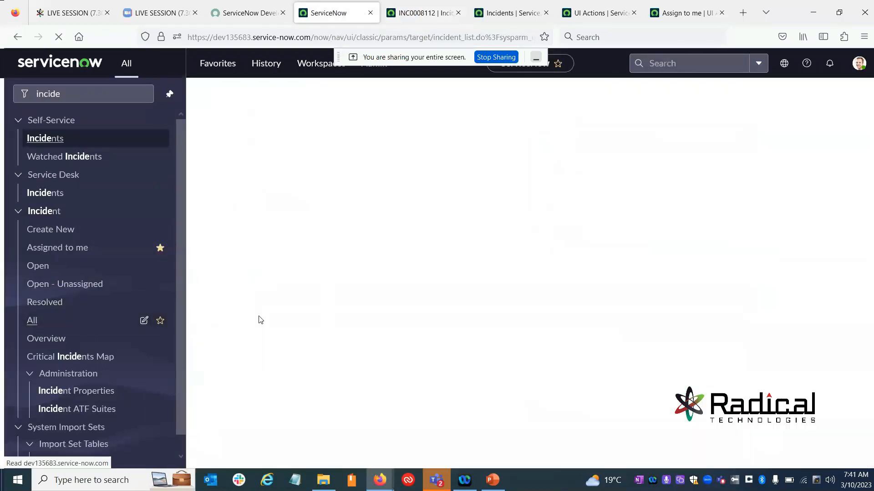
scroll(405, 318, "down", 15)
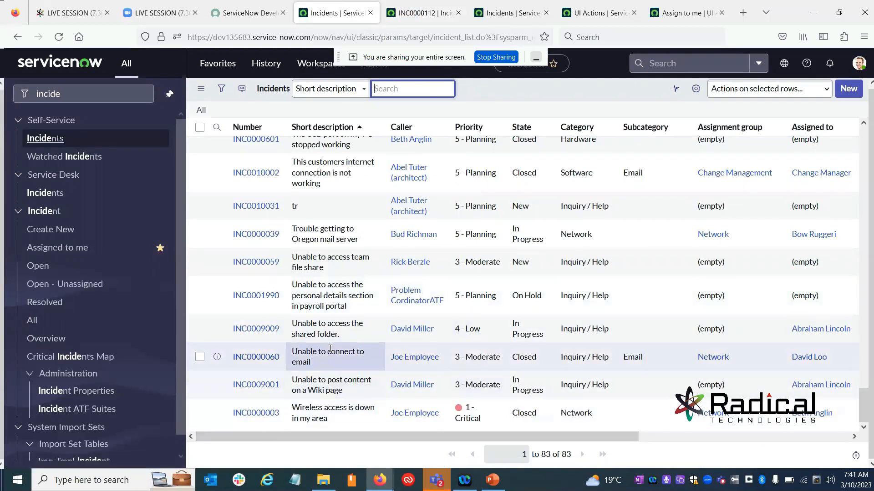
scroll(333, 344, "up", 3)
scroll(333, 344, "up", 15)
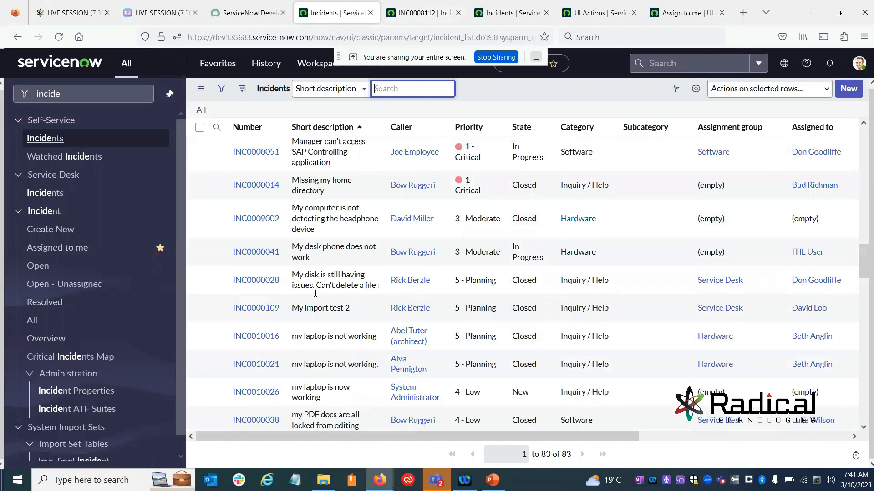
scroll(315, 294, "up", 10)
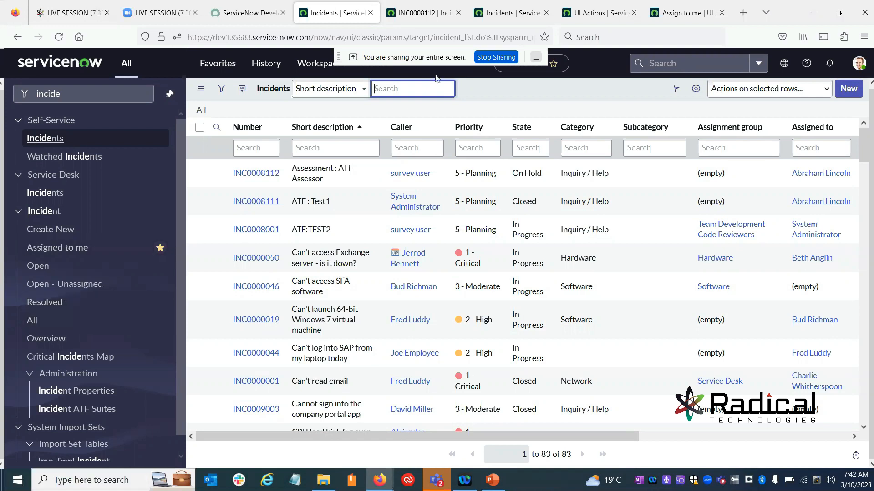
left_click(403, 10)
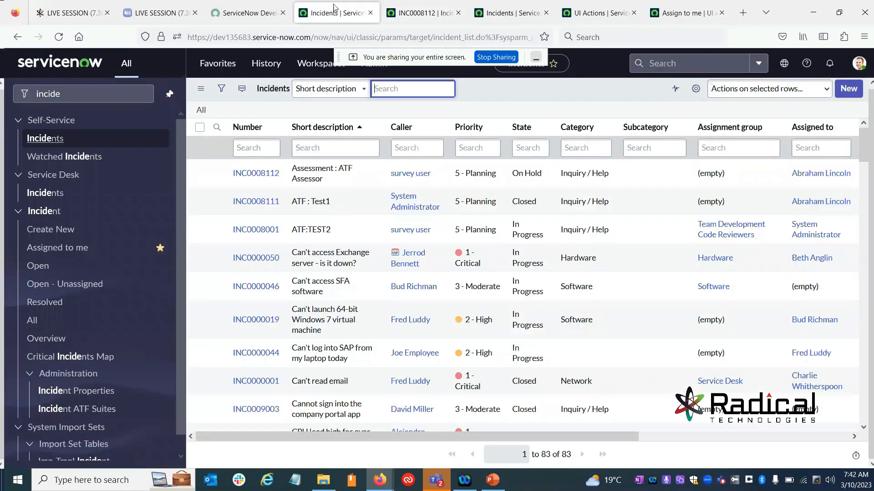
left_click(325, 14)
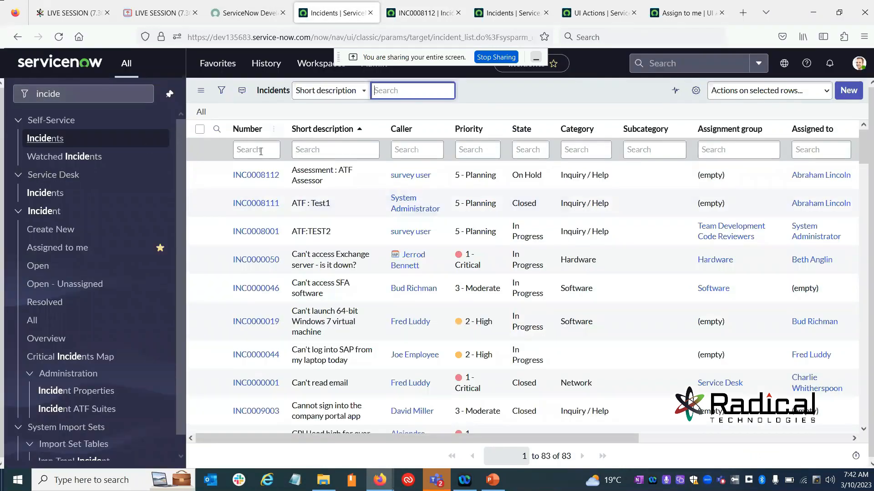
Filter the navigator by "ui a", open System Definition's UI Actions in a separate tab, and start a new UI action record.
left_click_drag(63, 94, 1, 101)
type("uiac")
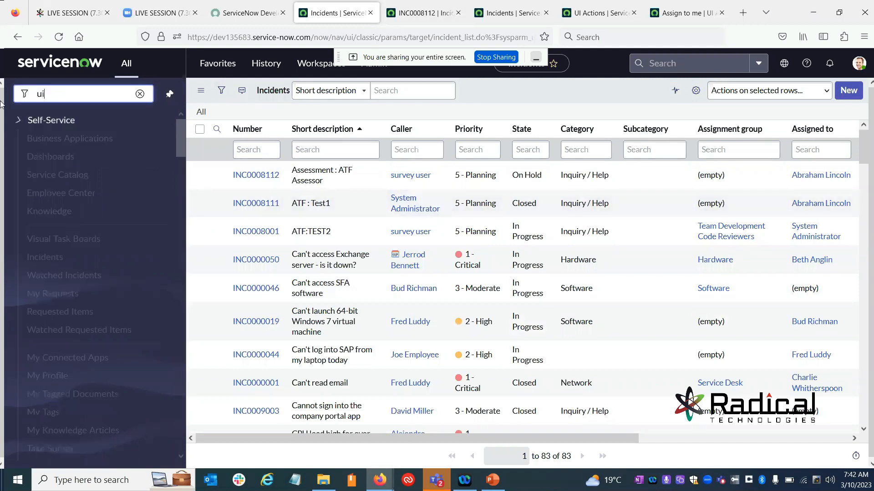
key("BackSpace")
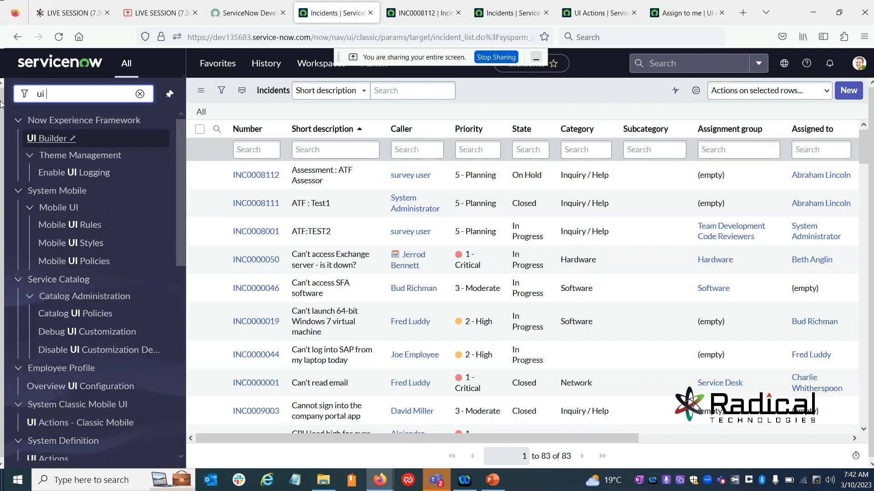
type("a")
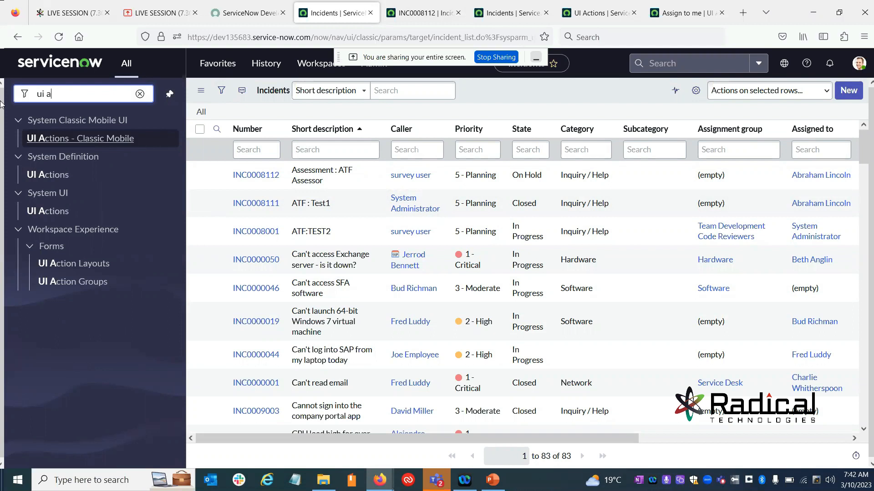
middle_click(46, 175)
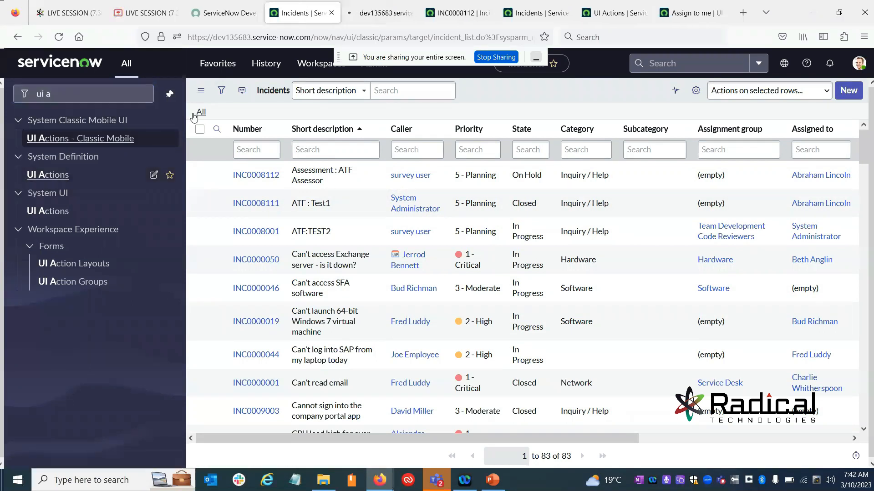
left_click(358, 13)
left_click(844, 62)
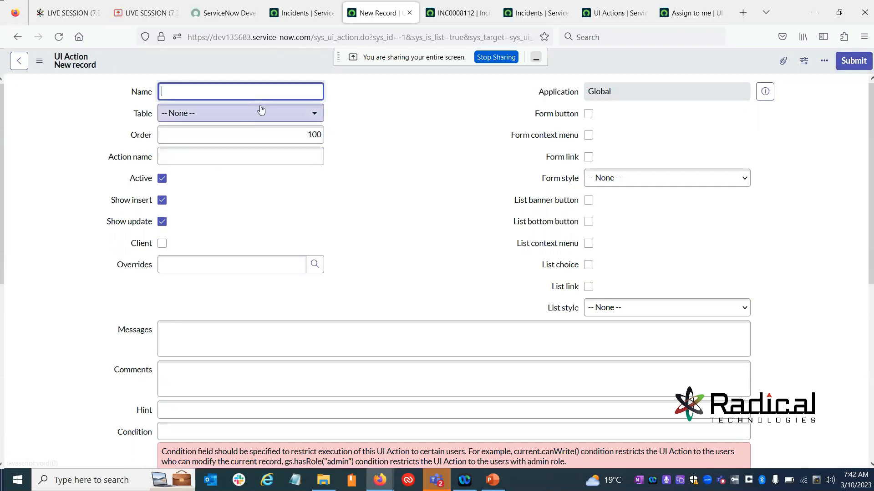
Name the new UI action Say Hello and set its table to Incident [incident].
scroll(273, 118, "down", 5)
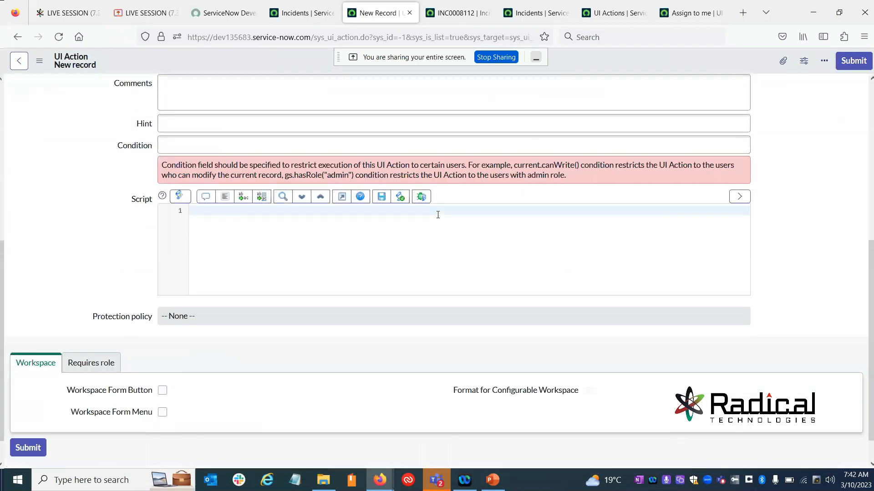
scroll(438, 215, "up", 3)
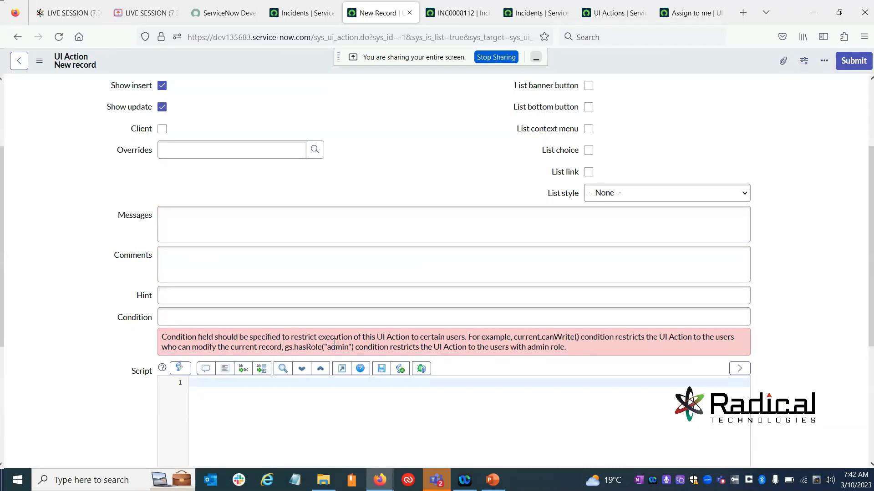
scroll(423, 348, "up", 2)
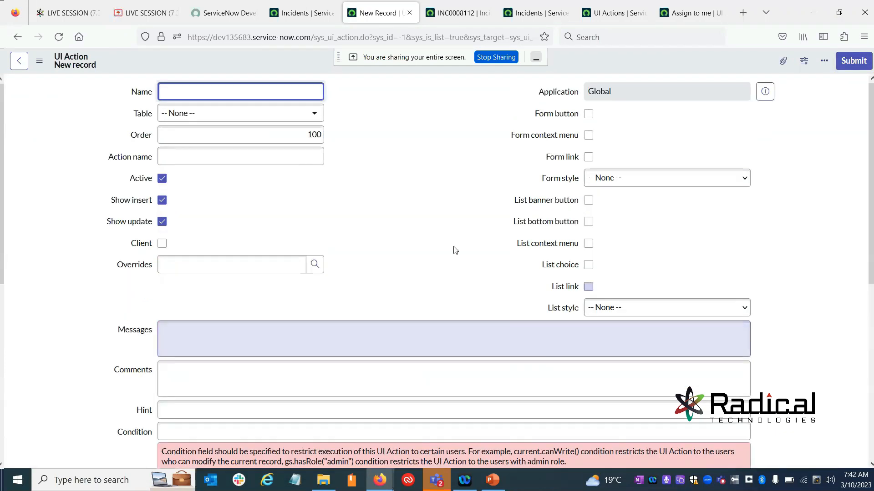
left_click(53, 30)
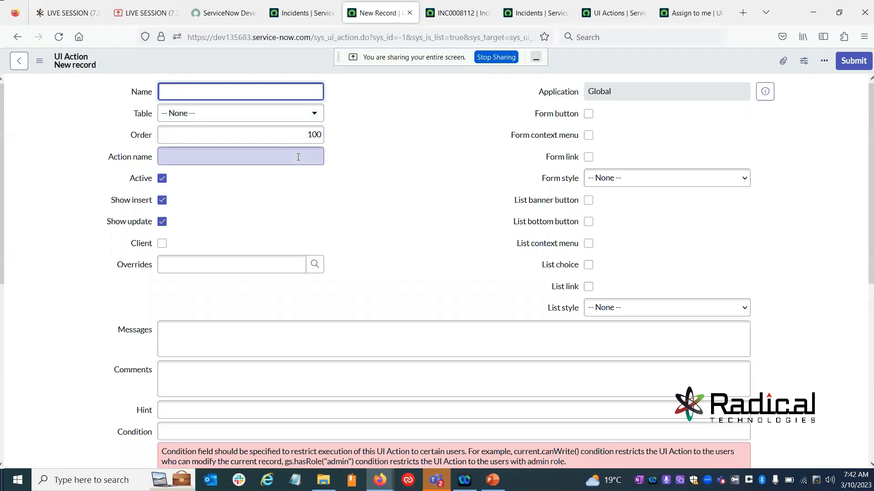
type("Say Hello")
left_click(216, 119)
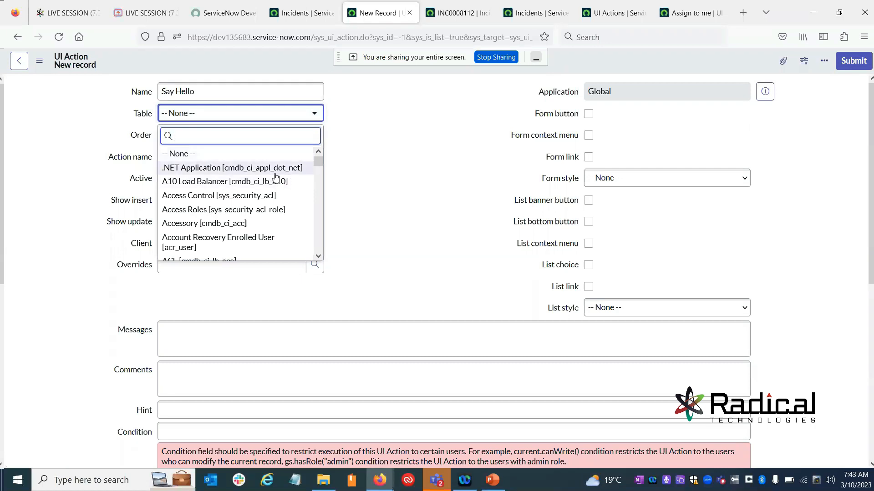
type("in")
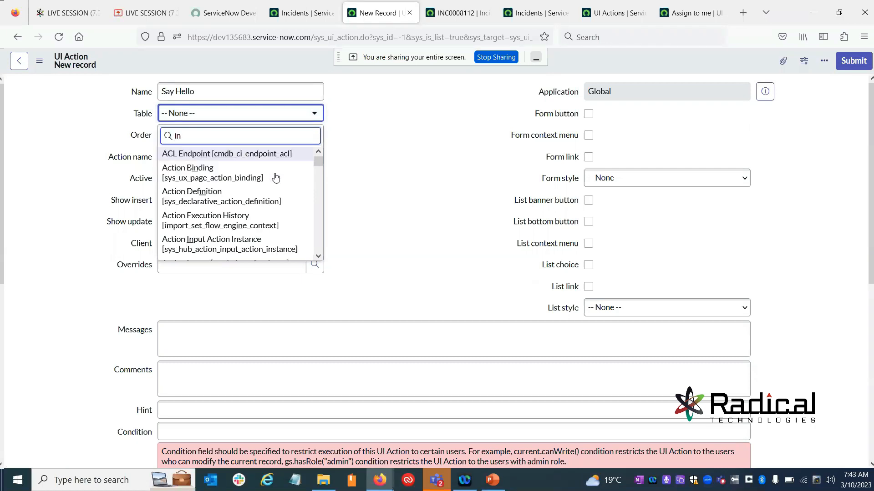
type("cident")
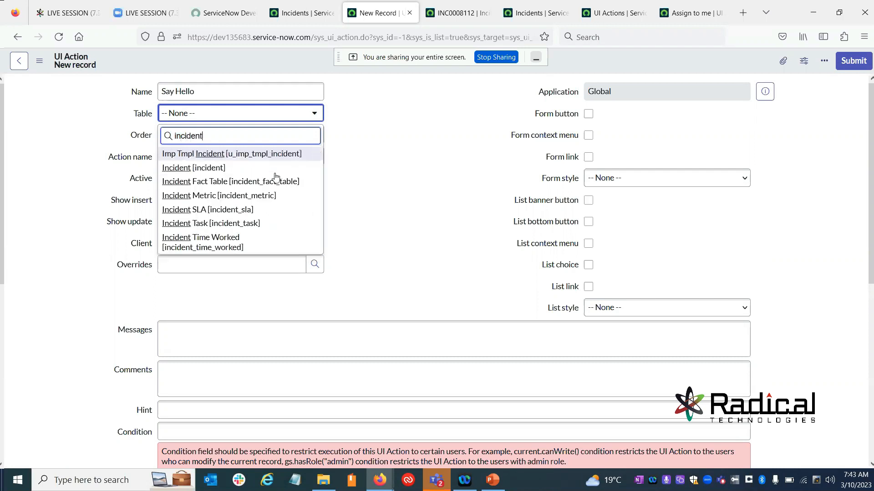
left_click(186, 168)
key("Tab")
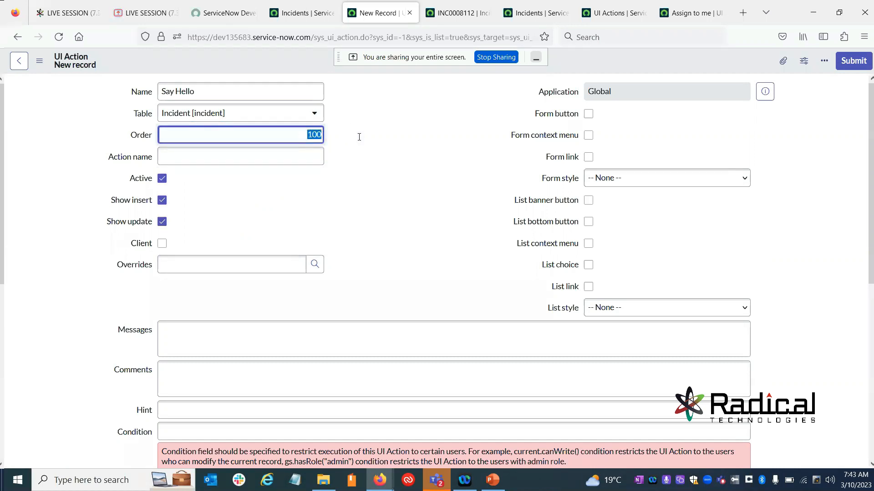
Disable Show insert for the UI action and enable its Form button and Form context menu options.
left_click_drag(276, 140, 359, 149)
scroll(232, 266, "down", 2)
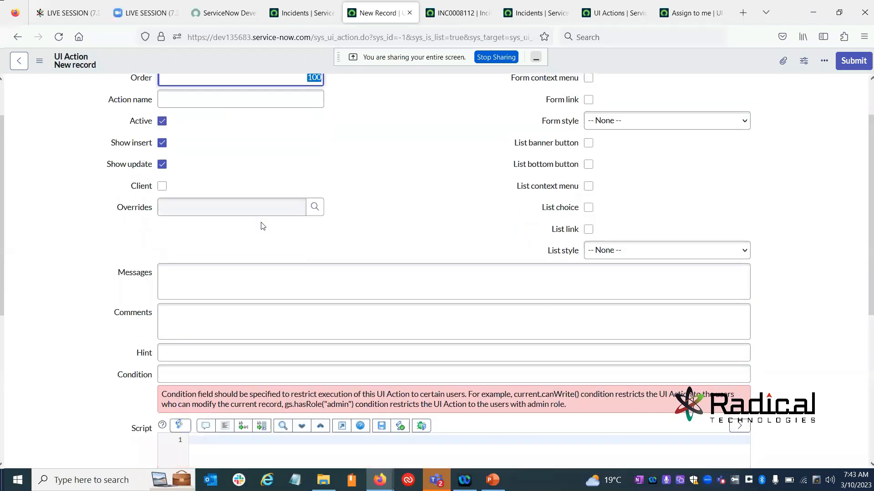
scroll(423, 236, "up", 2)
left_click_drag(109, 200, 177, 203)
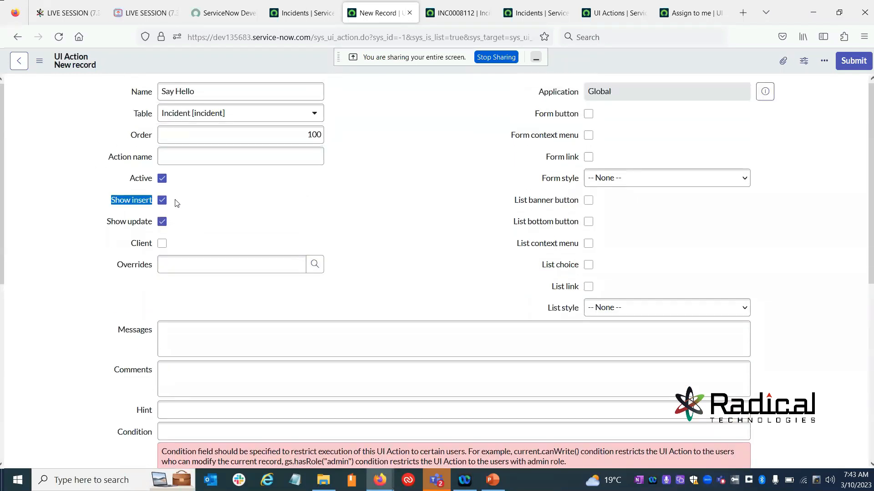
left_click_drag(106, 223, 173, 223)
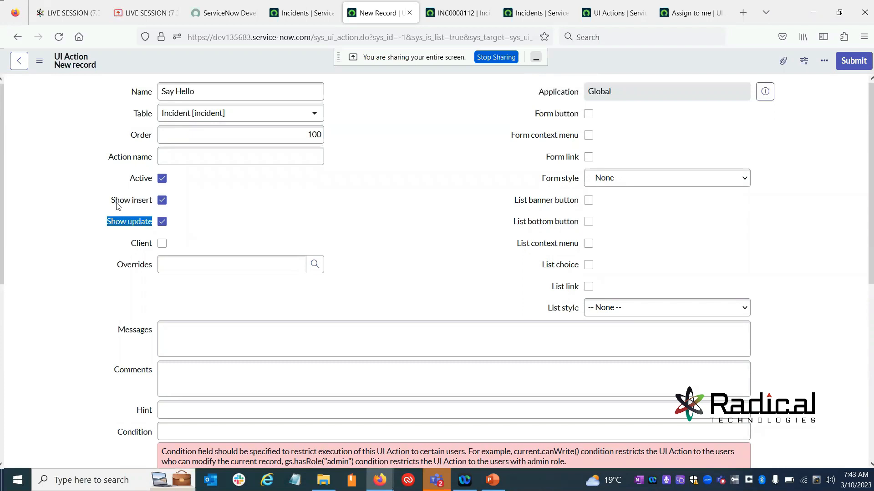
left_click_drag(118, 203, 163, 203)
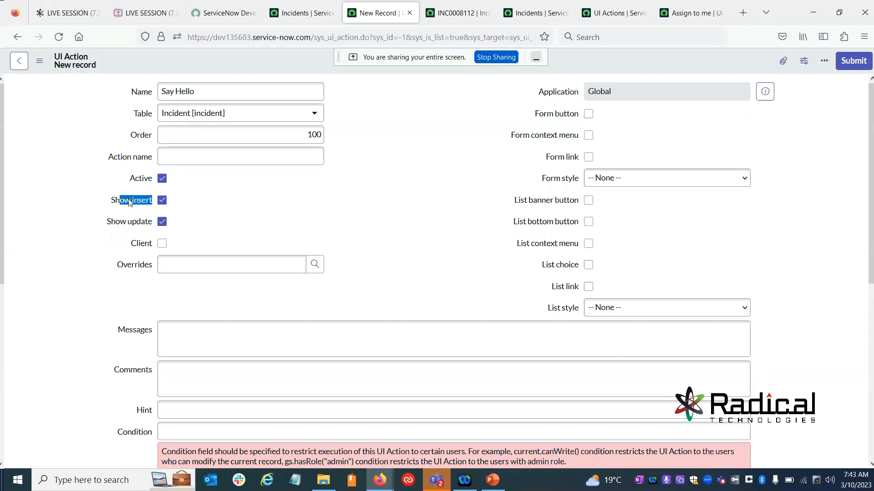
left_click(161, 201)
left_click(159, 216)
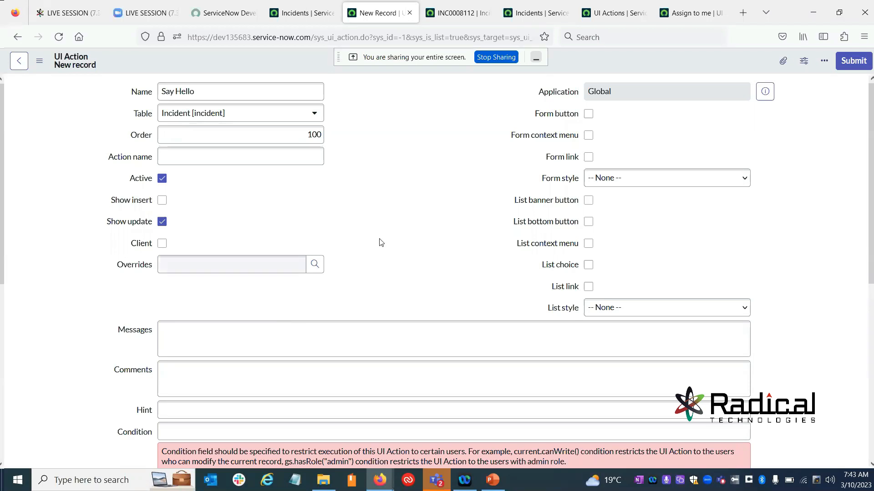
left_click(587, 114)
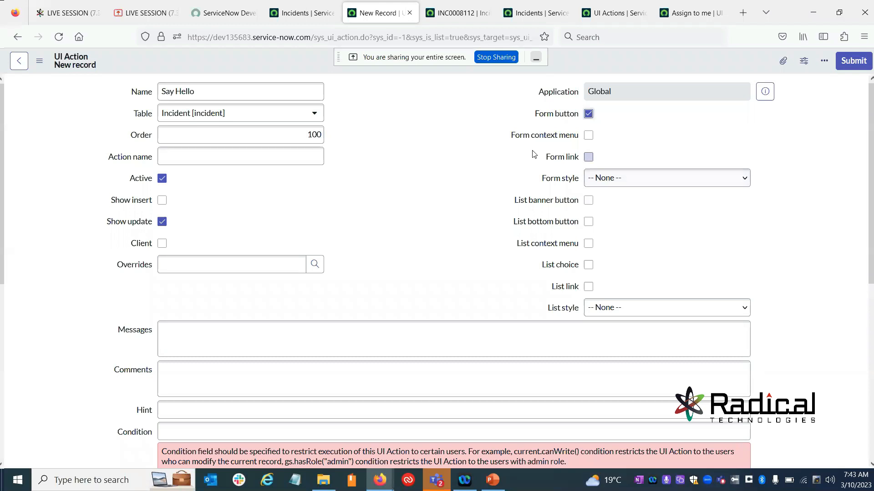
left_click(587, 136)
Make the UI action run on the client and set its Onclick value to sayHello();.
scroll(383, 283, "down", 3)
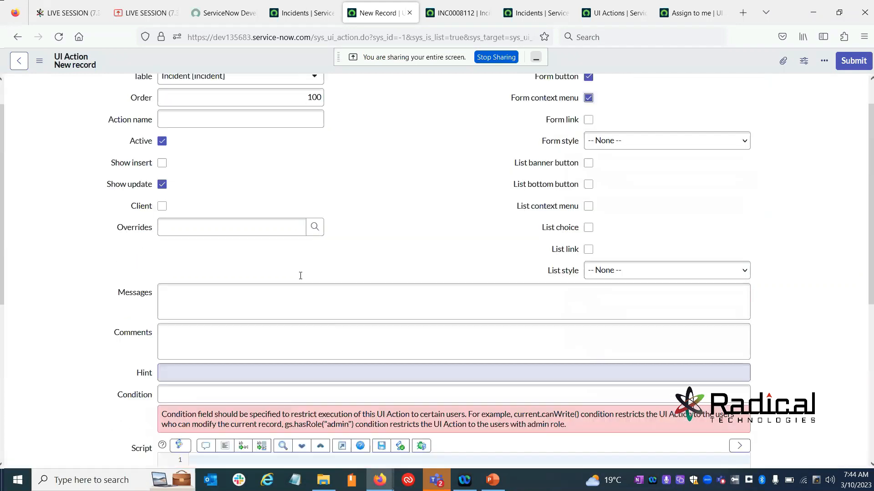
scroll(227, 272, "down", 2)
scroll(250, 270, "down", 2)
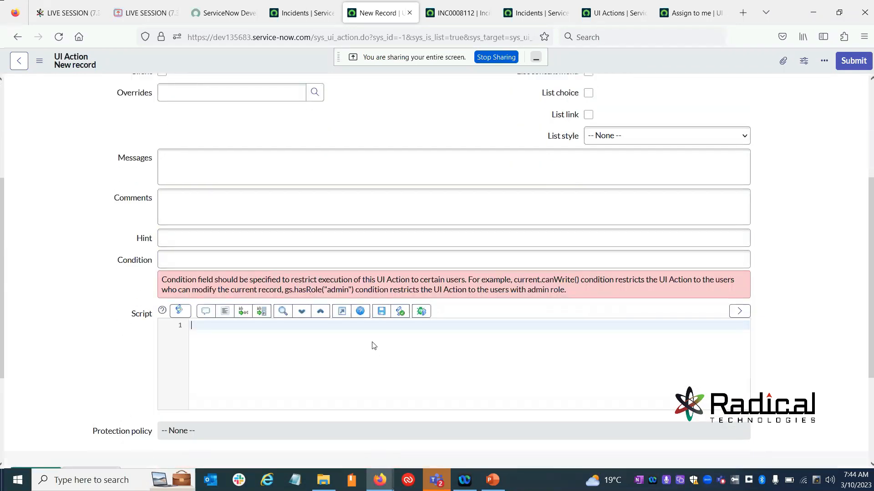
scroll(431, 349, "up", 6)
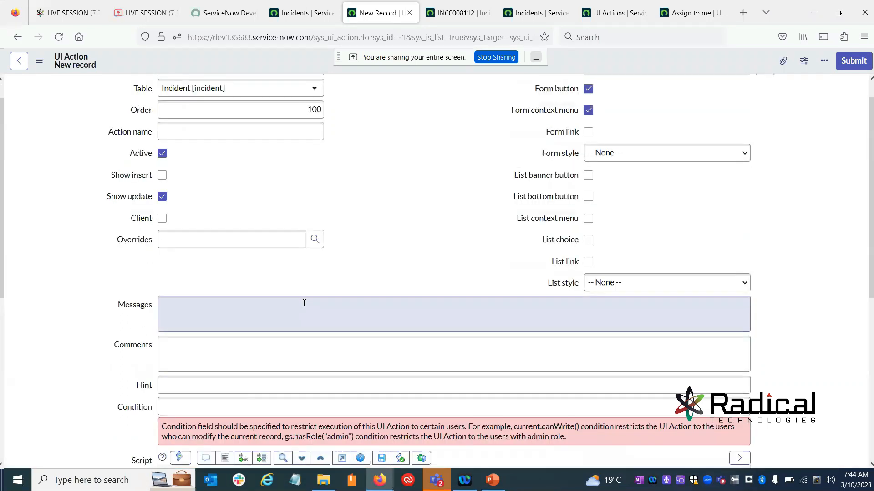
scroll(304, 303, "up", 1)
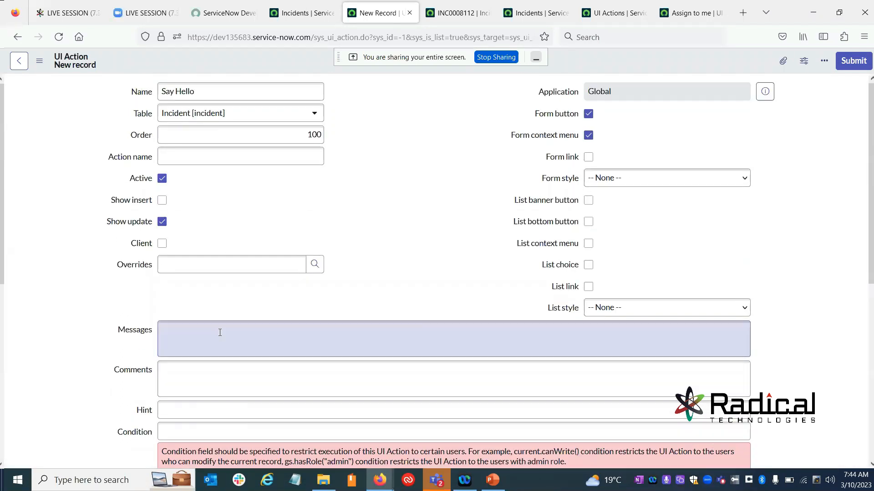
scroll(250, 364, "down", 2)
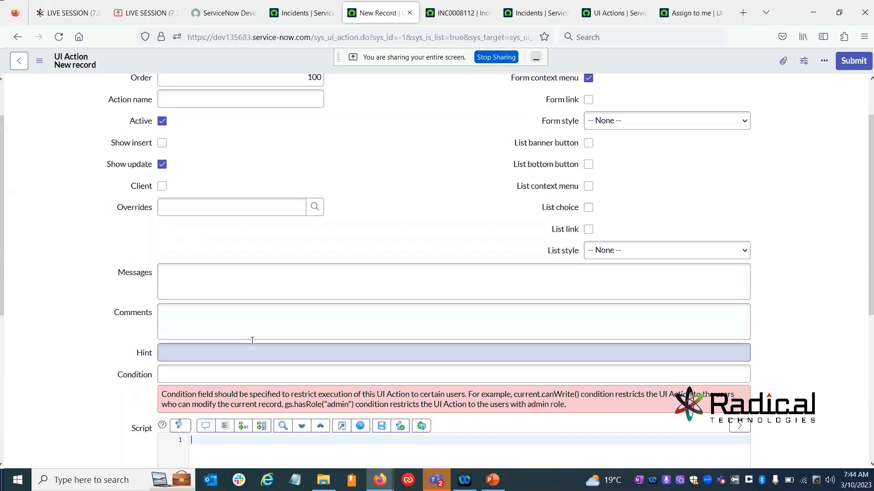
scroll(252, 341, "up", 2)
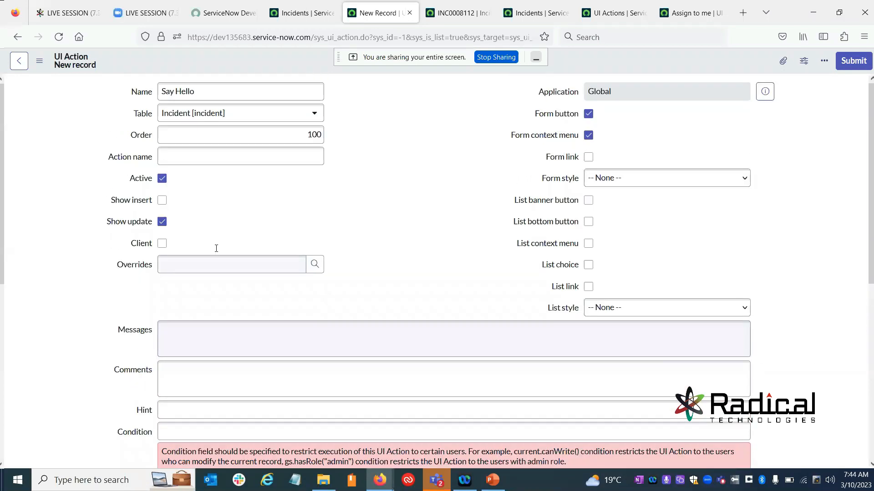
left_click(162, 244)
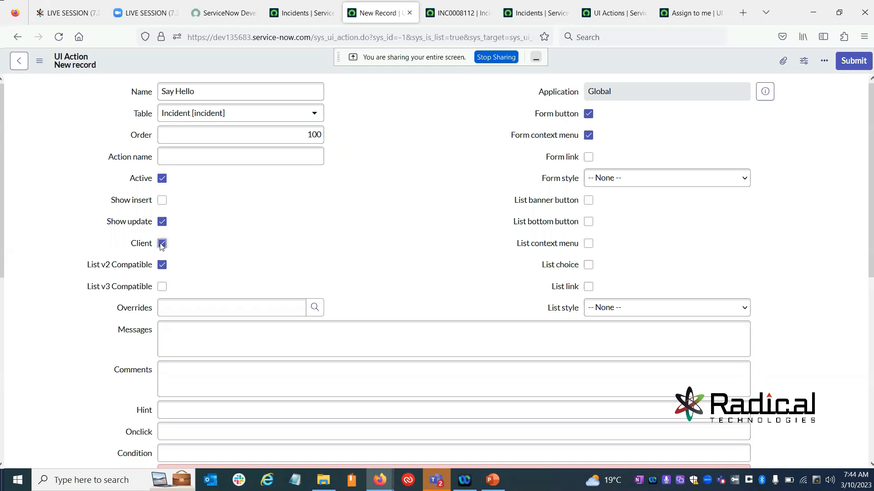
scroll(362, 275, "down", 4)
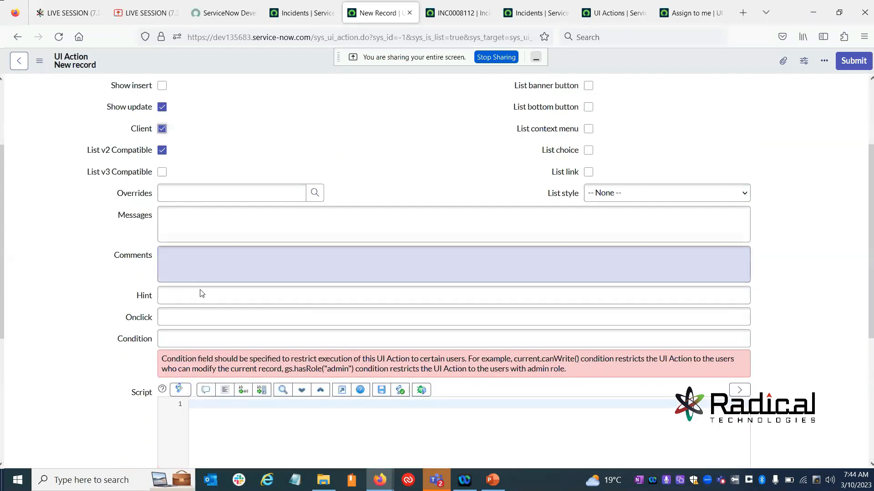
left_click(185, 322)
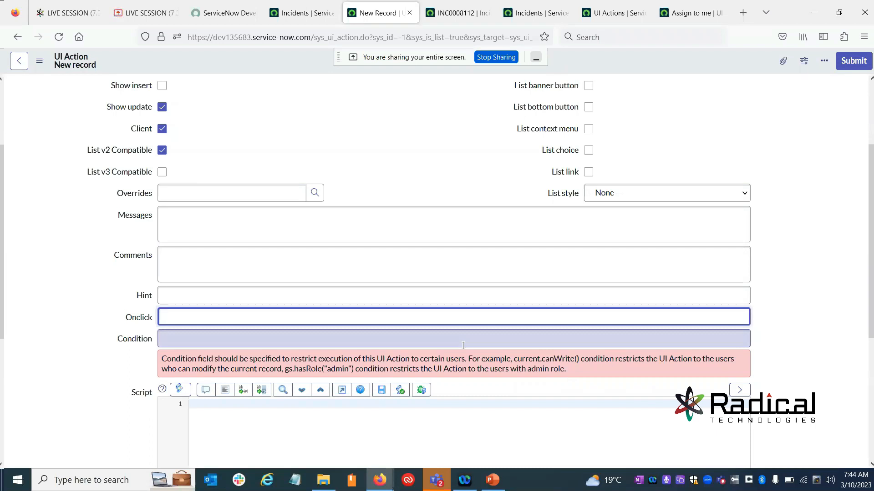
type("ayHello();")
Declare the function sayHello() with empty body braces in the UI action's script.
left_click(226, 406)
type("f")
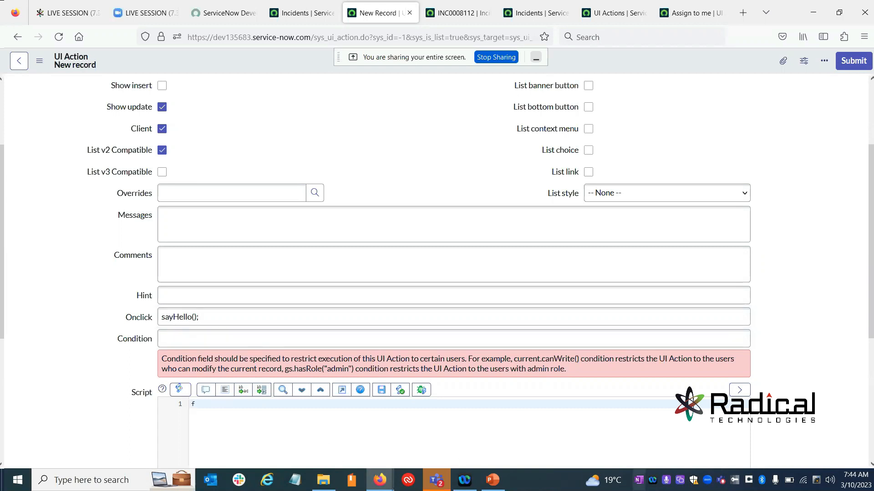
type("unction")
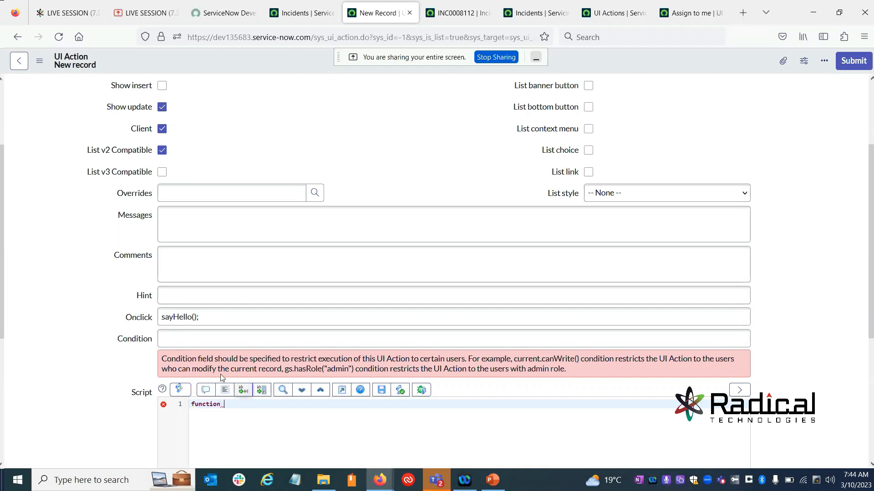
double_click(188, 318)
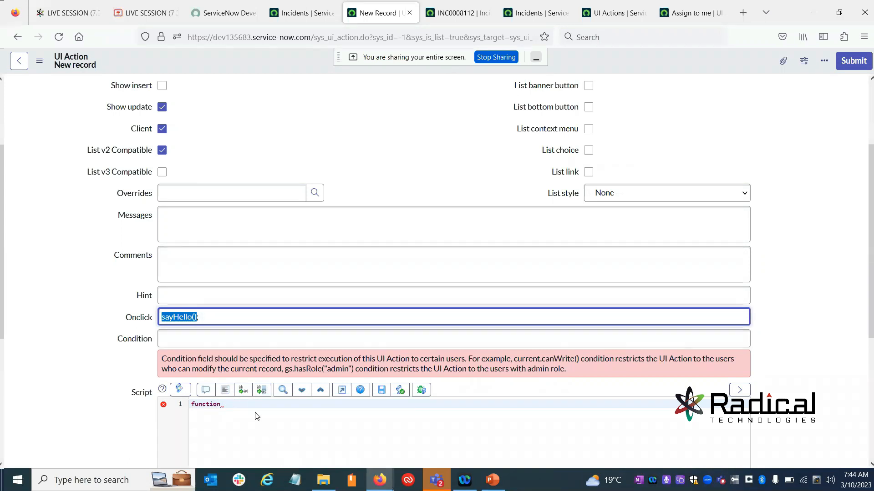
left_click(276, 411)
type("sayHello()")
key("Return")
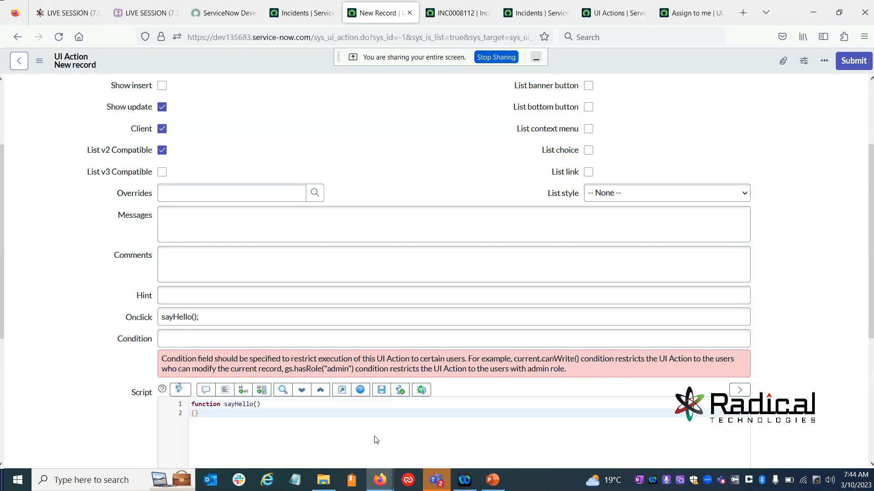
key("Return")
key("Return")
key("Up")
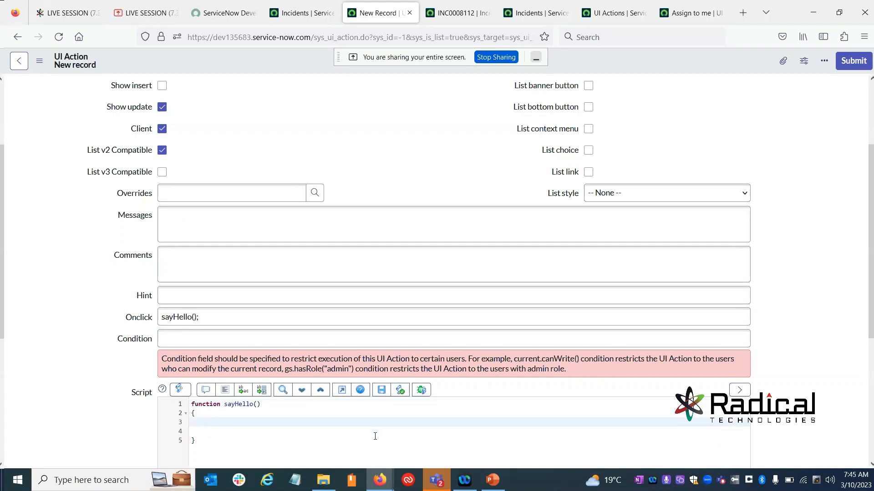
Add an alert("Hello World"); call inside the body of the sayHello function.
type("alr")
key("BackSpace")
type("ert();")
key("Left")
key("Left")
type("\"\"Hello Workl")
Save the Say Hello UI action without leaving the record and look over the saved form.
scroll(405, 429, "up", 5)
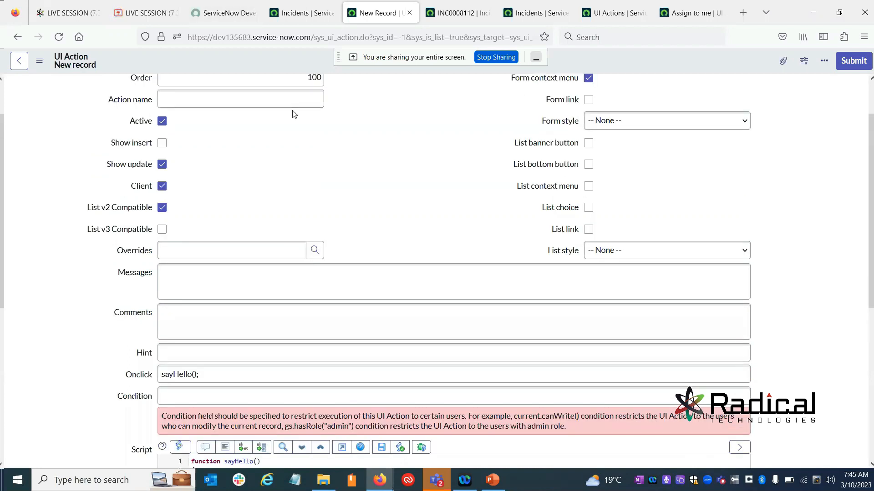
right_click(222, 57)
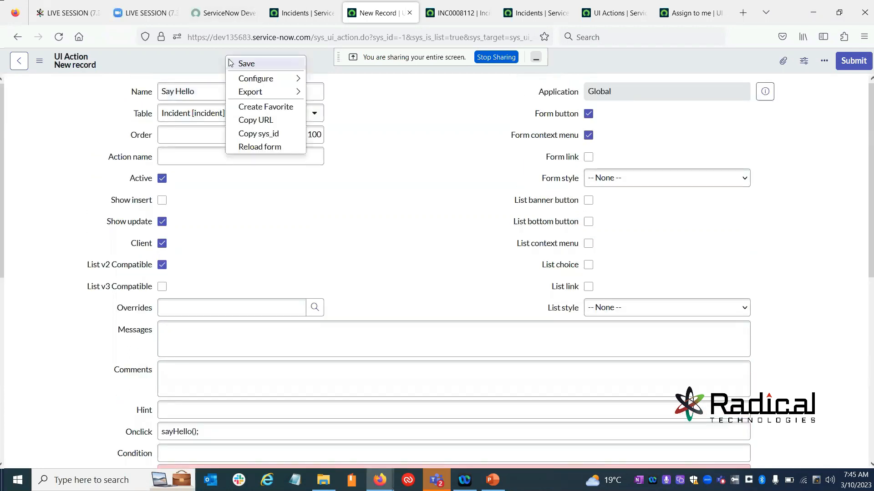
left_click(245, 64)
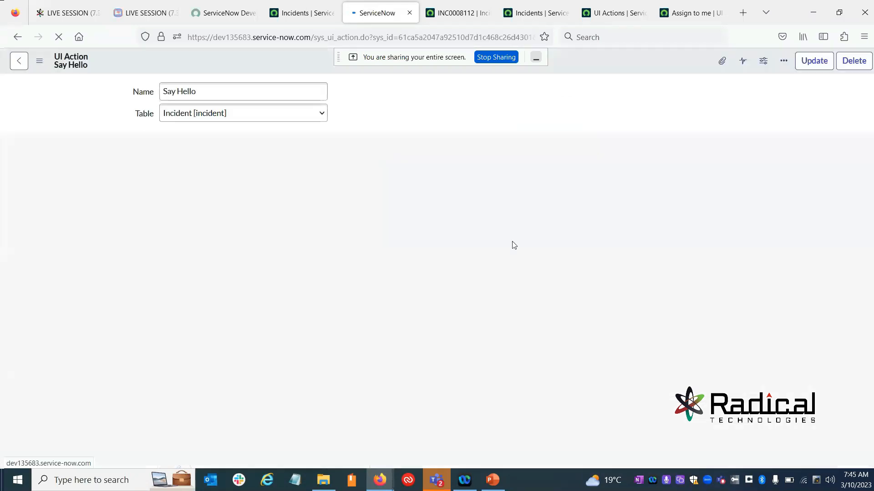
scroll(350, 240, "down", 7)
scroll(435, 256, "down", 5)
scroll(407, 245, "up", 4)
scroll(292, 220, "up", 2)
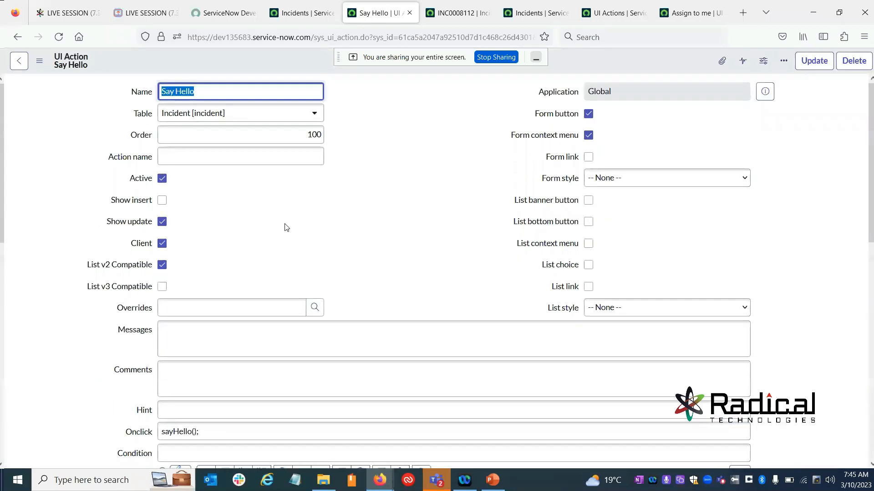
Open incident INC0008112 from the Incidents list in a separate tab and run its Say Hello form action.
left_click(294, 13)
middle_click(237, 176)
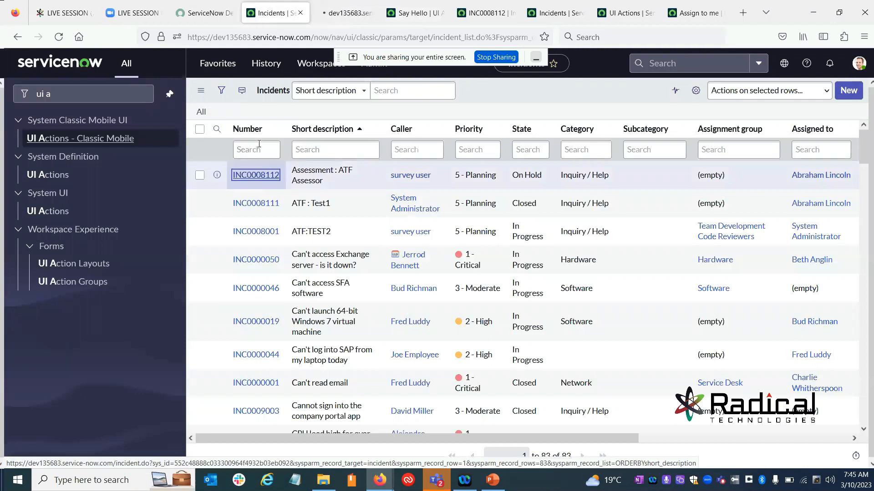
left_click(346, 12)
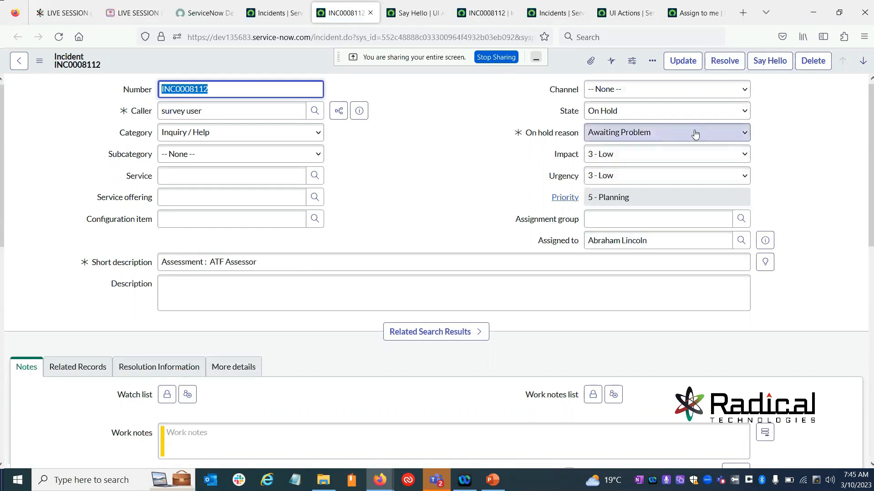
left_click(762, 64)
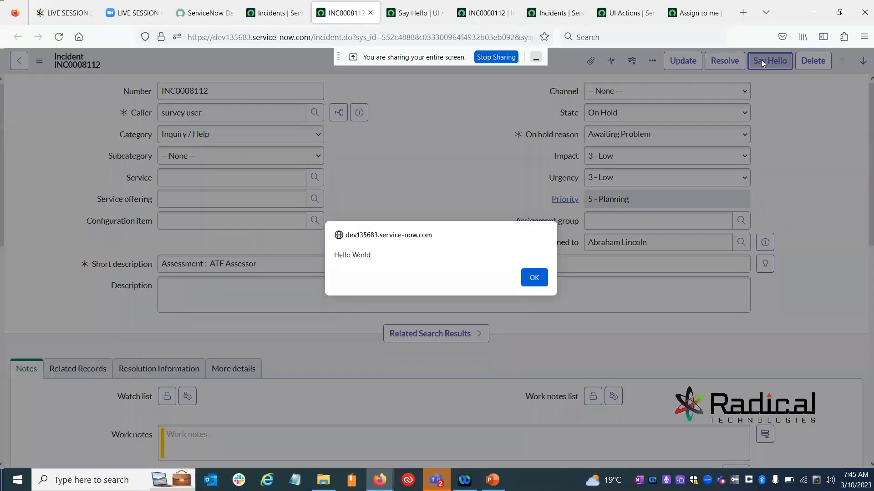
Dismiss the Hello World alert on incident INC0008112 and check the form options enabled in the Say Hello UI action.
left_click_drag(339, 256, 386, 254)
left_click(460, 262)
left_click(527, 278)
left_click(424, 146)
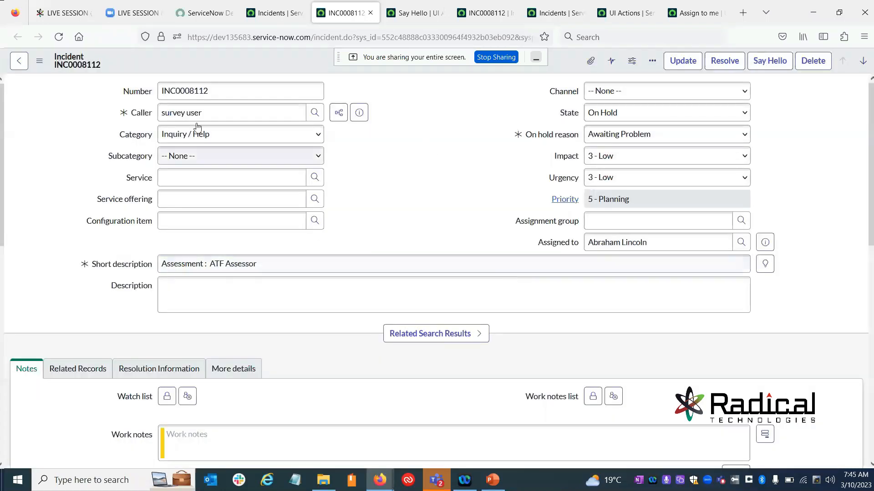
left_click(414, 12)
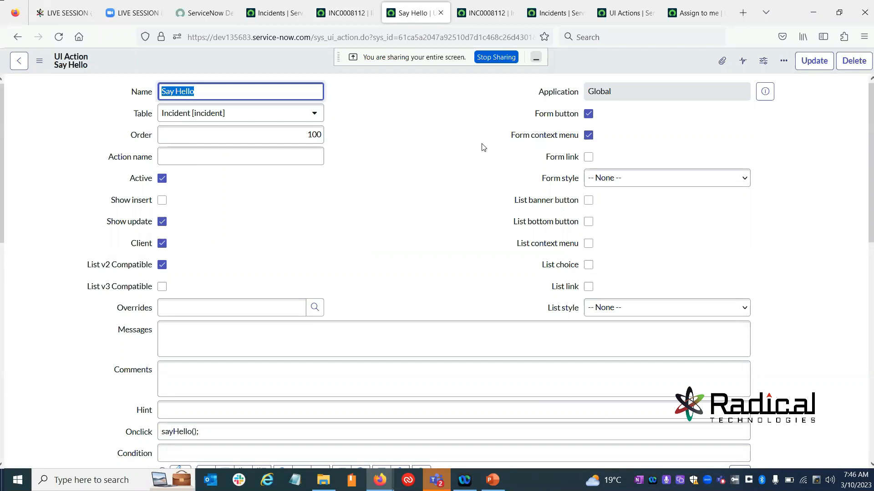
Run Say Hello as a form context action on incident INC0008112 and dismiss the alert.
left_click(343, 12)
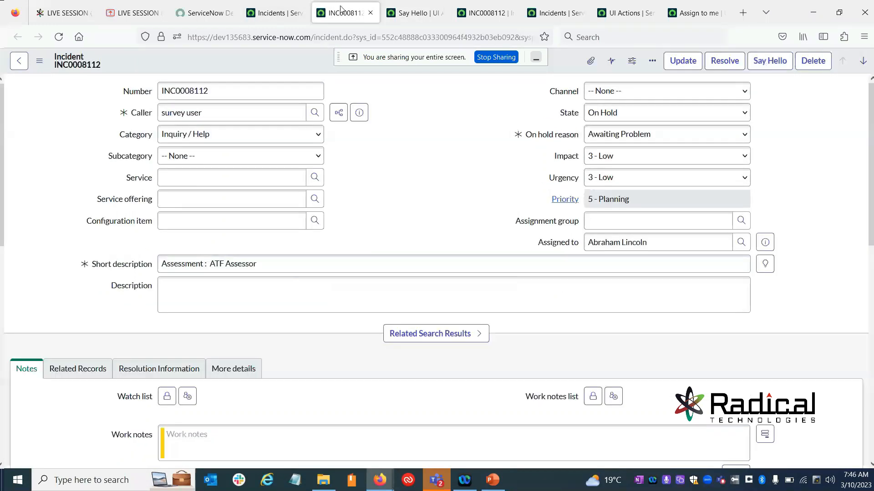
right_click(222, 61)
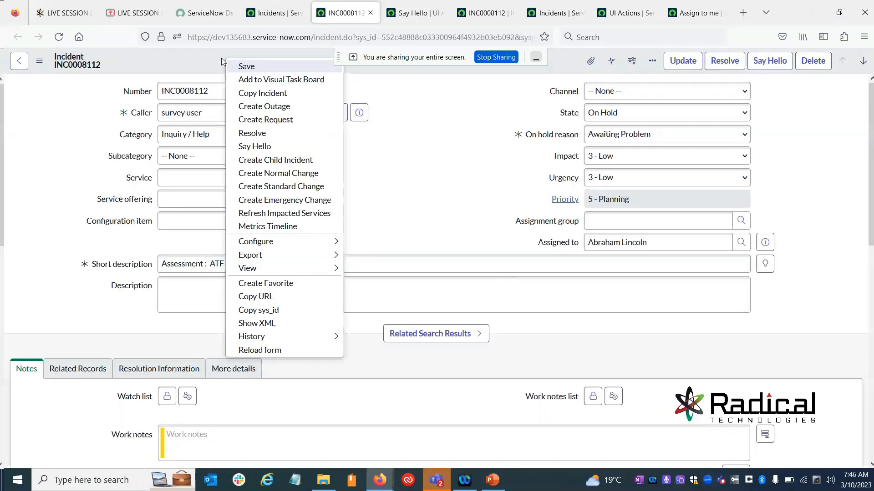
left_click(254, 148)
left_click(534, 278)
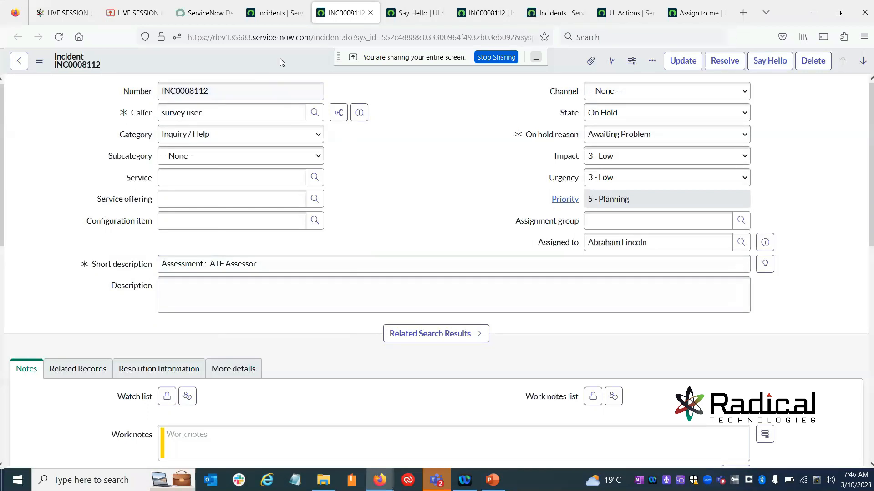
Start a new incident record from the Incidents list and check its form header for the Say Hello action.
key("ctrl+Tab")
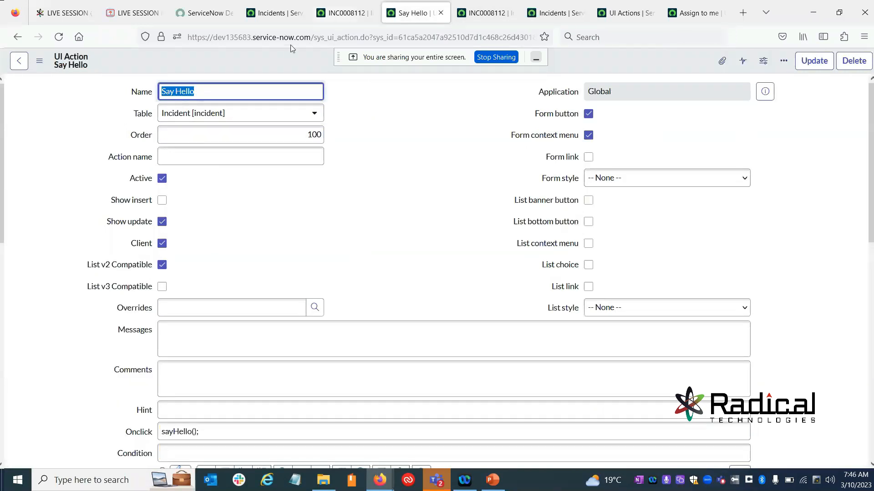
key("ctrl+shift+Tab")
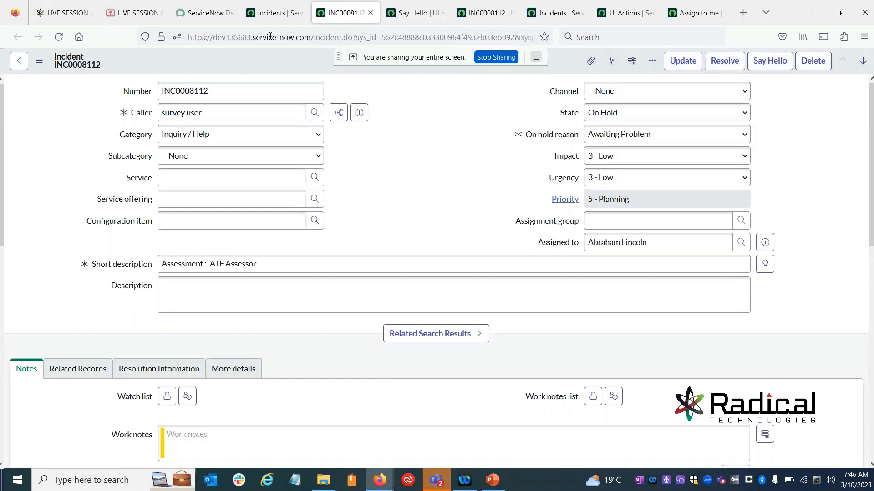
left_click(271, 15)
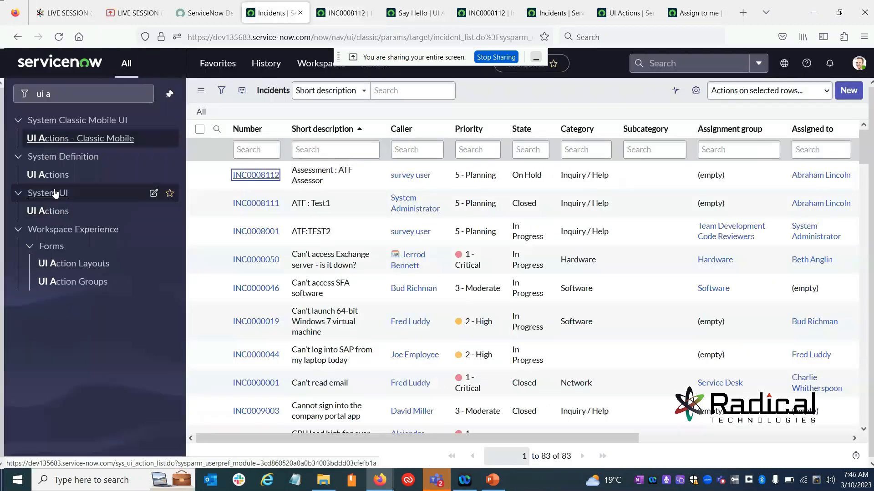
left_click_drag(64, 99, 10, 94)
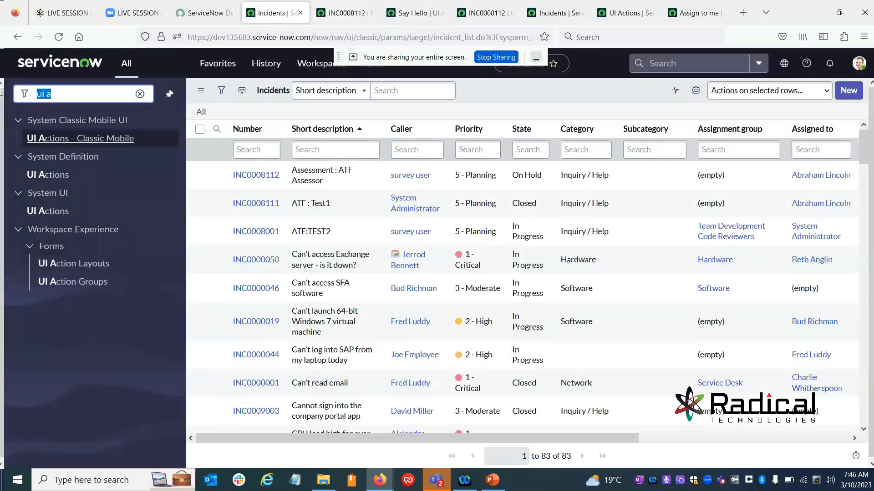
type("inx")
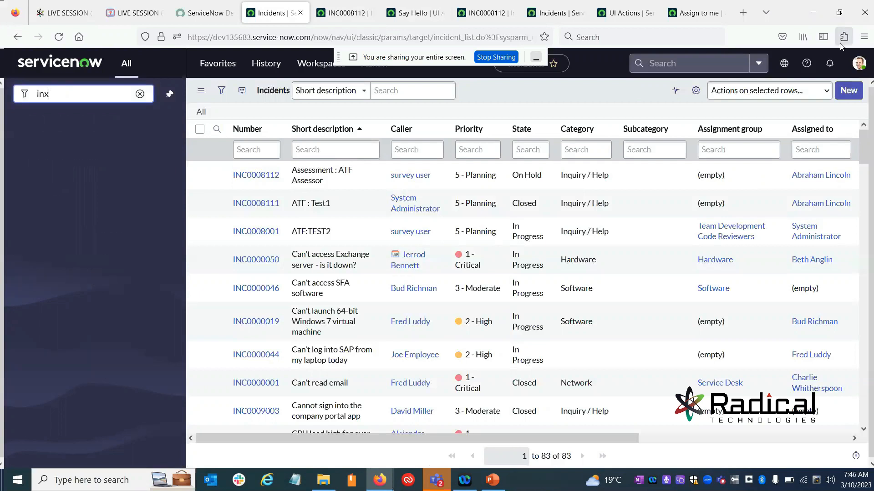
left_click(848, 90)
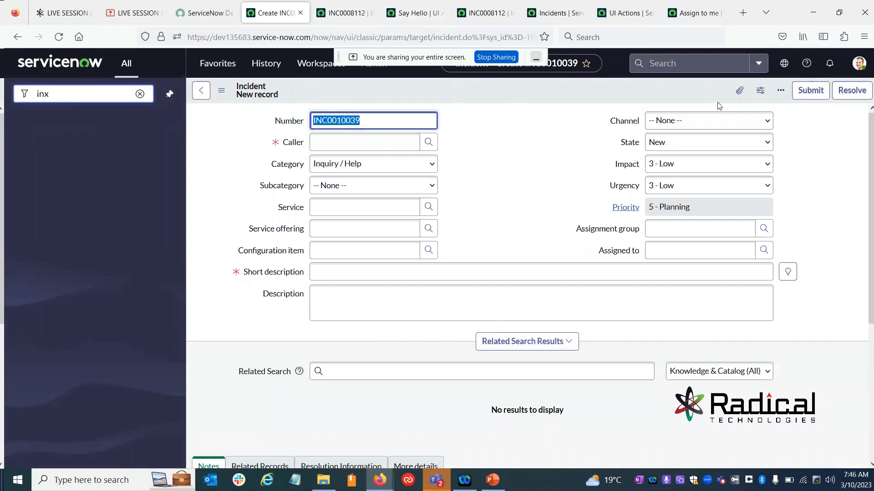
right_click(508, 83)
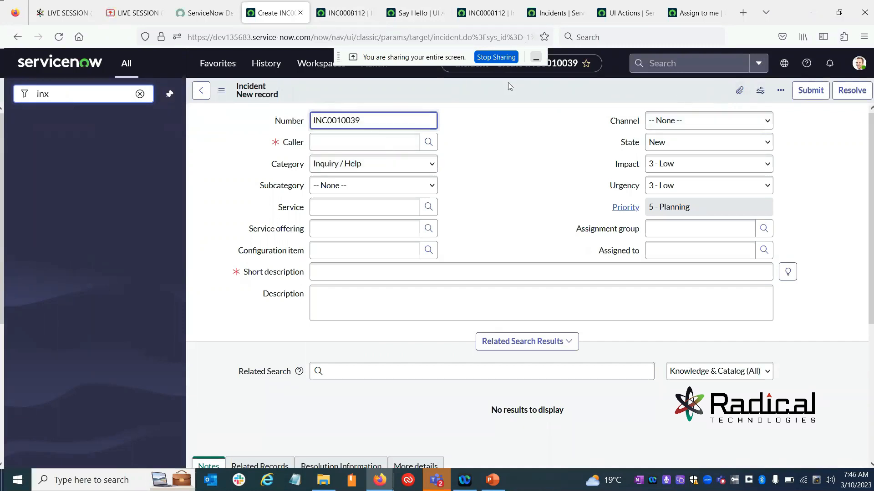
left_click(434, 101)
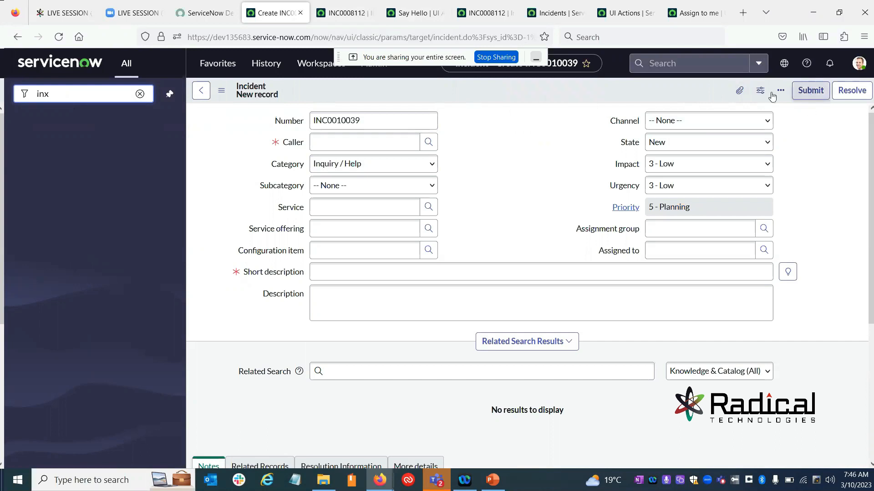
Review the sayHello function in the Script field of the Say Hello UI action.
left_click(345, 12)
left_click(406, 8)
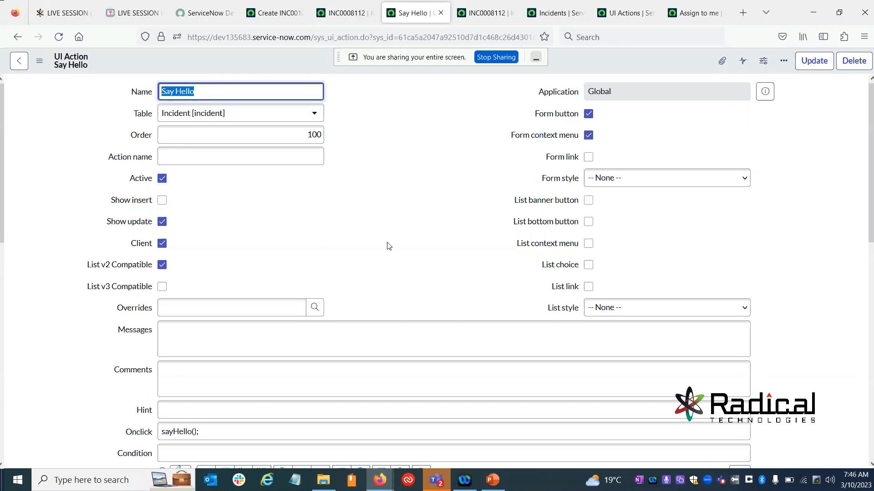
scroll(343, 223, "down", 5)
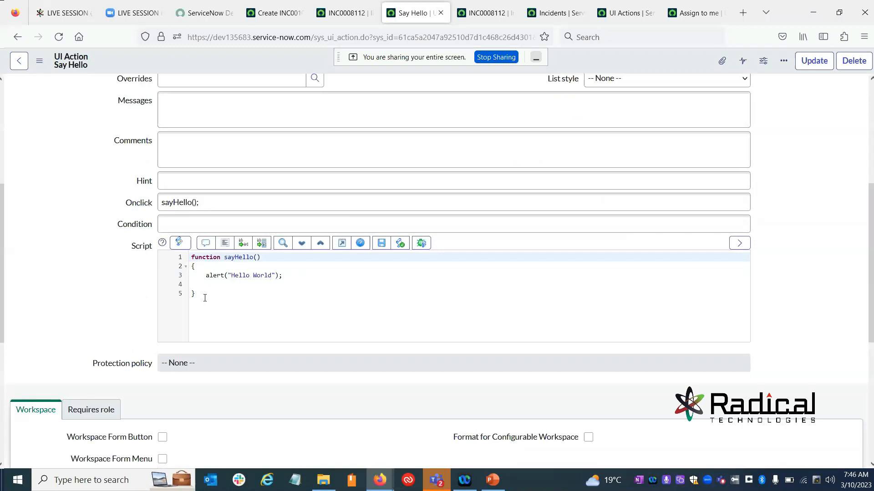
left_click_drag(204, 298, 191, 275)
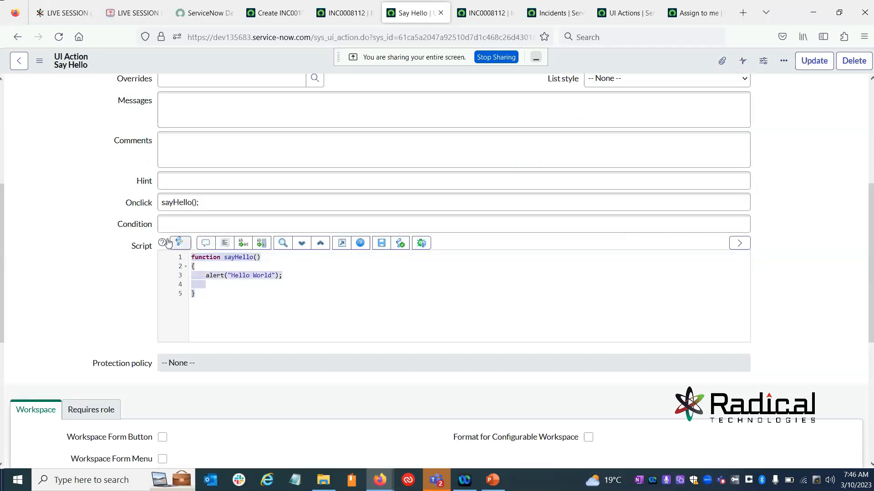
scroll(326, 261, "up", 2)
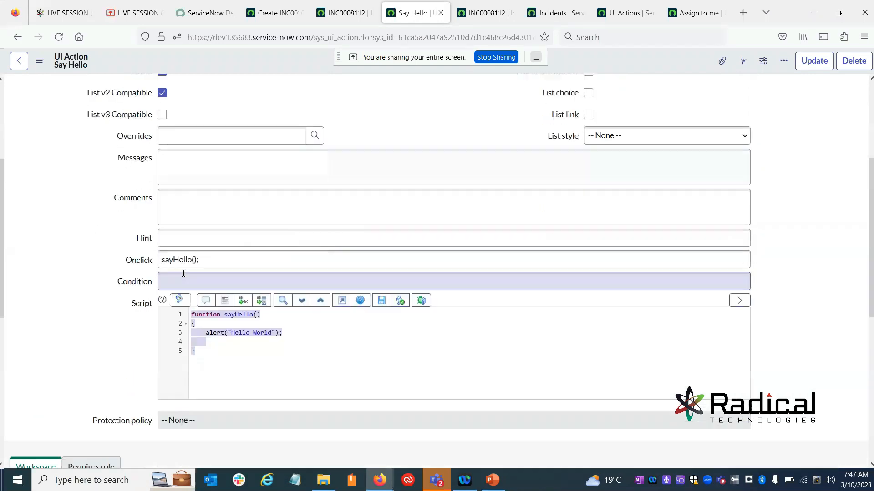
left_click(282, 358)
scroll(345, 345, "up", 6)
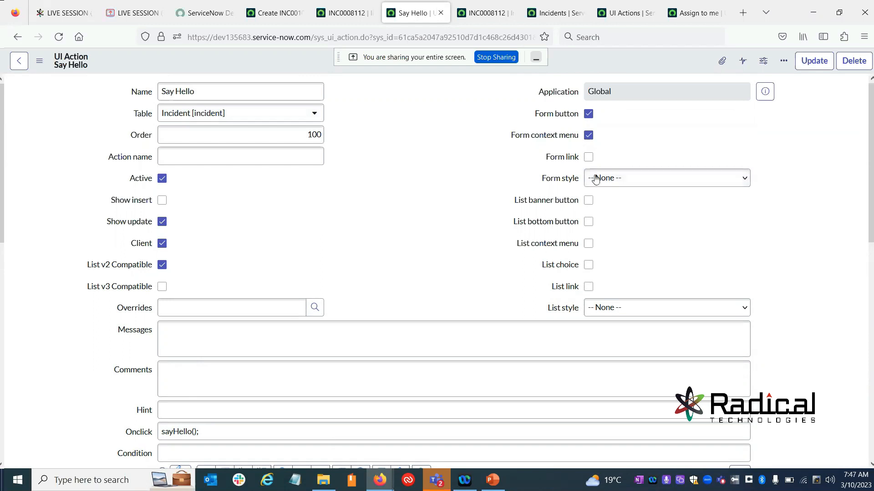
Enable Form link on the Say Hello UI action and save it without leaving the record.
left_click(588, 157)
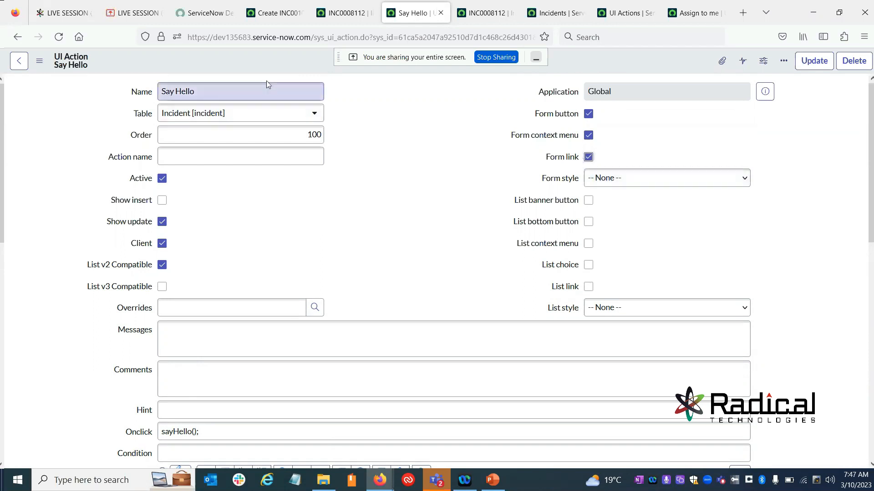
right_click(252, 62)
left_click(264, 67)
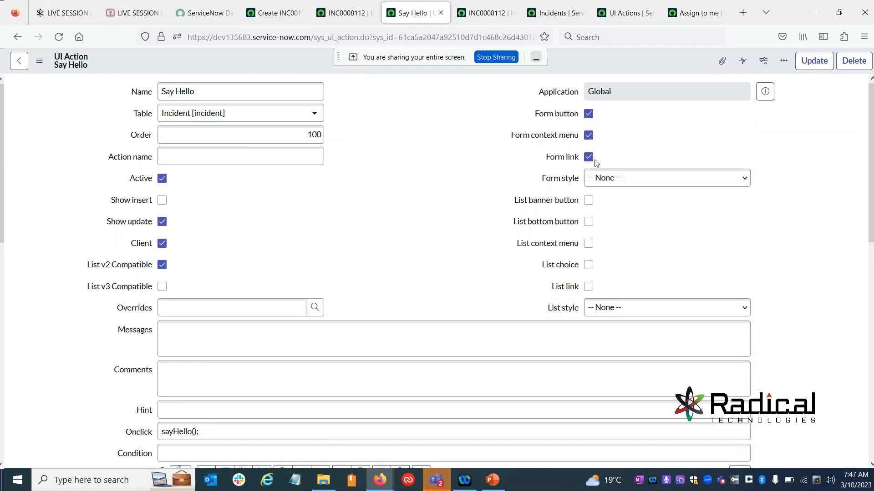
Look through the unsaved new incident form for the Say Hello action and its related link.
left_click(275, 14)
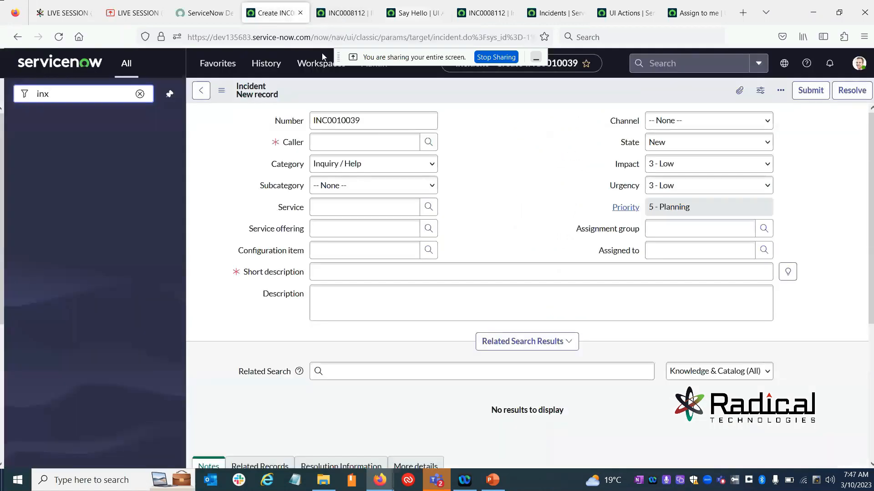
scroll(337, 302, "down", 5)
scroll(364, 244, "up", 4)
scroll(363, 244, "up", 2)
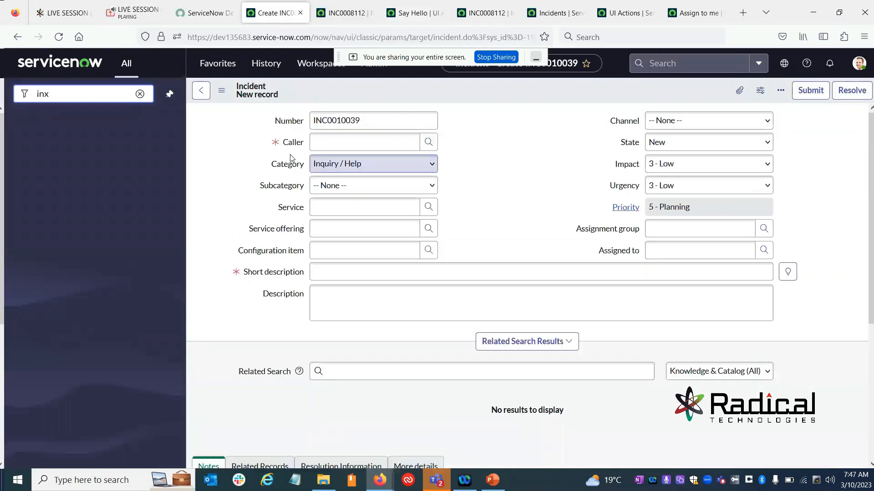
Enable Show insert on the Say Hello UI action, save it, and reload the new incident form.
left_click(407, 13)
left_click(161, 201)
right_click(223, 53)
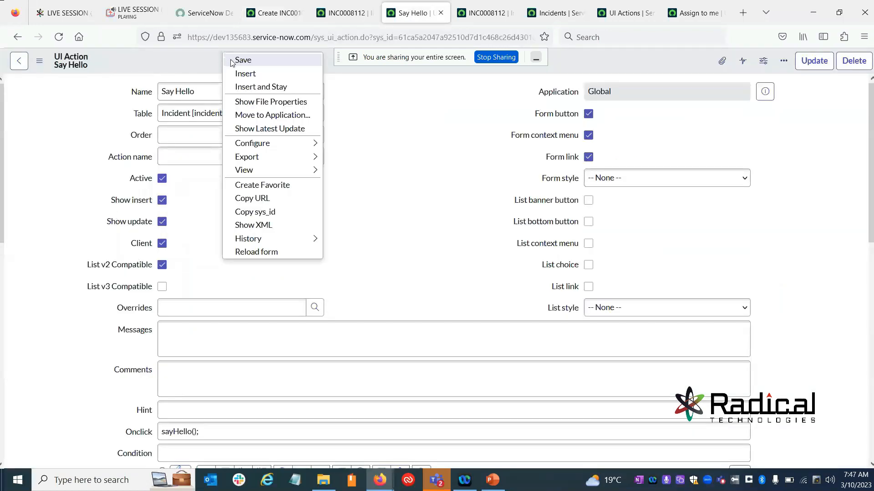
left_click(243, 60)
left_click(273, 12)
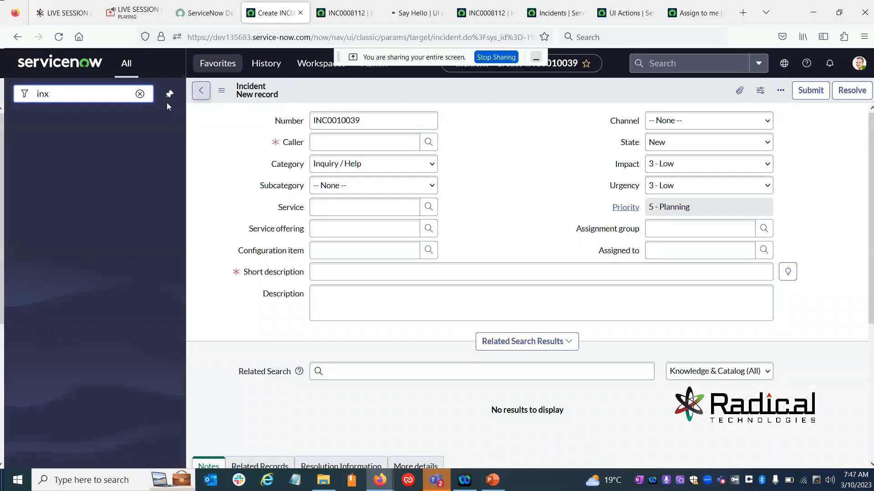
left_click(59, 39)
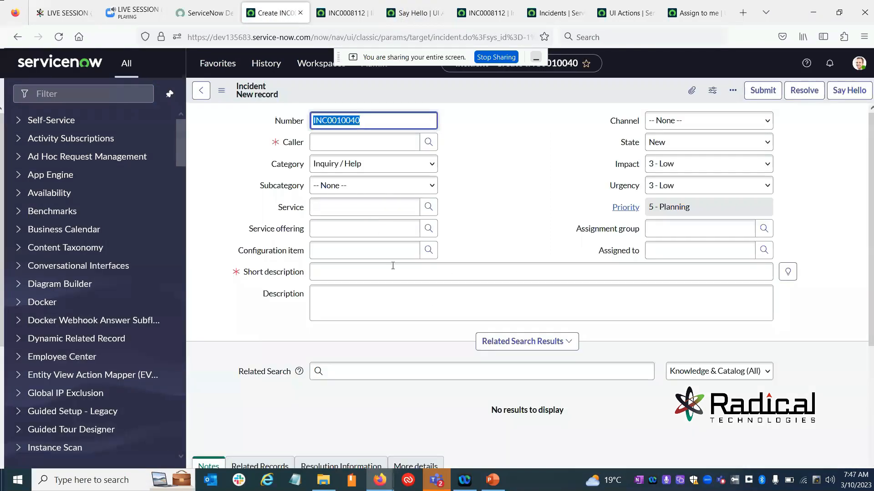
left_click(129, 12)
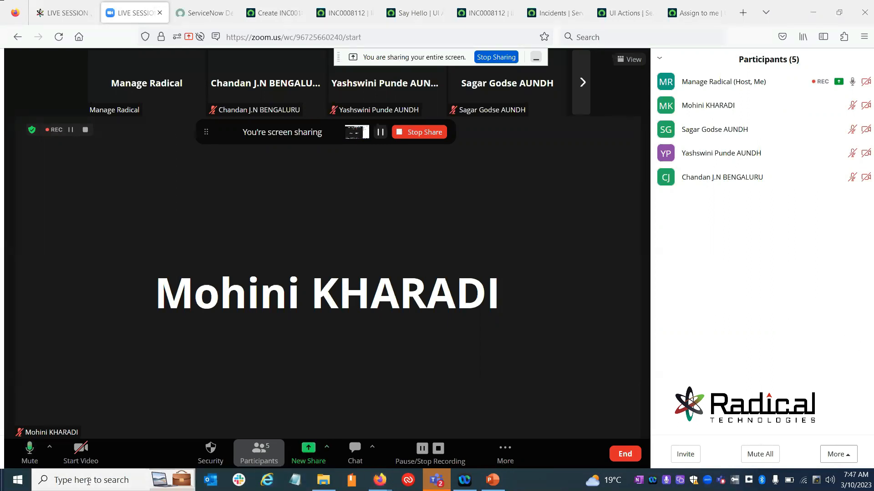
left_click(90, 482)
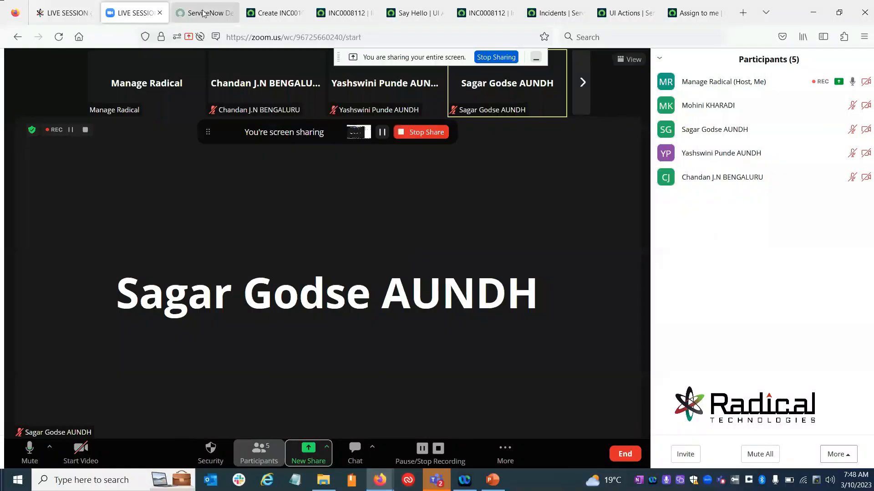
left_click(203, 13)
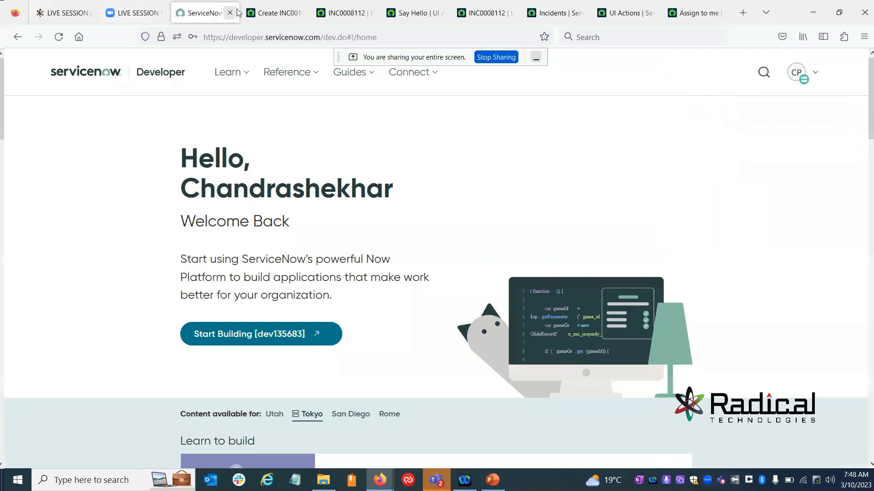
Compare the Say Hello UI action's settings with the new incident form, examining its form buttons and related links.
left_click(275, 12)
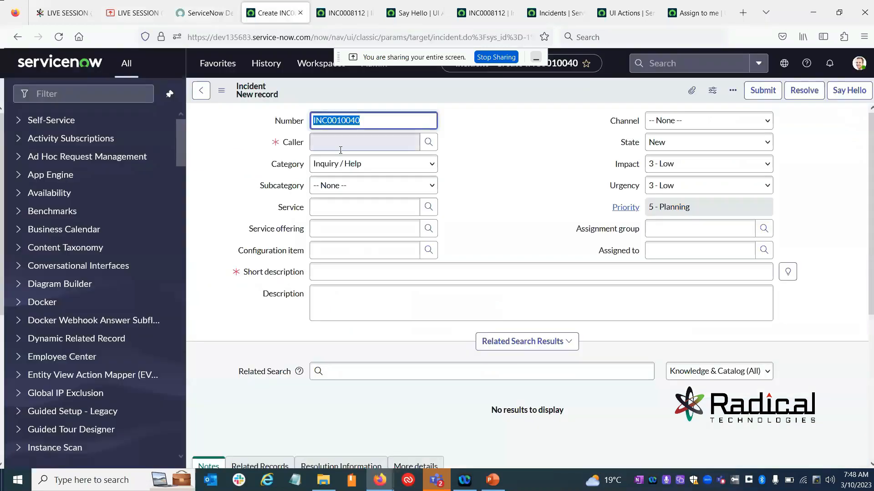
left_click(415, 14)
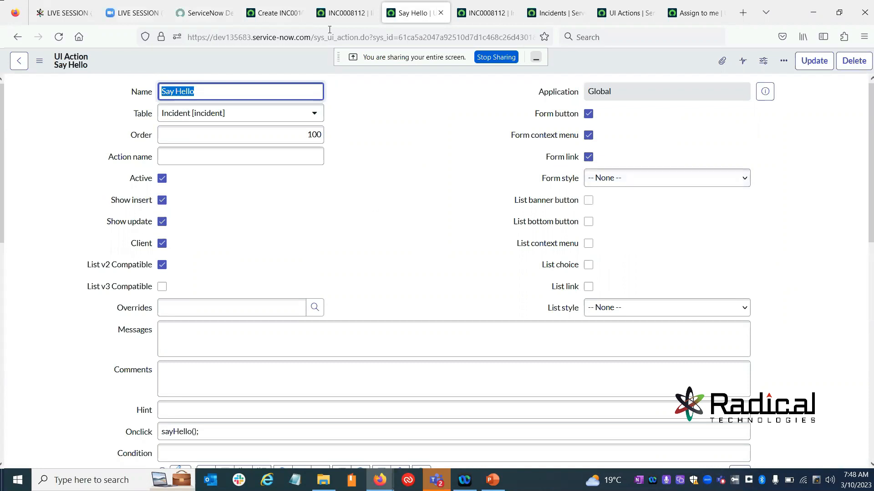
left_click(275, 13)
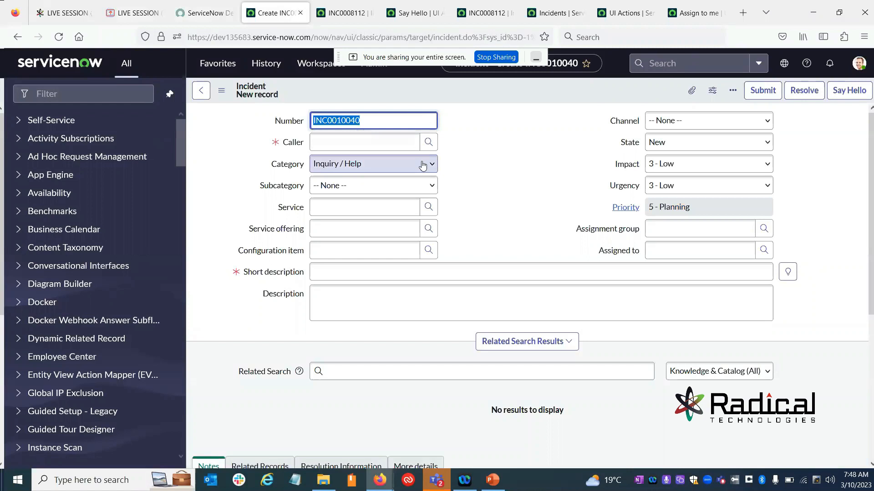
scroll(445, 156, "down", 5)
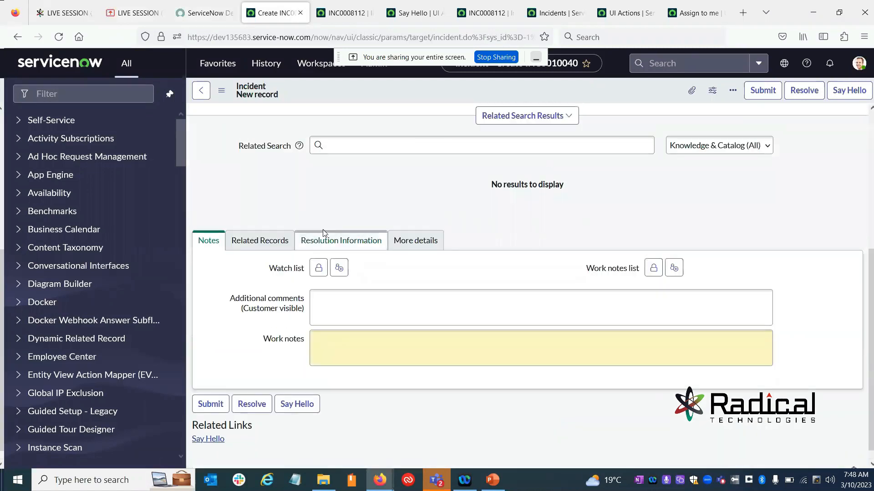
scroll(323, 232, "up", 5)
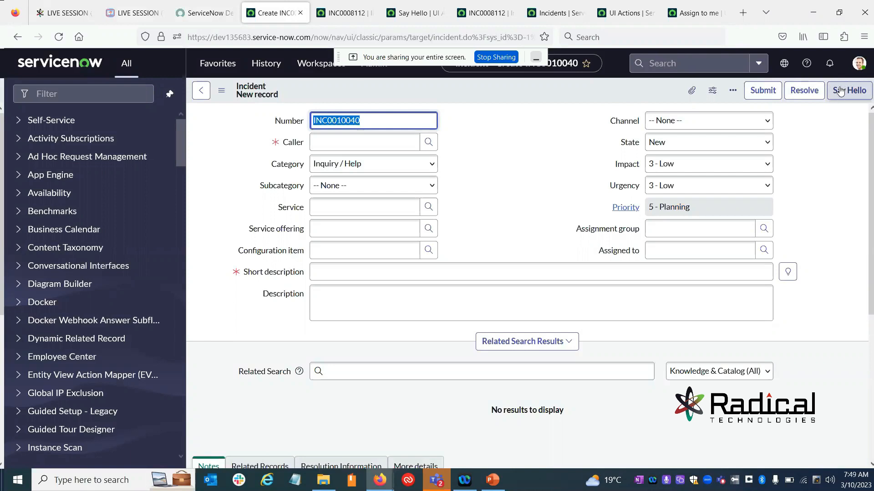
left_click_drag(242, 90, 328, 92)
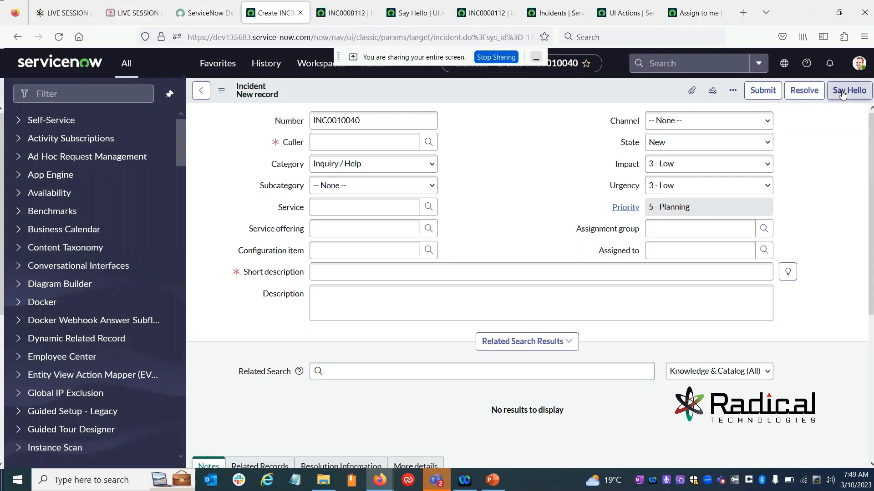
scroll(447, 248, "down", 5)
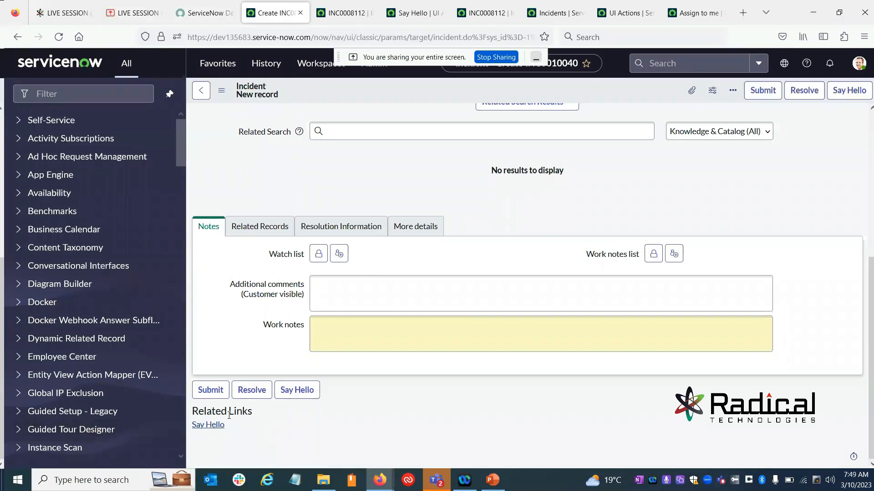
Test the Say Hello related link on the new incident form and dismiss its alert.
left_click(204, 428)
left_click(528, 281)
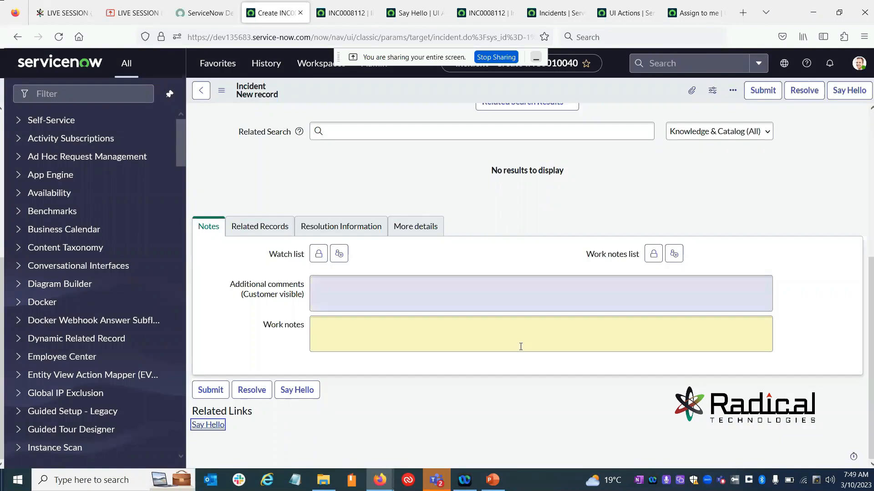
Enable List context menu on the Say Hello UI action and save it without leaving the record.
left_click(404, 15)
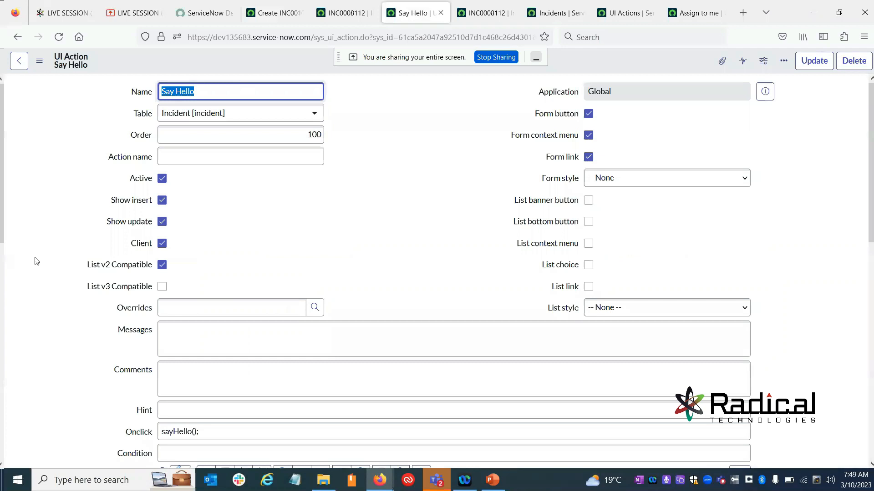
left_click(588, 243)
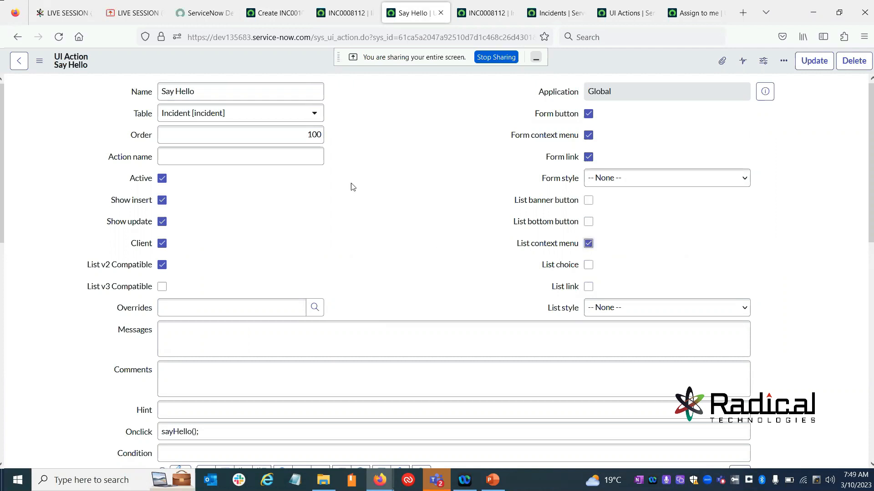
right_click(239, 58)
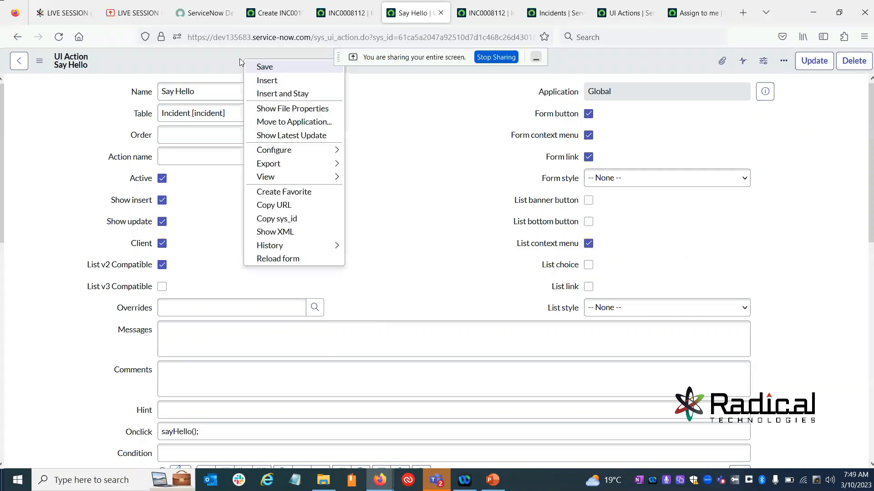
left_click(258, 67)
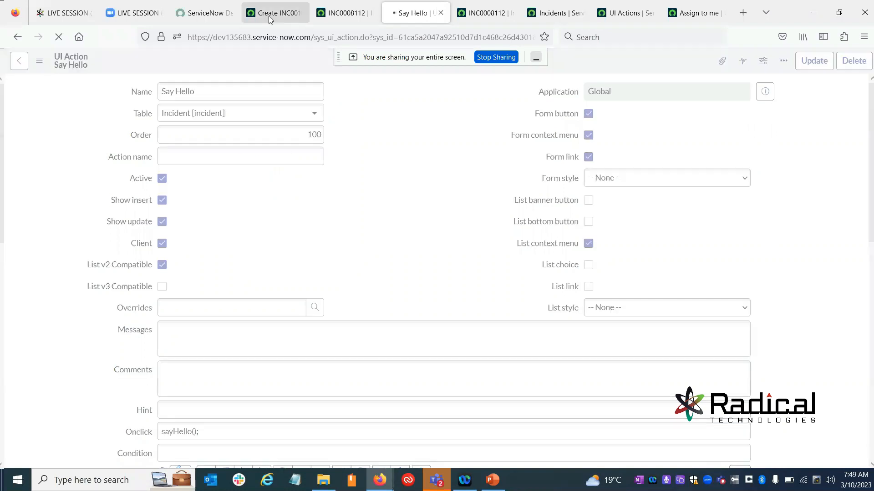
Find the Incident application in the navigator and open its list of open incidents.
left_click(270, 13)
left_click(69, 94)
type("i")
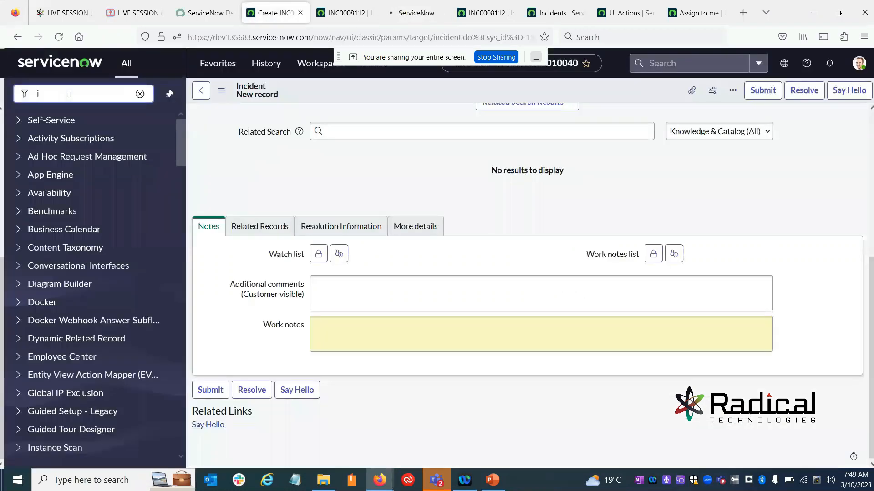
type("ncid")
key("BackSpace")
key("BackSpace")
key("BackSpace")
key("BackSpace")
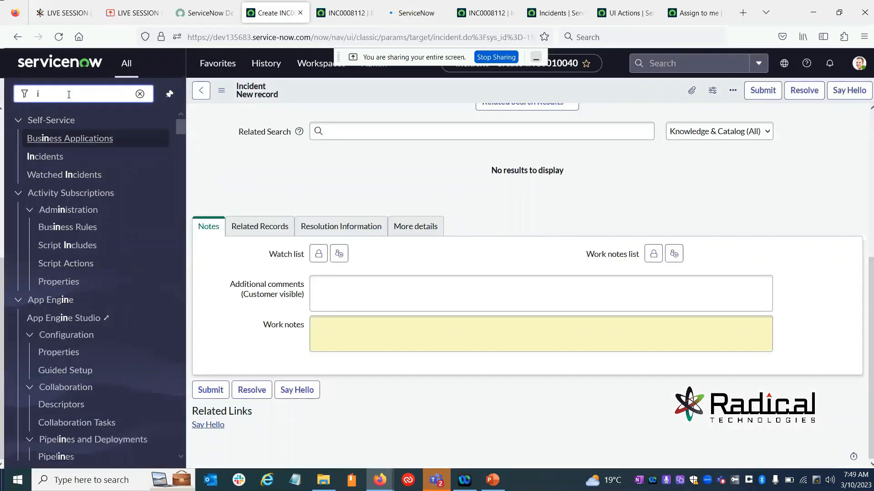
type("ncide")
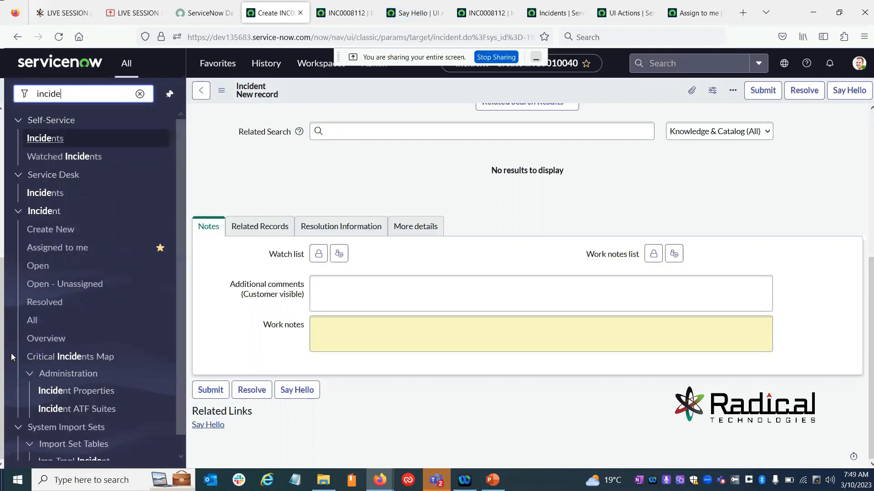
left_click(38, 266)
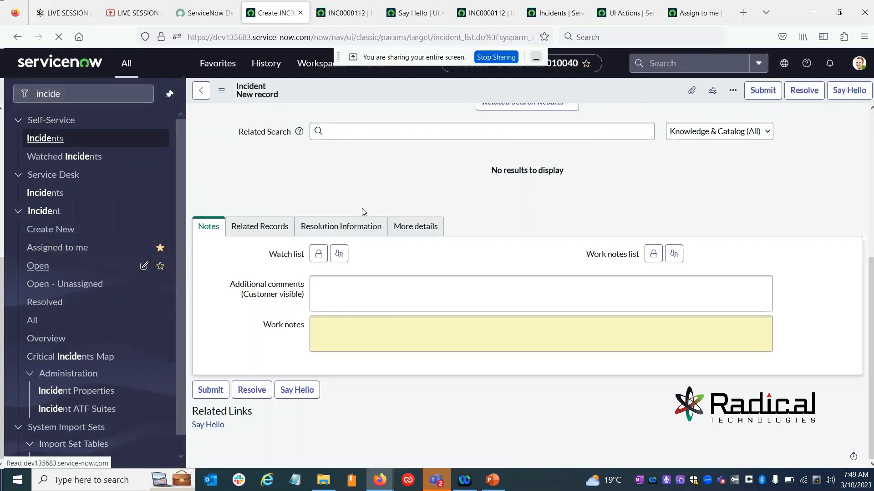
Run Say Hello on INC0008112 from the incident list's row context menu and dismiss the alert.
right_click(262, 174)
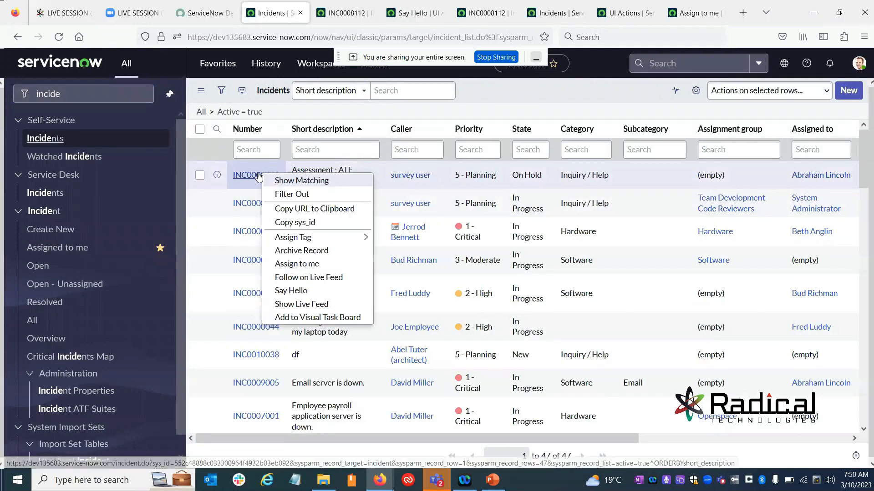
left_click(292, 290)
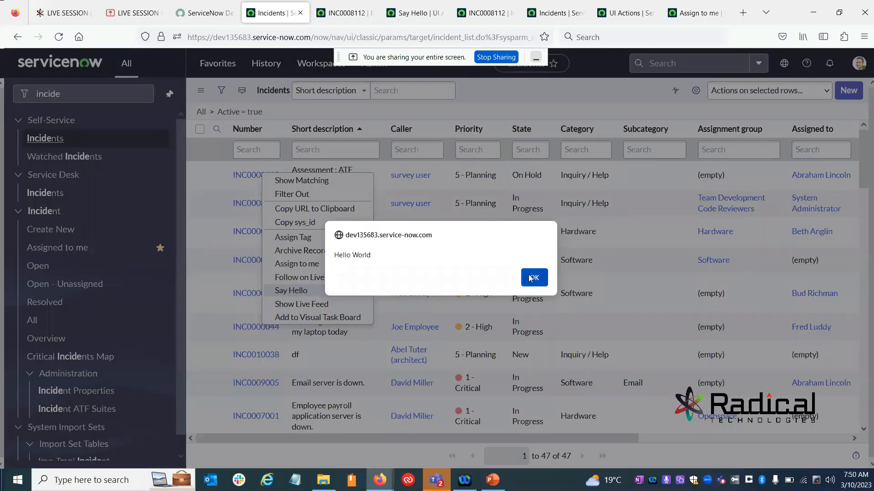
left_click(531, 278)
Review the Say Hello UI action, then close it and the other surplus tabs, keeping the incident list and one INC0008112 record.
left_click(411, 11)
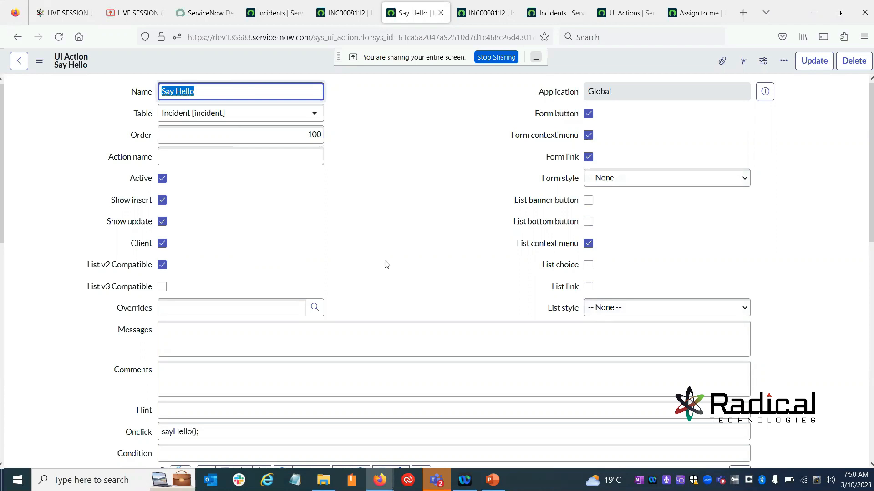
scroll(387, 264, "down", 5)
scroll(468, 275, "up", 5)
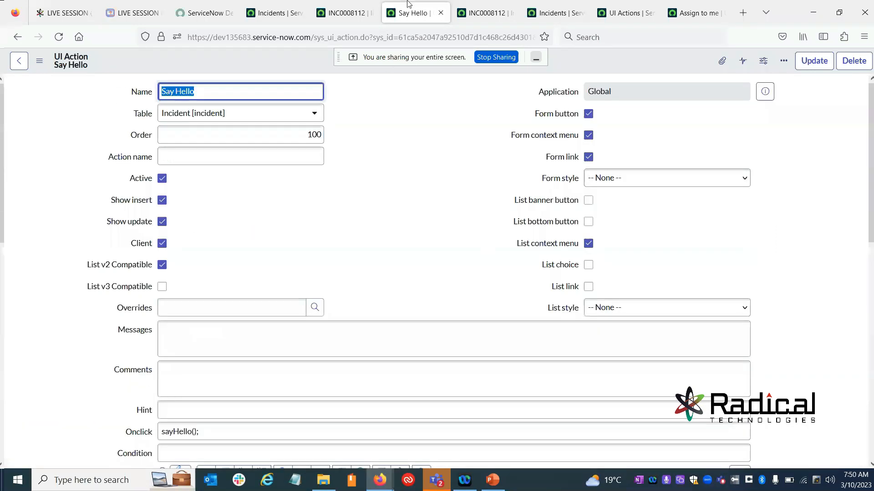
left_click(439, 13)
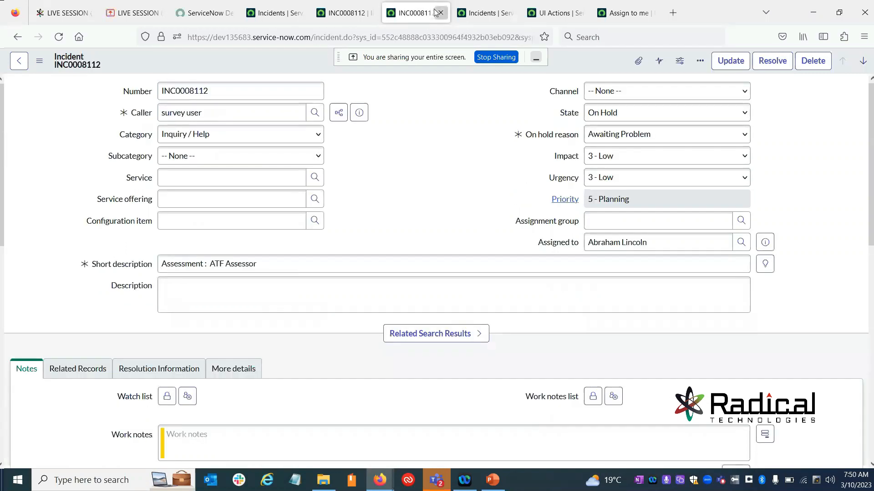
left_click(439, 13)
left_click(439, 12)
left_click(440, 12)
left_click(440, 13)
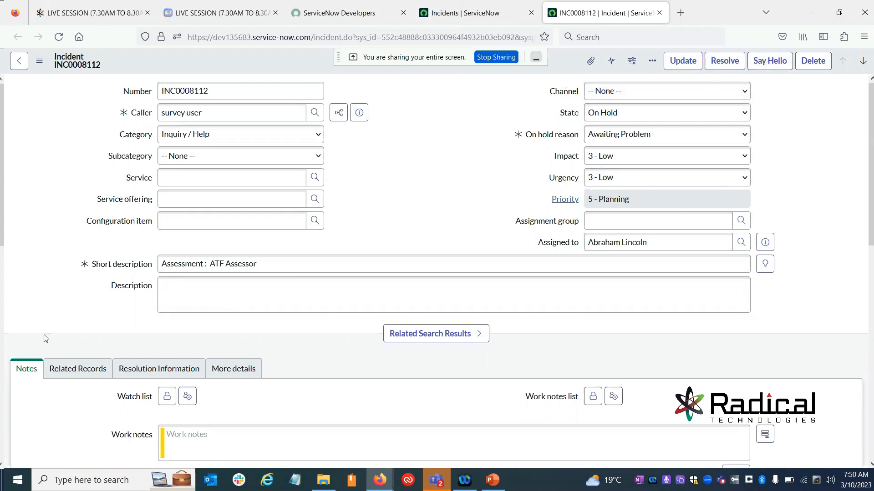
Find UI Actions under System Definition from the incident list page and open it in a new tab.
left_click(479, 15)
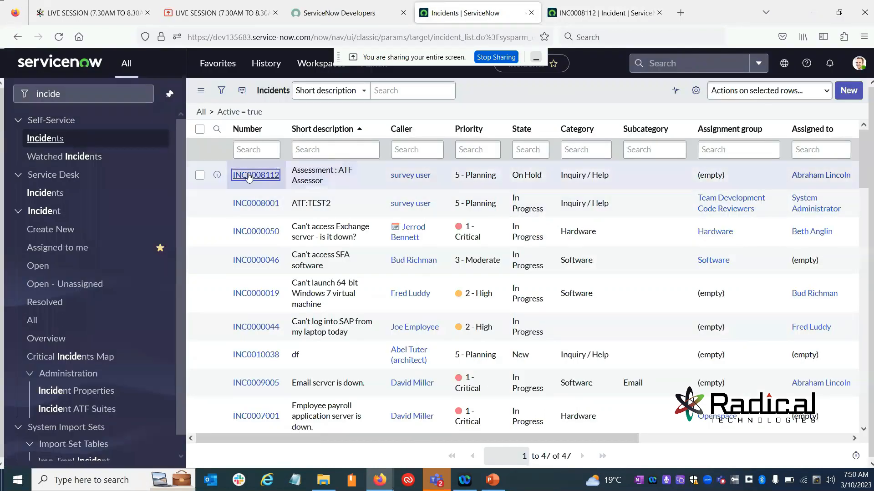
left_click_drag(74, 95, 2, 90)
type("ui")
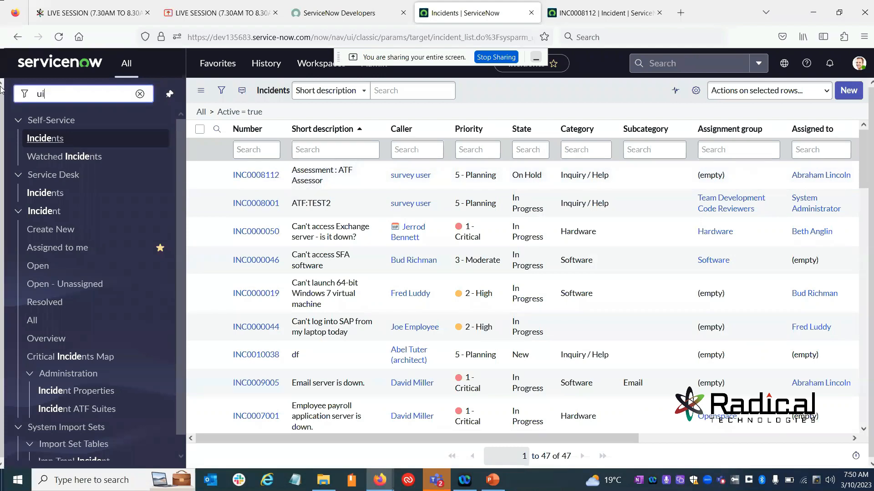
type(" ac")
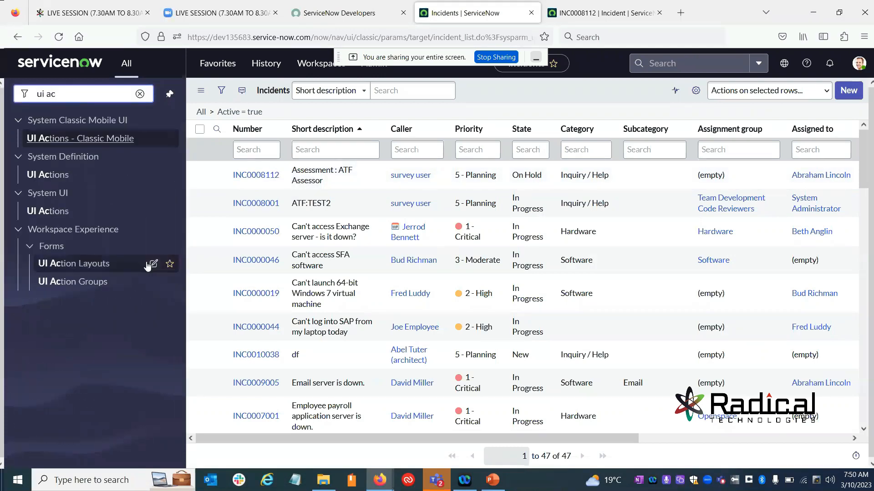
middle_click(48, 175)
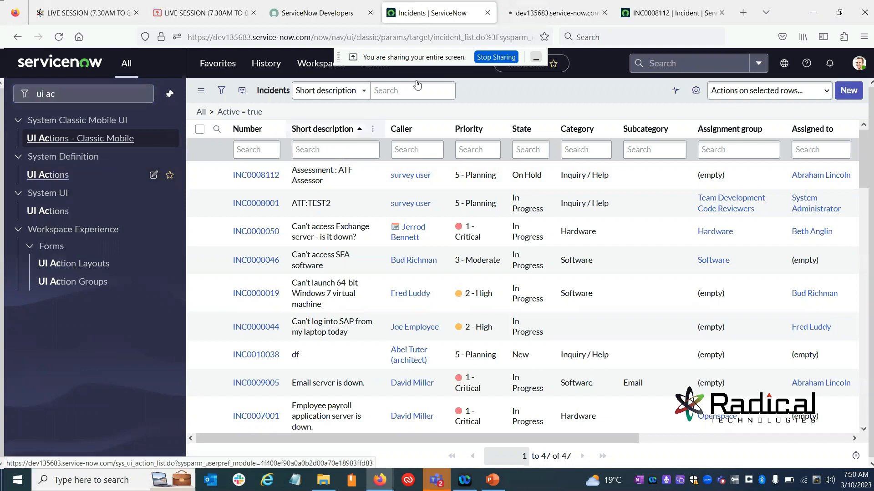
key("ctrl+Tab")
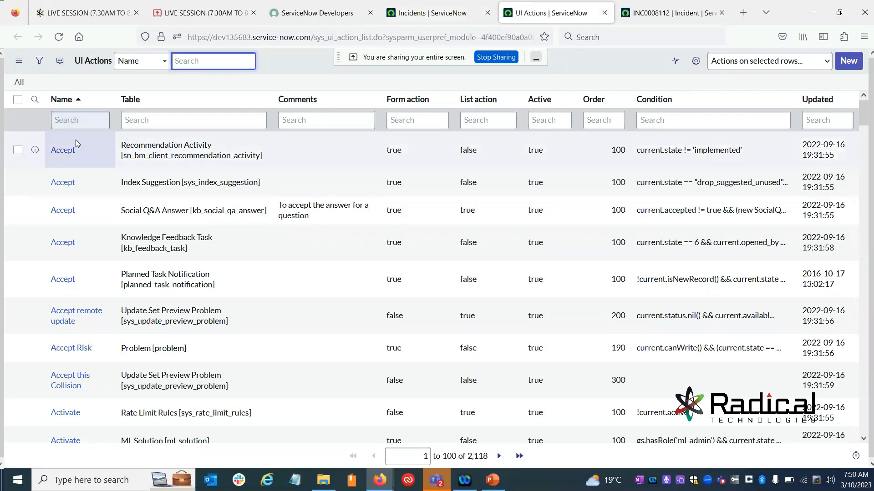
Filter the UI actions by the name Say Hello and open the one with List action true in a new tab.
left_click(65, 119)
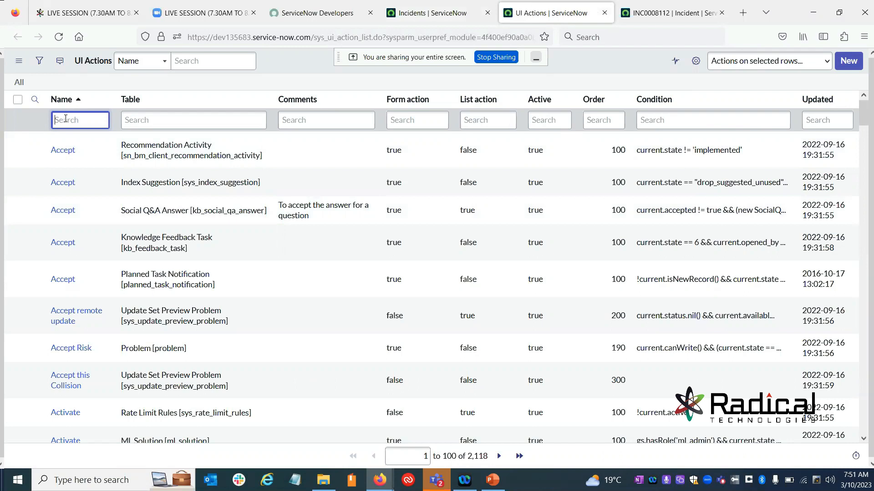
type("Say")
type("llo")
key("Return")
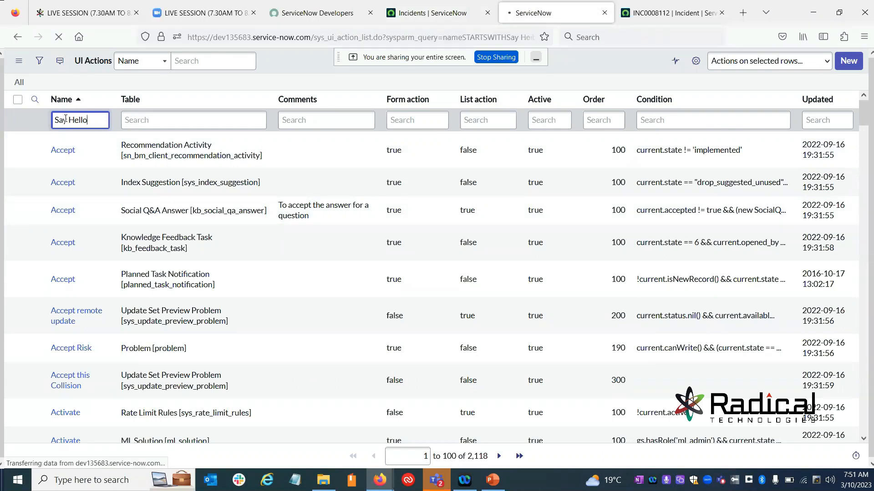
middle_click(67, 144)
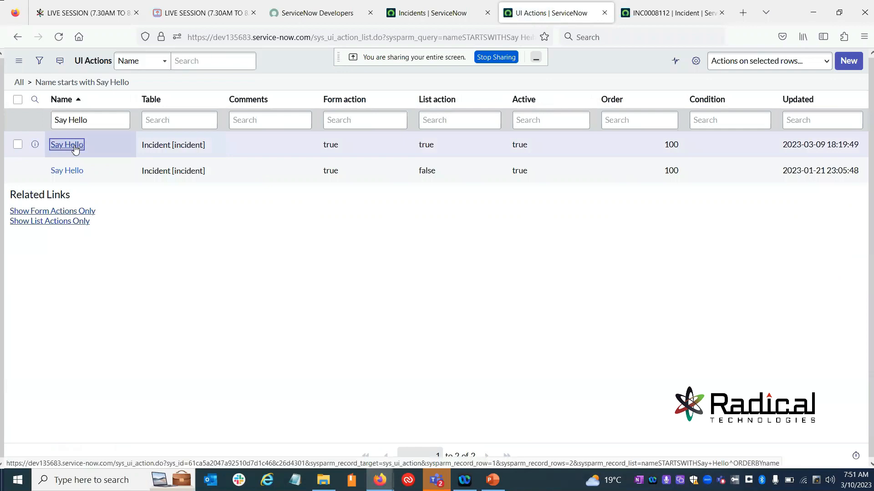
left_click(577, 6)
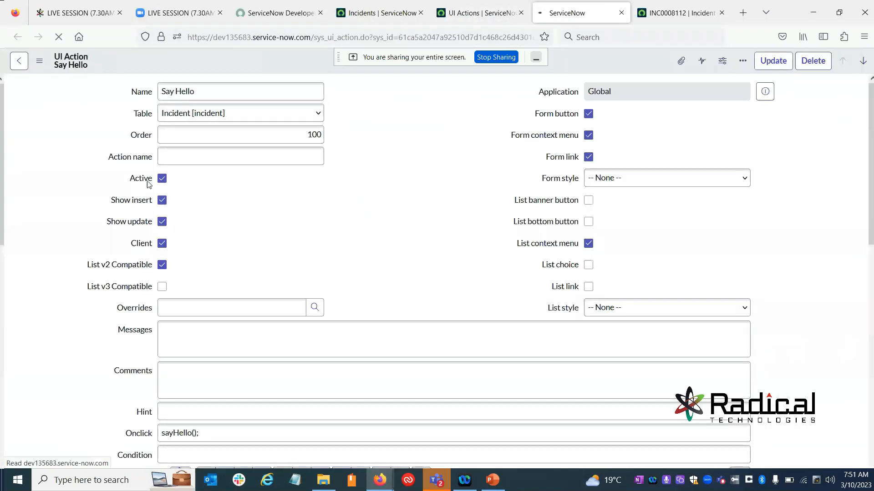
Deactivate the Say Hello UI action and save the record.
scroll(590, 278, "down", 6)
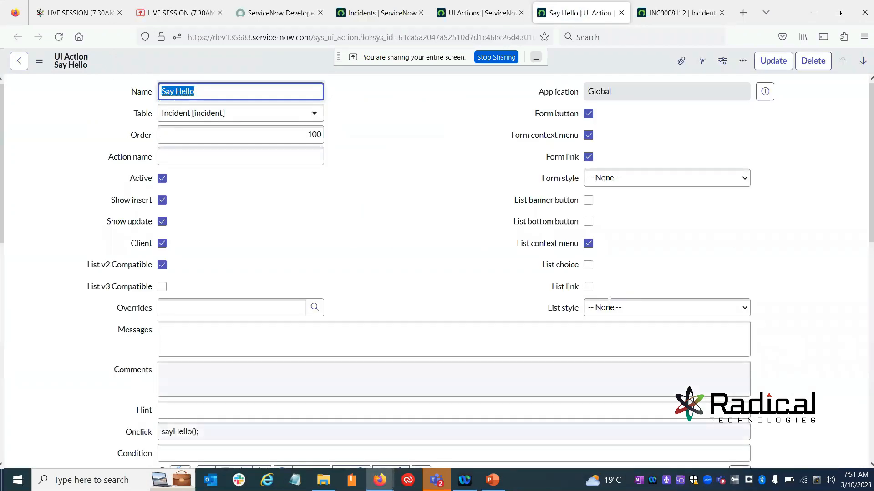
left_click(161, 180)
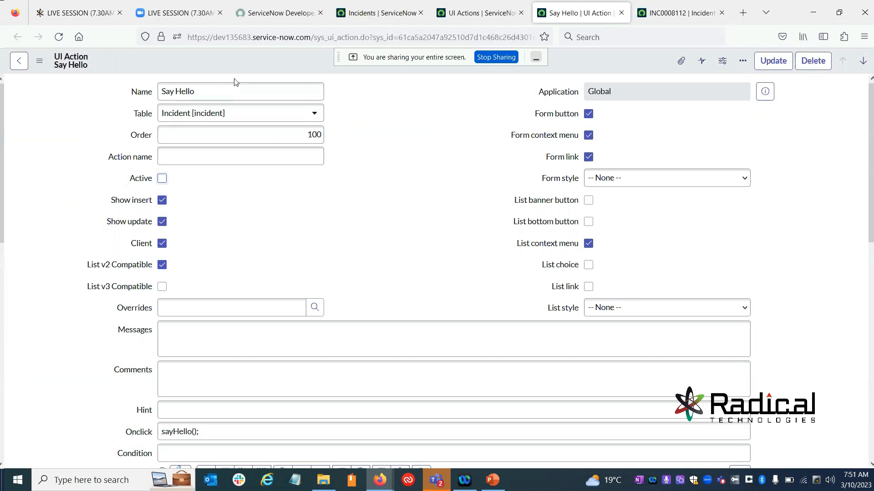
right_click(226, 55)
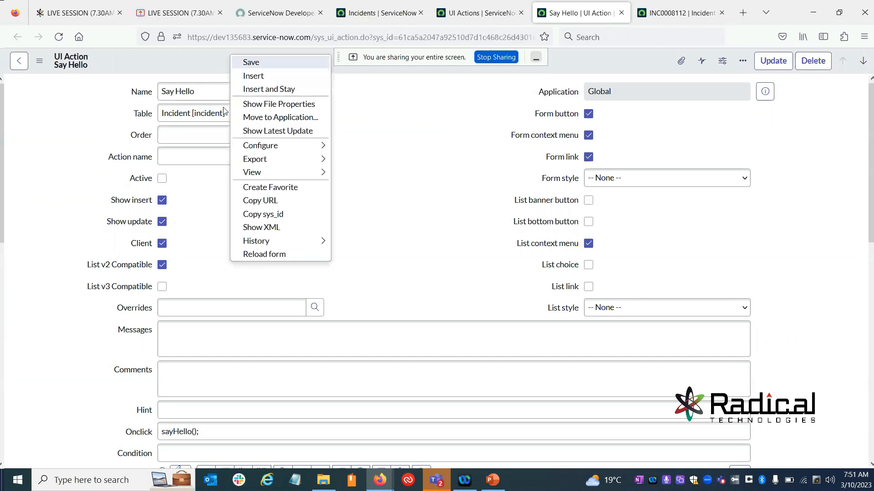
left_click(152, 181)
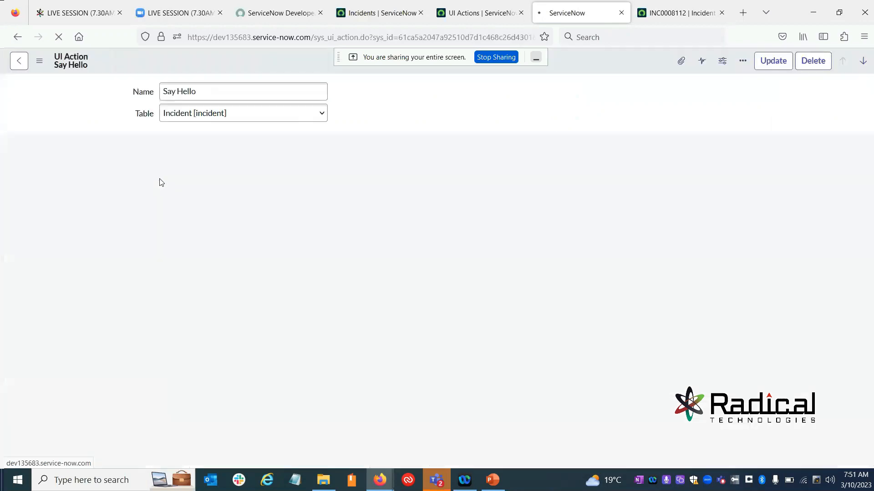
Open incident INC0008112 from the list and check its form buttons, related links and form context menu for Say Hello.
left_click(387, 19)
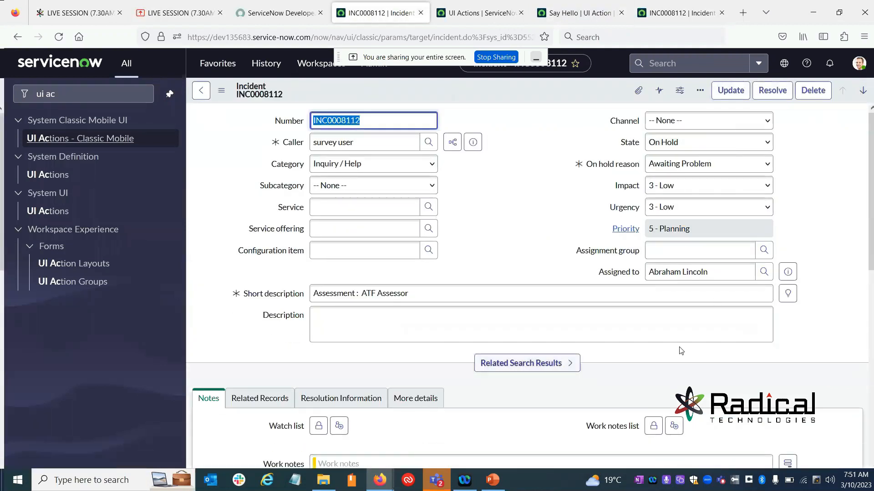
scroll(339, 270, "down", 10)
scroll(338, 271, "up", 5)
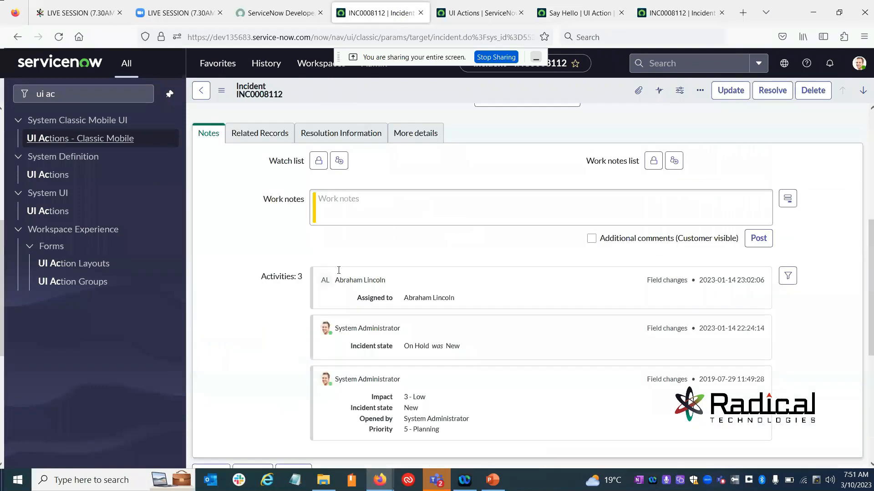
scroll(338, 270, "up", 5)
right_click(441, 83)
mouse_move(500, 288)
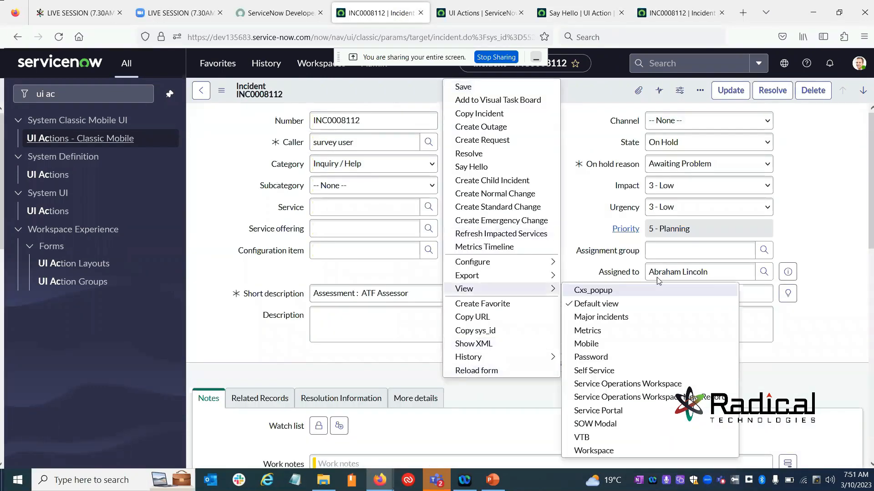
left_click(806, 180)
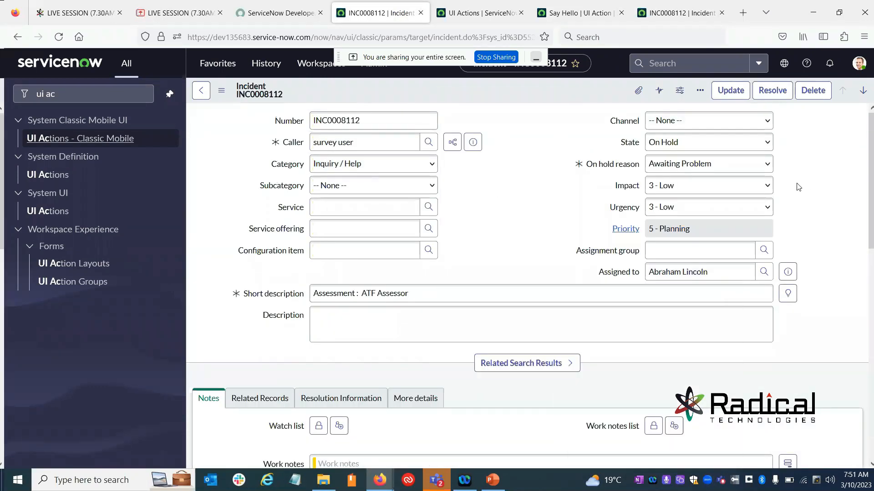
Close the UI Actions, Say Hello and duplicate INC0008112 tabs, and bring up the ServiceNow Developers page.
left_click(444, 13)
left_click(521, 13)
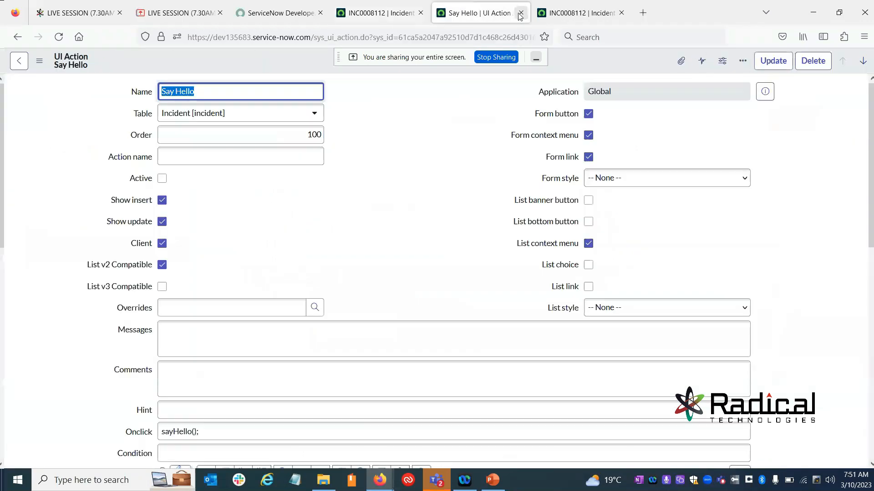
left_click(520, 13)
left_click(521, 13)
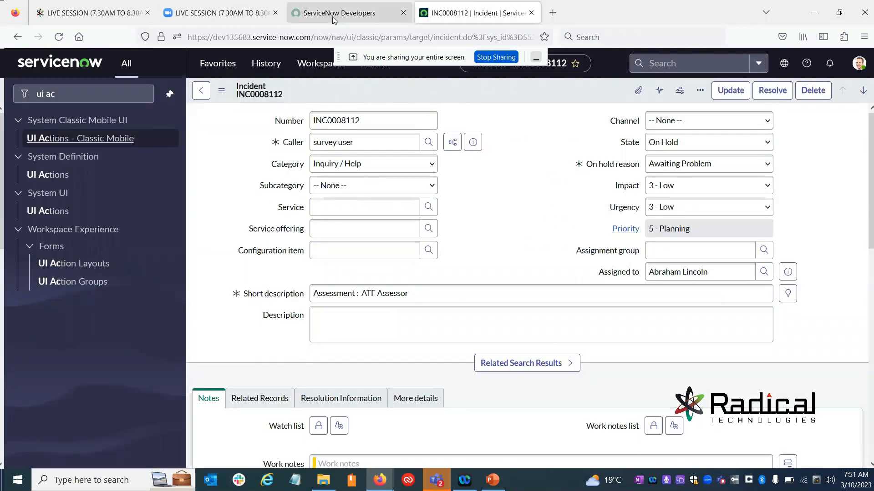
left_click(223, 13)
key("ctrl+Tab")
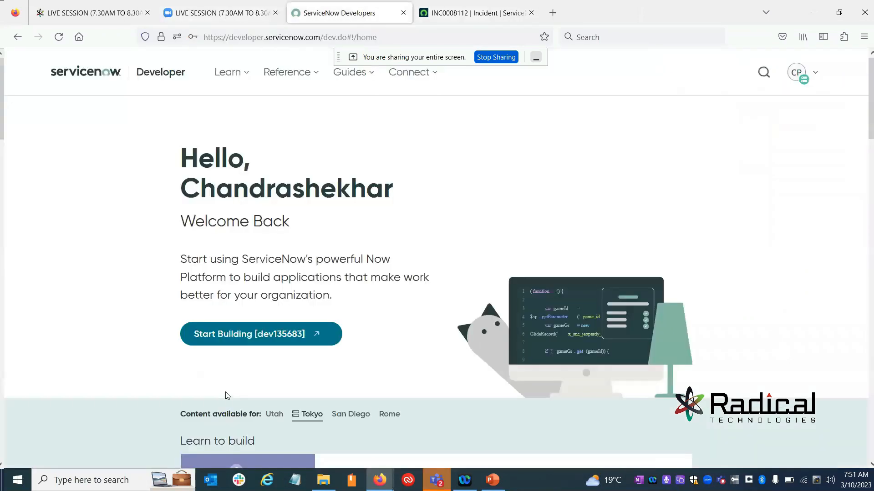
Switch to the Section+4 presentation in PowerPoint, show the Business Rules slide and highlight "triggered by database operations".
mouse_move(493, 480)
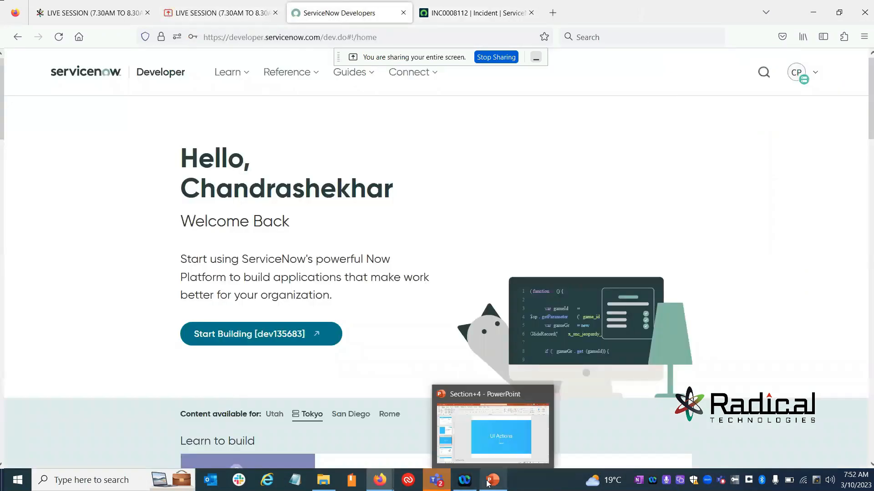
left_click(478, 430)
left_click(81, 351)
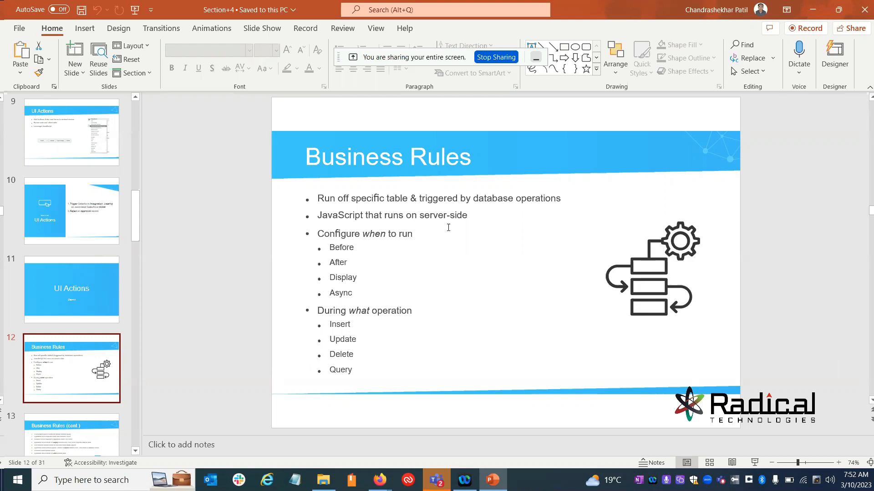
left_click_drag(419, 199, 563, 198)
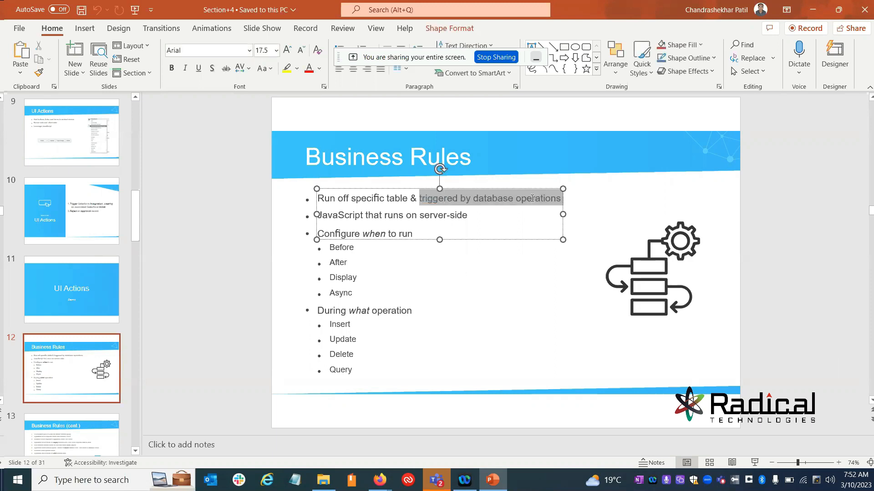
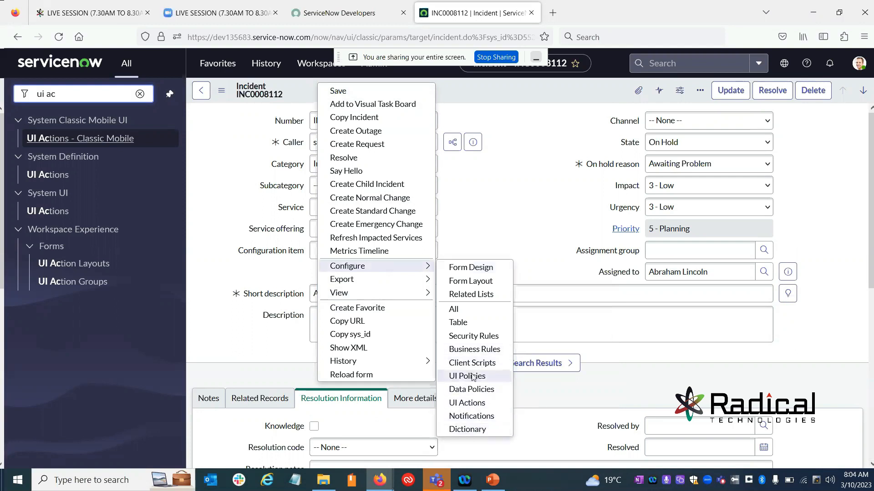
Open the business rules configured for the Incident form and filter the list to records whose Table is Incident.
left_click(476, 349)
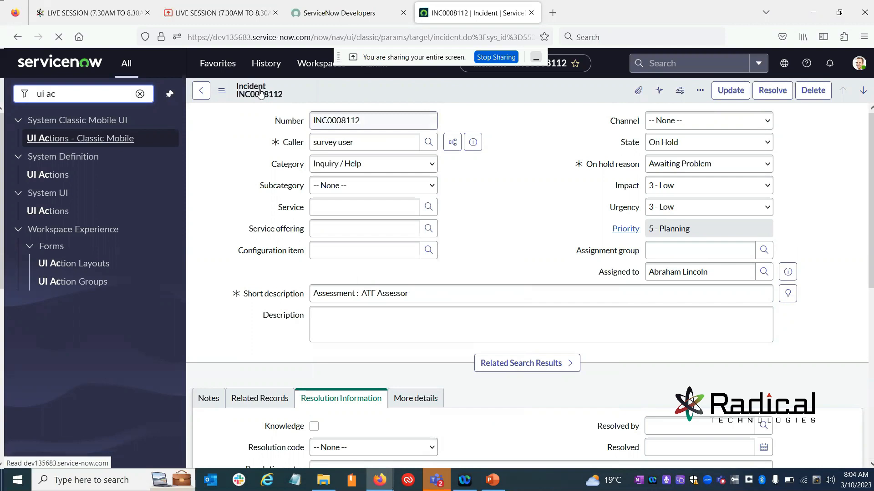
scroll(473, 218, "down", 3)
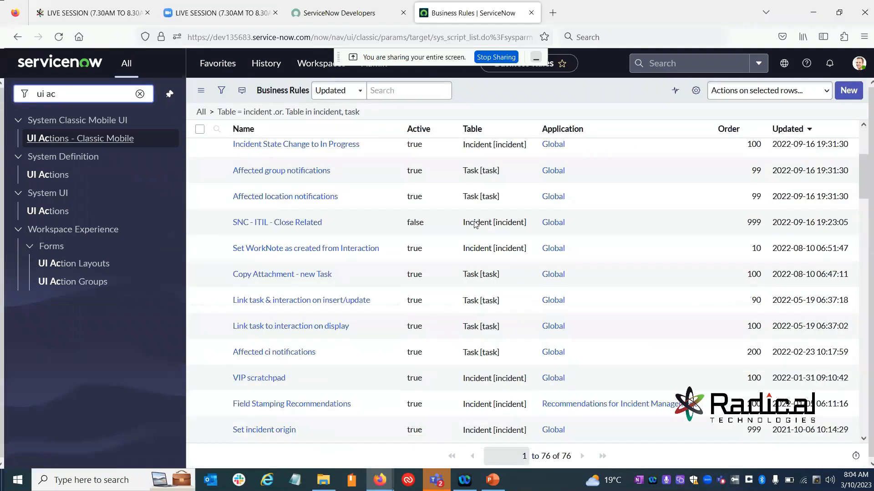
scroll(476, 223, "up", 5)
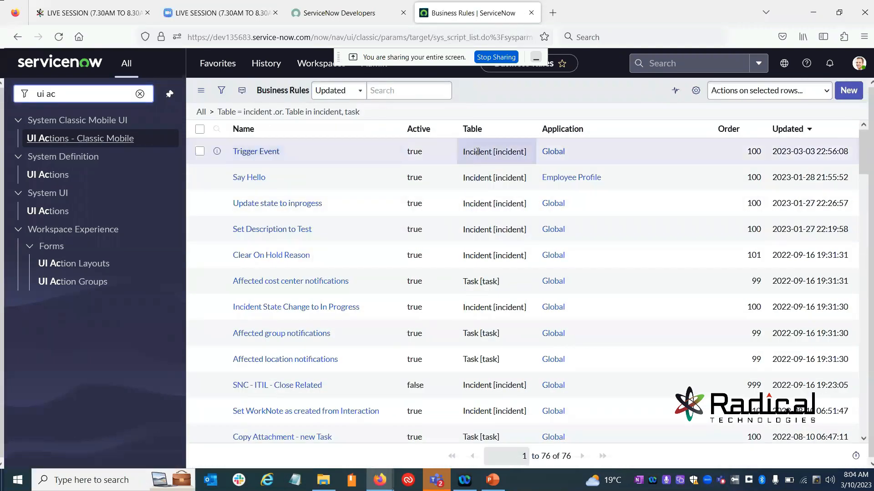
right_click(480, 150)
left_click(495, 159)
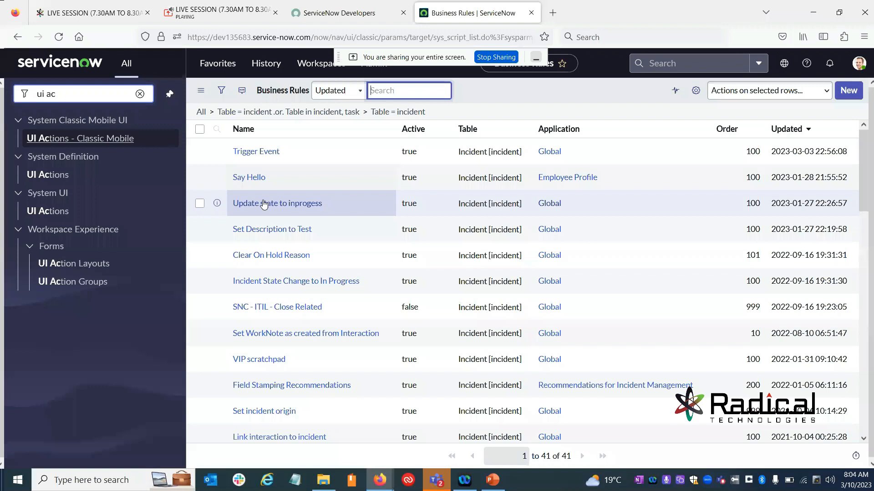
Open the incident reopen business rule from the filtered list in a new browser tab and bring it up.
scroll(264, 219, "down", 10)
scroll(269, 248, "up", 2)
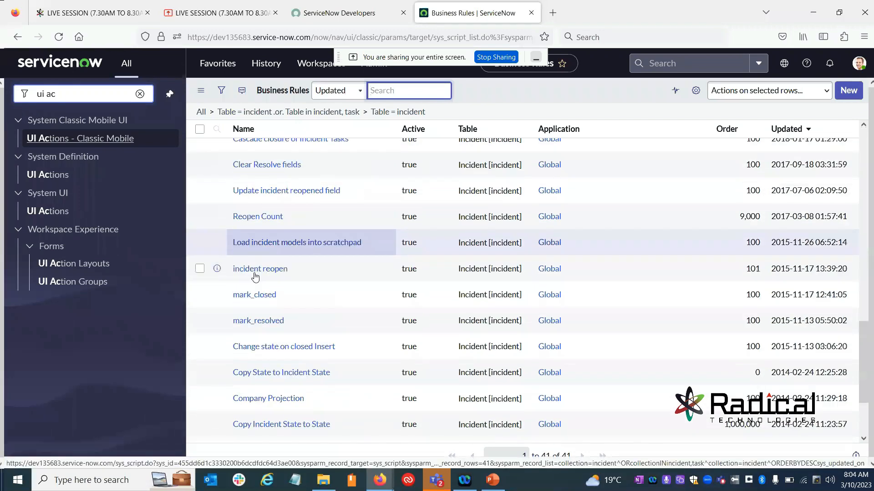
left_click(260, 269)
middle_click(259, 271)
scroll(259, 271, "up", 1)
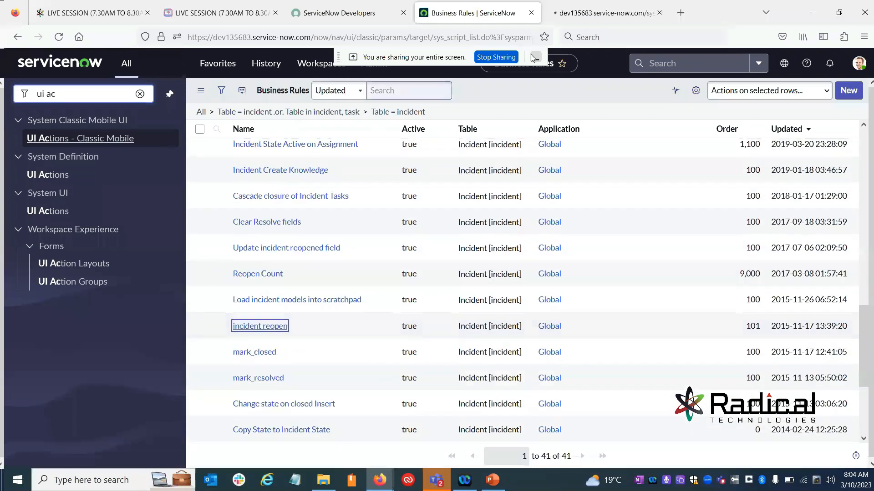
left_click(566, 6)
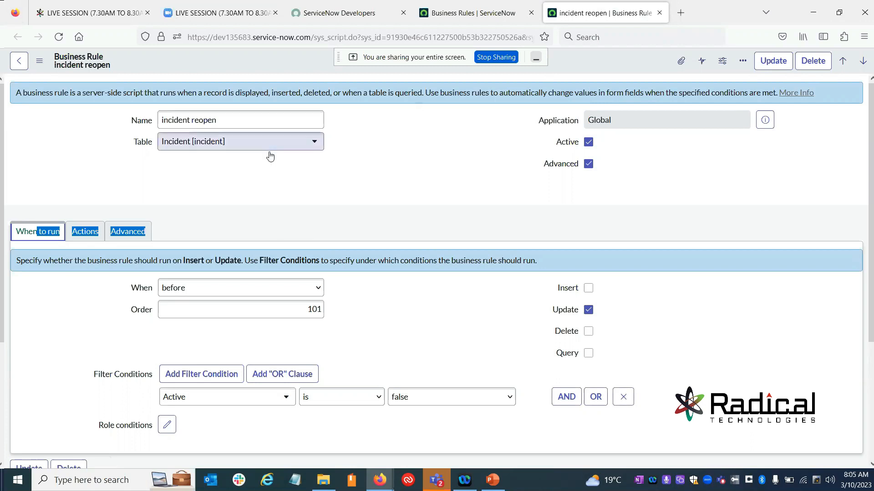
Look through the filtered Business Rules list again and return to the incident reopen rule.
left_click(346, 222)
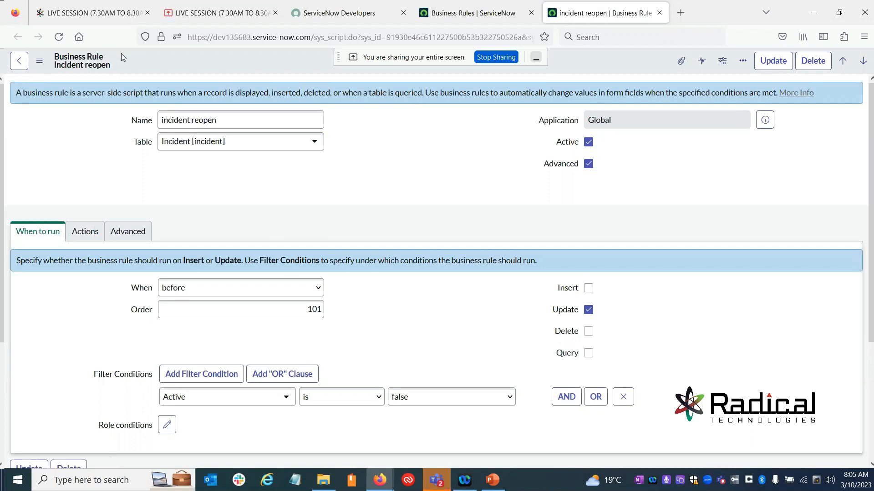
left_click(449, 12)
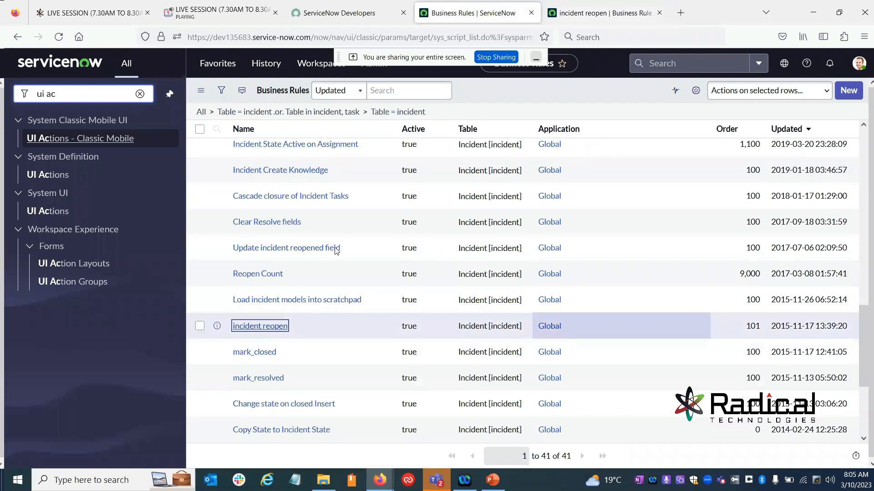
left_click(22, 94)
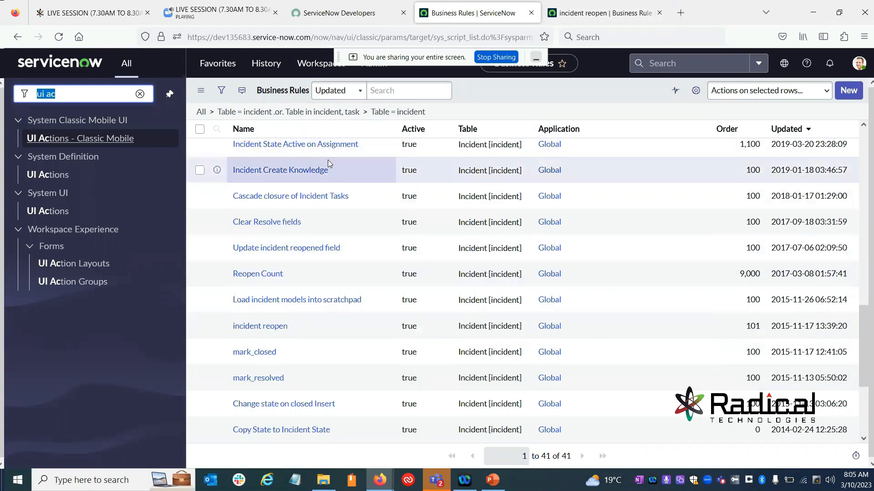
scroll(327, 228, "down", 4)
scroll(327, 227, "up", 10)
left_click(584, 4)
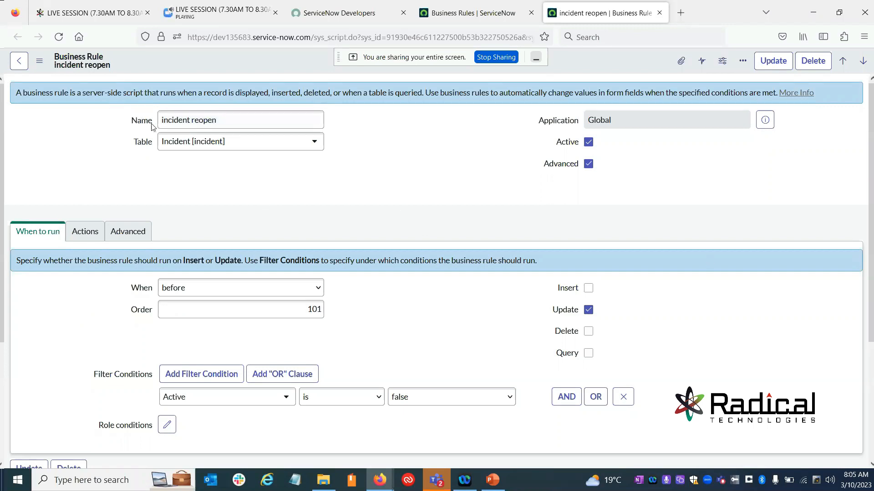
Examine the Name and Table fields of the incident reopen business rule.
left_click(211, 120)
left_click_drag(218, 115, 125, 114)
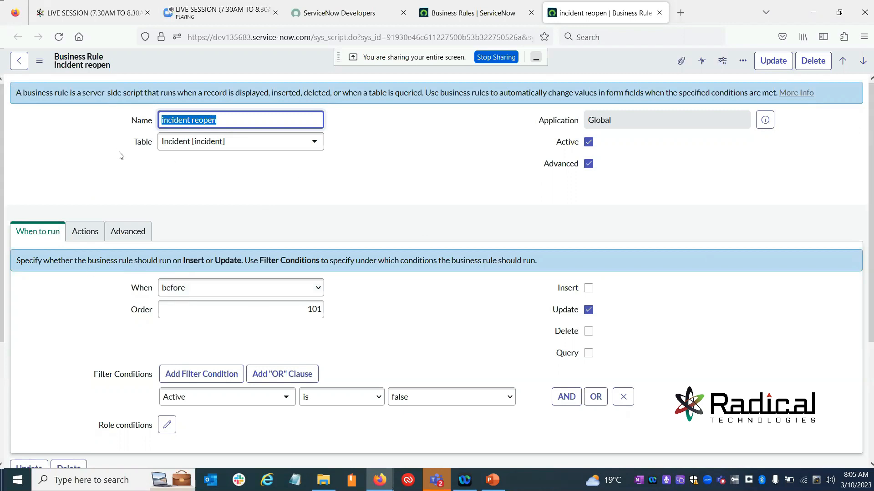
left_click_drag(129, 141, 148, 143)
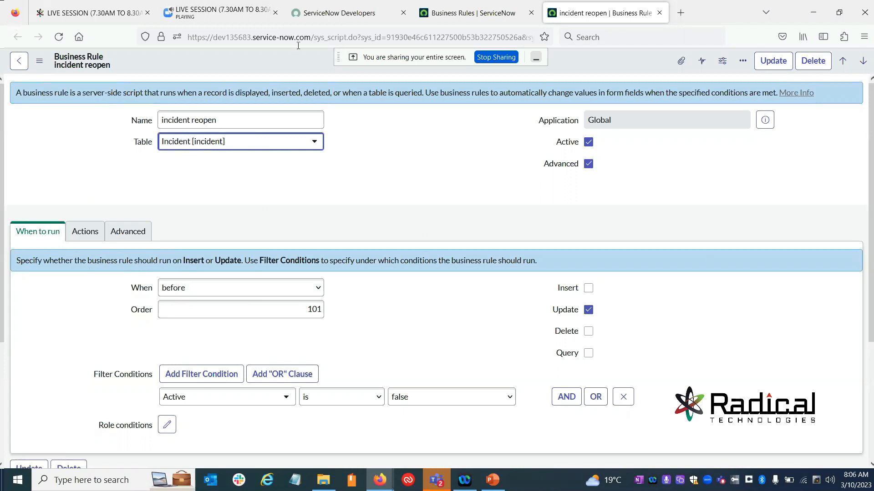
left_click(358, 182)
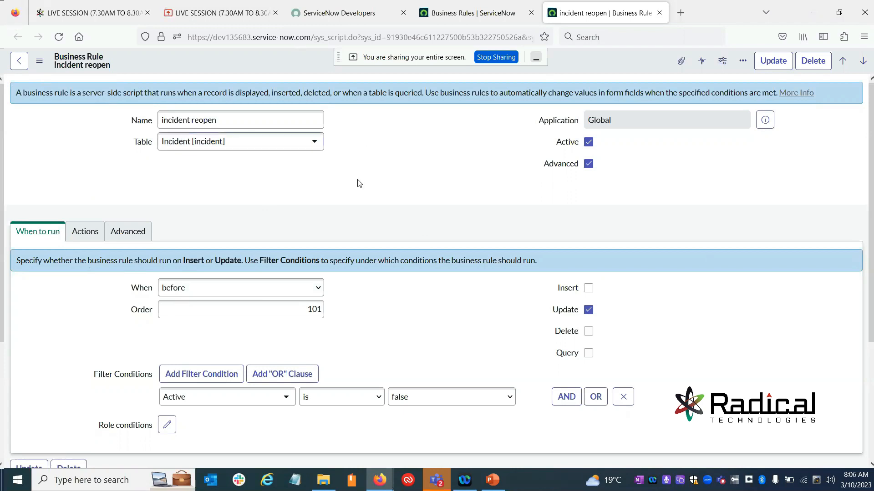
Look through the Actions and Advanced sections of the incident reopen rule and return to its When to run settings.
scroll(46, 152, "down", 2)
scroll(23, 180, "up", 1)
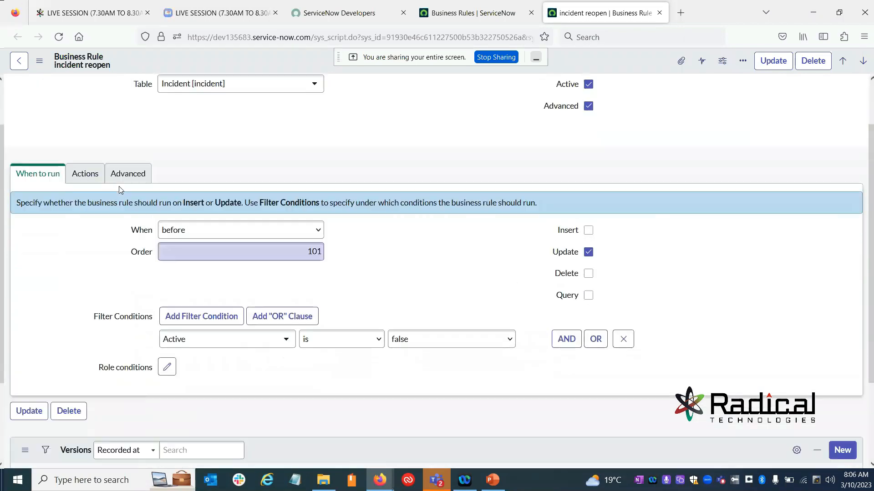
left_click(85, 175)
left_click(128, 175)
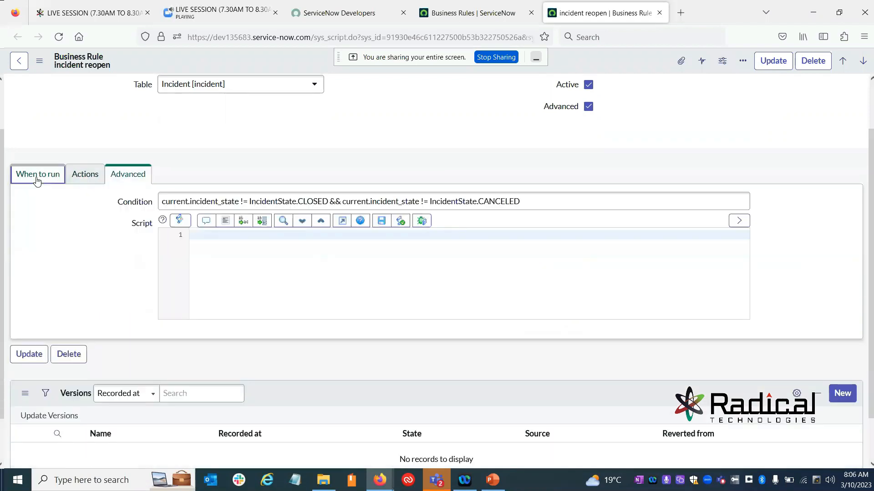
left_click(36, 174)
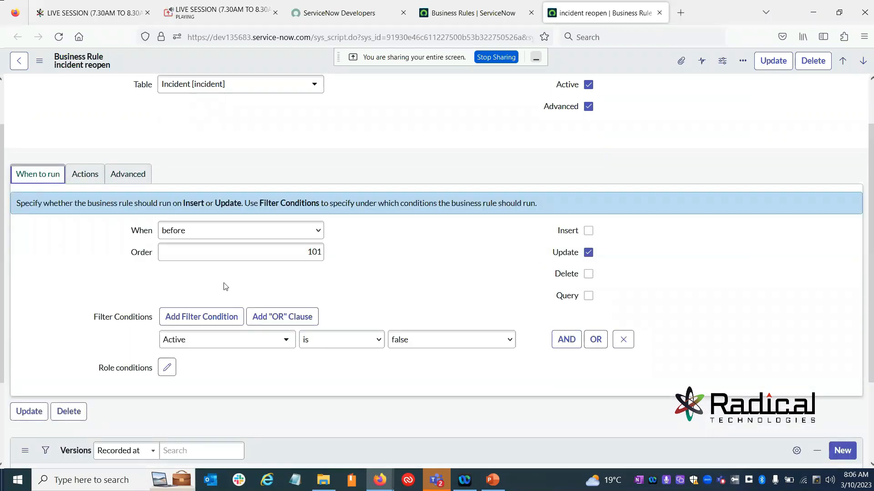
scroll(269, 364, "up", 1)
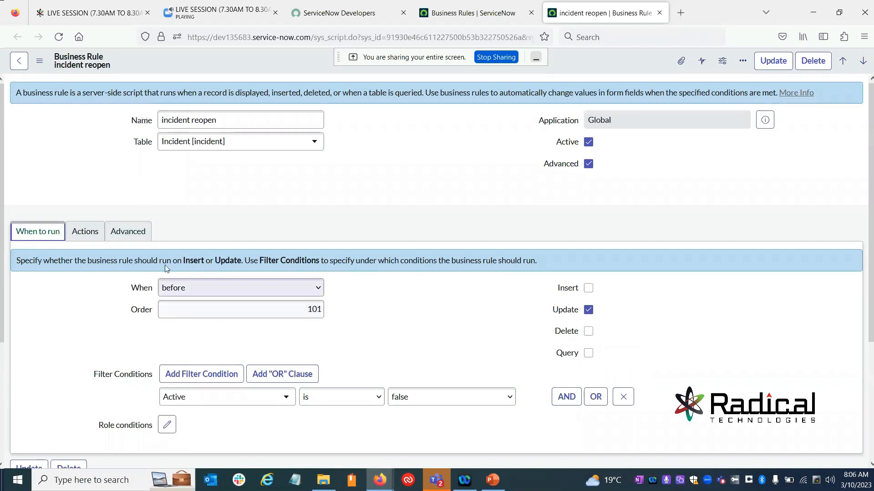
scroll(346, 271, "down", 2)
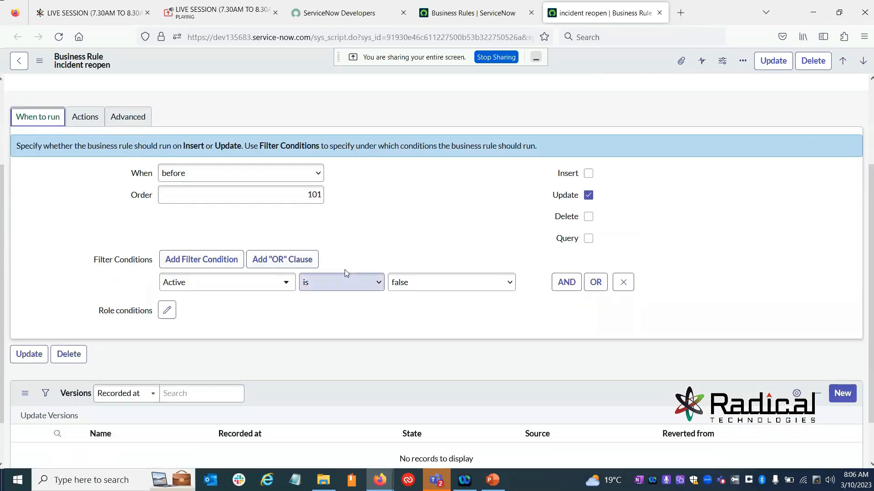
scroll(90, 225, "up", 1)
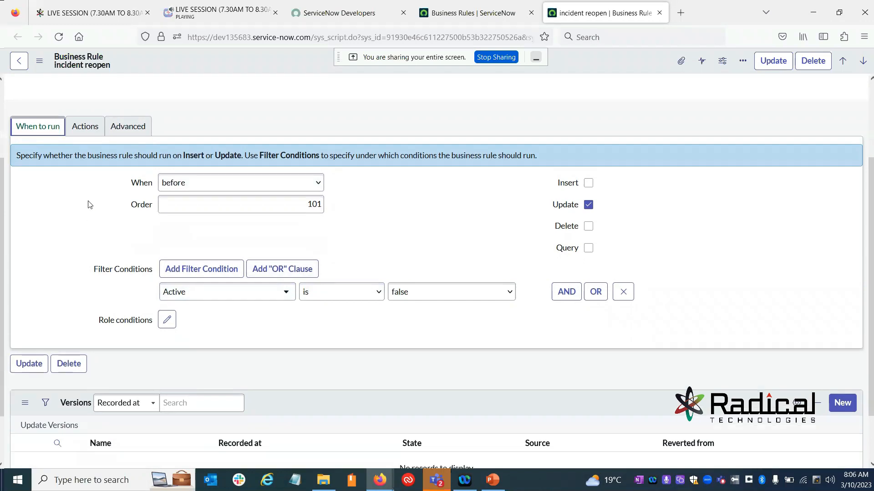
Review the timing choices of the When field in the incident reopen rule without changing the selection.
left_click_drag(105, 233, 147, 231)
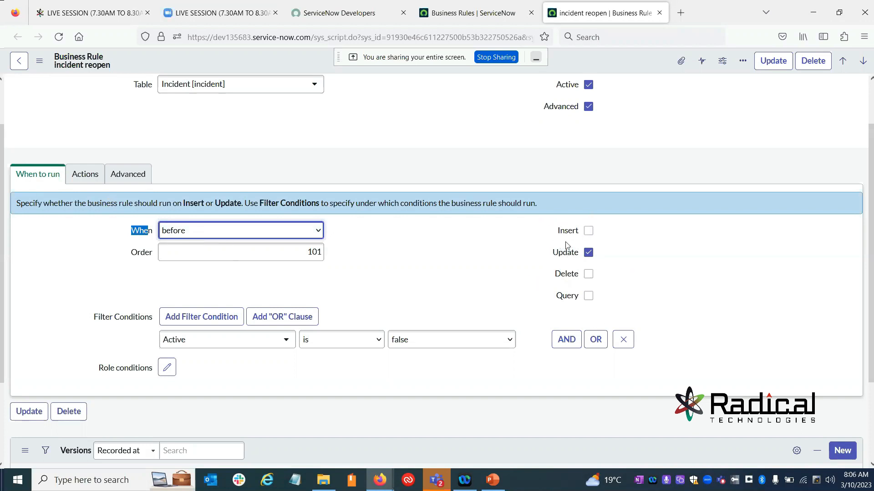
scroll(575, 258, "up", 1)
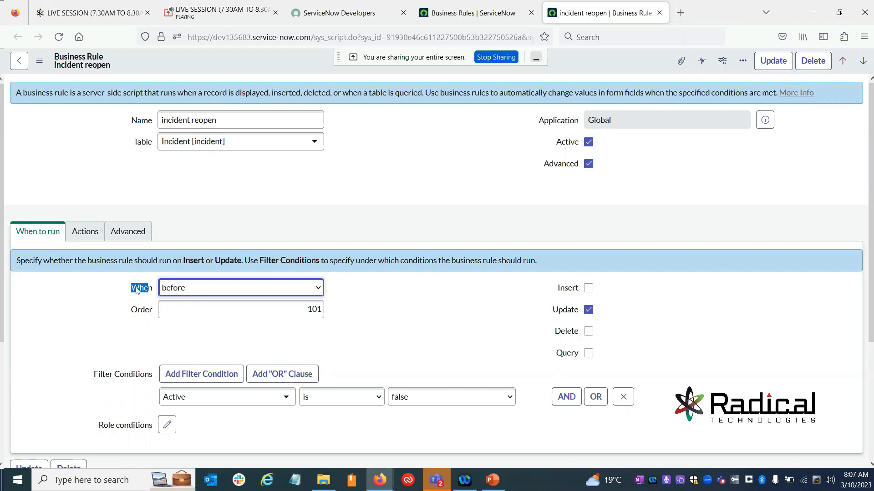
left_click(98, 296)
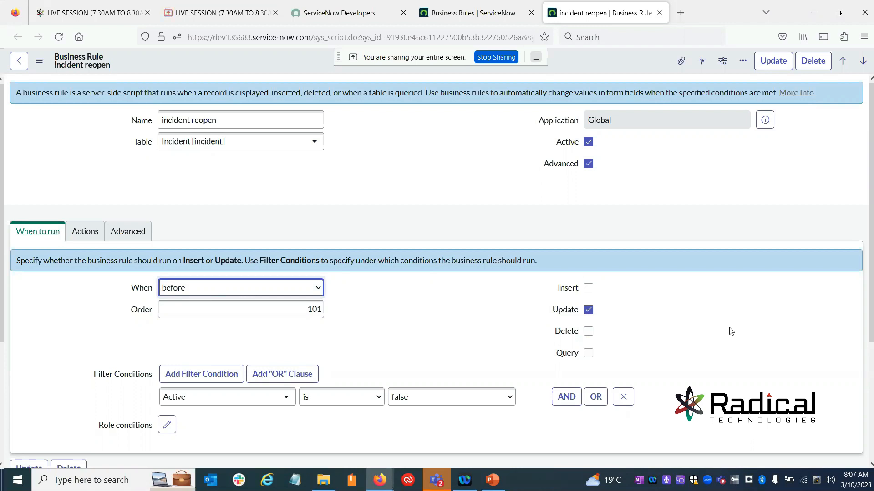
left_click(317, 291)
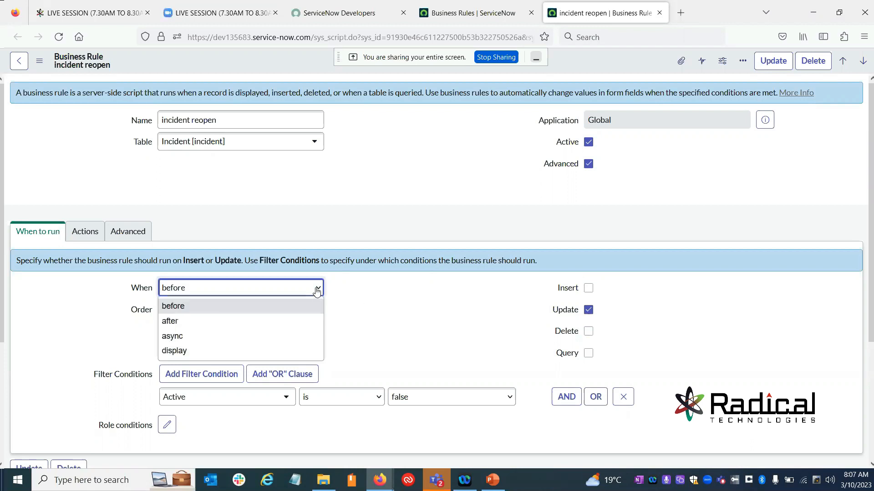
left_click(367, 306)
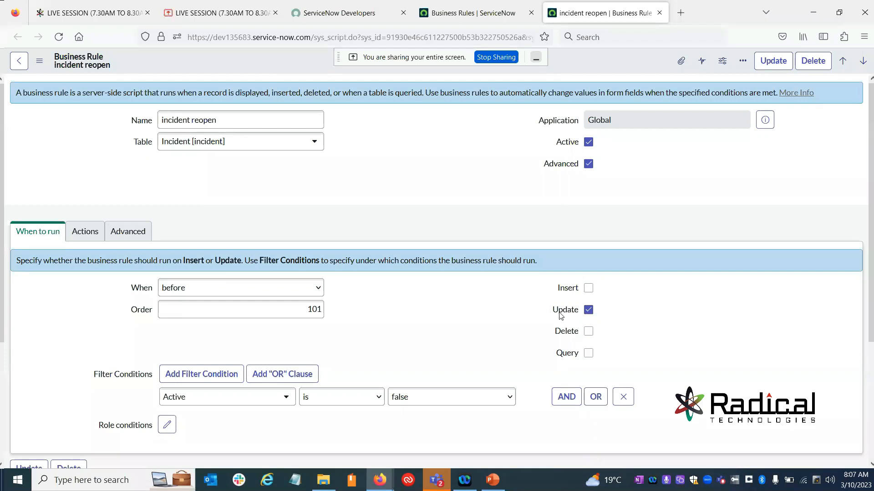
Show the Business Rules (cont.) slide in PowerPoint, then minimize the presentation to return to the incident reopen rule.
left_click(493, 480)
left_click(72, 201)
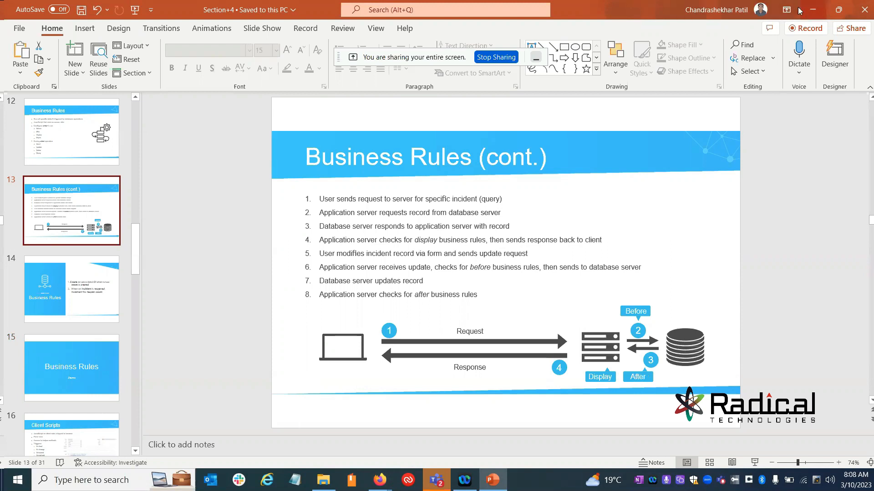
left_click(812, 9)
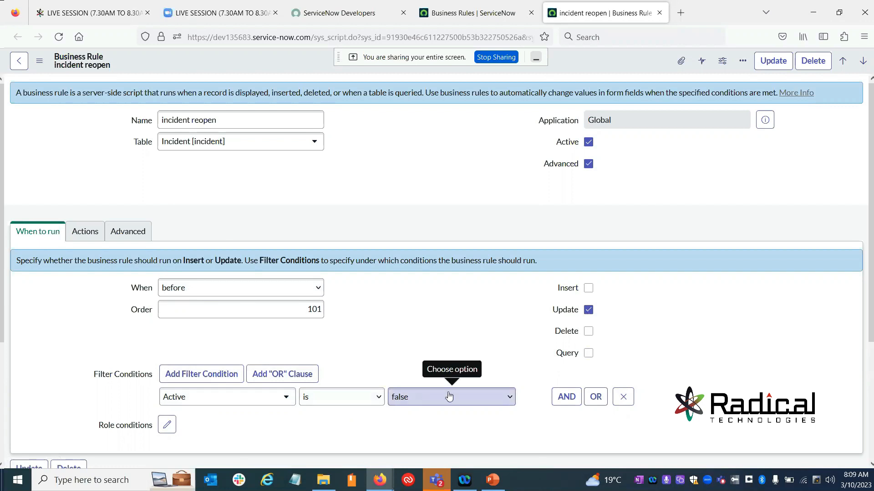
Compare the rule's field-setting actions with its run conditions, and view its advanced condition and script.
left_click(86, 233)
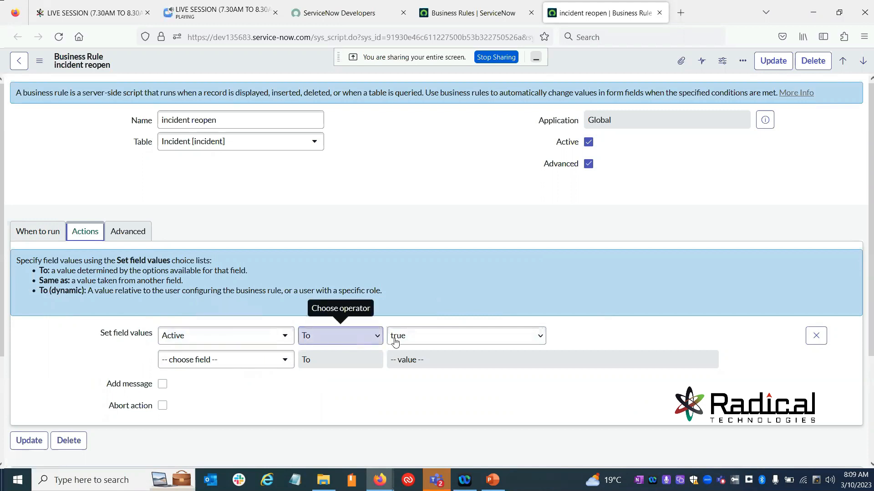
left_click(36, 231)
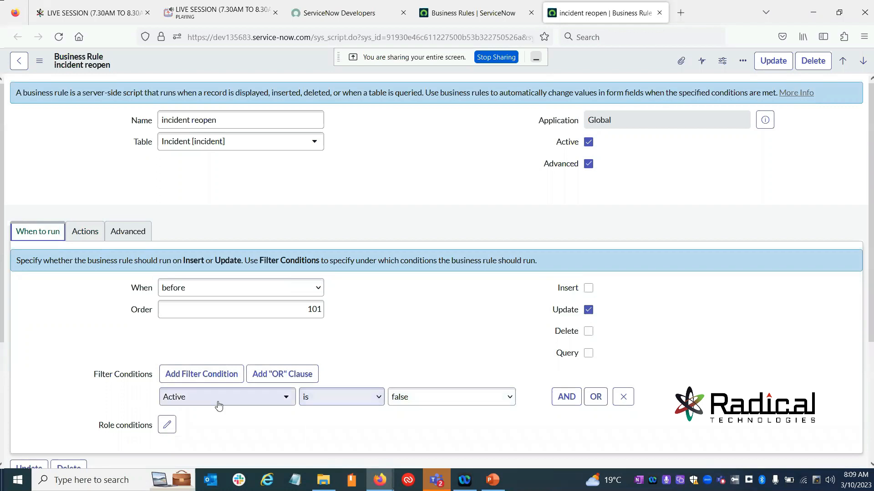
left_click(85, 231)
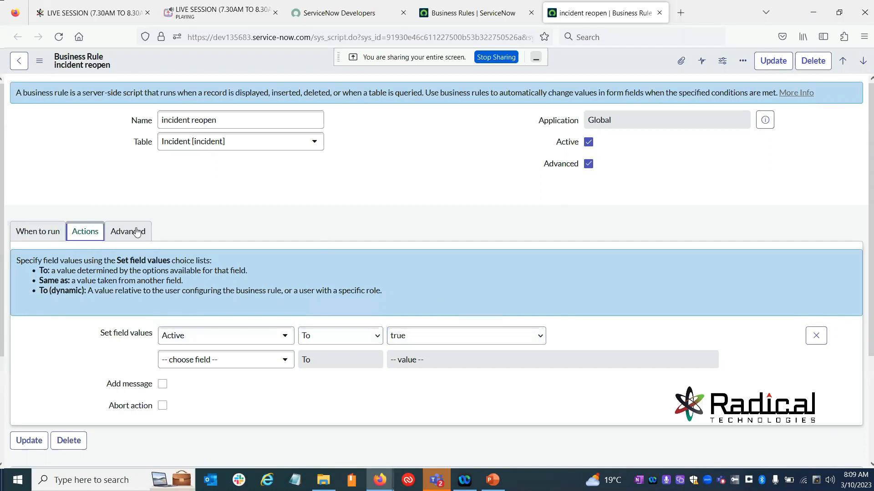
left_click(120, 233)
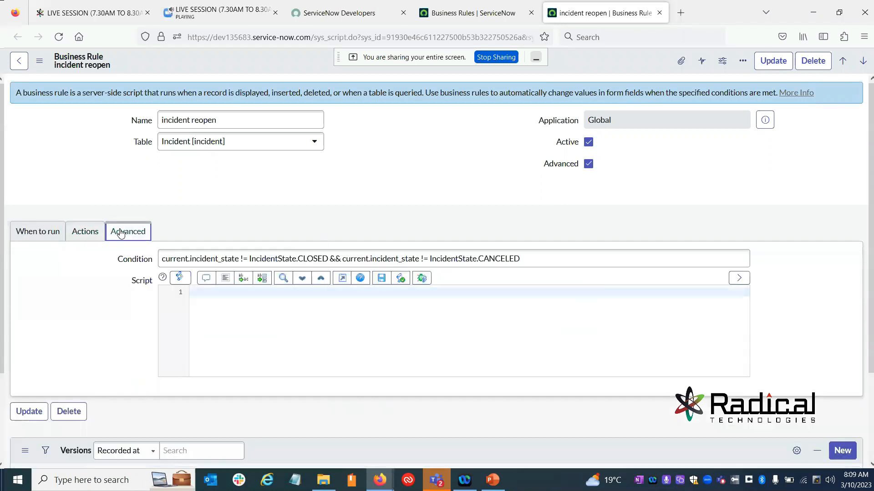
Examine the full Condition expression in the incident reopen rule's Advanced section, with a brief check of its When to run settings.
scroll(401, 332, "down", 2)
scroll(400, 332, "up", 2)
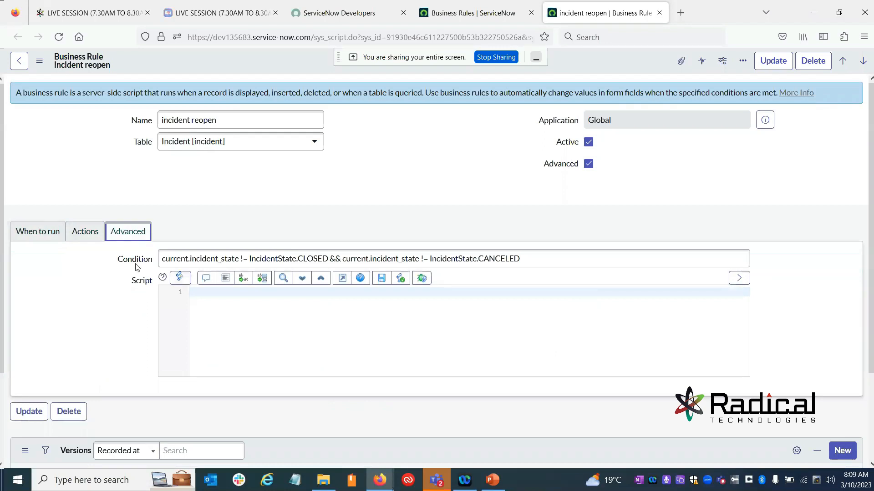
left_click(276, 263)
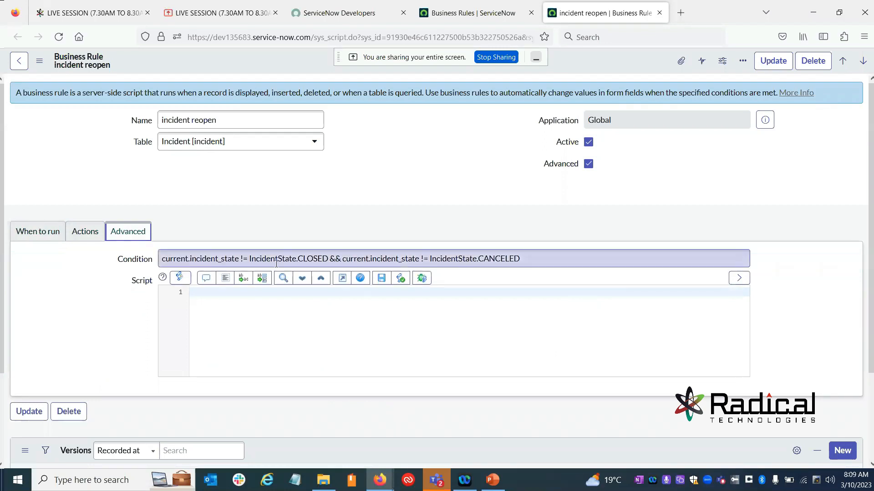
left_click(533, 264)
left_click_drag(555, 261, 155, 259)
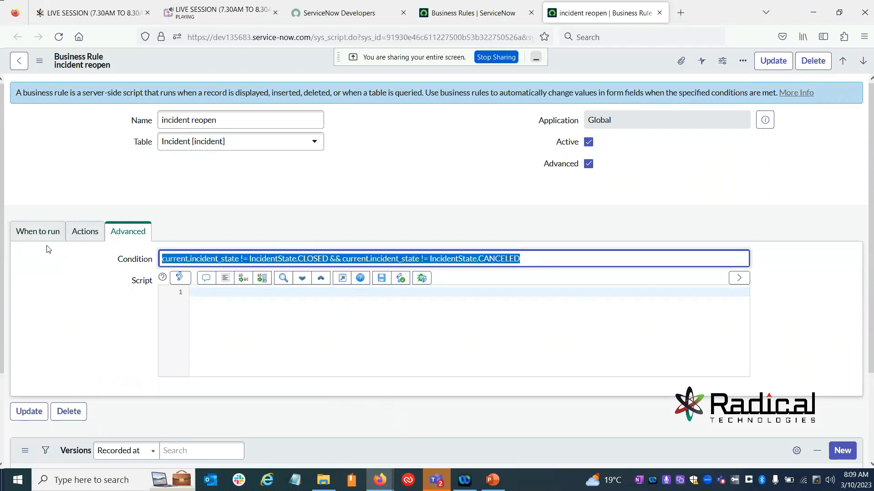
left_click(41, 233)
left_click(129, 232)
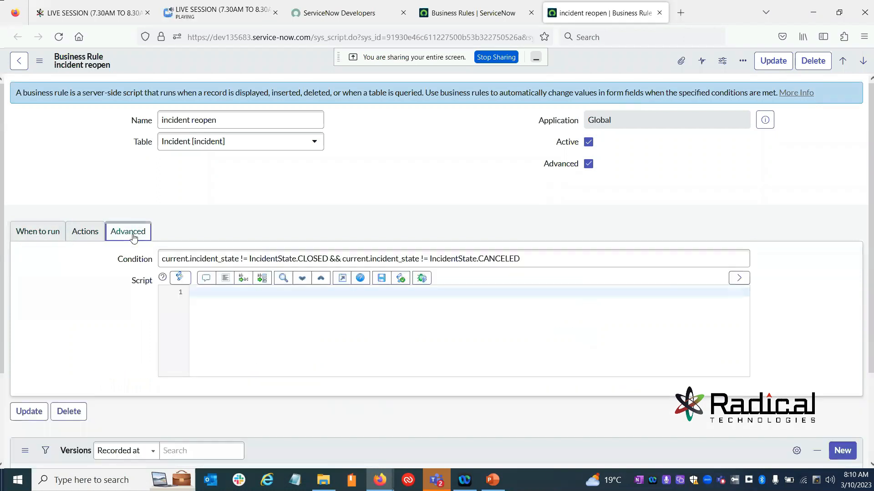
left_click(169, 259)
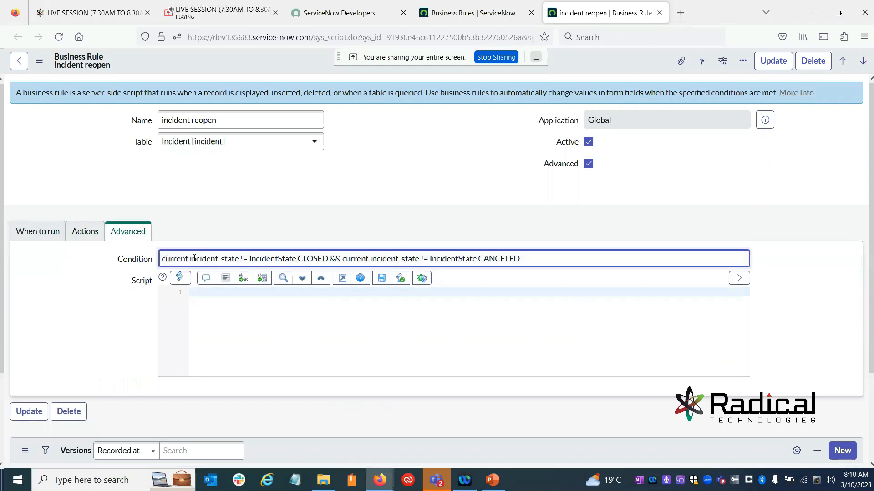
left_click_drag(520, 258, 150, 246)
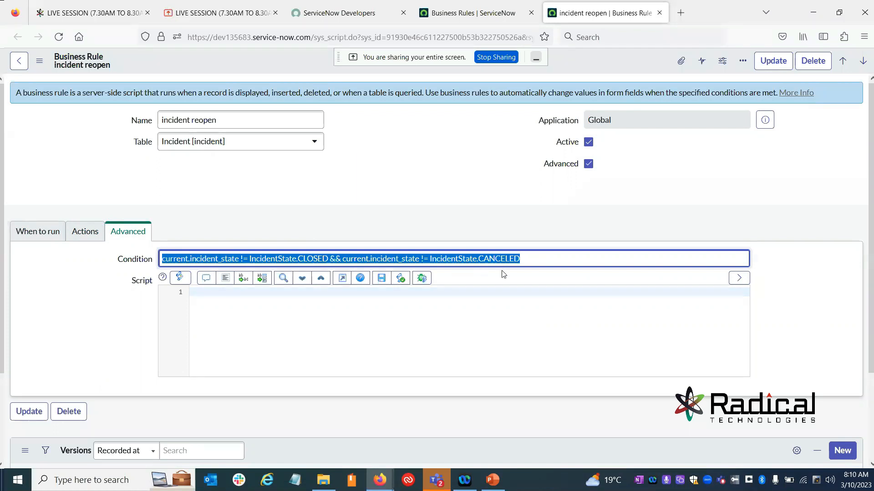
Highlight the whole advanced Condition expression, and its CLOSED and CANCELED state values individually.
left_click(221, 351)
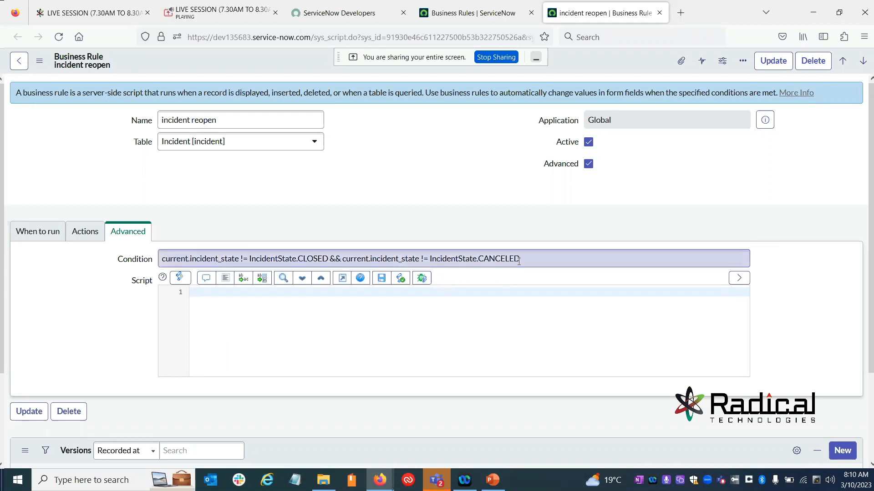
left_click_drag(519, 261, 100, 259)
left_click(300, 324)
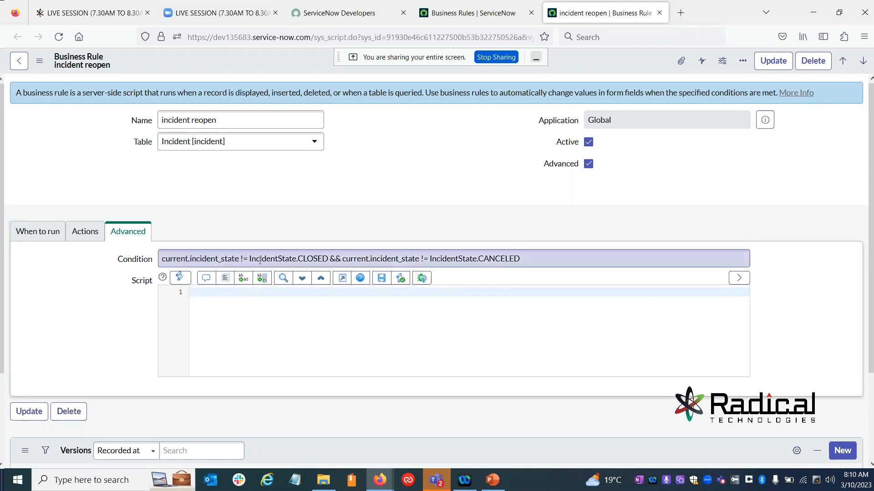
double_click(314, 258)
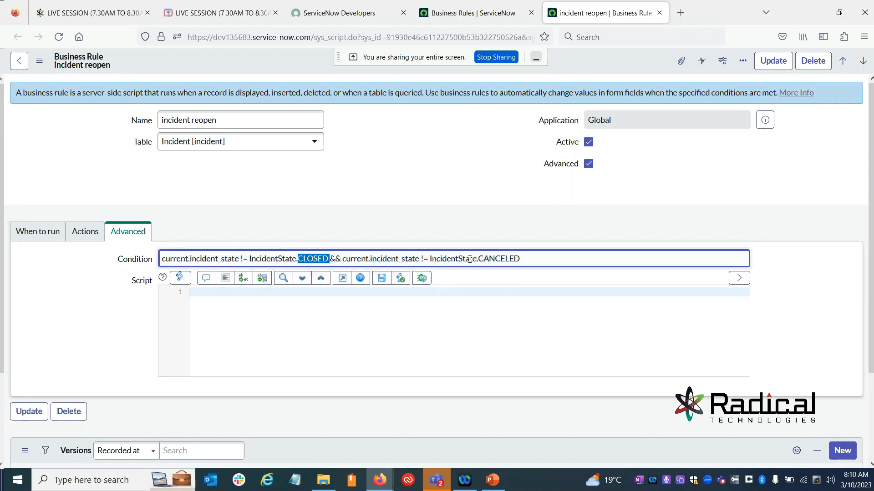
double_click(509, 258)
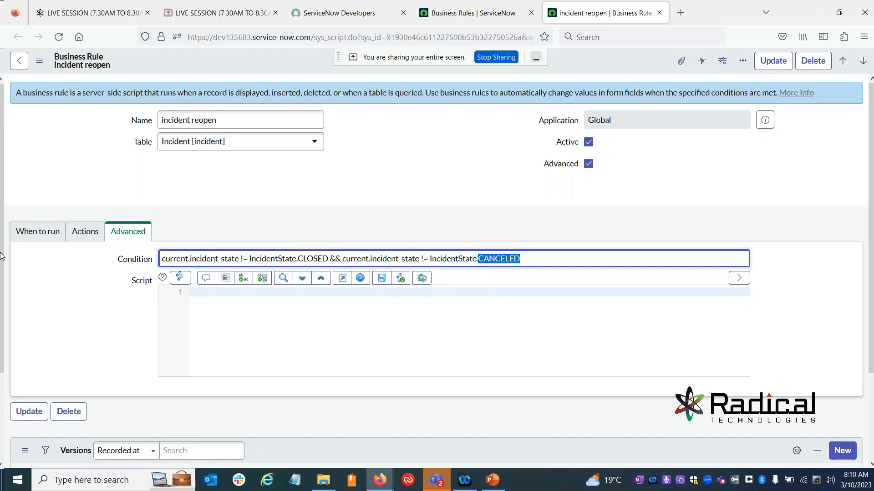
Compare the rule's Set field values action with the Active filter condition in its When to run settings.
left_click(85, 233)
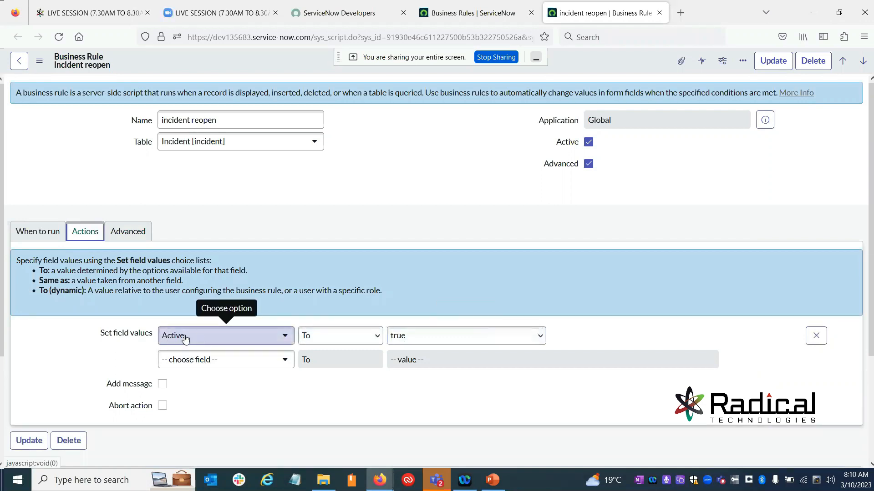
left_click(21, 232)
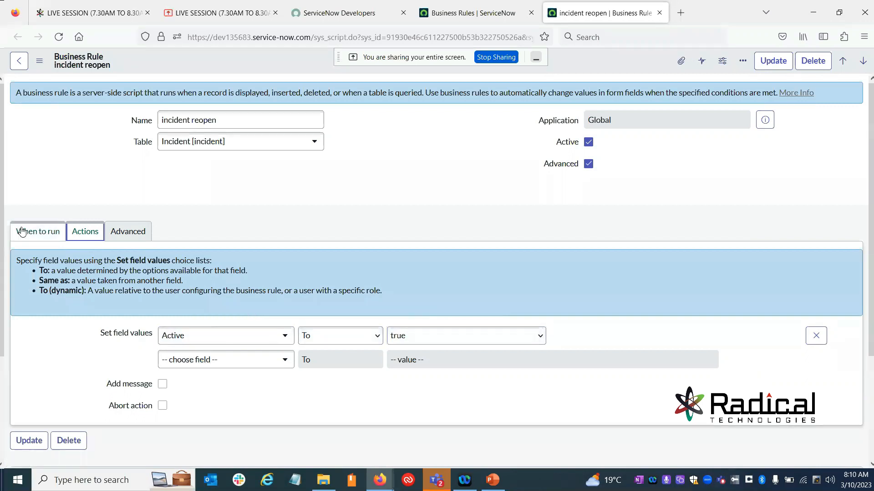
left_click(129, 231)
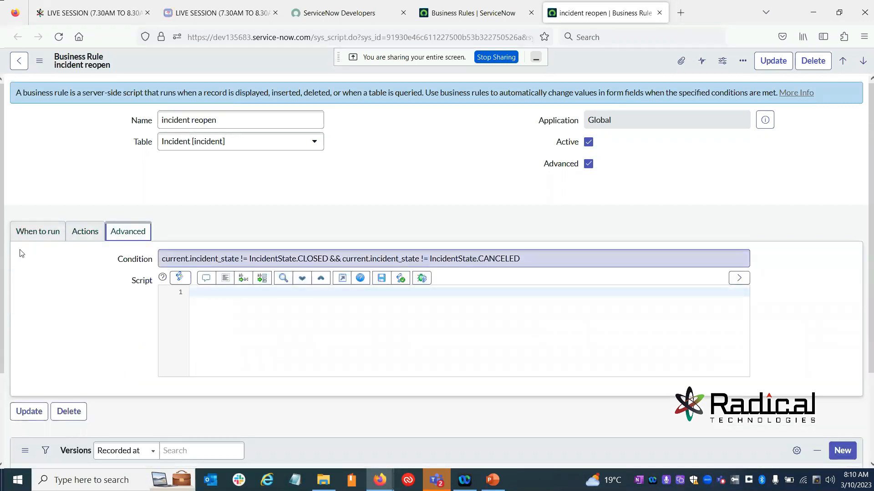
left_click(85, 231)
left_click(36, 232)
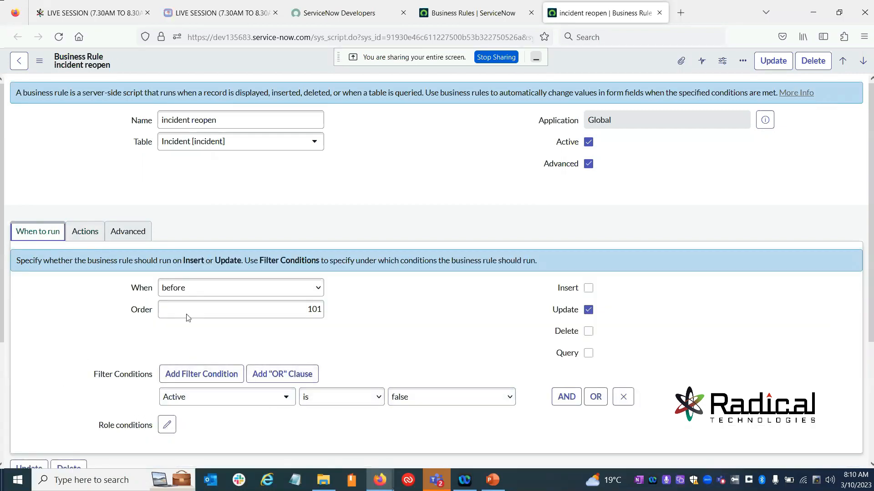
left_click(224, 402)
left_click(56, 377)
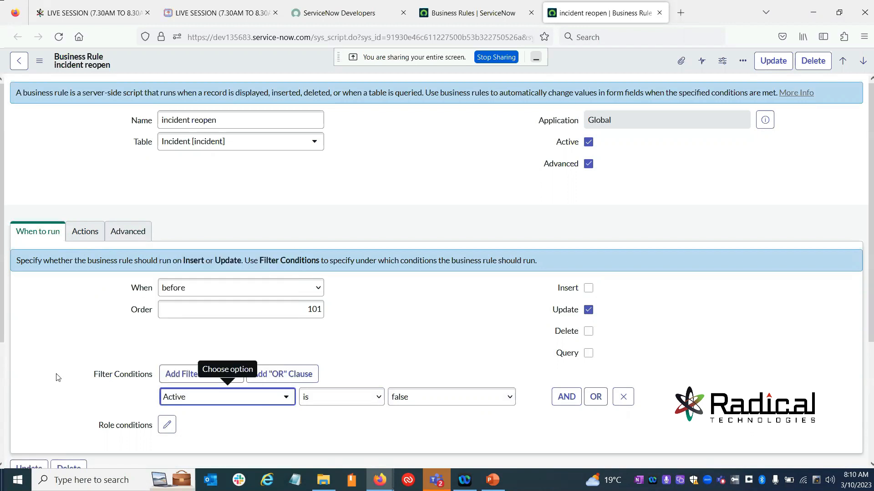
Highlight the advanced Condition expression again, and review the rule's Actions section and script area.
left_click(128, 231)
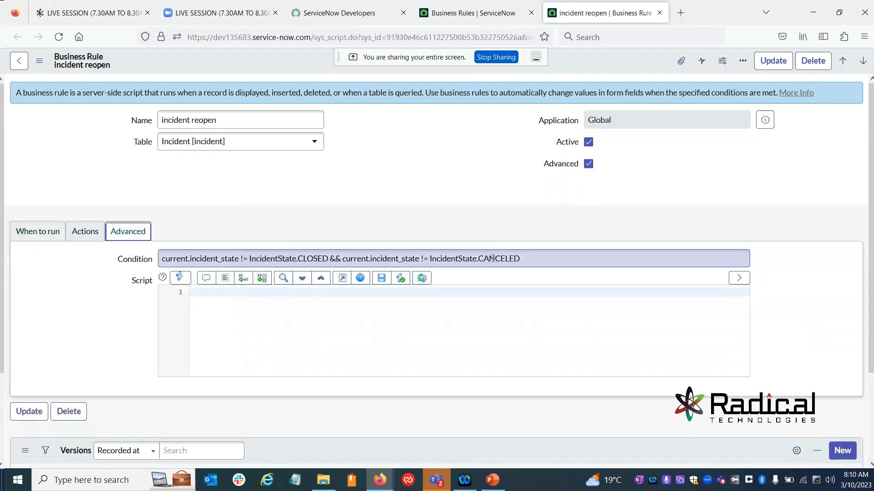
left_click_drag(535, 258, 119, 260)
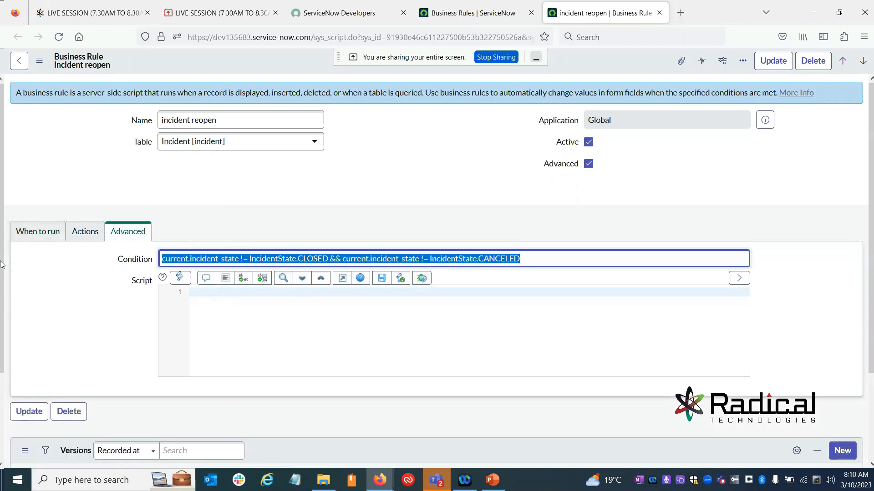
left_click_drag(554, 254, 153, 248)
left_click(85, 232)
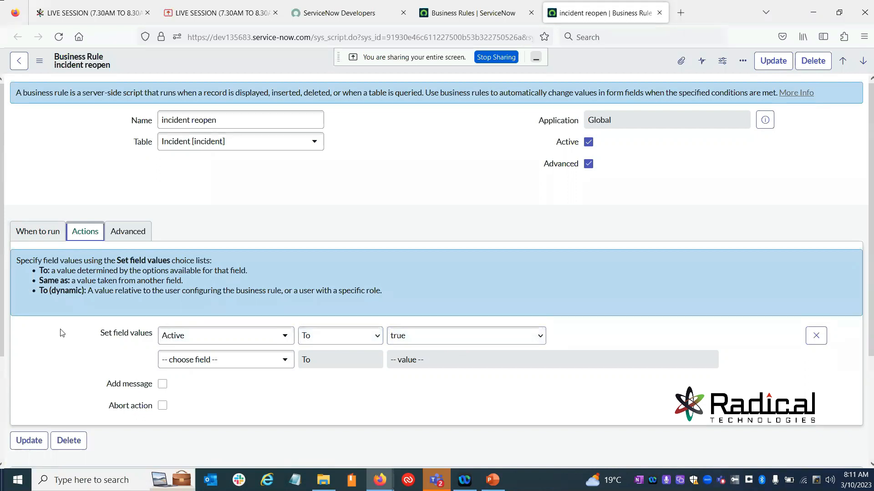
left_click(127, 232)
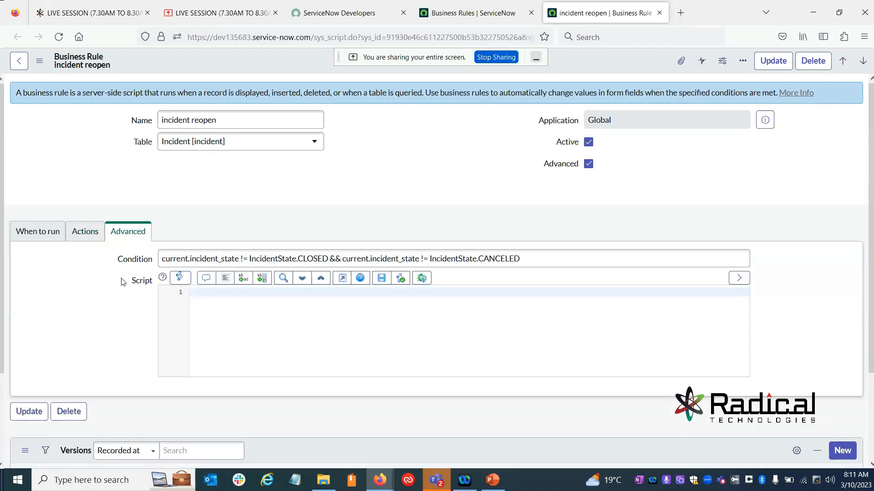
left_click(207, 297)
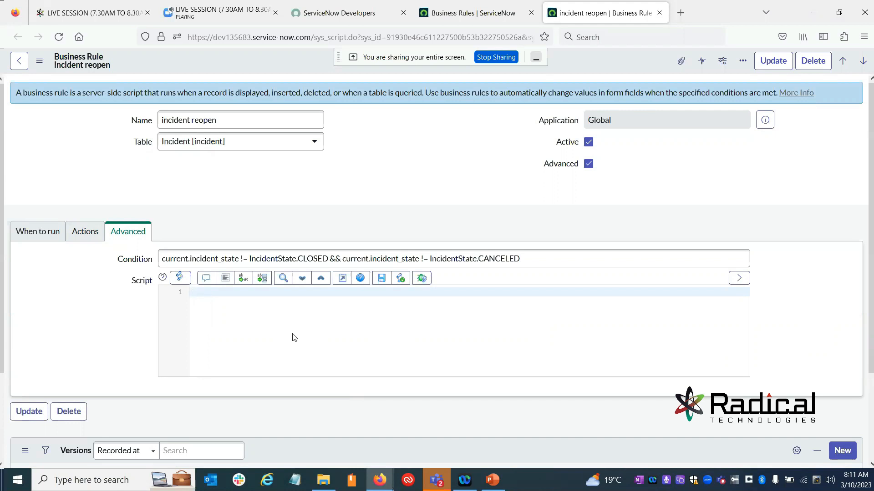
Look through the rule's When to run, Actions and Advanced sections once more, and return to the Business Rules list.
left_click(41, 233)
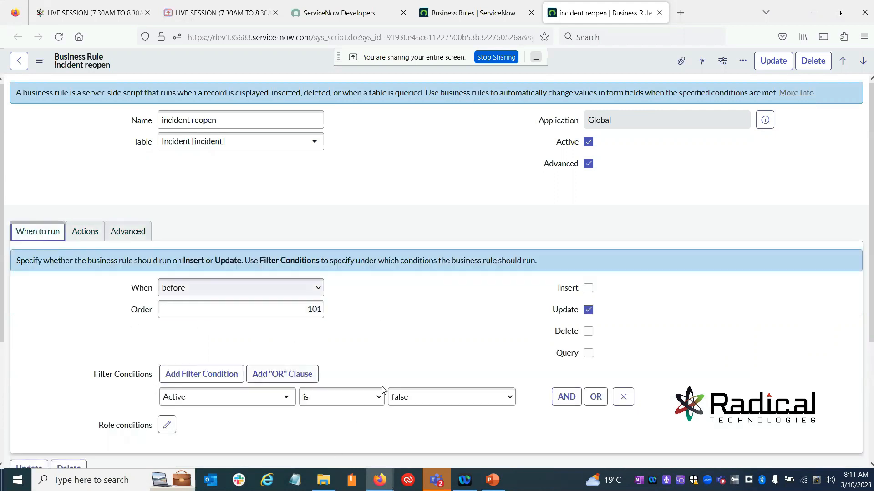
left_click(85, 231)
left_click(126, 232)
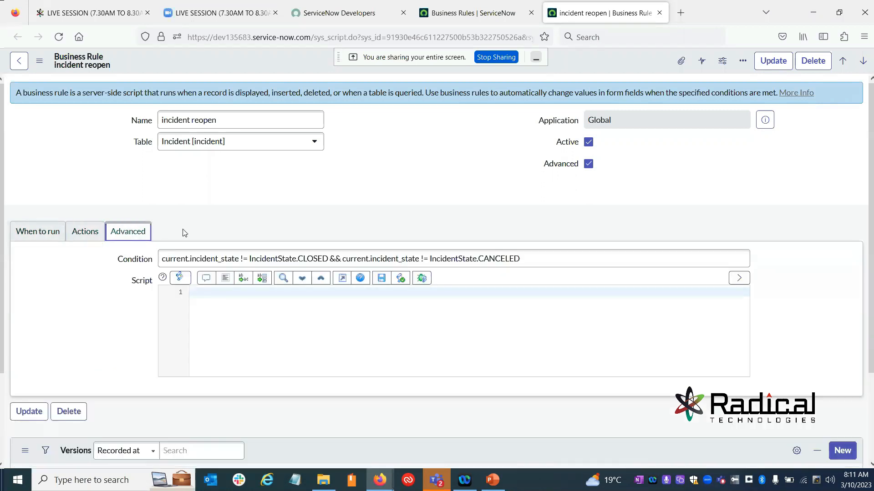
left_click(462, 13)
left_click(648, 18)
left_click(473, 6)
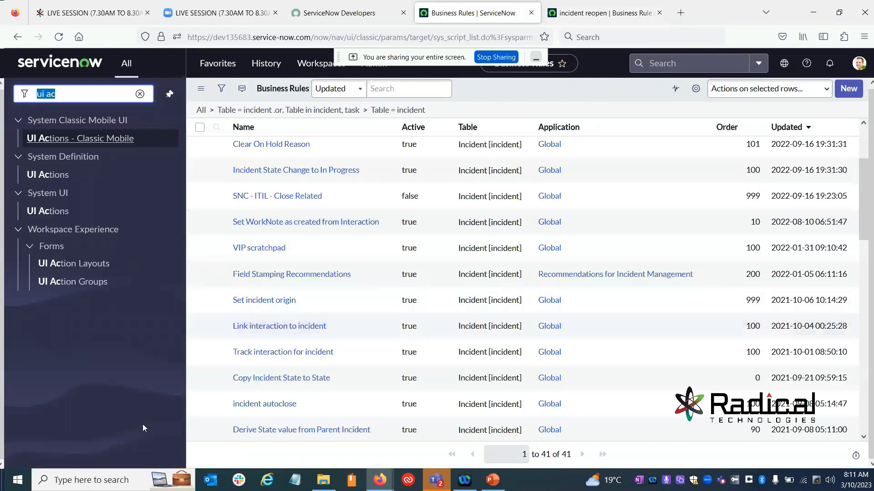
Switch to the Zoom meeting, mute the microphone and unmute it again.
left_click(220, 13)
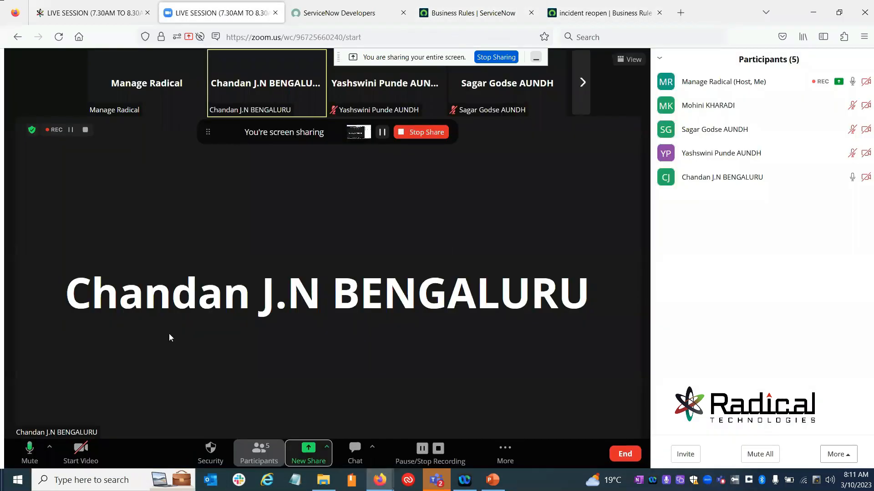
left_click(24, 452)
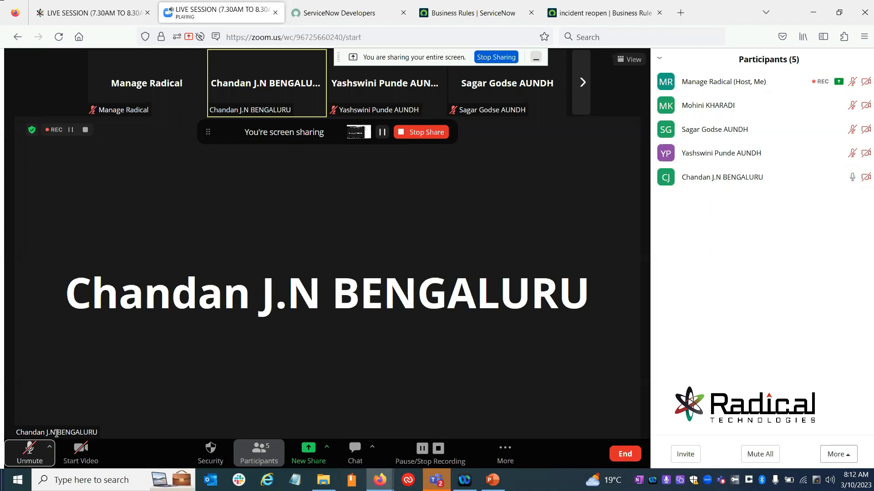
left_click(26, 451)
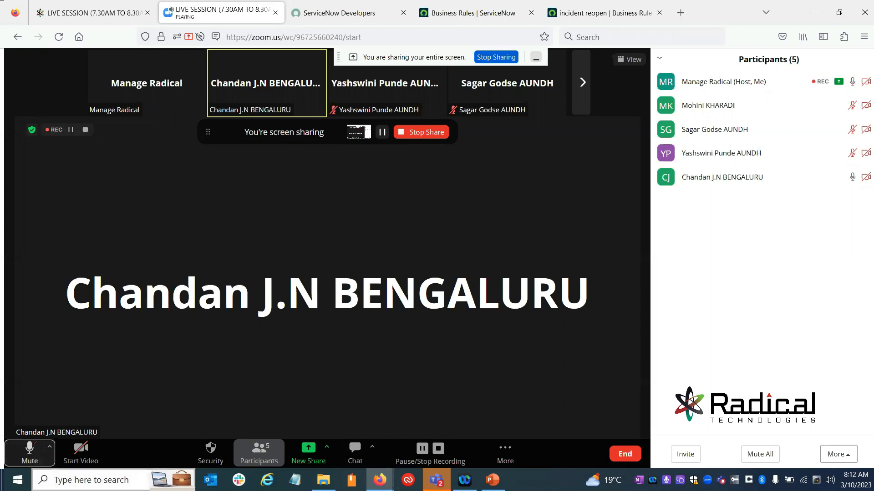
Return to the ServiceNow Business Rules list and browse the Incident table's rules for another example.
left_click(490, 10)
scroll(324, 195, "up", 2)
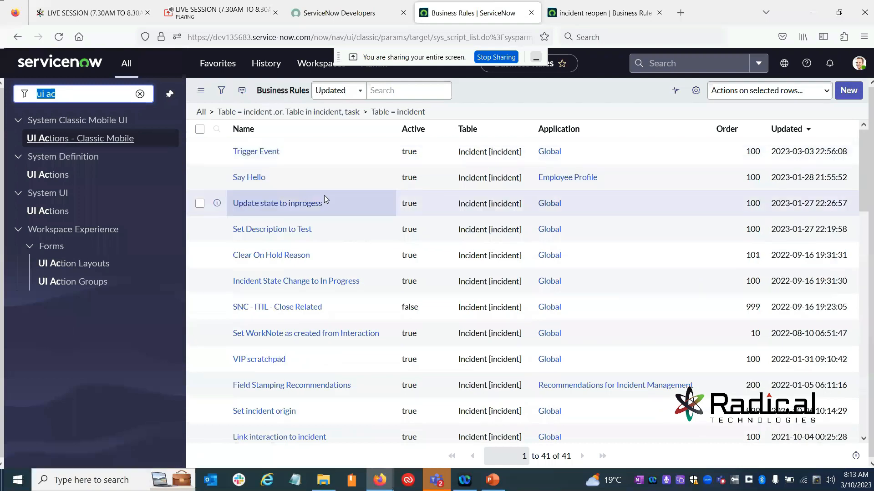
scroll(425, 198, "down", 2)
scroll(416, 210, "down", 7)
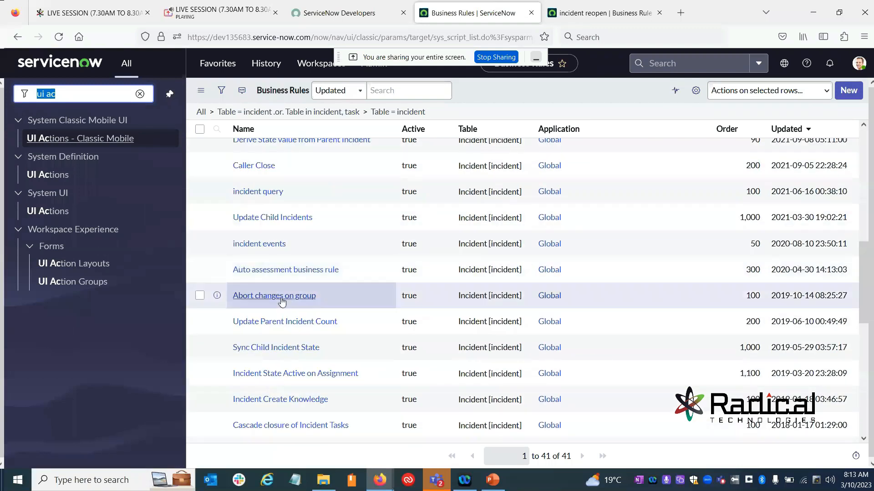
scroll(266, 285, "up", 6)
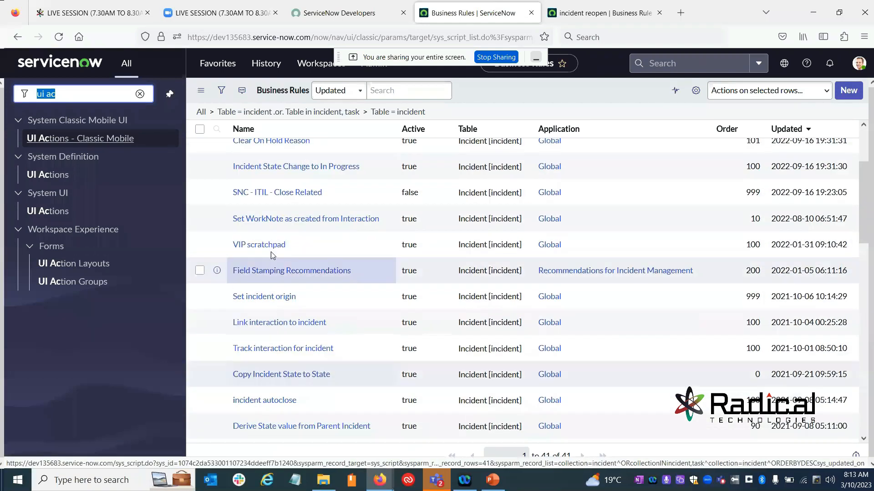
scroll(274, 256, "down", 9)
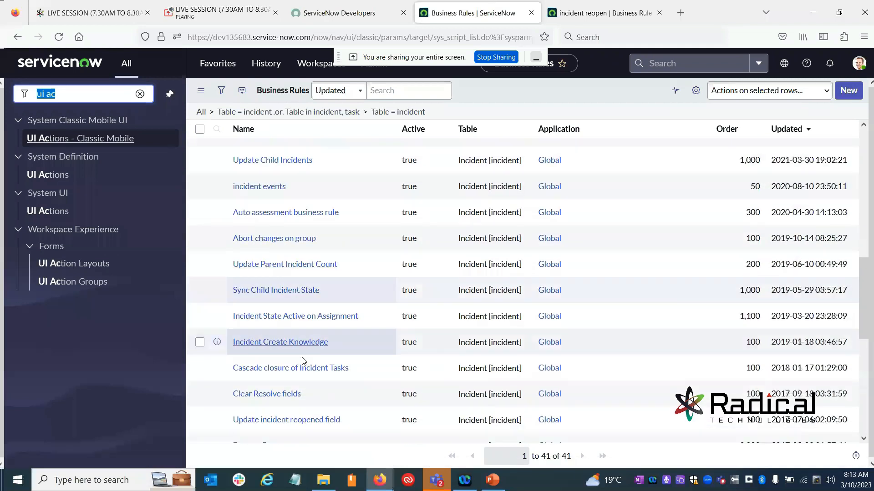
Open the Reopen Count business rule from the list in a separate browser tab.
scroll(305, 354, "down", 2)
middle_click(254, 332)
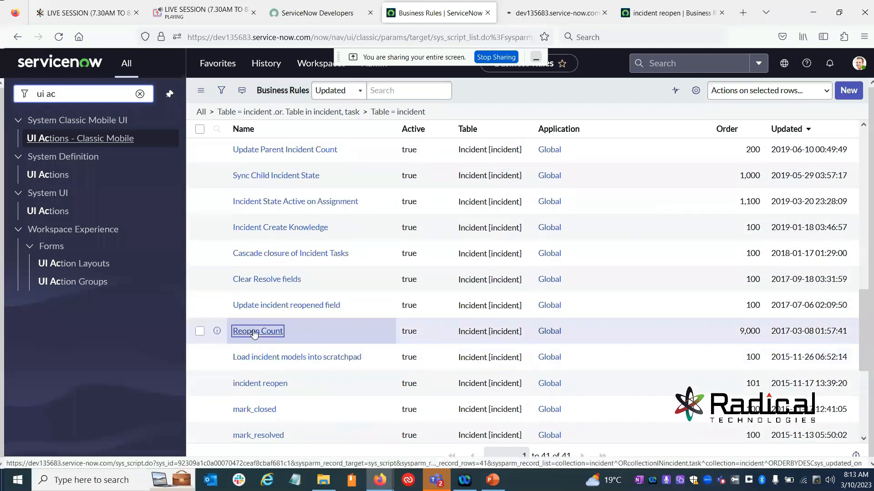
left_click(546, 13)
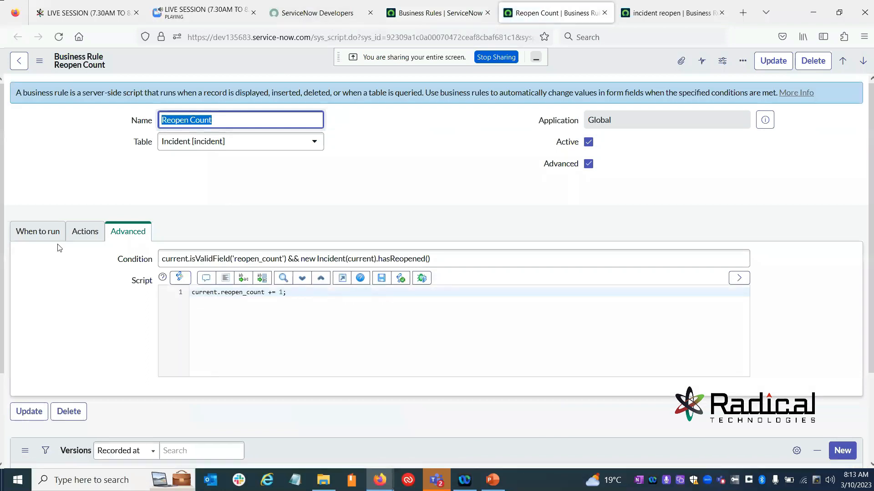
Review when the Reopen Count rule runs and which field-value actions it has.
left_click(31, 233)
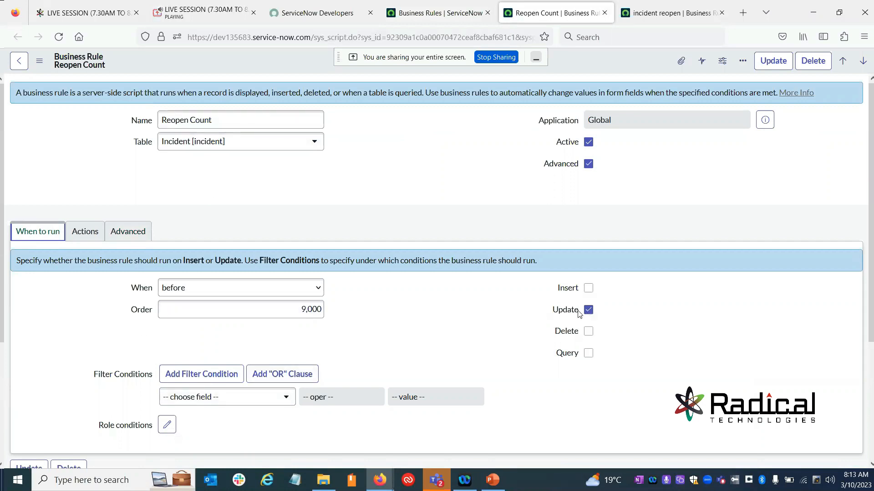
scroll(205, 295, "down", 2)
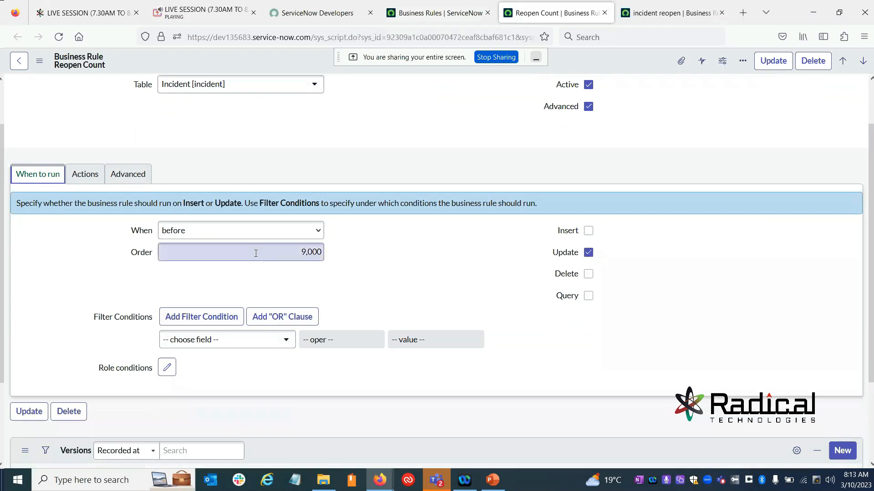
left_click(84, 177)
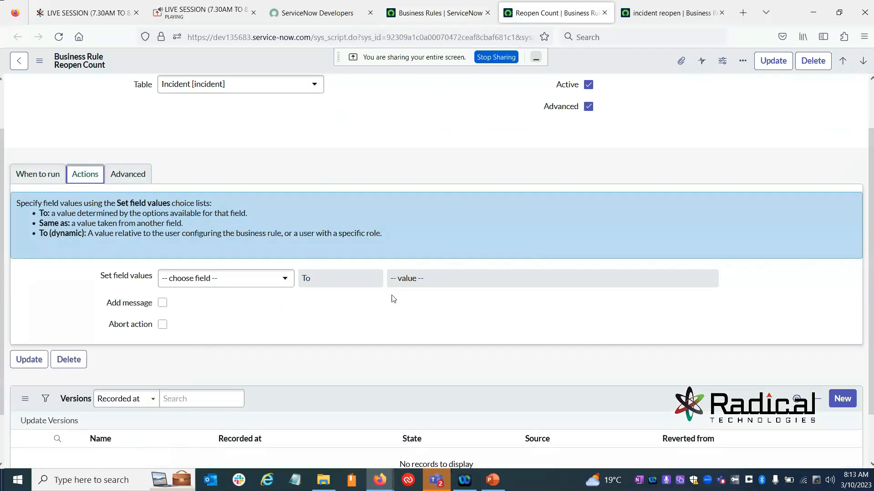
Examine the rule's advanced condition, including the reopen_count field check and the hasReopened() call.
left_click(114, 175)
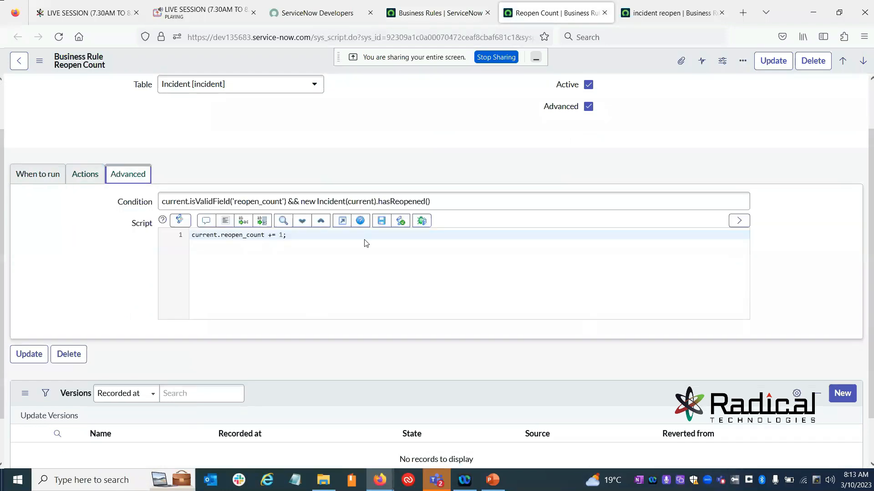
left_click(445, 204)
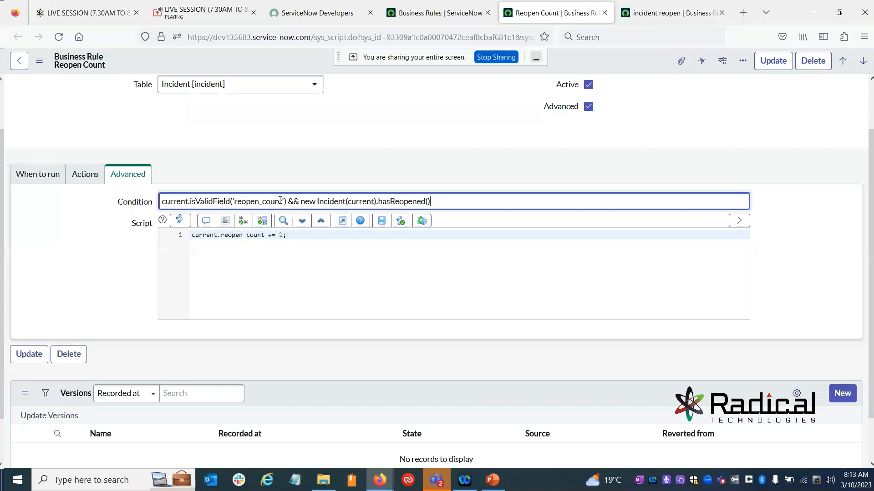
double_click(244, 203)
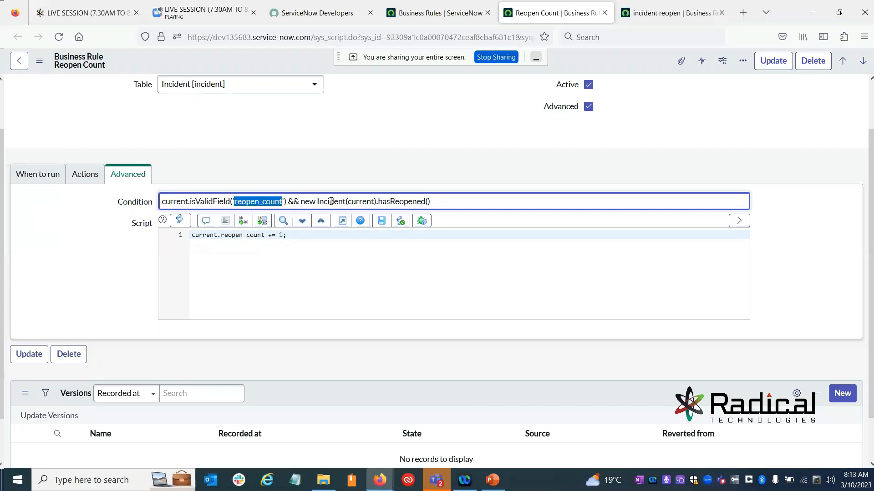
double_click(390, 201)
left_click(443, 202)
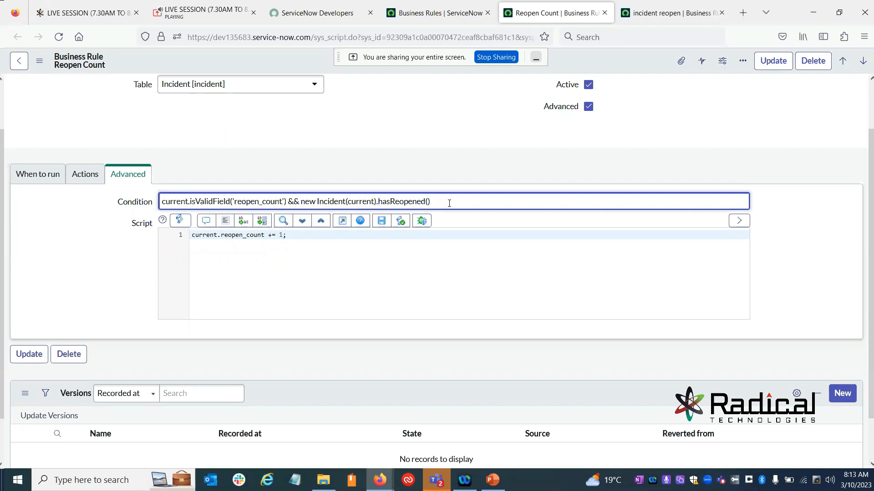
left_click_drag(449, 203, 160, 201)
left_click(299, 201)
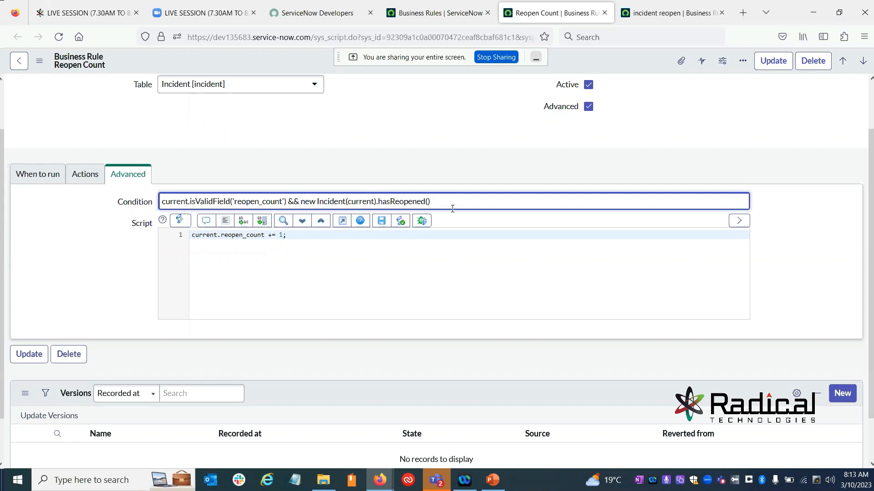
scroll(452, 209, "up", 2)
left_click_drag(324, 259, 426, 259)
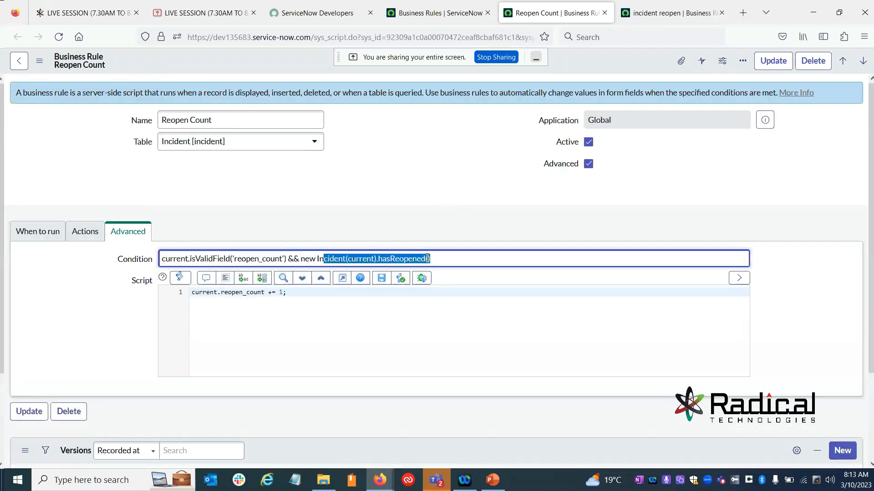
double_click(402, 258)
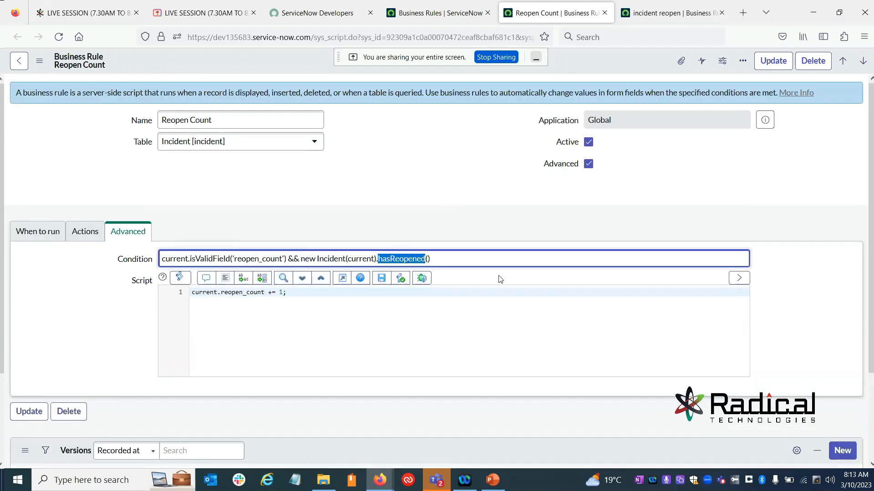
left_click(427, 258)
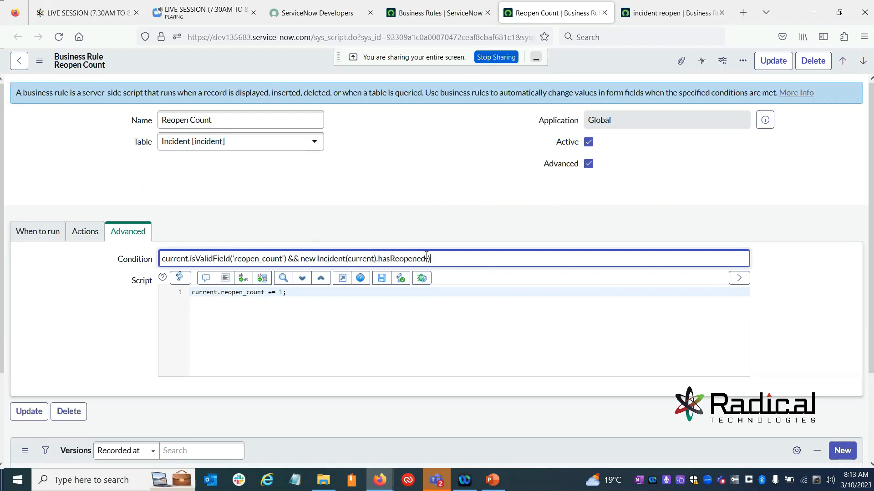
left_click_drag(308, 258, 432, 258)
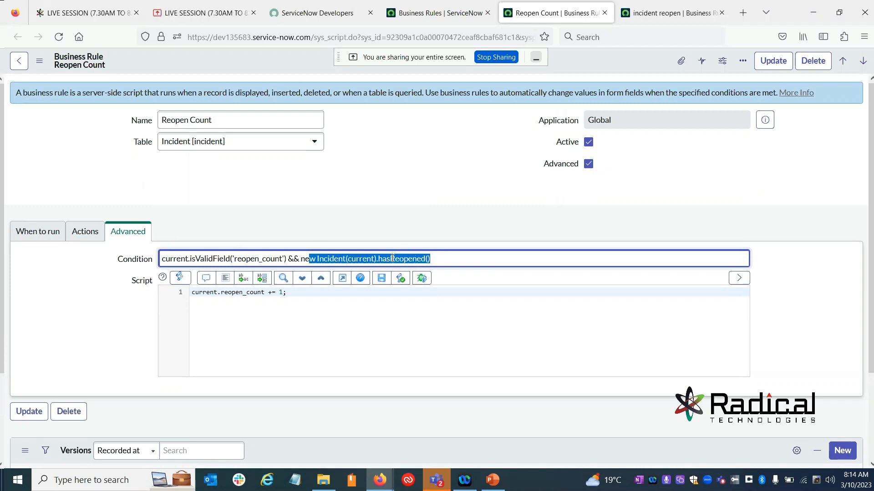
Examine the script line that increments current.reopen_count in the Reopen Count rule.
left_click(287, 302)
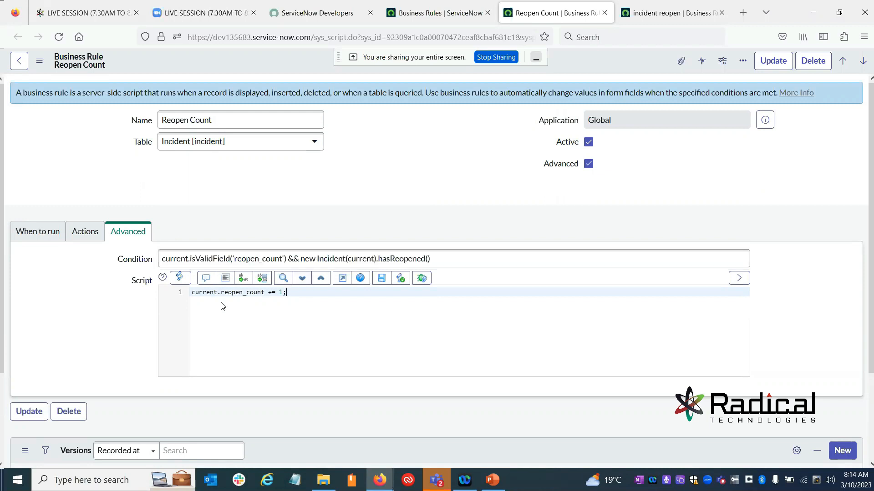
double_click(239, 300)
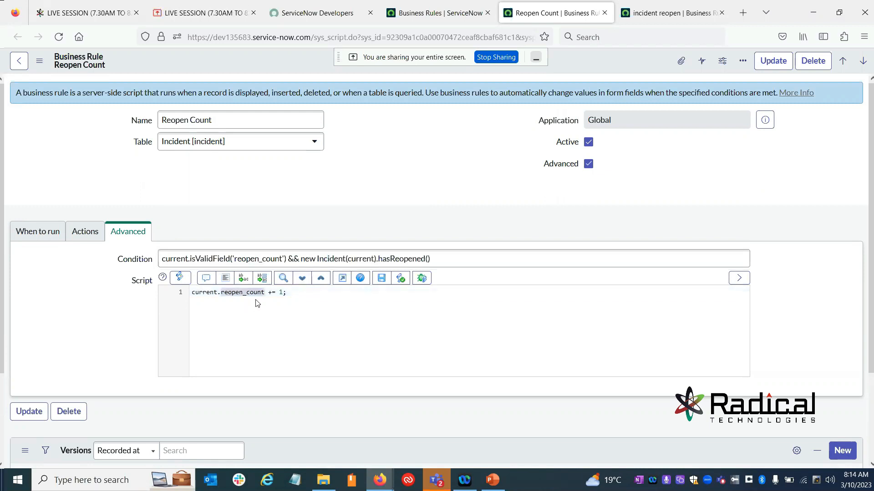
left_click(278, 304)
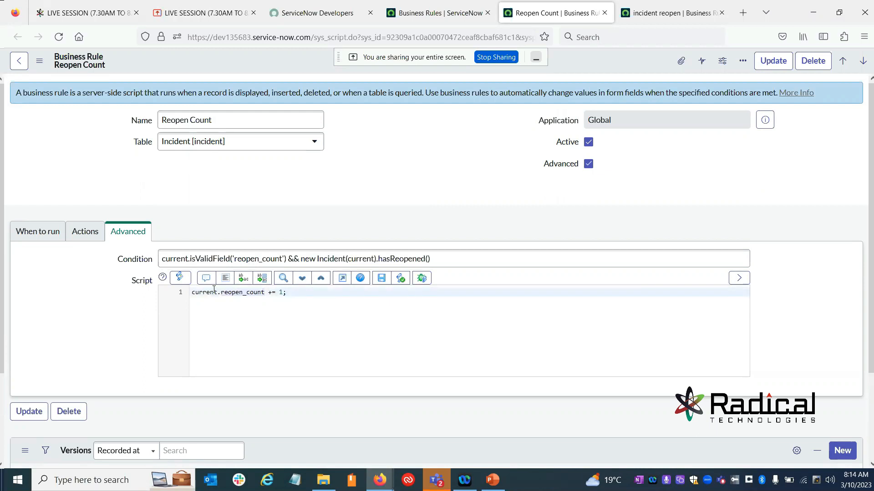
double_click(241, 292)
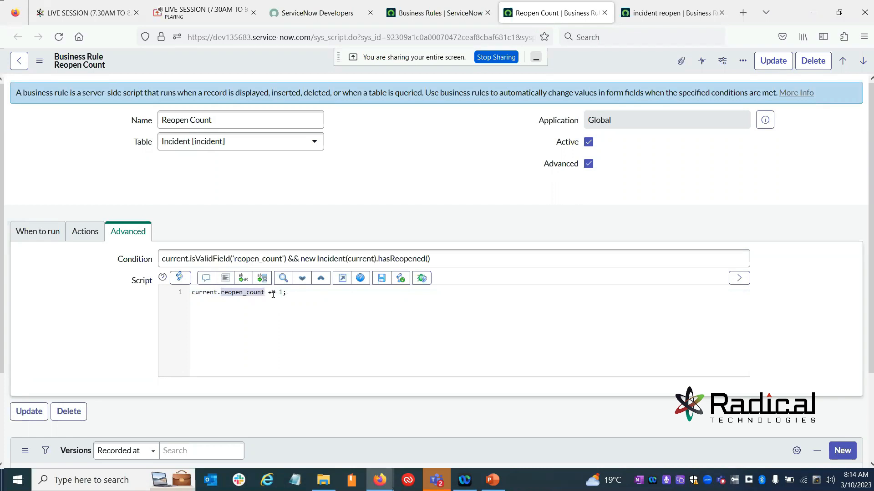
left_click(306, 306)
double_click(240, 292)
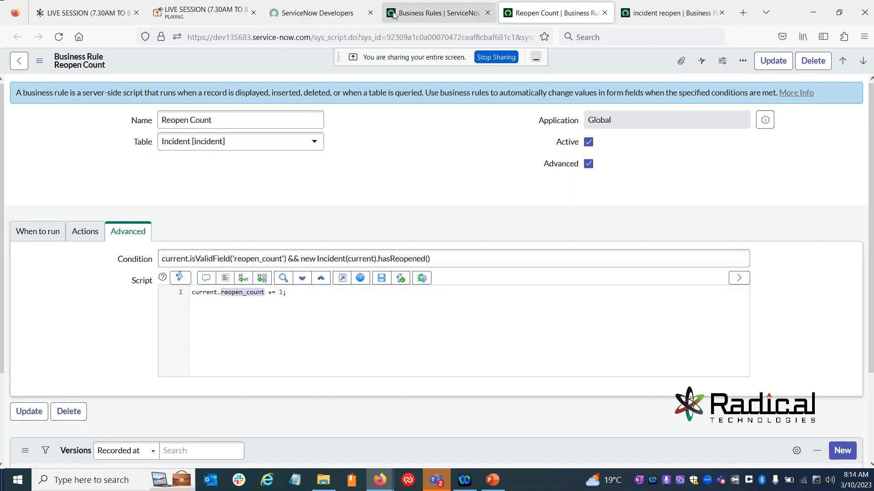
Return to the business rules list, filter the navigator by "incid" and open the Open incidents list in a new tab.
left_click(524, 18)
left_click(437, 13)
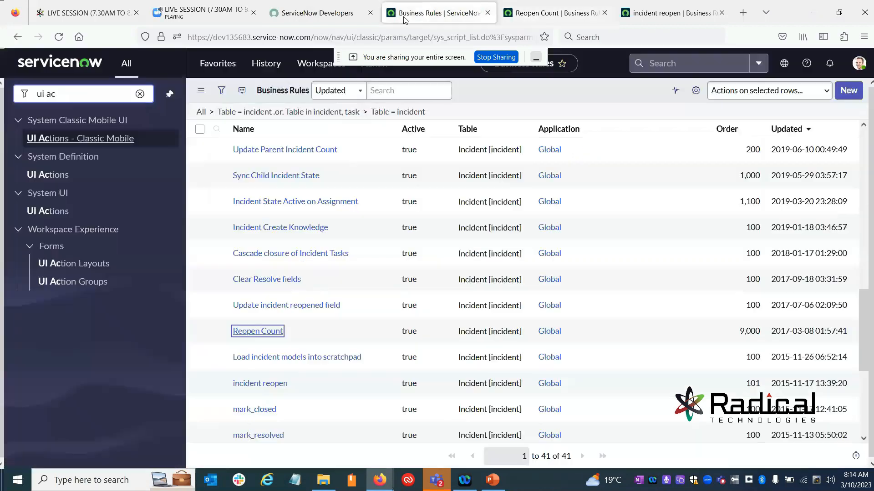
left_click(305, 17)
left_click(437, 13)
left_click_drag(56, 94, 1, 98)
type("incid")
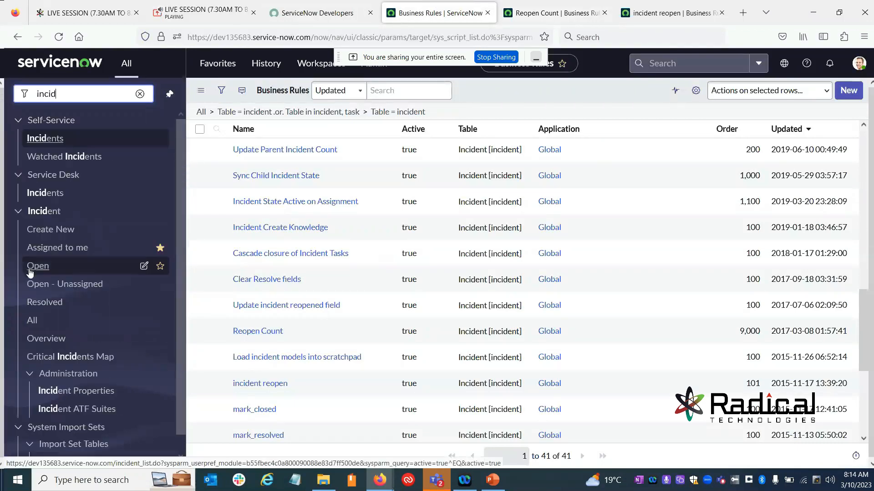
middle_click(31, 268)
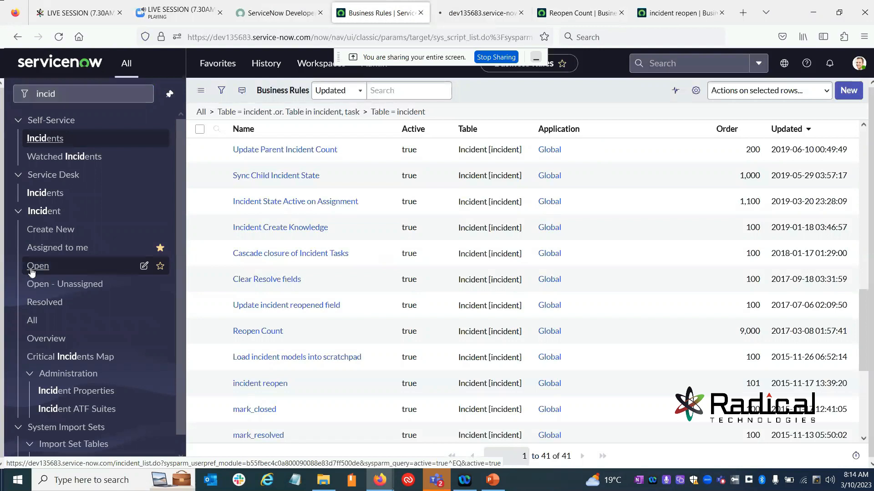
left_click(470, 5)
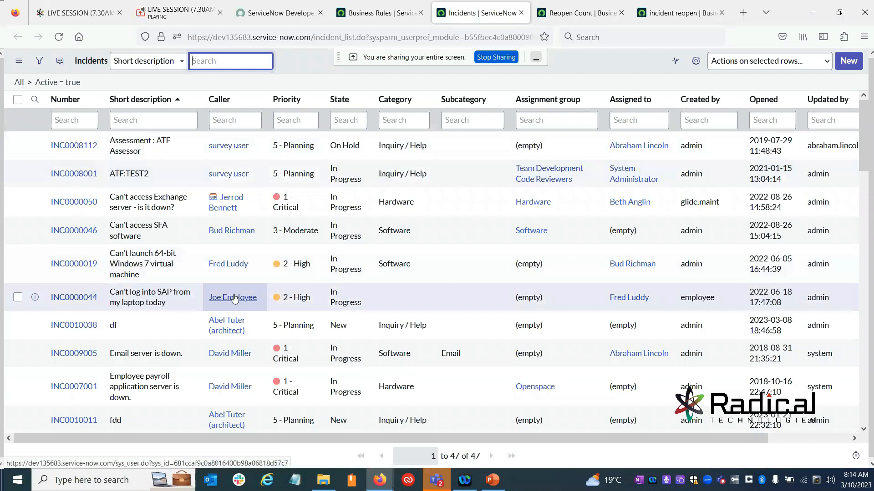
Filter the incident list to records where Active is true and State is Resolved.
scroll(191, 287, "down", 2)
scroll(192, 287, "down", 10)
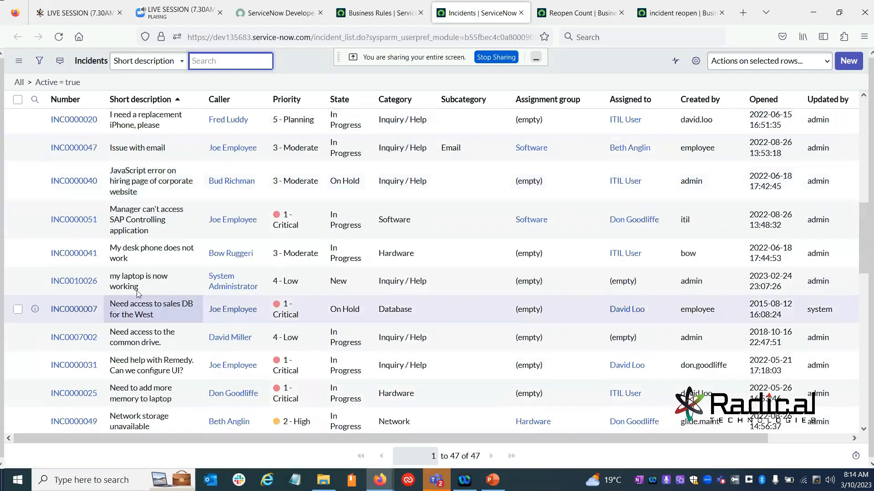
scroll(179, 292, "down", 5)
scroll(179, 292, "up", 15)
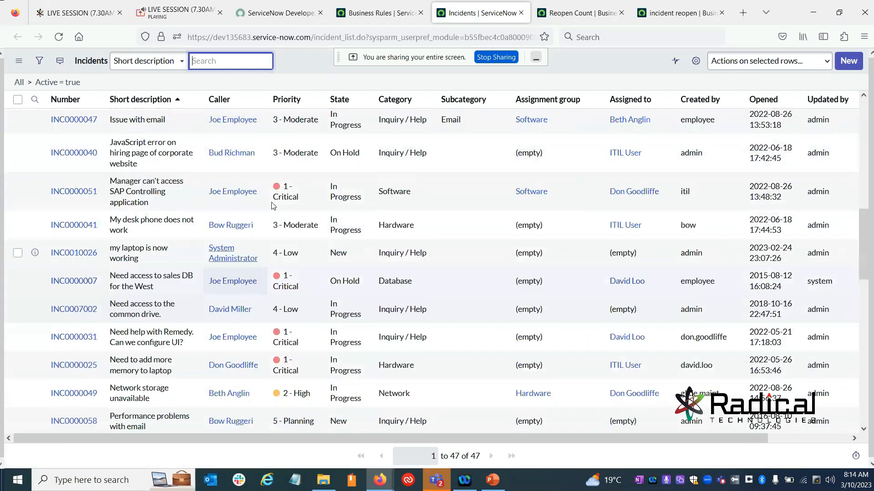
left_click(39, 62)
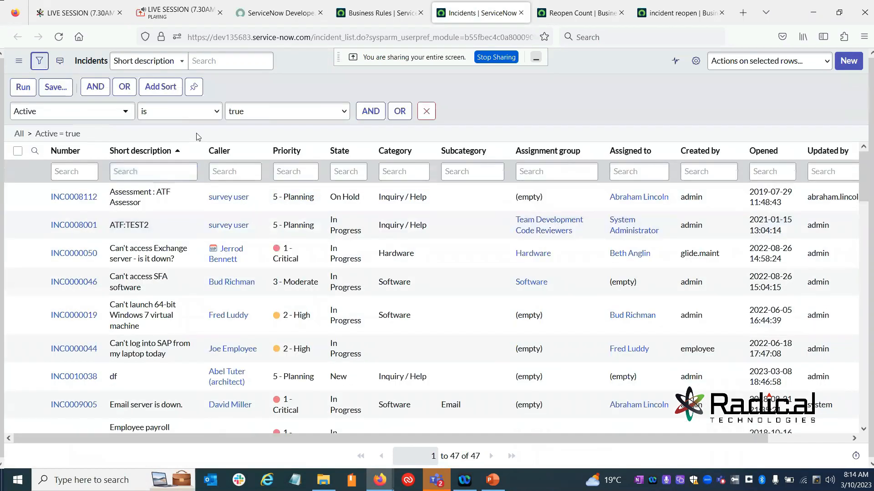
left_click(370, 111)
left_click(61, 153)
type("state")
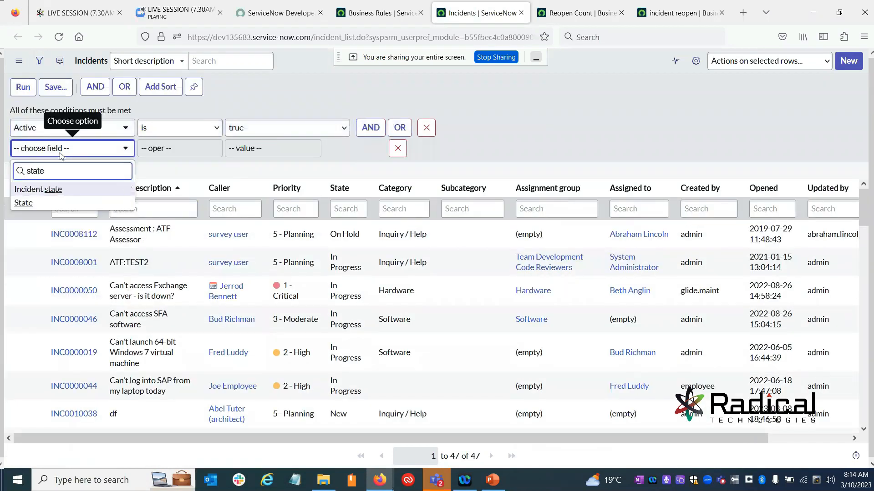
key("Down")
key("Return")
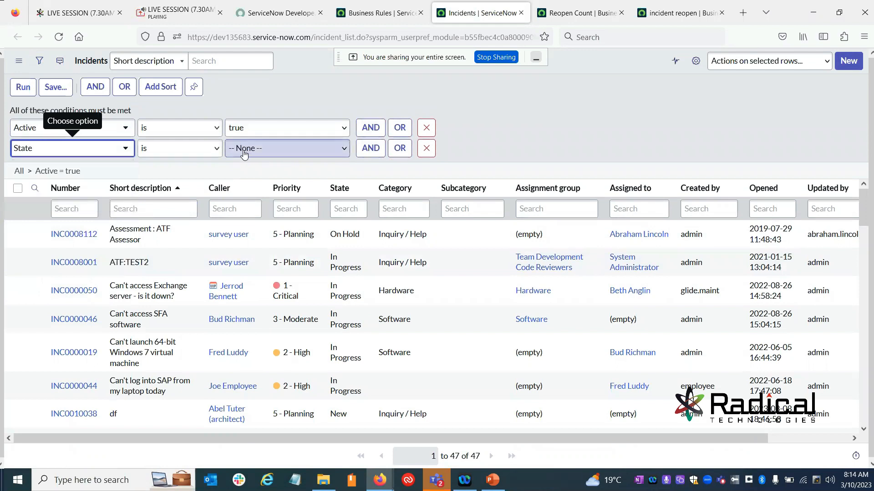
left_click(255, 151)
left_click(255, 226)
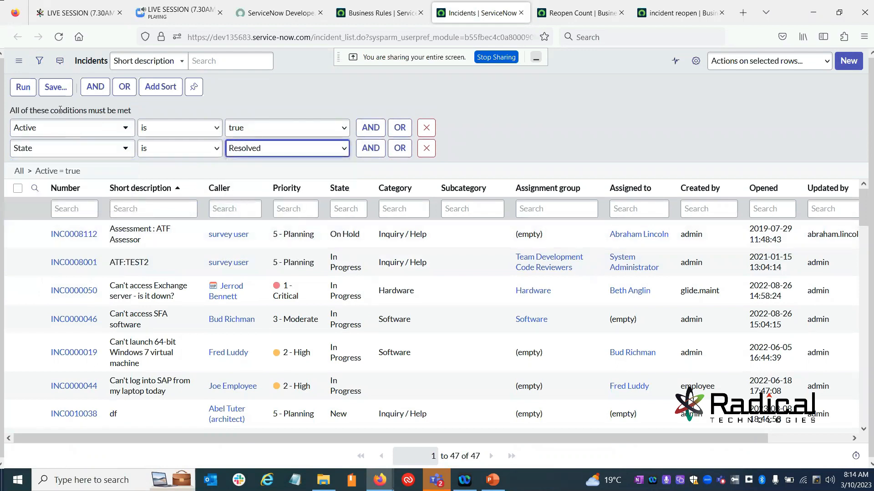
left_click(22, 87)
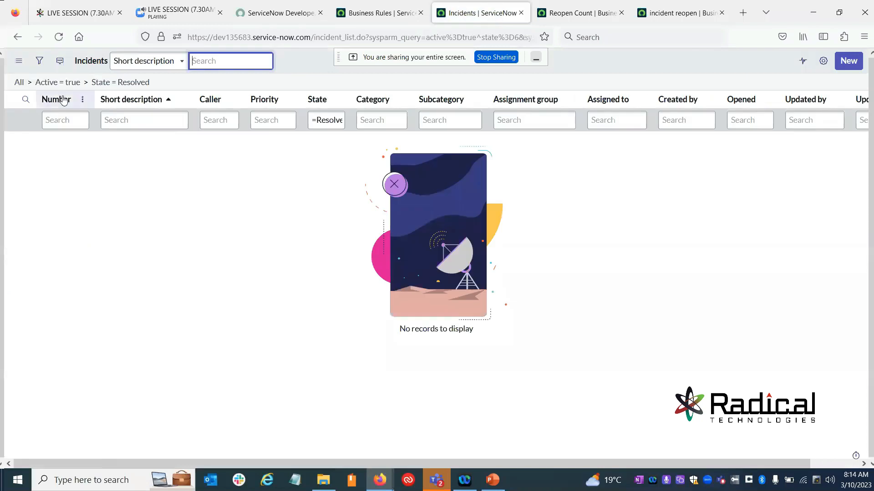
Remove all filter conditions, open the "Can't access Exchange server - is it down?" incident and locate its Reopen count field.
left_click(18, 82)
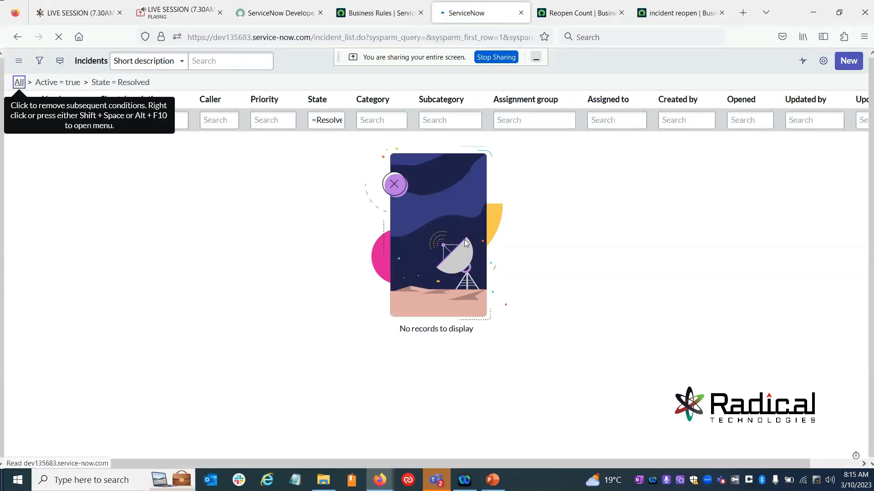
scroll(192, 196, "down", 5)
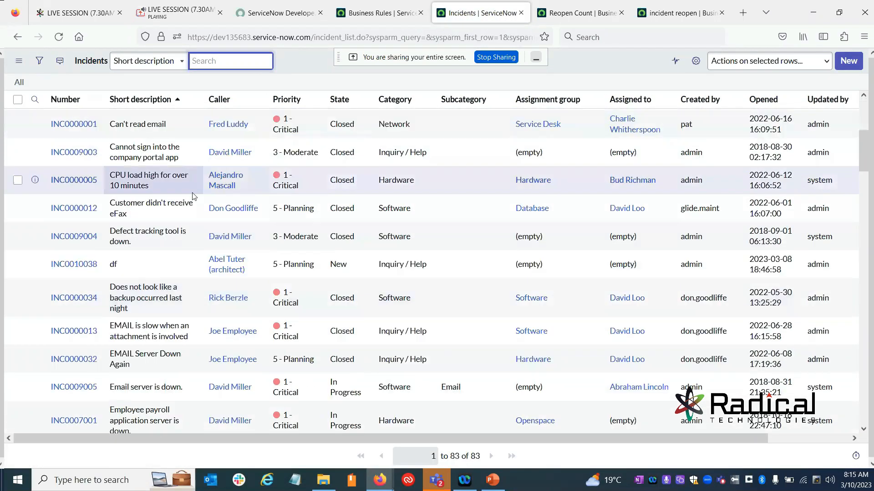
scroll(192, 195, "up", 5)
left_click(77, 175)
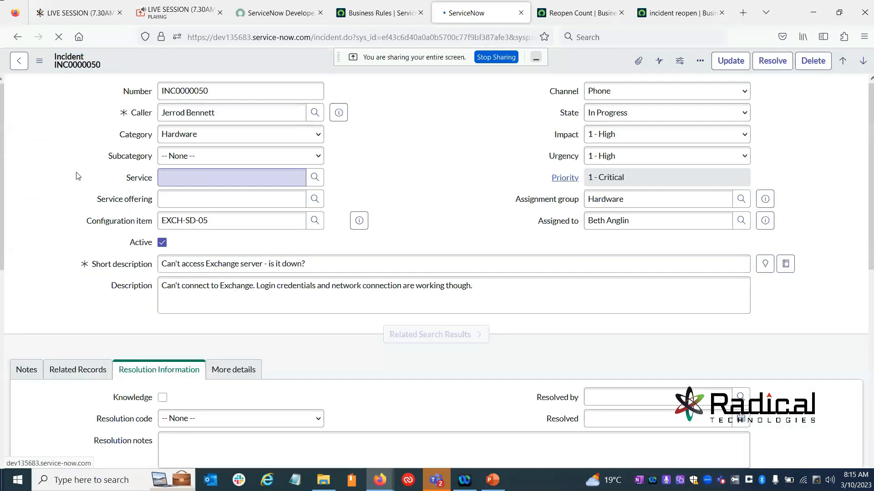
scroll(439, 206, "down", 5)
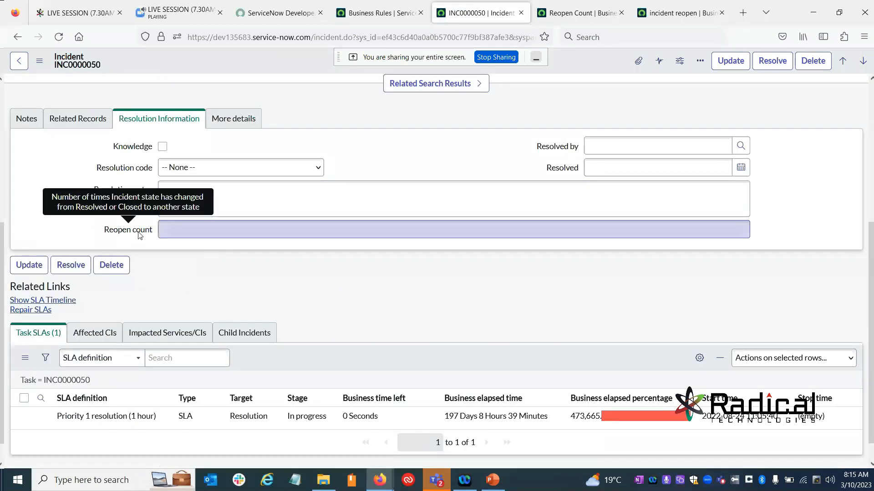
left_click(203, 236)
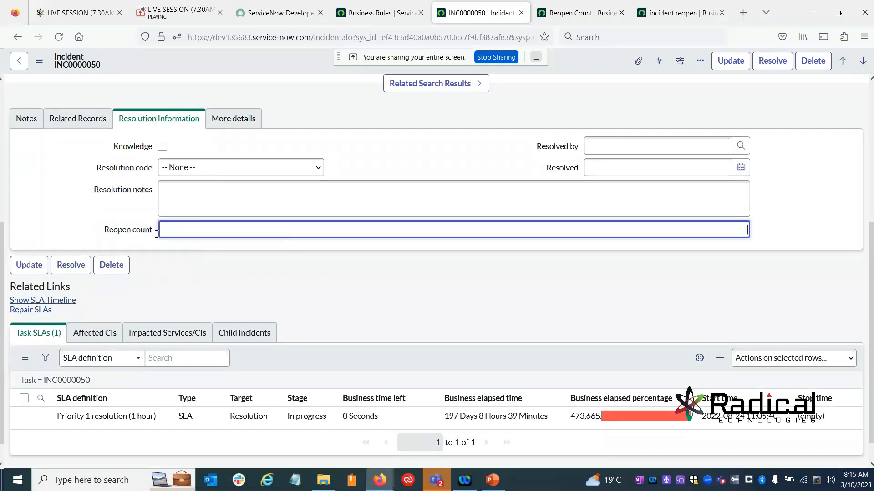
Show the incident's Reopen count field name, compare it with the Reopen Count rule's run settings, actions, condition and script, and return to the incident.
right_click(125, 232)
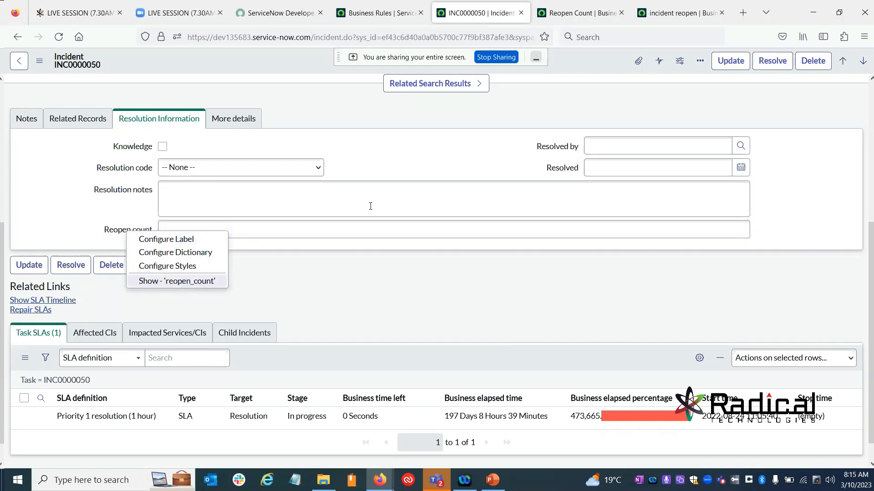
left_click(577, 9)
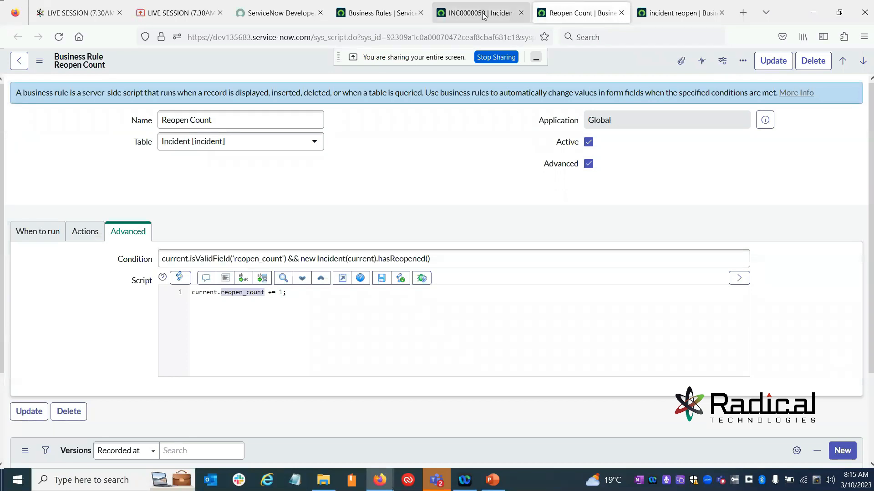
left_click(27, 234)
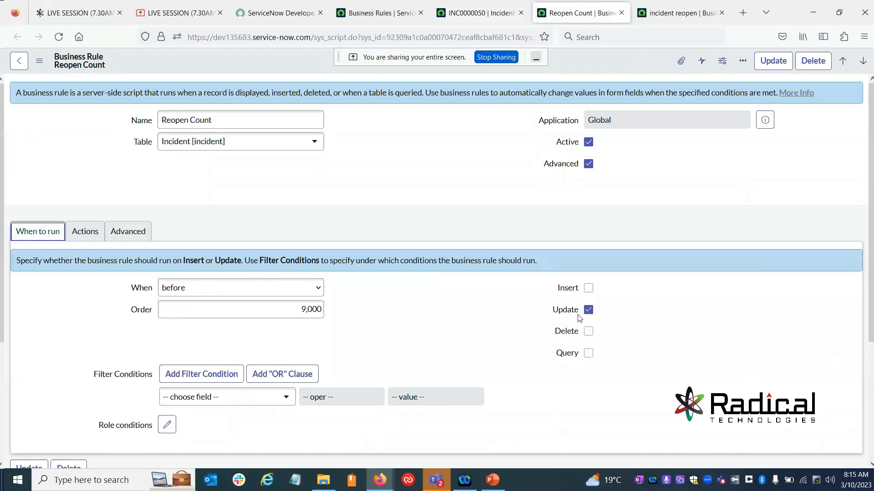
left_click(85, 231)
left_click(128, 232)
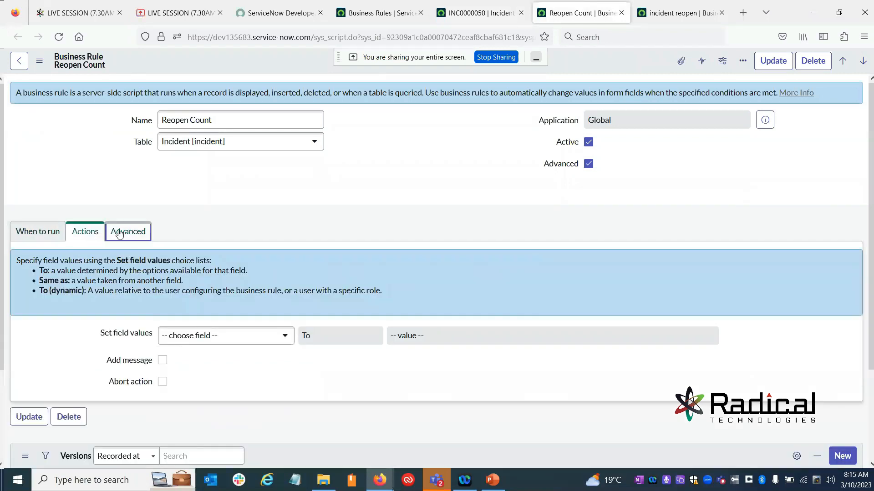
left_click(124, 259)
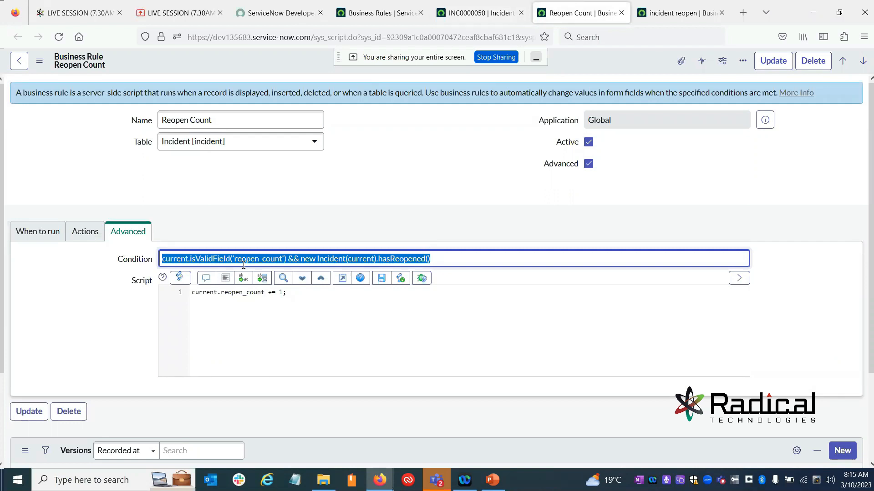
left_click(345, 316)
left_click_drag(196, 296, 296, 296)
double_click(232, 292)
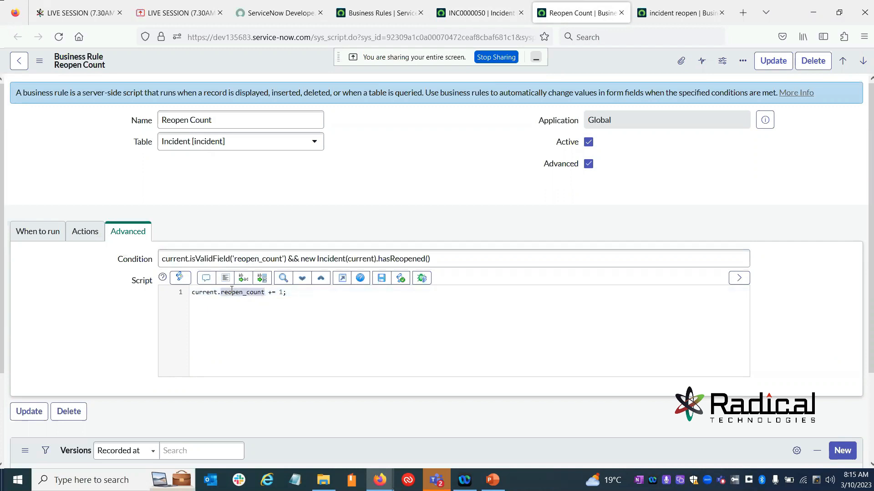
left_click(466, 12)
left_click(296, 233)
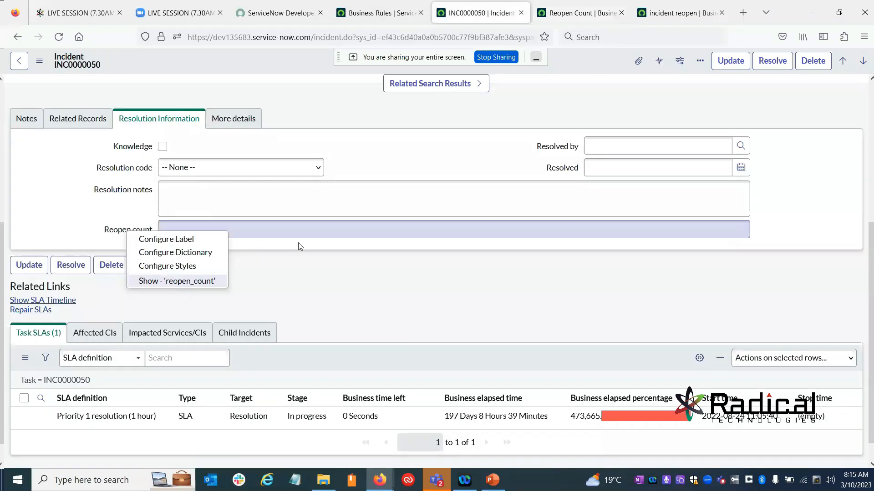
left_click_drag(104, 230, 176, 227)
left_click(233, 235)
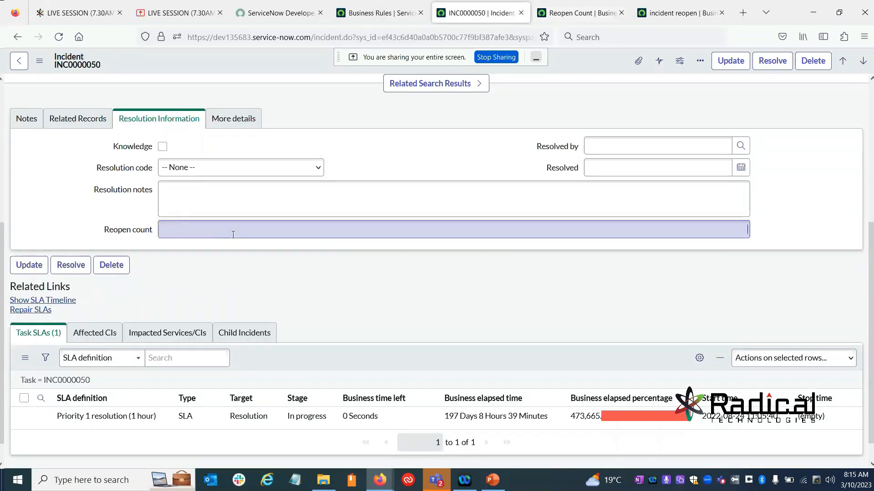
Set the incident's State to Resolved with resolution code Duplicate and resolution notes "fds", and save the record.
scroll(387, 241, "up", 5)
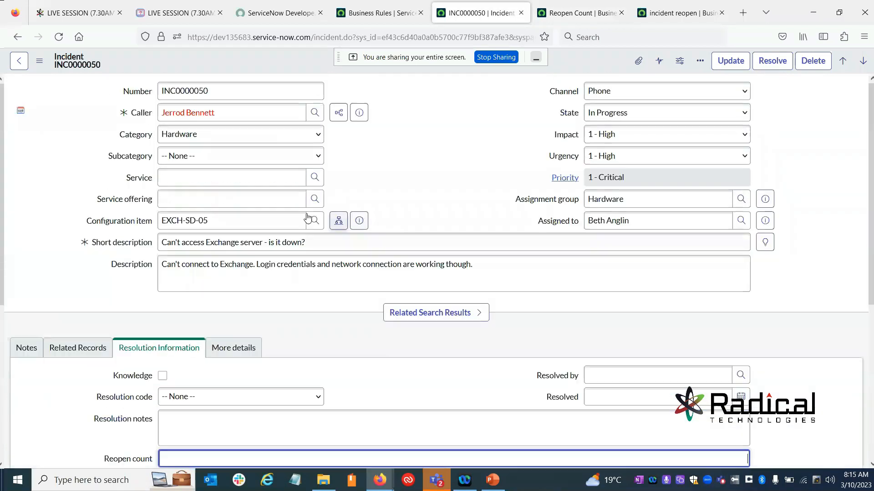
left_click(623, 117)
left_click(606, 174)
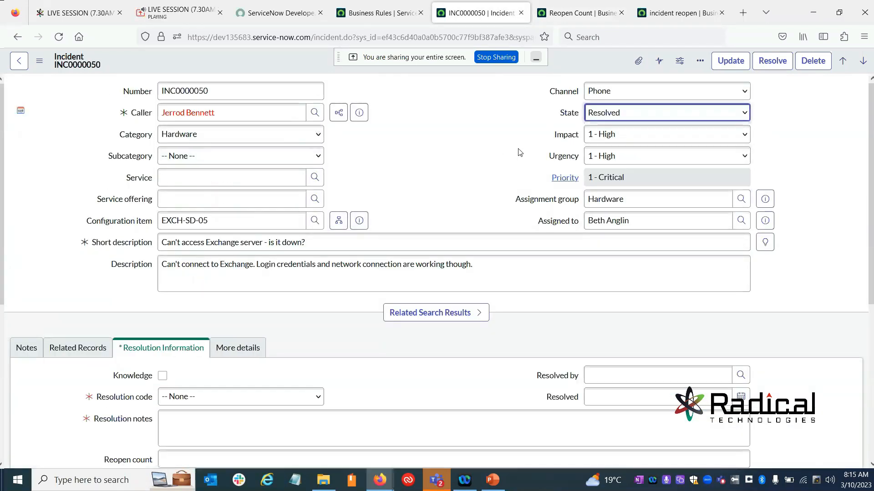
left_click(209, 398)
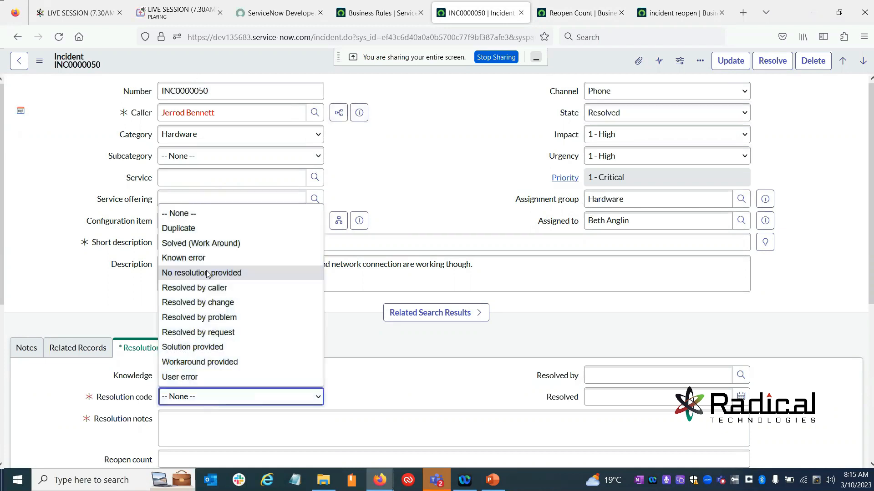
left_click(182, 228)
left_click(235, 423)
type("fds")
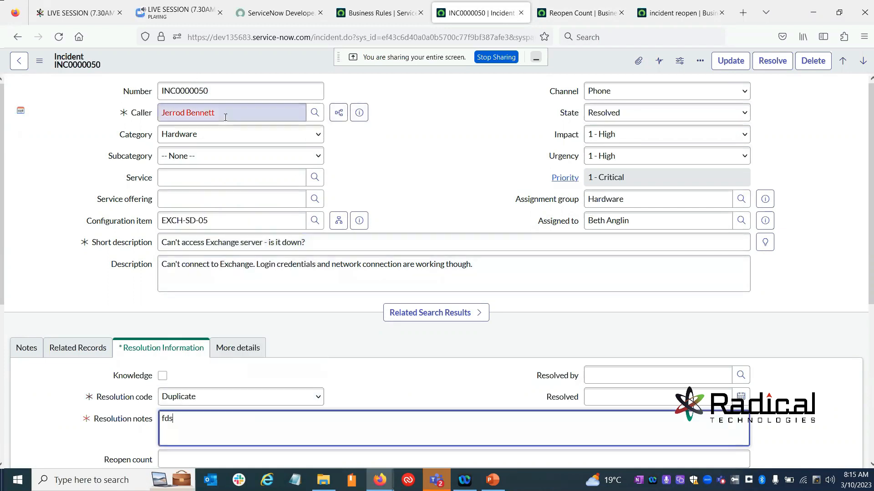
right_click(228, 58)
left_click(248, 62)
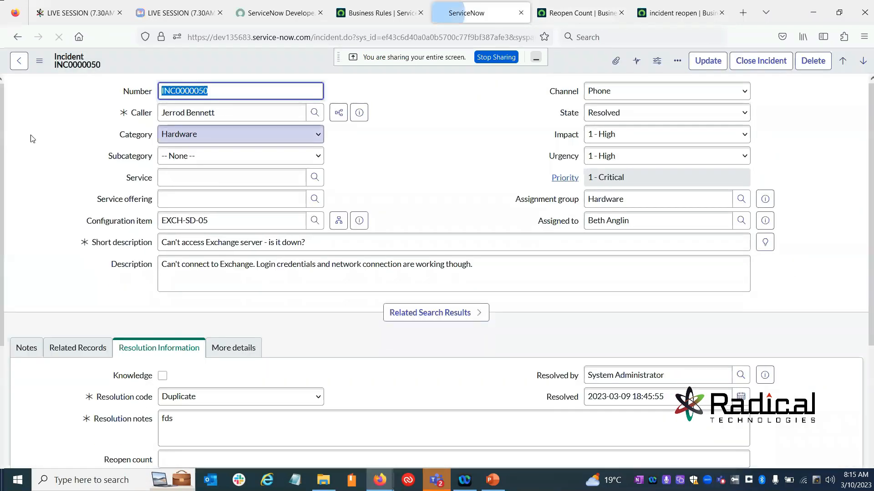
Reopen the resolved incident by changing its State to In Progress, and save the record.
scroll(337, 256, "down", 5)
scroll(270, 257, "up", 5)
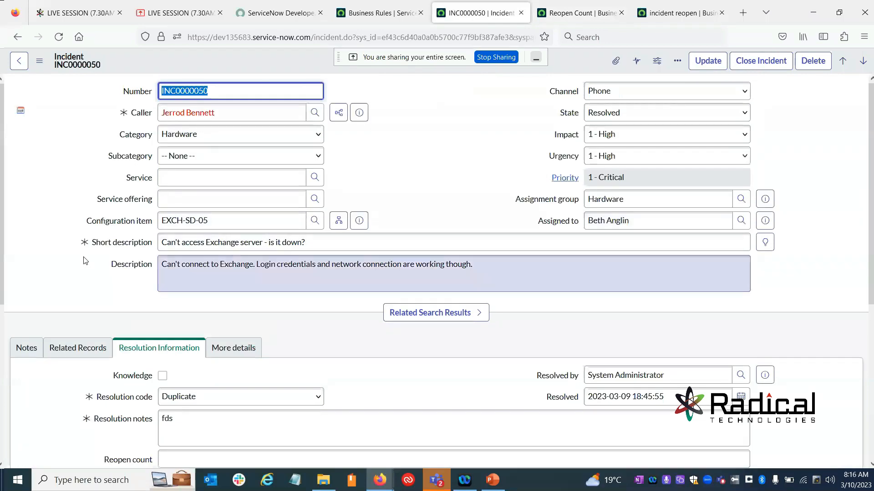
left_click(628, 115)
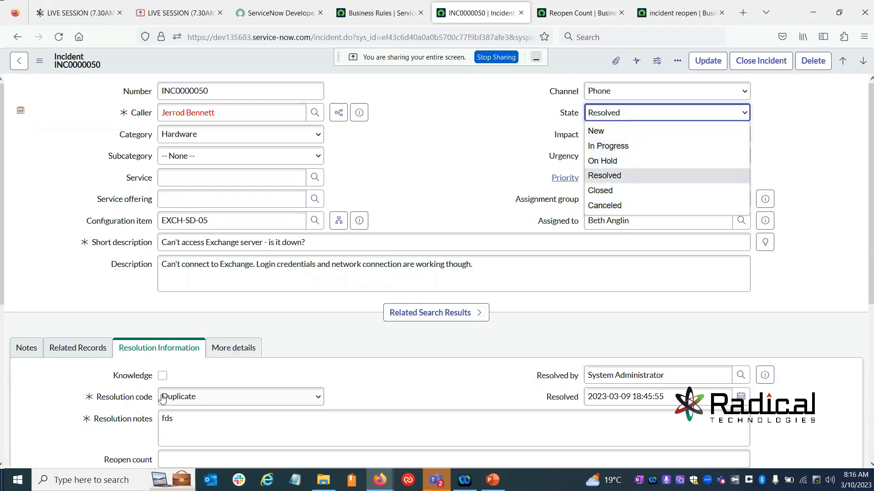
left_click(280, 454)
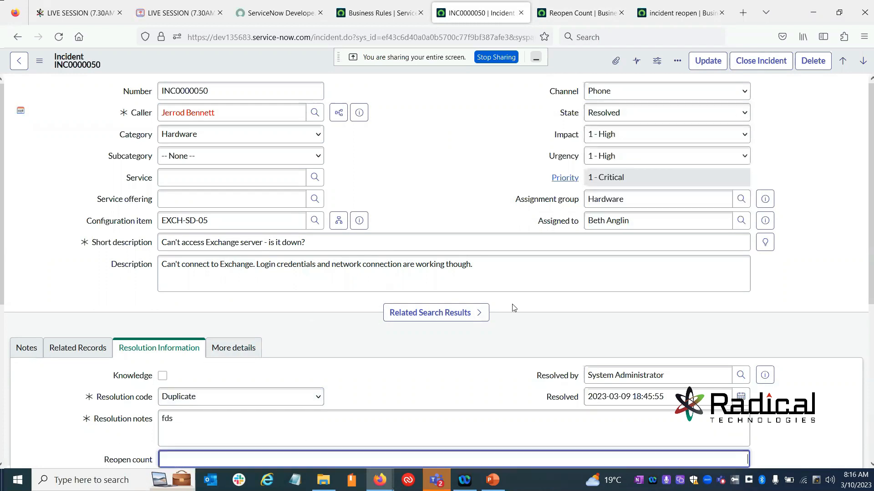
scroll(130, 200, "down", 5)
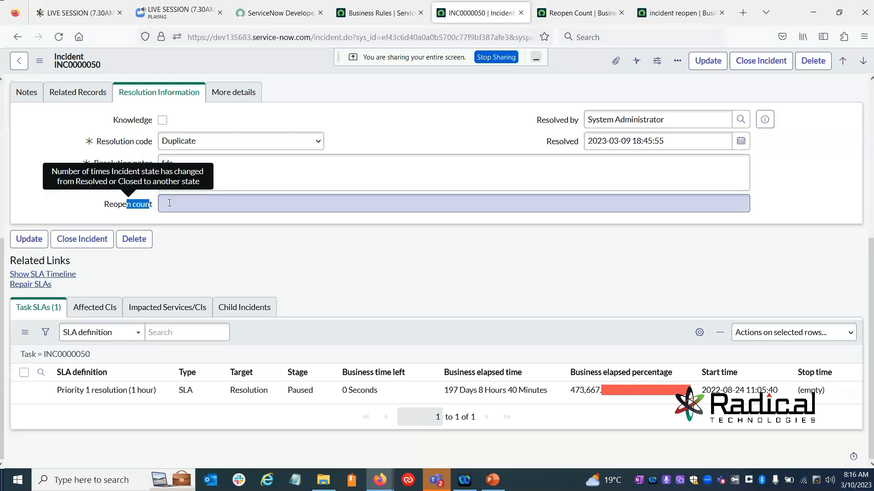
scroll(515, 216, "up", 2)
scroll(515, 217, "up", 4)
left_click(680, 112)
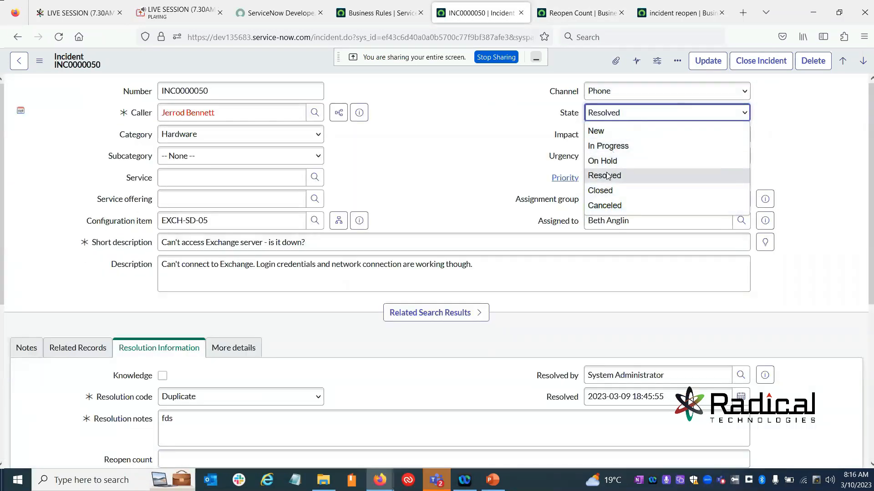
left_click(617, 146)
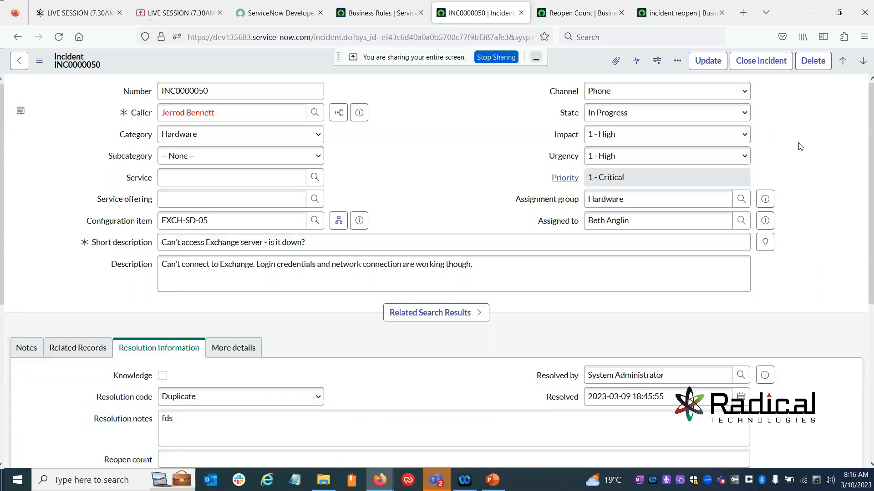
right_click(200, 53)
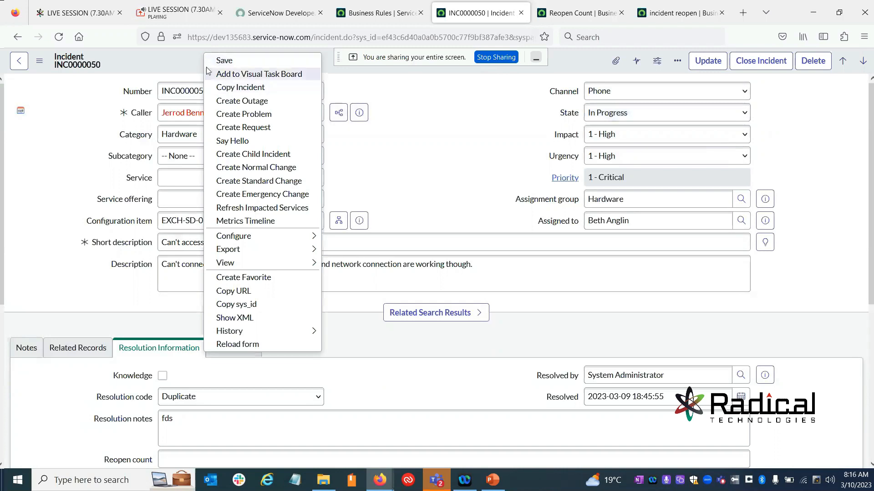
left_click(224, 64)
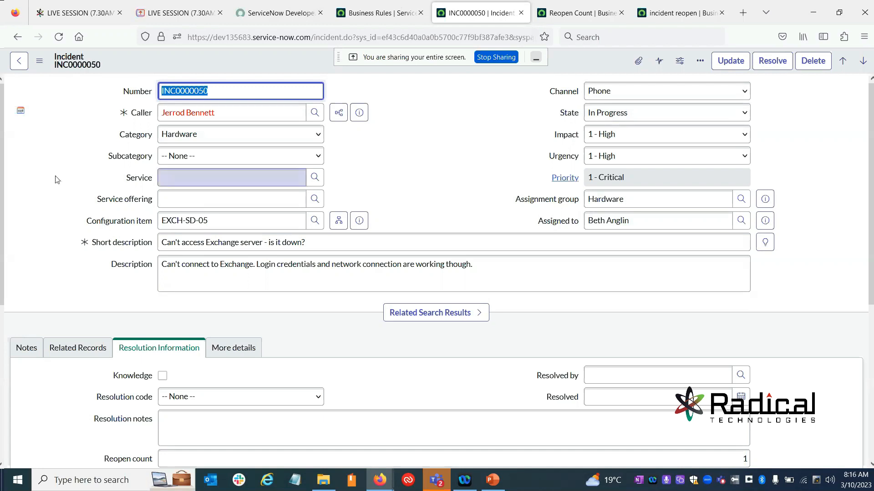
Check the reopened incident's Reopen count value and compare it with the Reopen Count business rule's script.
scroll(182, 194, "down", 3)
left_click(732, 344)
double_click(745, 344)
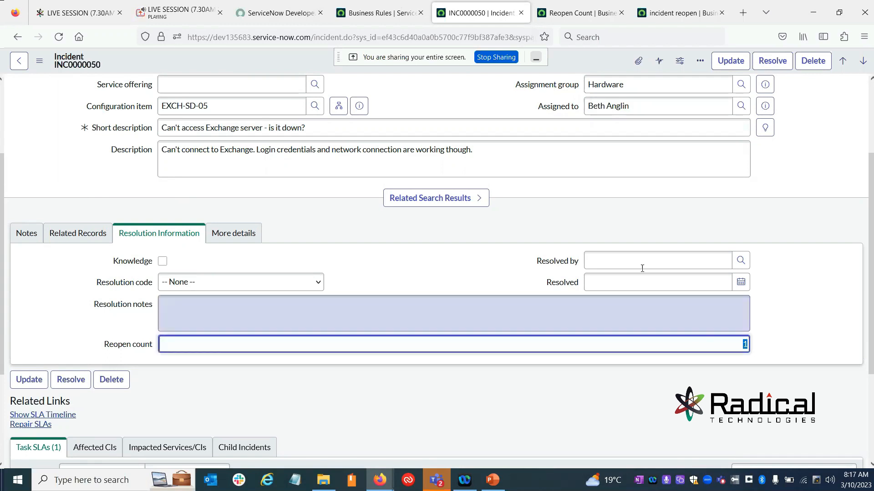
left_click(577, 10)
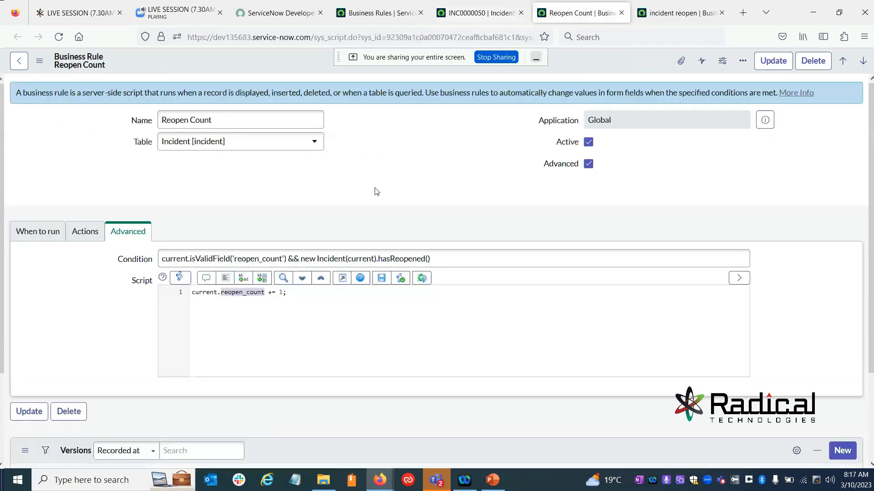
left_click(28, 234)
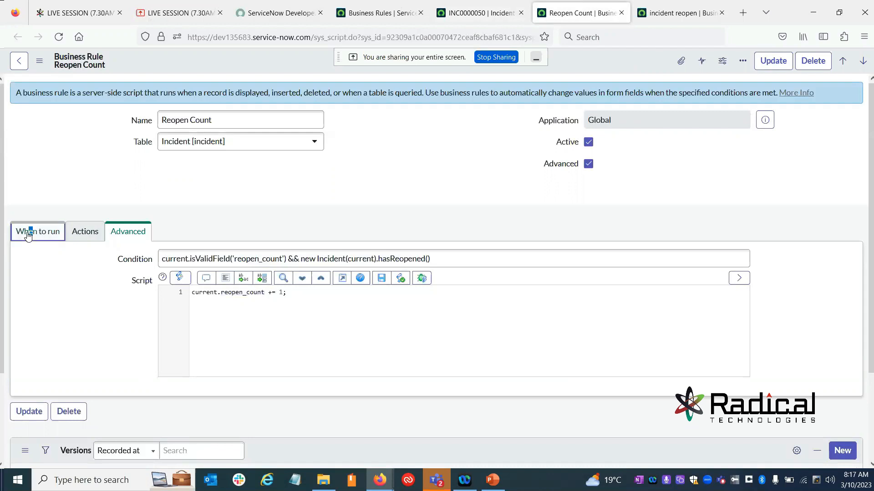
Return to the incident and resolve it again with resolution code "Resolved by change" and resolution notes "dfd", saving the record.
left_click(465, 10)
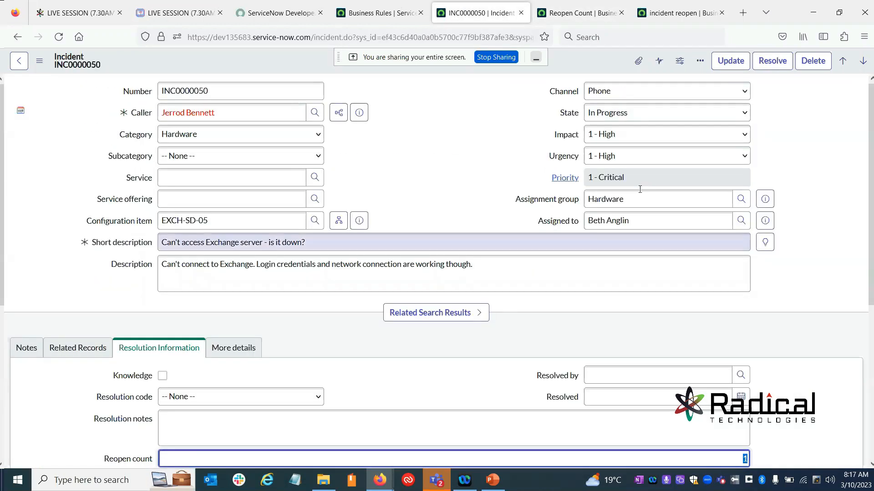
left_click(631, 114)
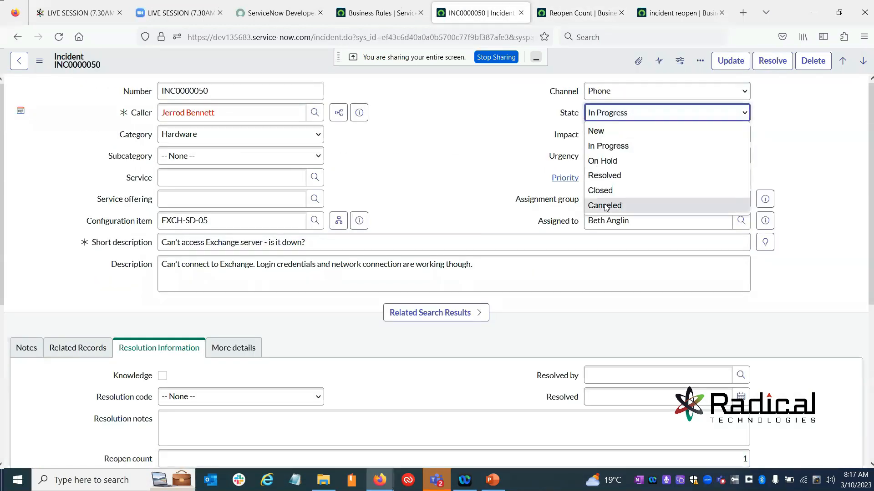
left_click(610, 175)
left_click(221, 404)
left_click(219, 304)
left_click(234, 421)
type("dfd")
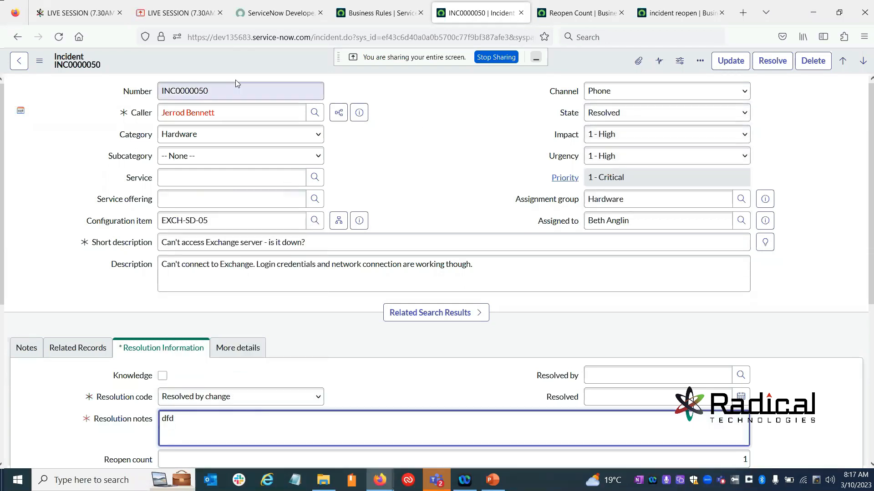
right_click(254, 58)
left_click(260, 63)
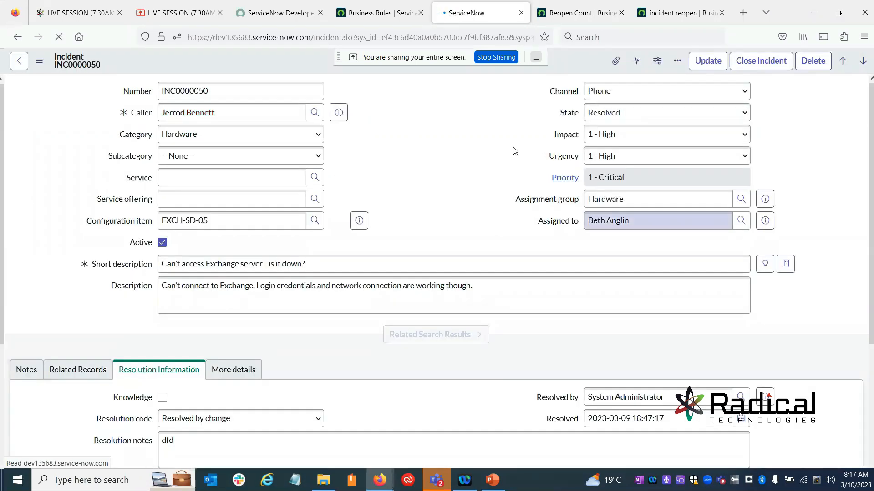
Reopen the incident a second time by setting its State back to In Progress, and save it.
scroll(451, 283, "down", 5)
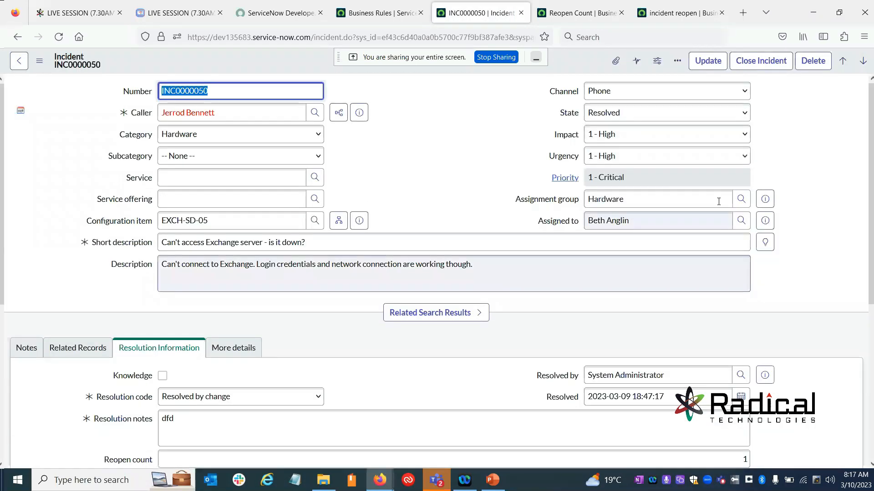
left_click(629, 118)
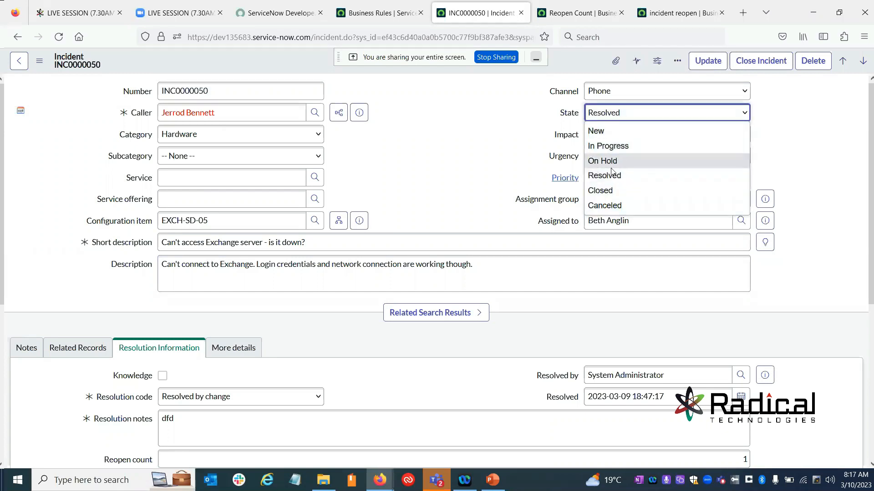
key("Escape")
left_click(609, 147)
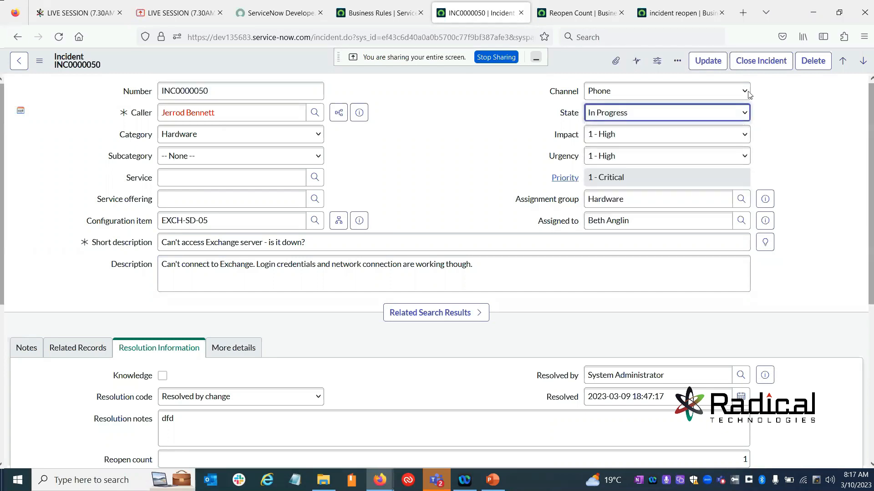
right_click(188, 58)
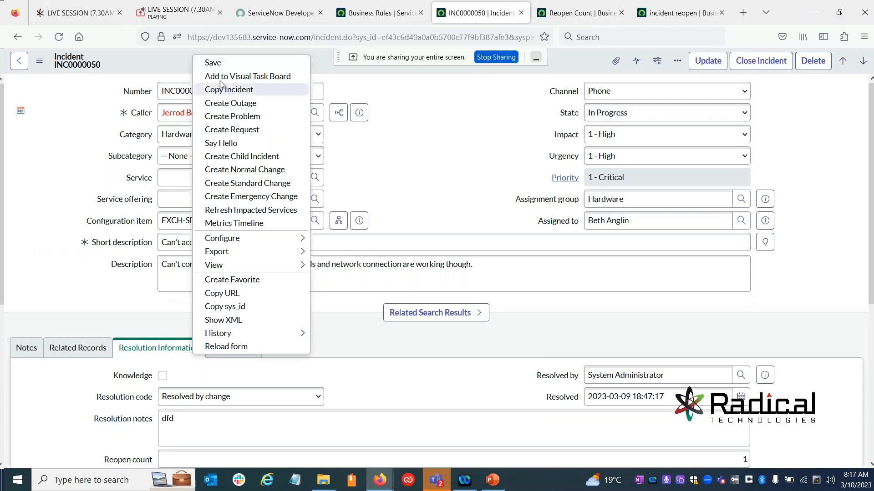
left_click(214, 63)
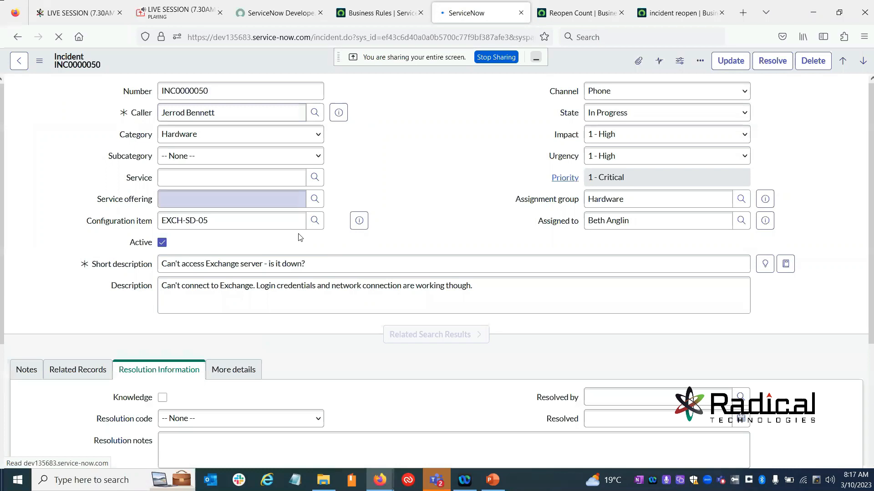
Check the incident's Reopen count value after the second reopening.
scroll(299, 237, "down", 5)
left_click_drag(88, 253, 471, 271)
left_click(471, 271)
left_click_drag(735, 255, 772, 258)
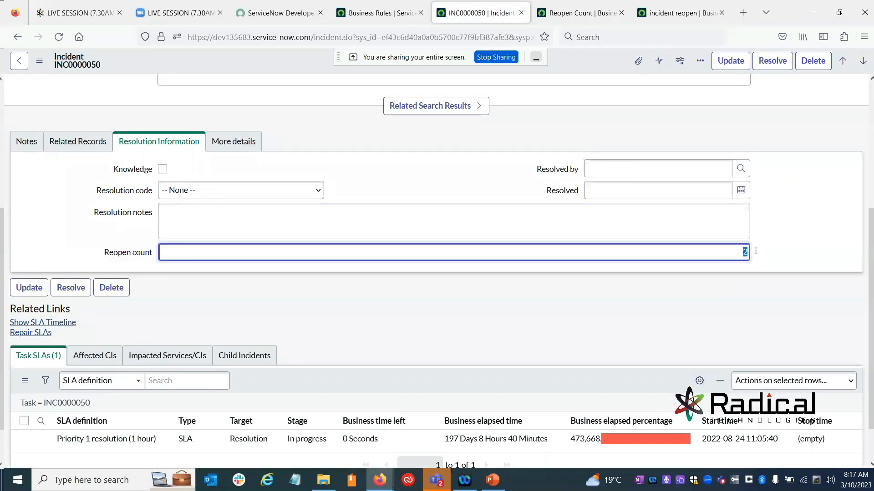
scroll(473, 204, "up", 5)
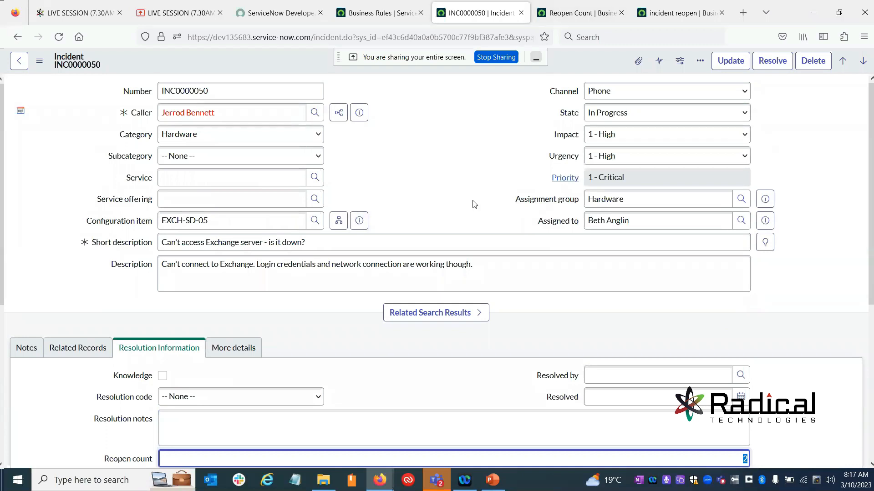
Compare the incident's Reopen count field with the Reopen Count business rule, and return to the incident.
scroll(453, 227, "down", 6)
scroll(552, 86, "up", 4)
left_click(555, 9)
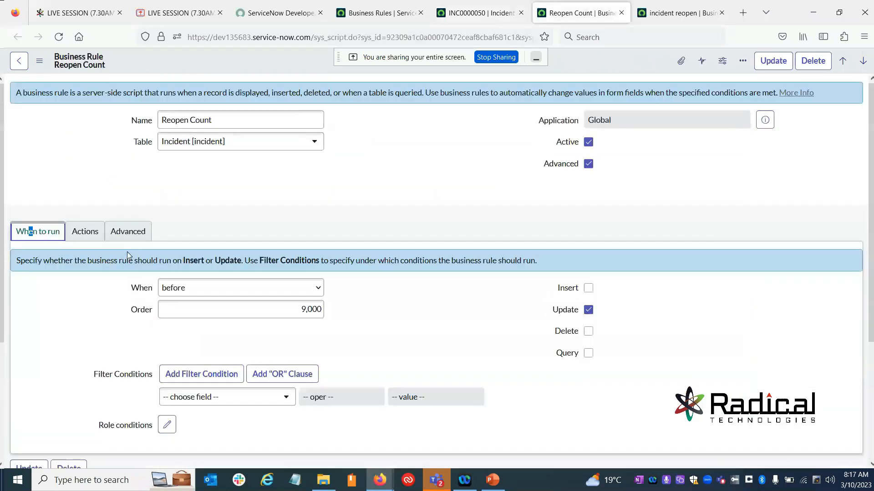
key("ctrl+Page_Up")
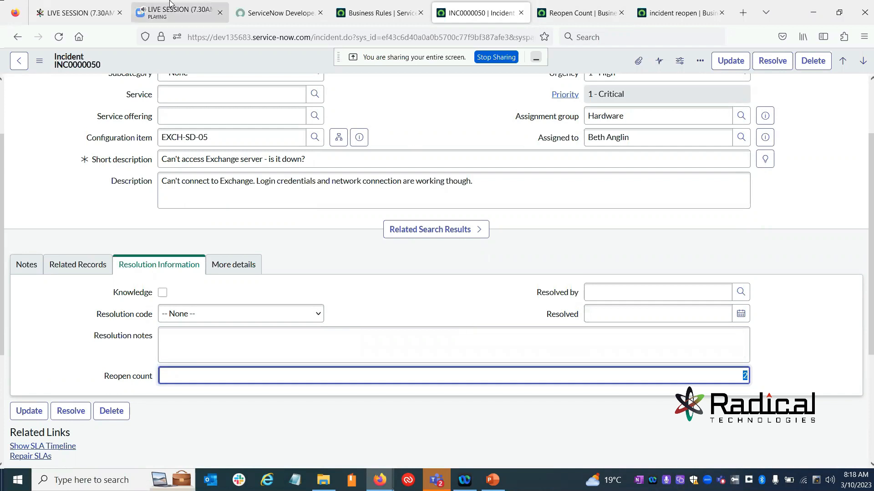
Open the list of open incidents and examine the Assigned to field in the first incident's record.
left_click(293, 8)
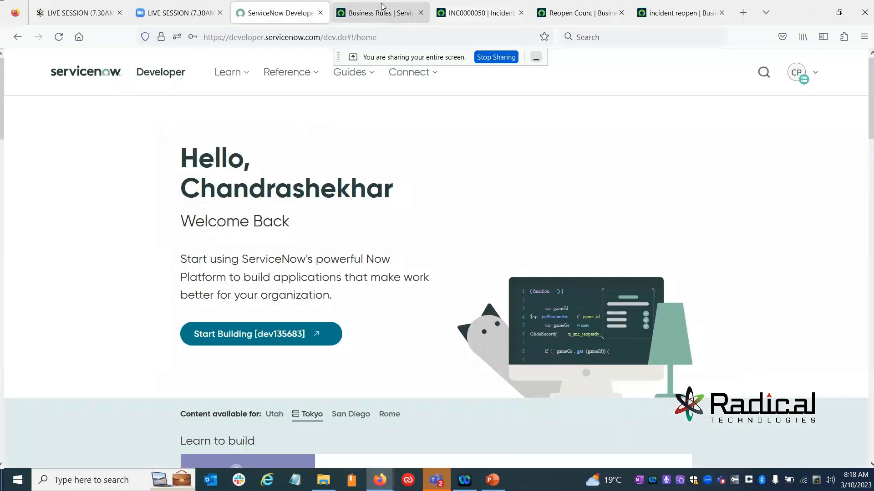
left_click(381, 7)
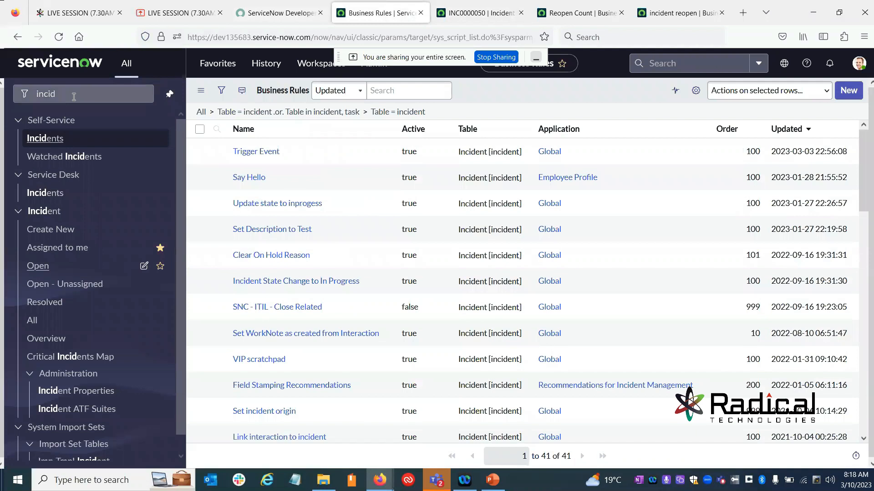
left_click(40, 267)
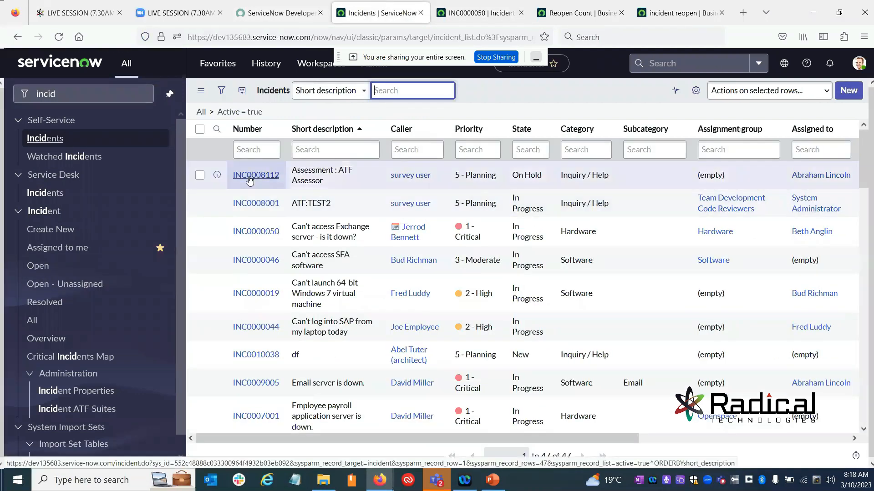
left_click(250, 177)
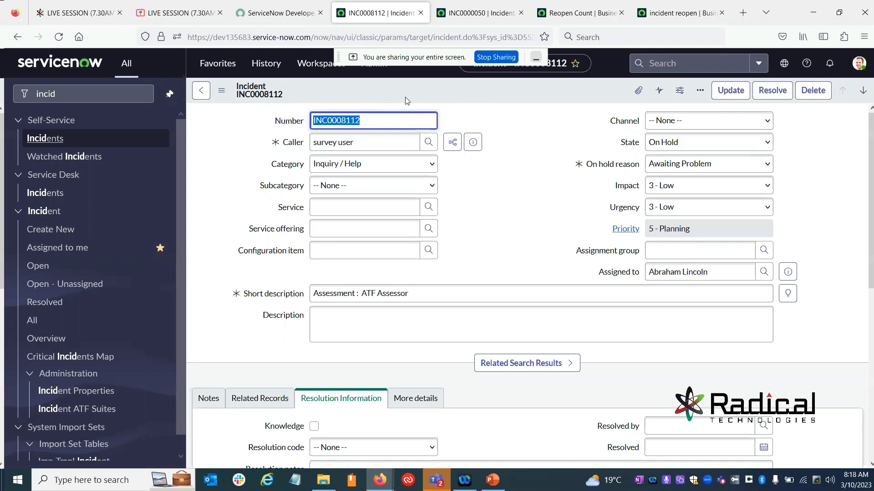
left_click_drag(597, 271, 639, 272)
left_click(636, 275)
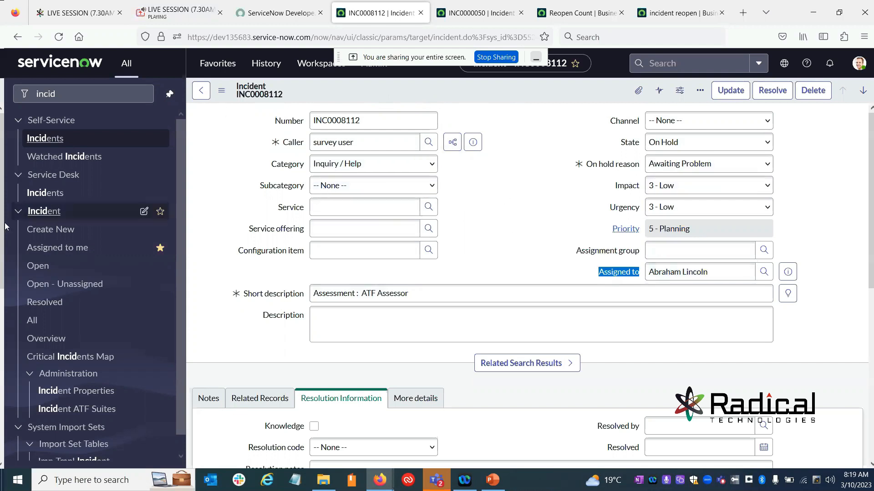
Create and save a new incident with a recently used caller, short description "tdsf" and description "dfs".
left_click(64, 229)
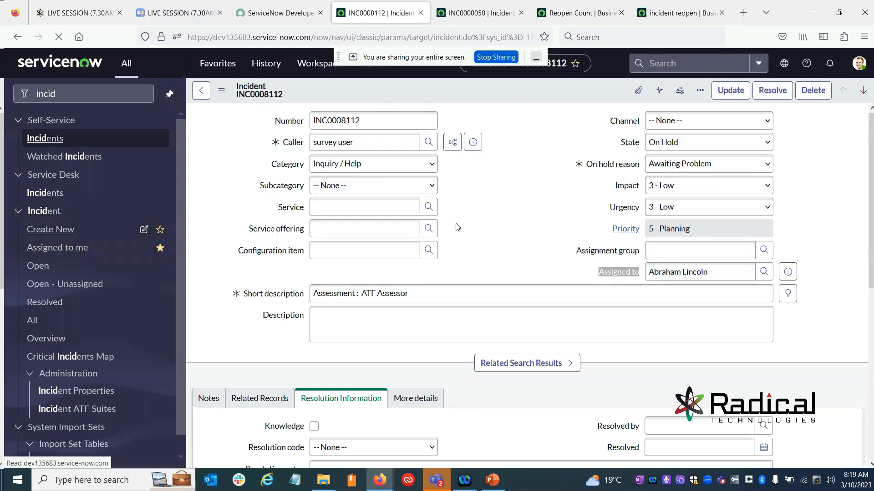
left_click(343, 142)
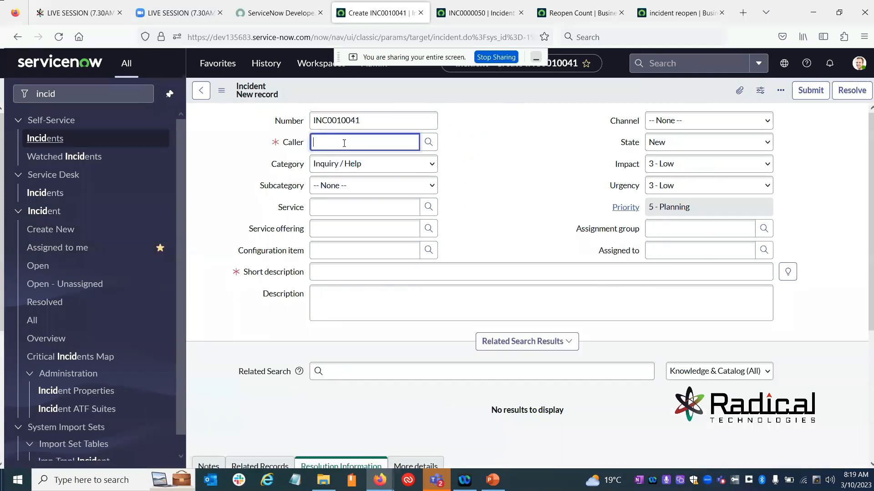
left_click(343, 173)
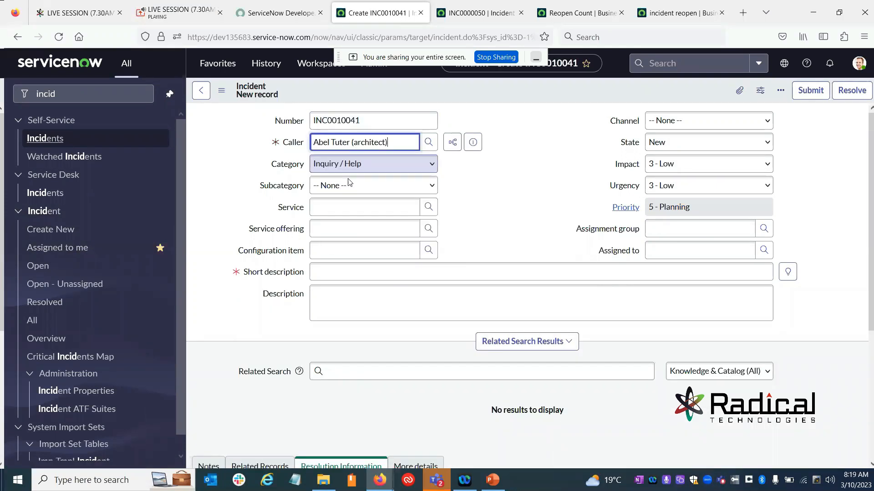
left_click(341, 272)
type("tdsf")
left_click(349, 298)
type("dfs")
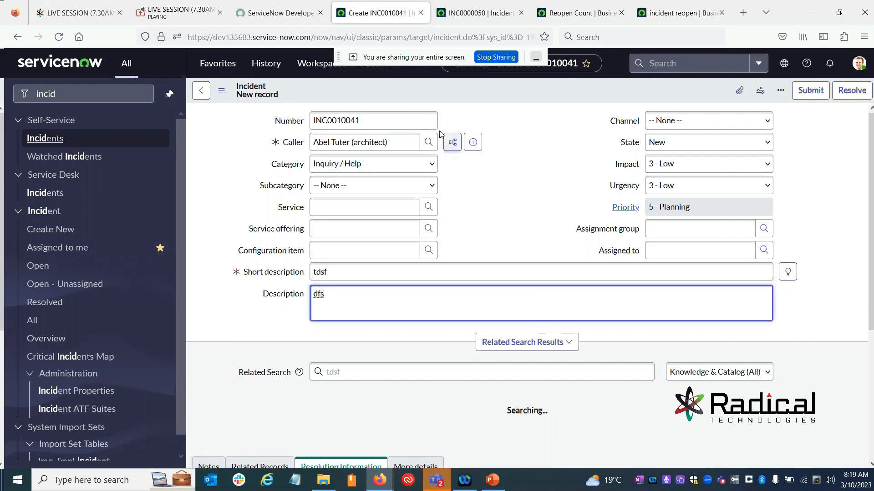
right_click(422, 88)
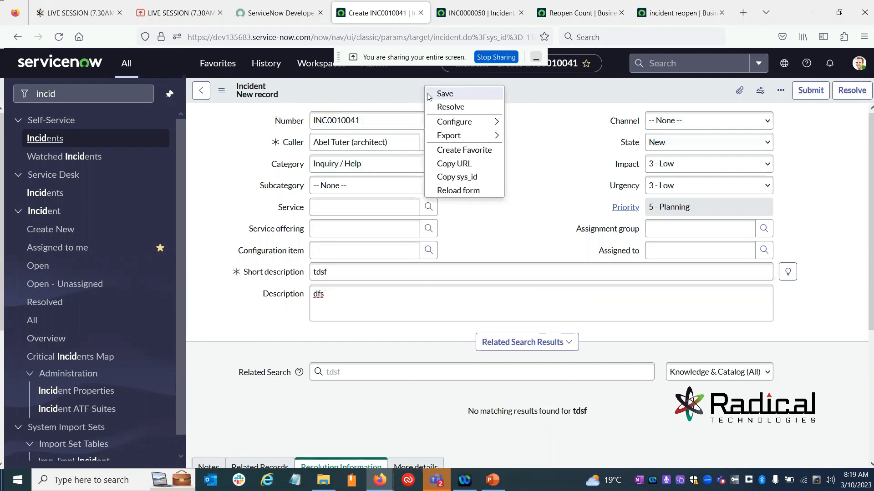
left_click(445, 94)
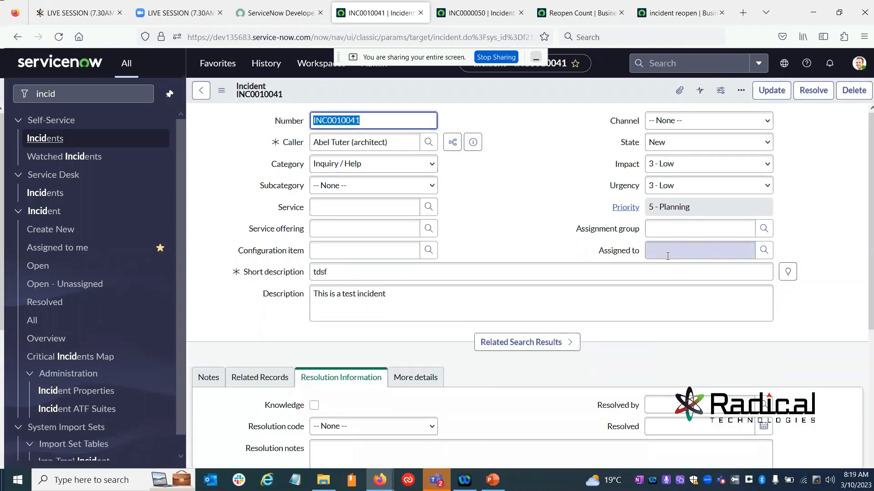
Assign the saved incident to the first recently selected person in the Assigned to field, and save the record.
left_click(744, 249)
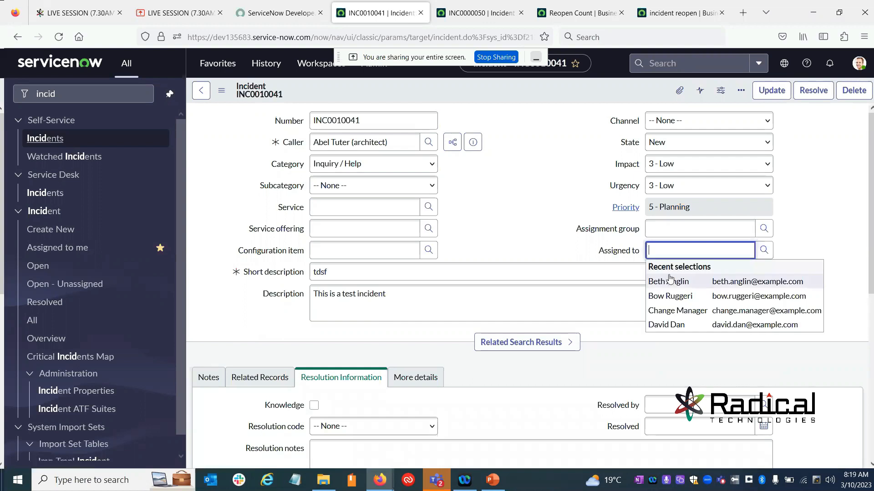
left_click(666, 280)
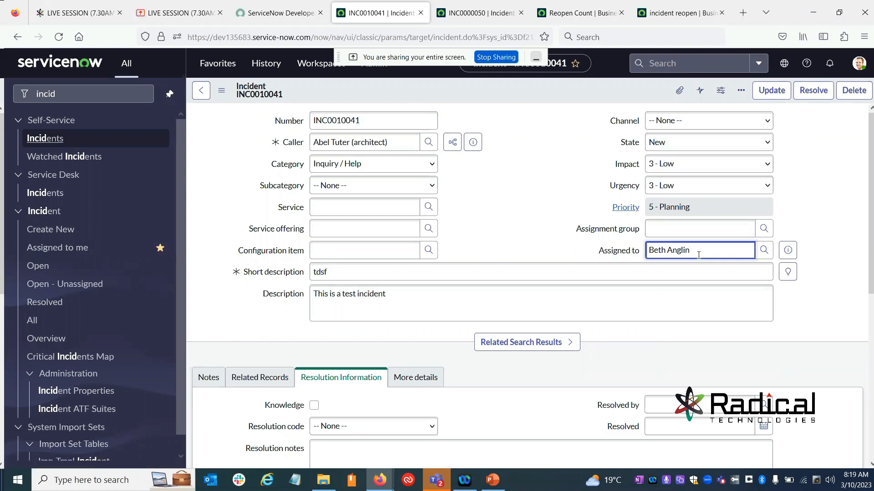
right_click(465, 85)
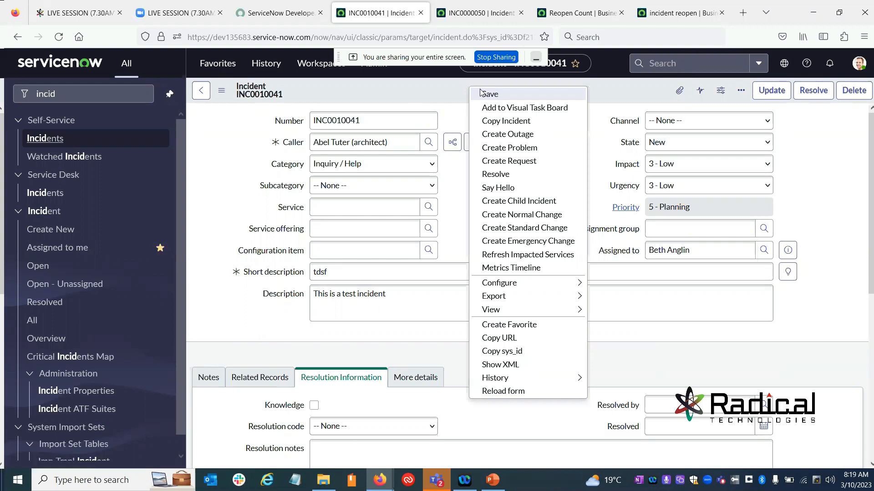
left_click(480, 91)
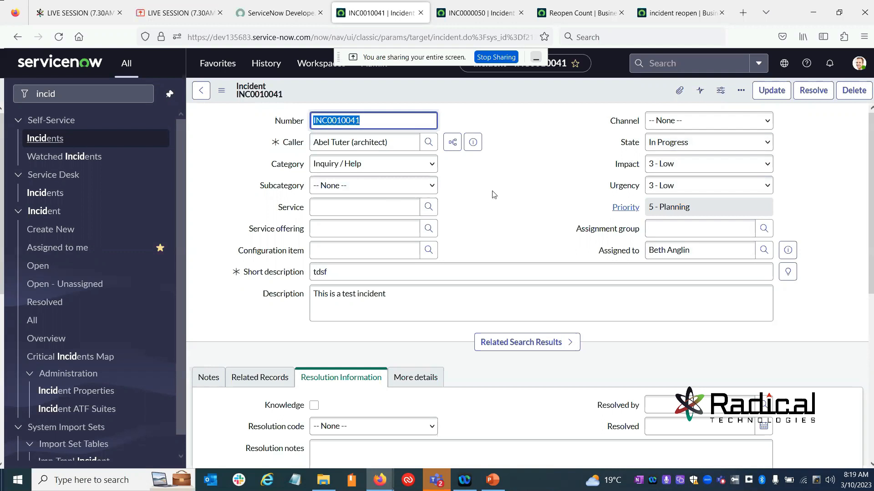
Clear the incident's Assigned to field, discard that change and start another new incident record.
left_click_drag(704, 248, 478, 231)
key("BackSpace")
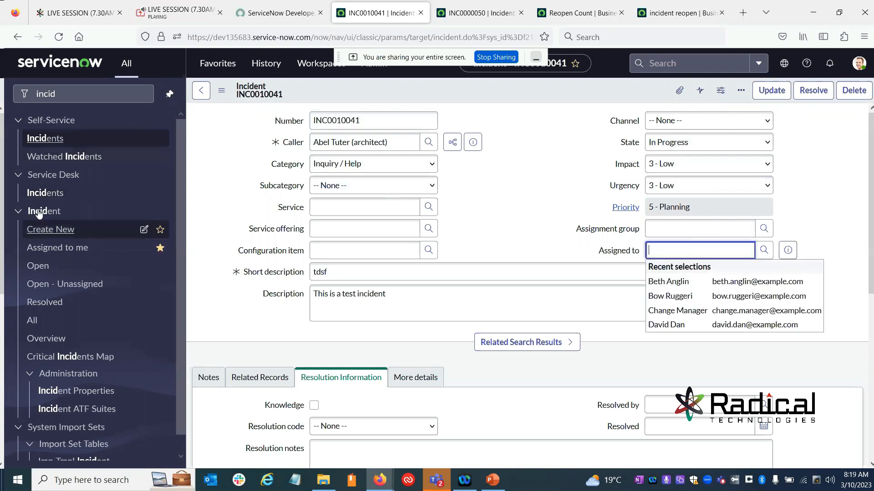
left_click(42, 231)
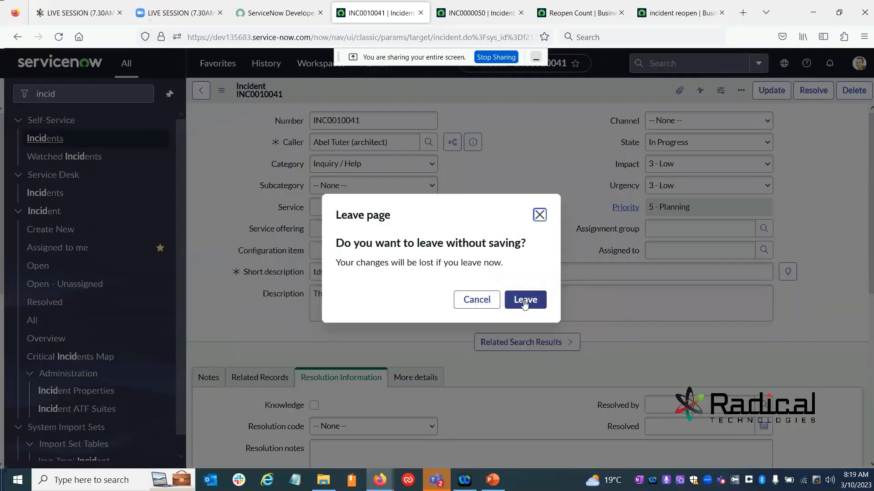
left_click(525, 300)
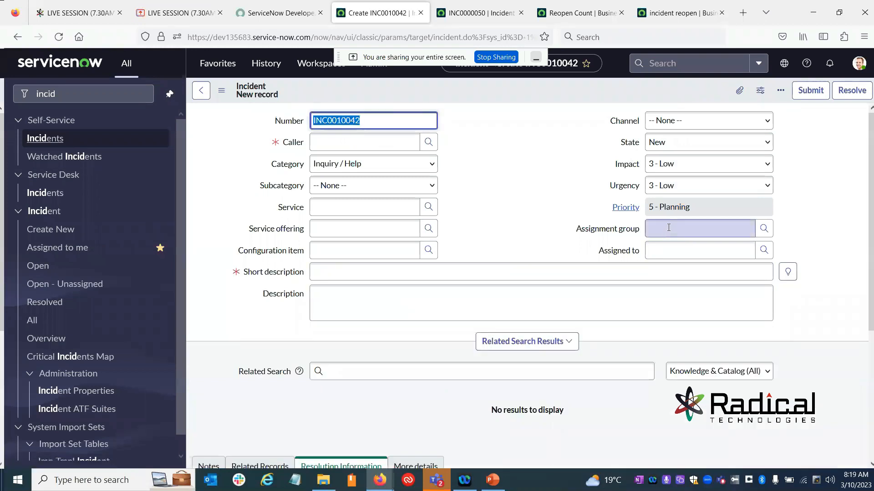
Fill in the new incident with short description "dsf", description "df" and a recently used caller.
left_click(357, 271)
type("dsf")
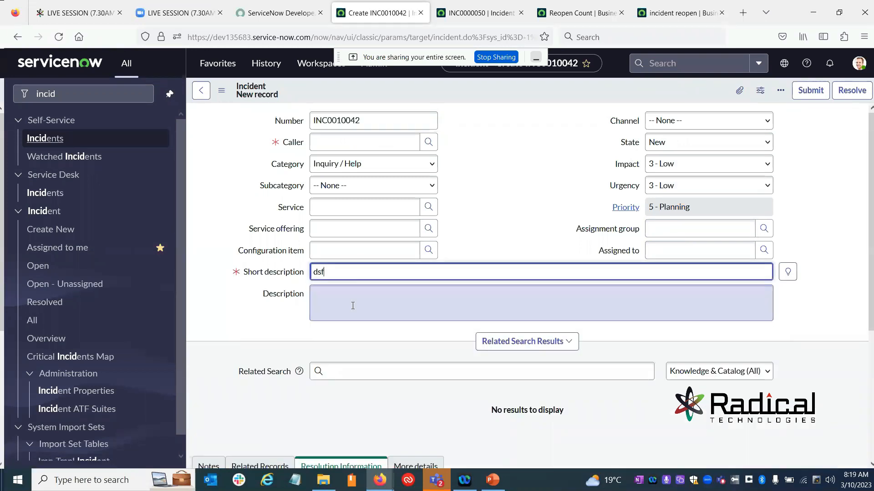
left_click(353, 305)
type("df")
left_click(411, 141)
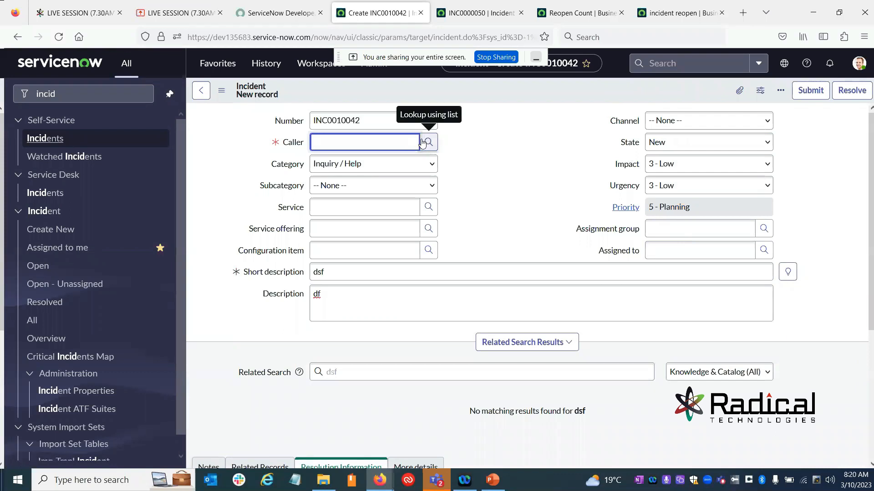
left_click(316, 171)
left_click(532, 270)
Set the incident's Assignment group to Change Management, save the record and review its Assignment group field.
left_click(683, 230)
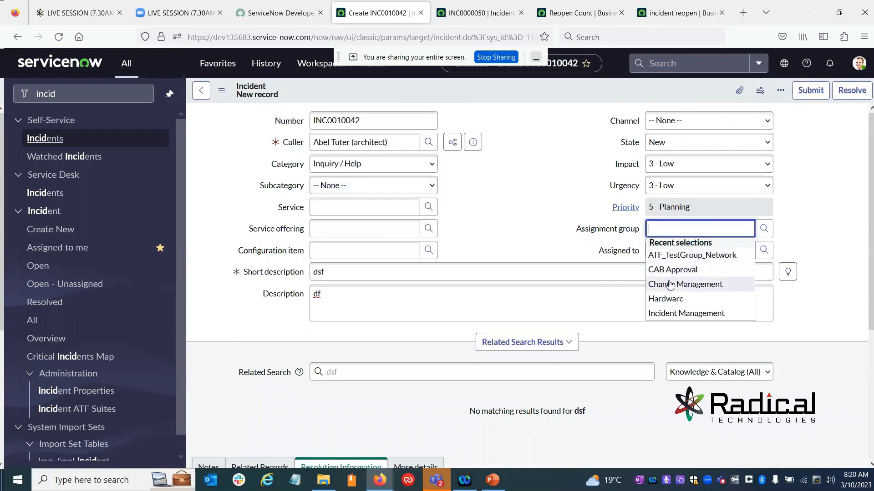
left_click(669, 284)
right_click(458, 95)
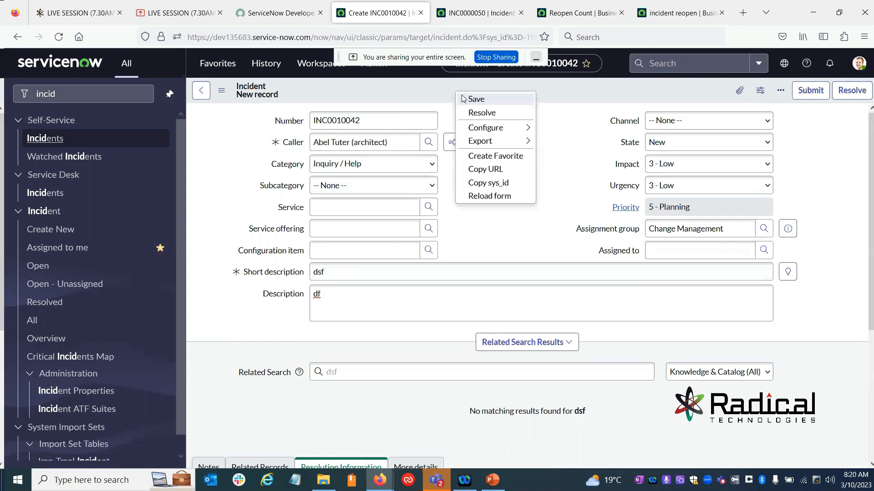
left_click(476, 99)
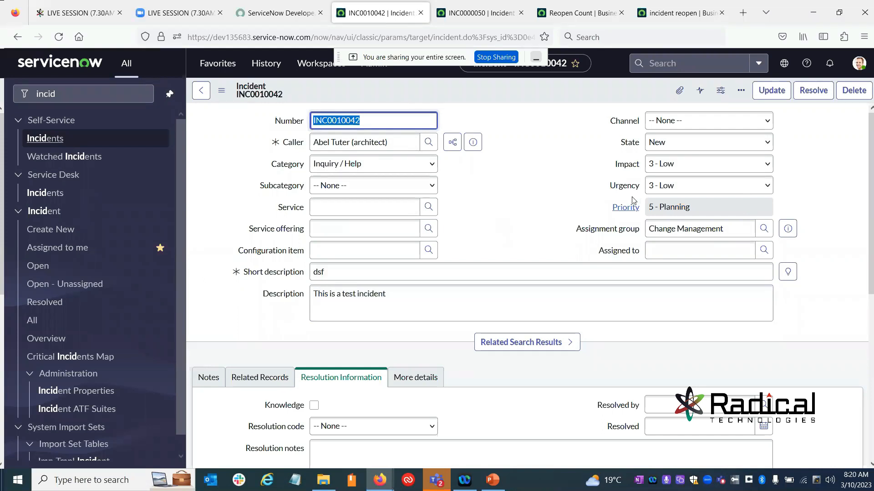
left_click_drag(576, 229, 641, 235)
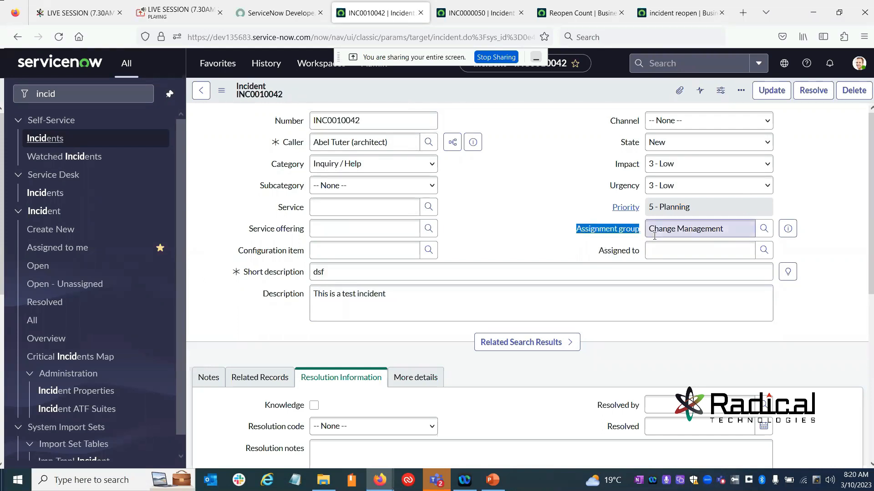
triple_click(651, 229)
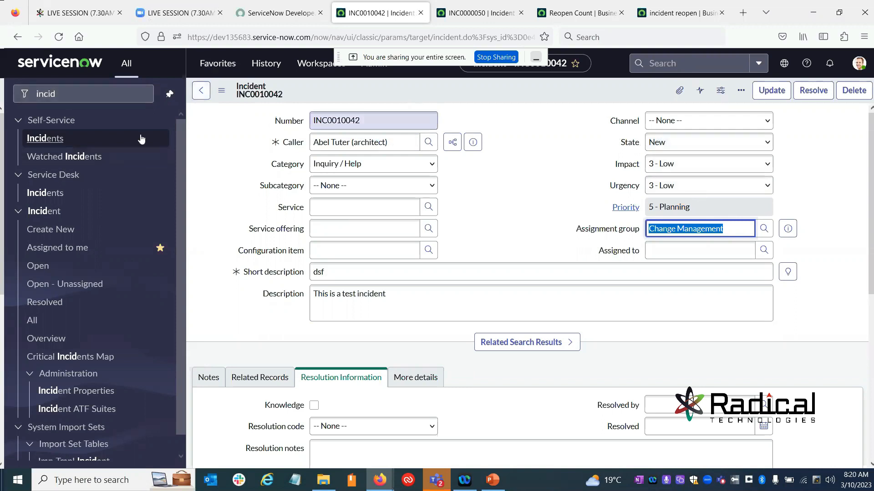
Find "business rul" in the navigator and open the Business Rules list under System Definition in a new browser tab.
left_click(13, 91)
key("ctrl+a")
type("business")
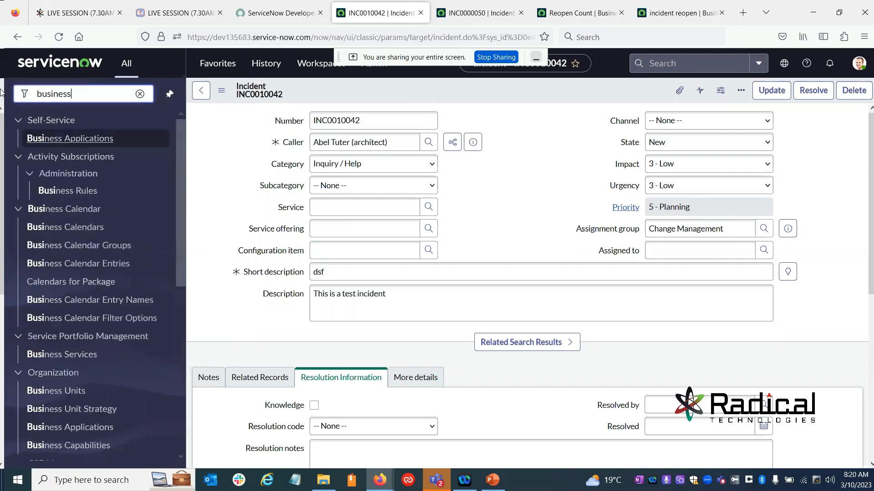
type(" rul")
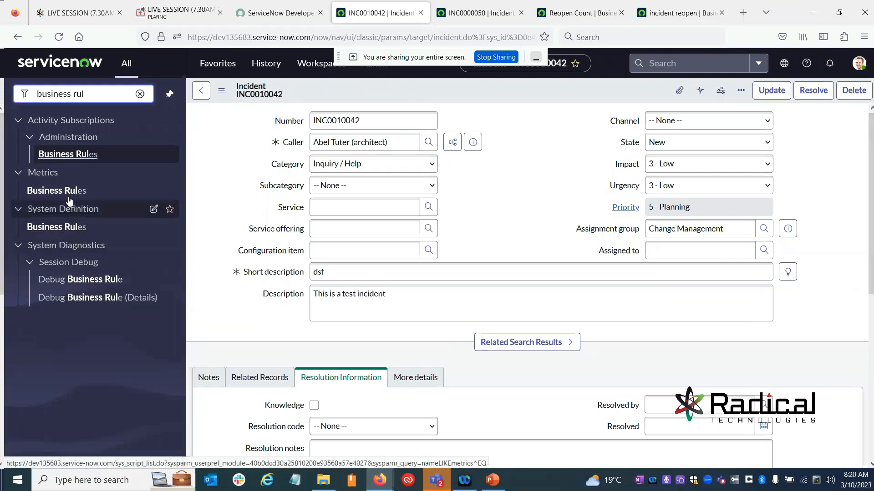
left_click(57, 227)
left_click(57, 227)
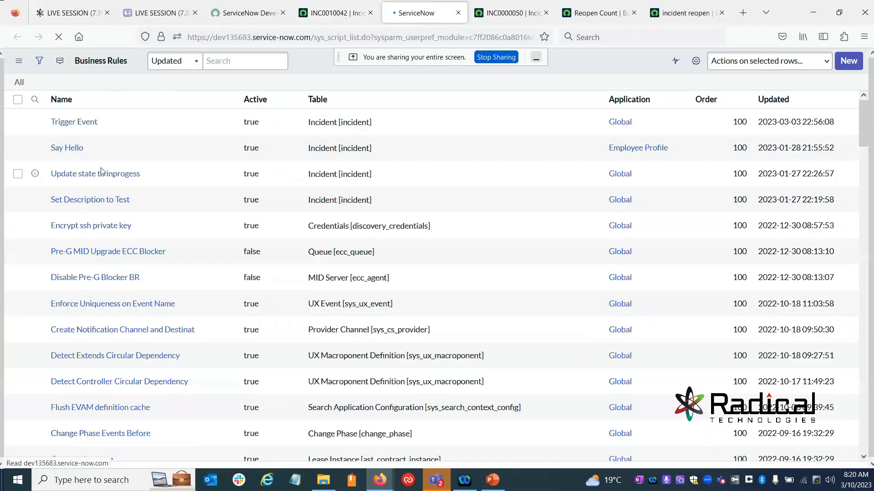
scroll(190, 322, "down", 10)
scroll(167, 304, "up", 10)
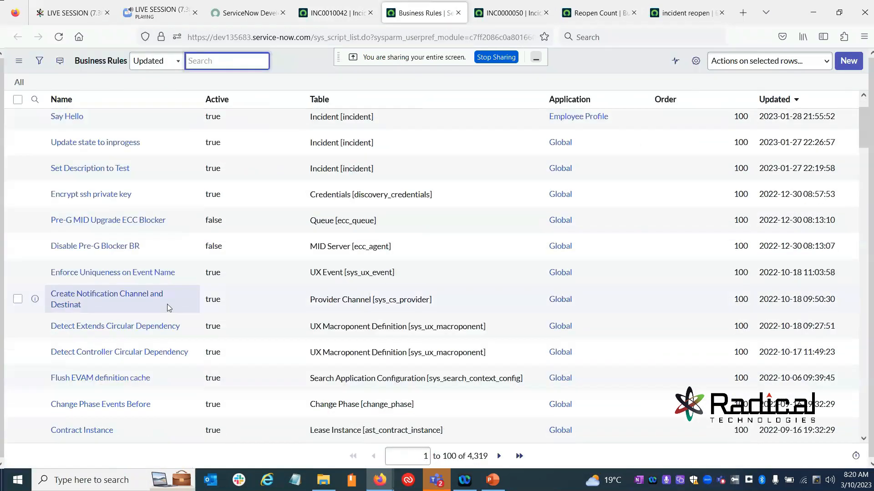
Create a new business rule and name it "Set incident to inprogress on assingment".
left_click(848, 62)
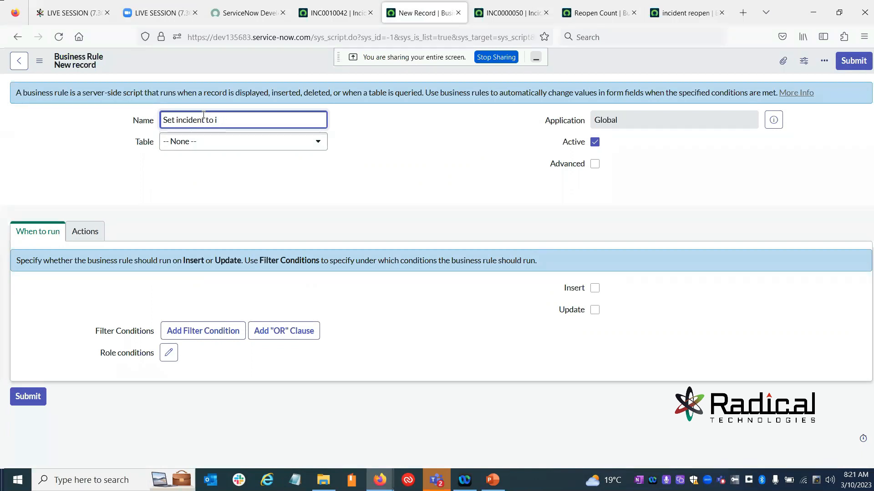
type("pro")
key("BackSpace")
type("ss on assingment")
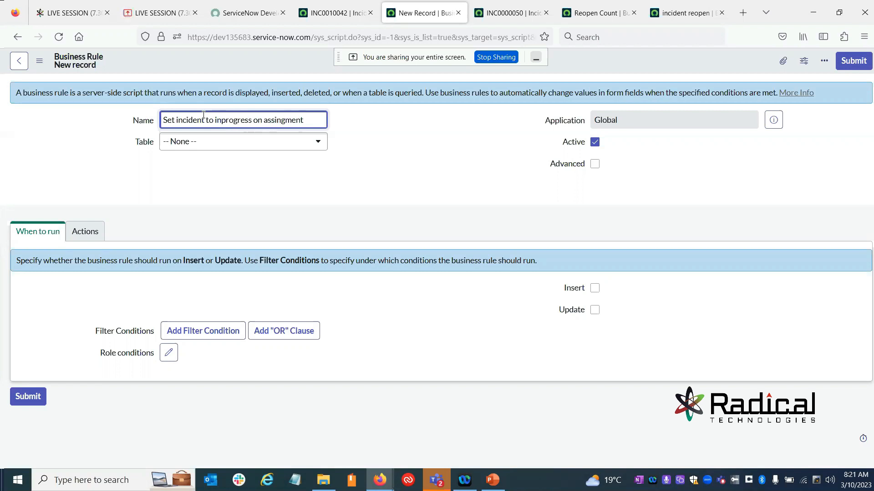
left_click(262, 177)
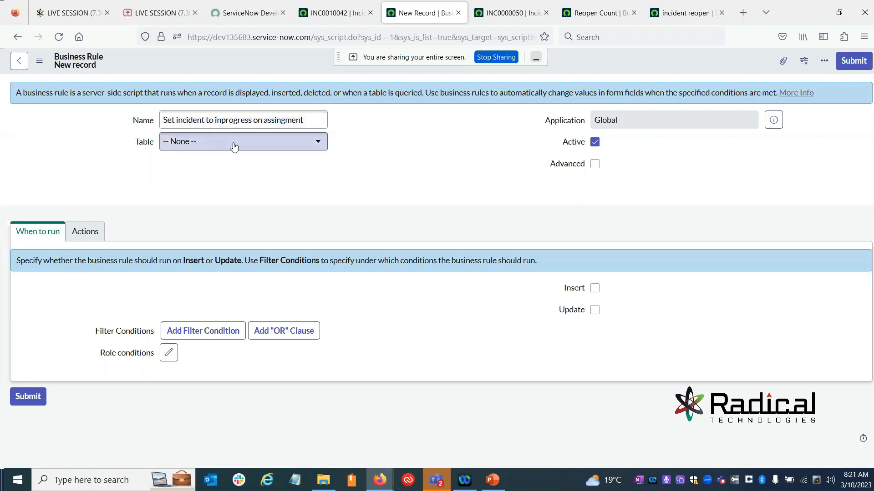
Set the business rule's table to Incident [incident] and save the record without leaving the form.
left_click(271, 149)
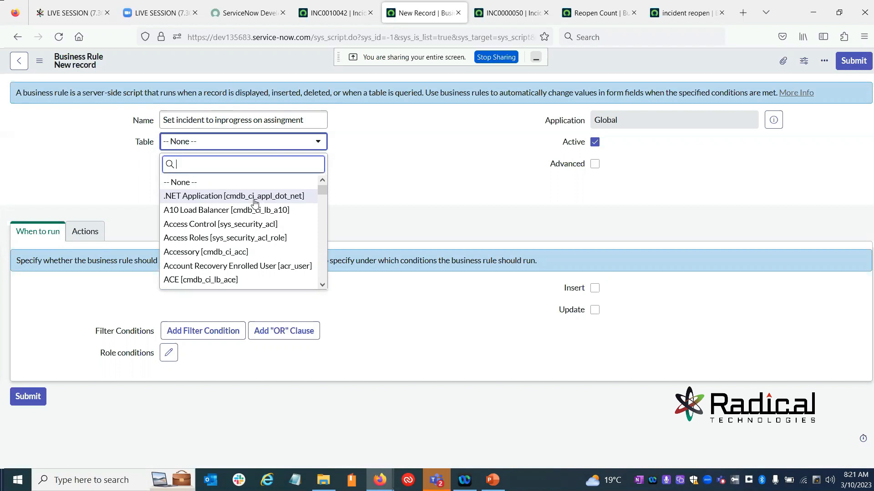
type("incident")
left_click(214, 196)
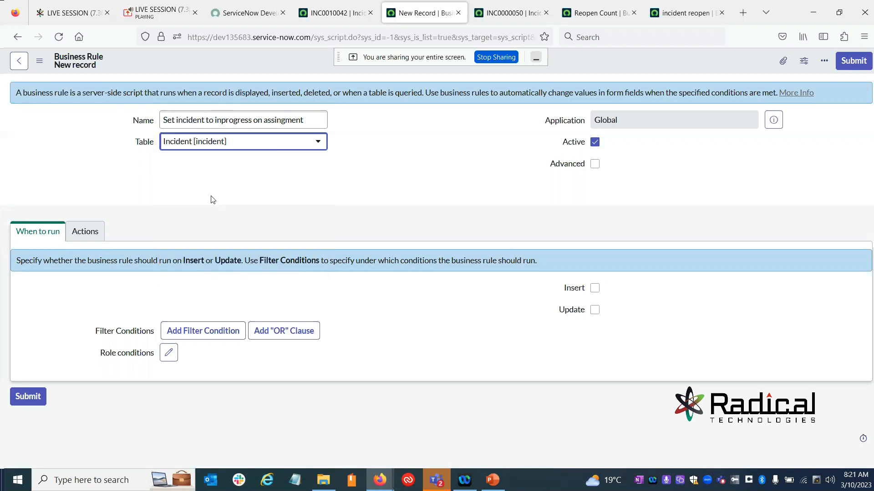
left_click(299, 327)
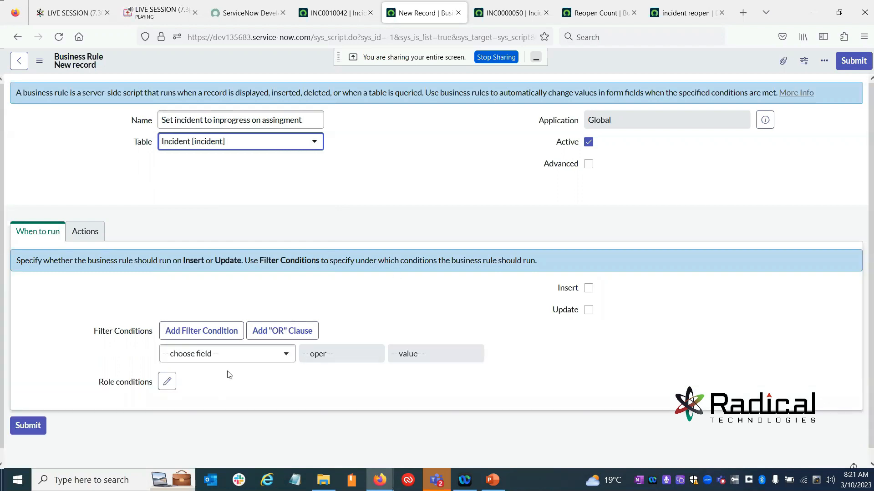
right_click(157, 51)
left_click(180, 60)
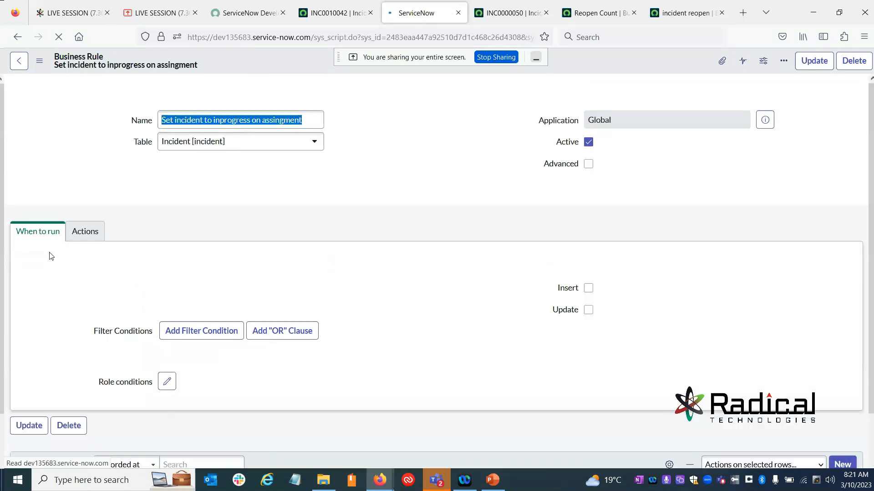
Enable the Advanced option for the business rule and make it run on Update.
scroll(136, 256, "down", 3)
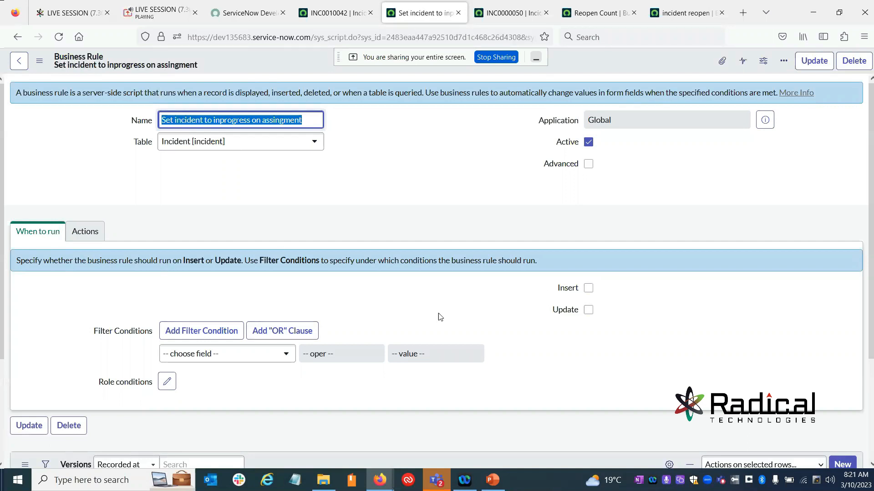
left_click(588, 164)
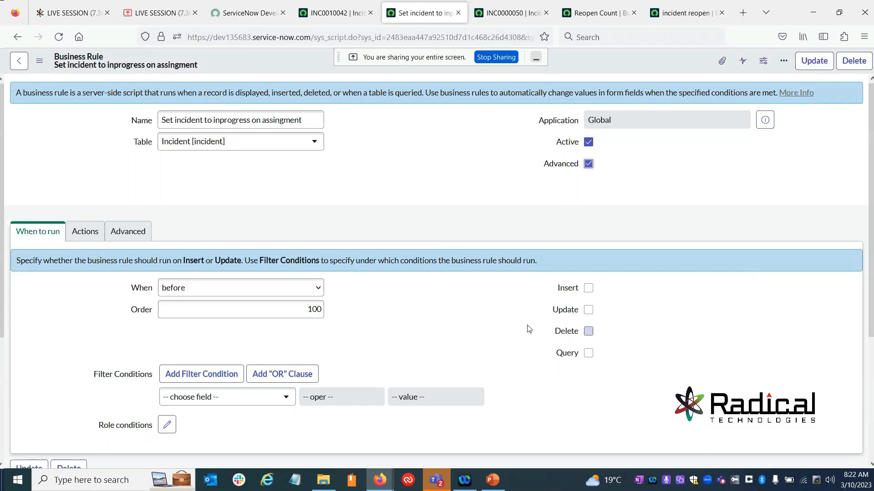
left_click(586, 311)
Define the filter condition State is New for the business rule.
scroll(318, 324, "down", 2)
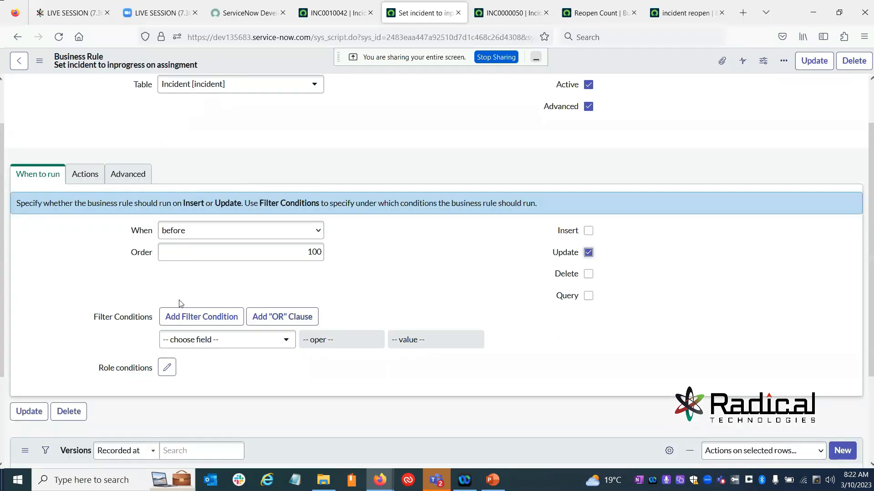
left_click(256, 346)
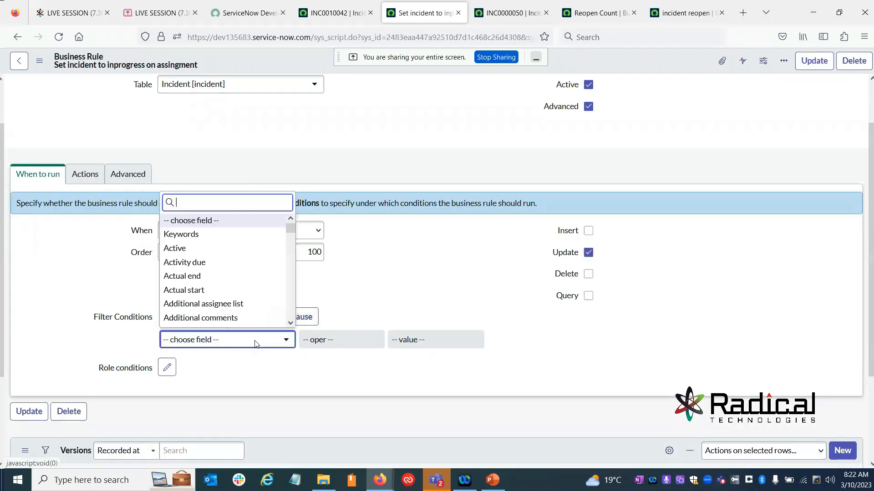
scroll(240, 310, "down", 1)
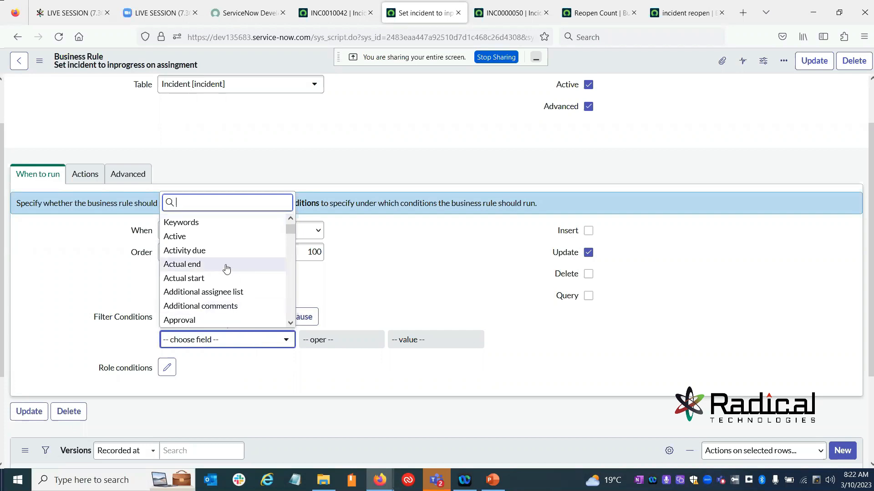
type("state")
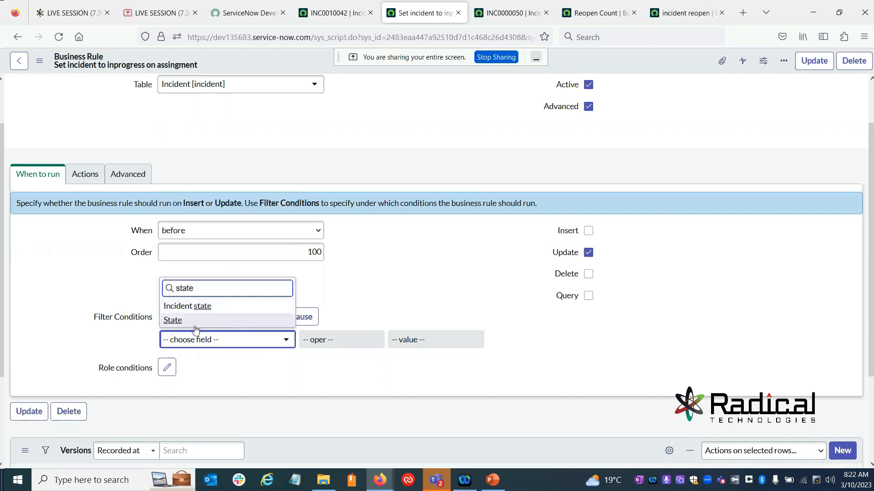
left_click(177, 322)
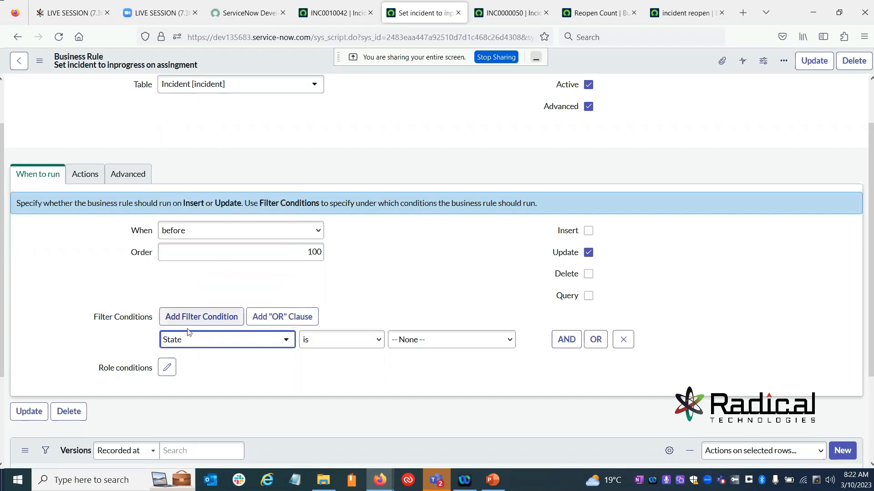
left_click(422, 348)
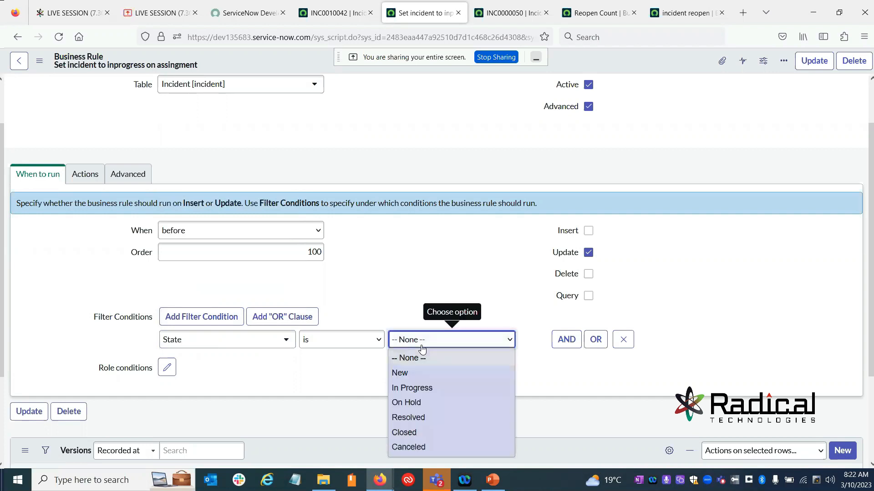
left_click(408, 370)
left_click(367, 379)
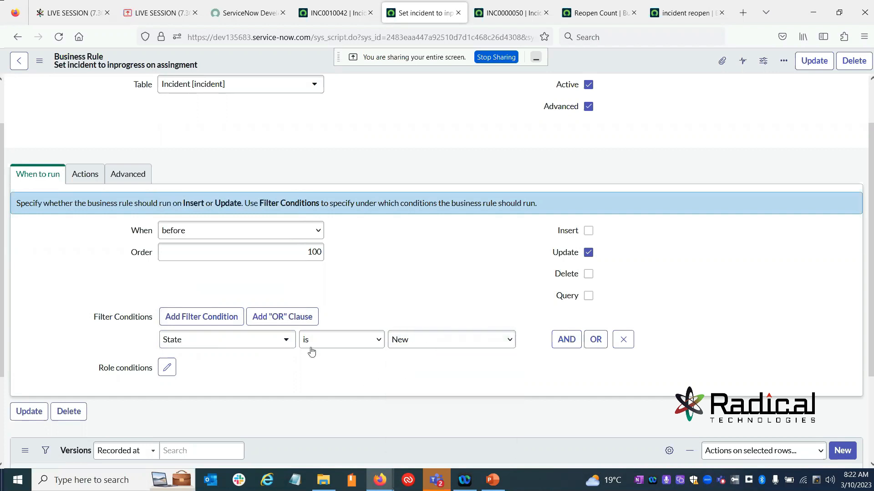
left_click(564, 342)
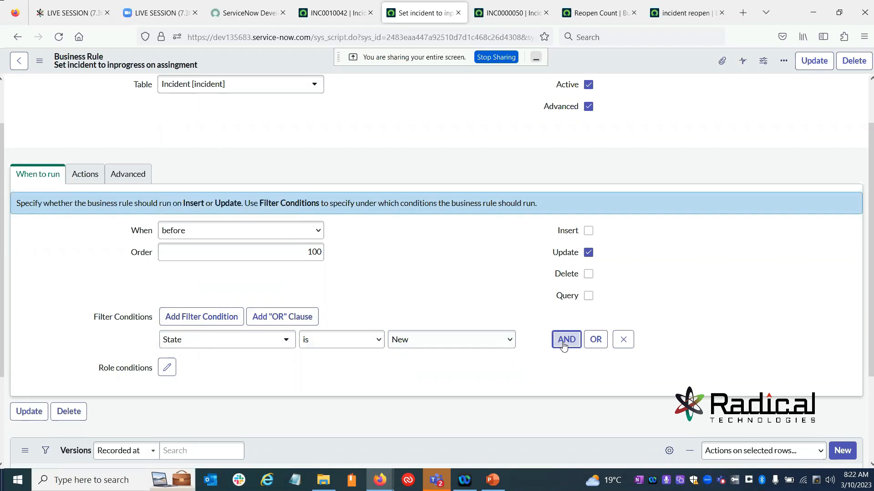
left_click(204, 386)
scroll(205, 335, "down", 1)
type("ass")
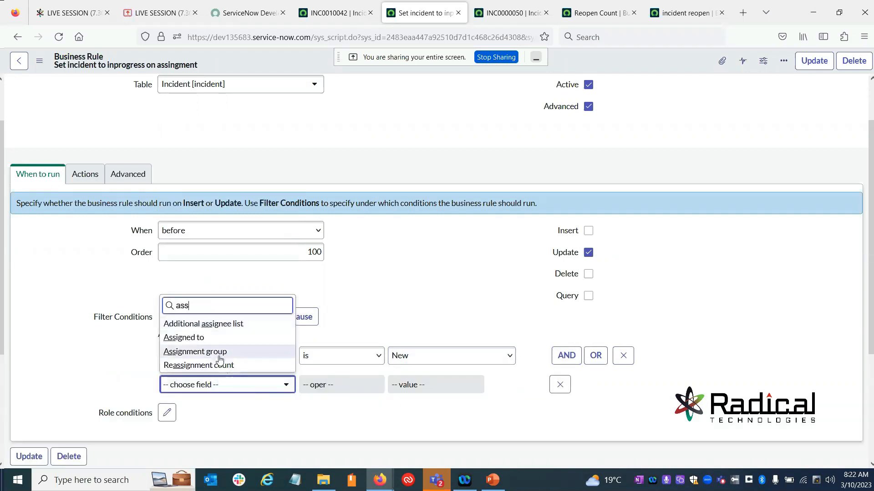
left_click(221, 352)
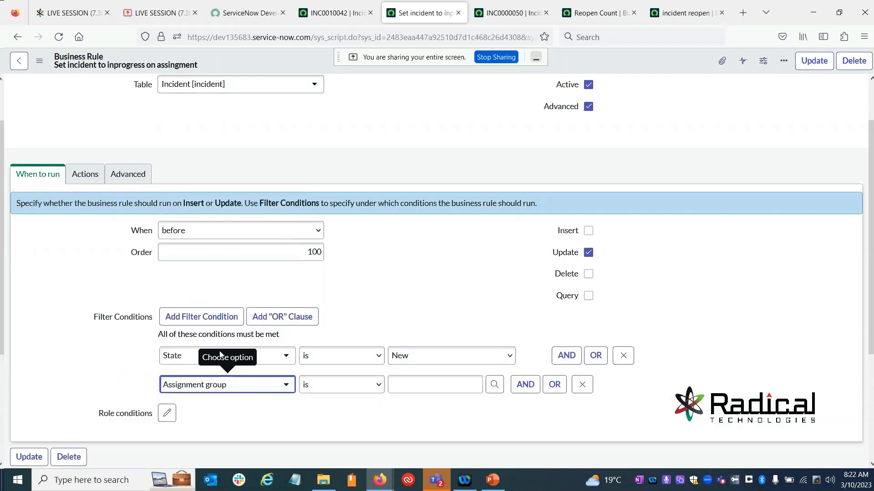
left_click(367, 388)
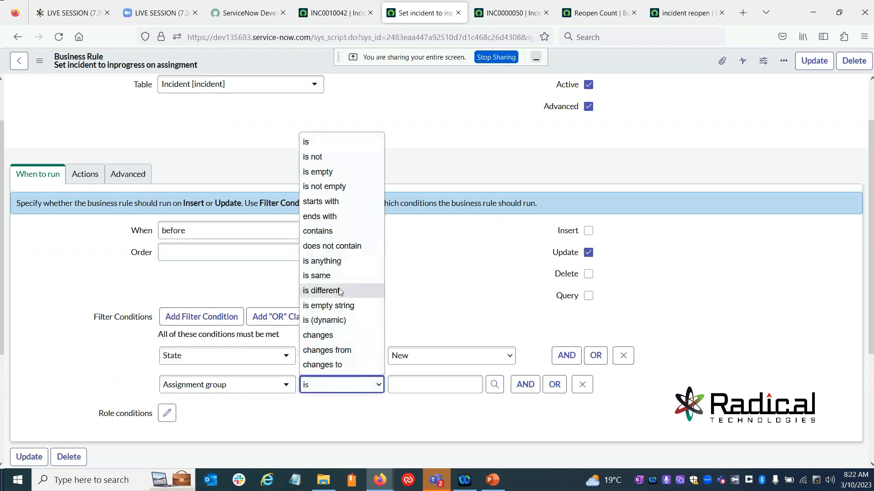
left_click(324, 173)
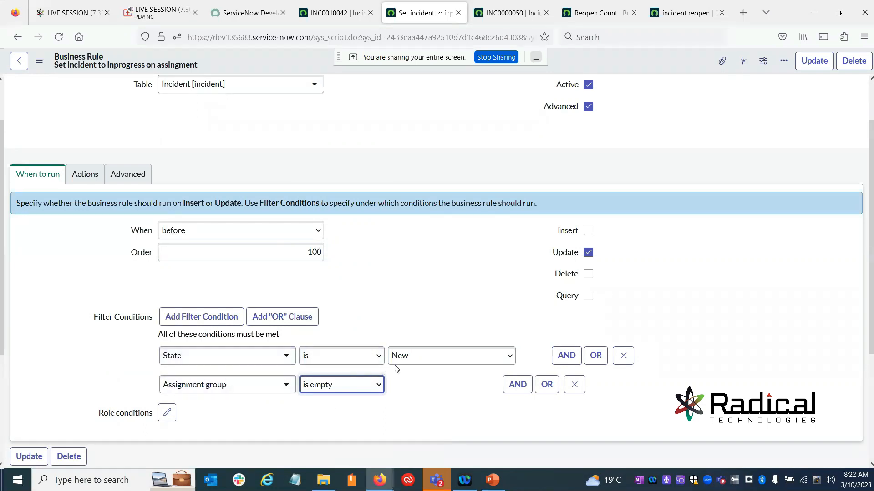
left_click(574, 385)
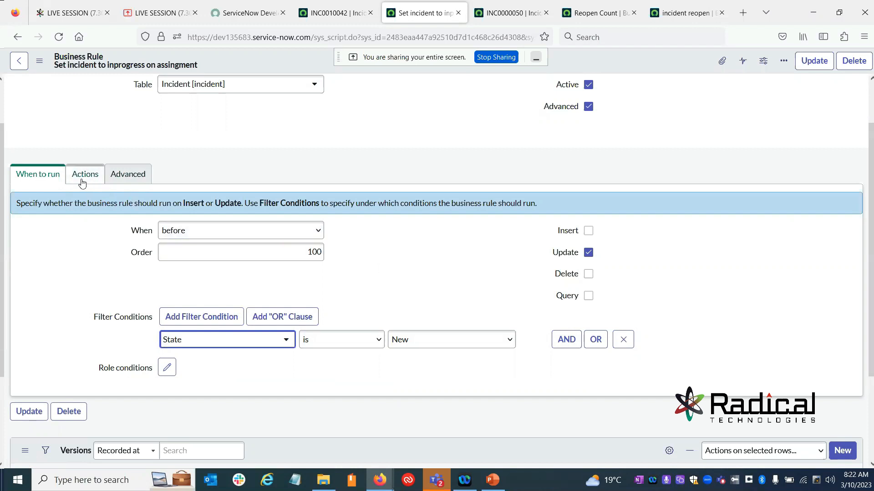
Add an AND filter condition requiring that Assignment group changes.
left_click(562, 344)
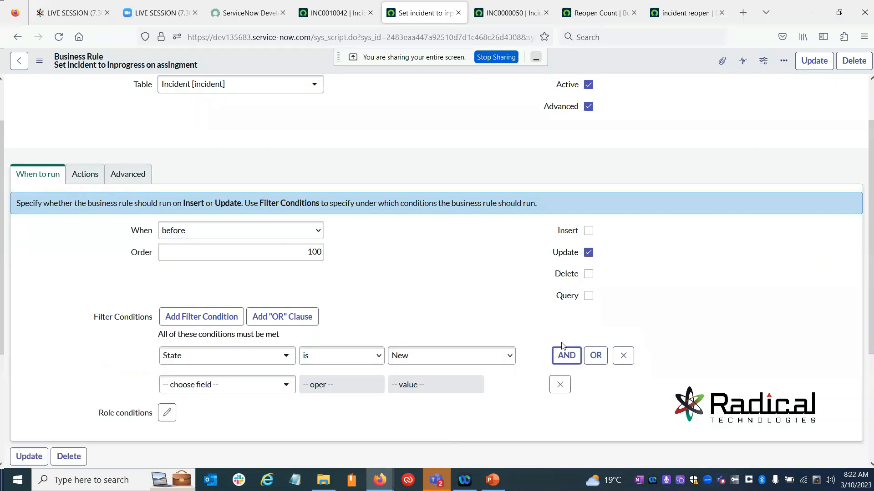
left_click(203, 384)
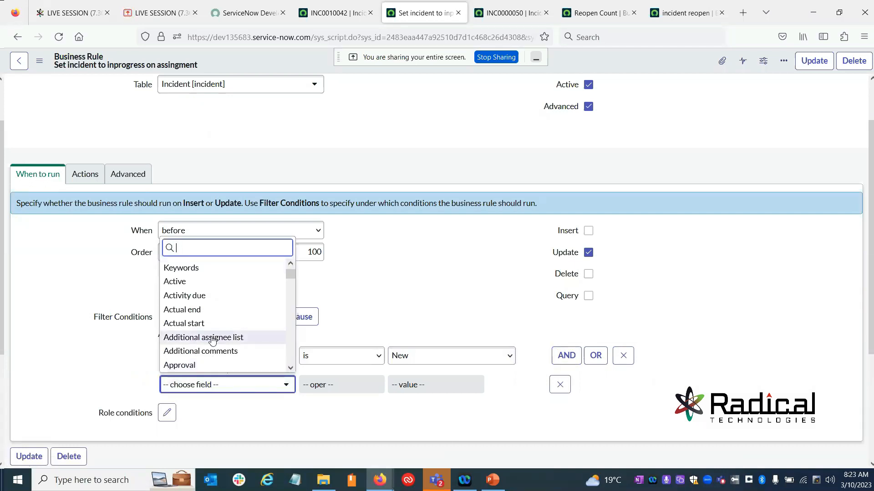
type("ass")
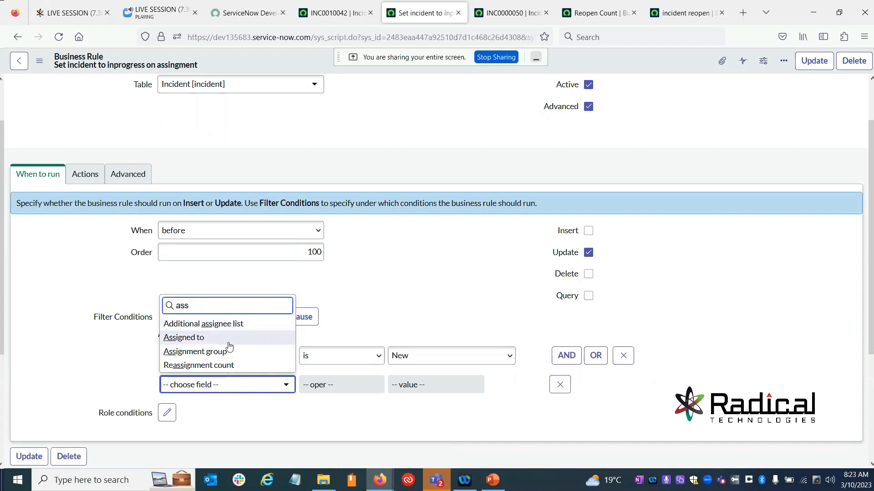
left_click(184, 355)
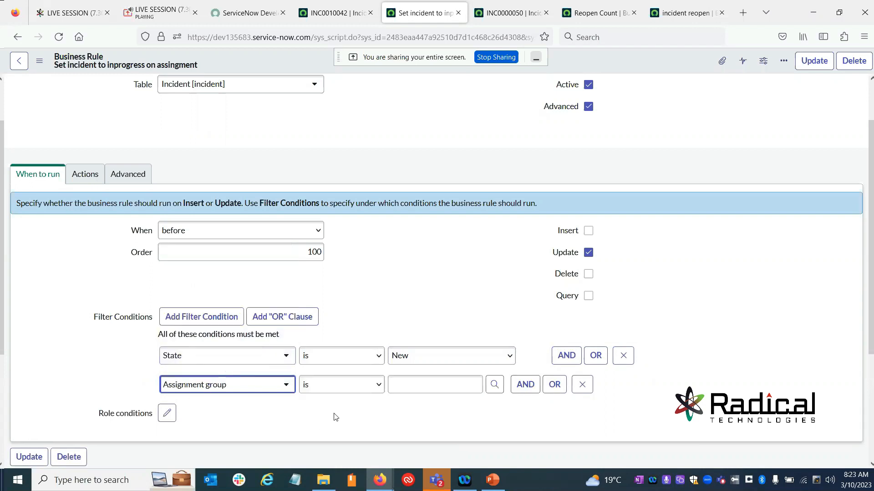
left_click(362, 385)
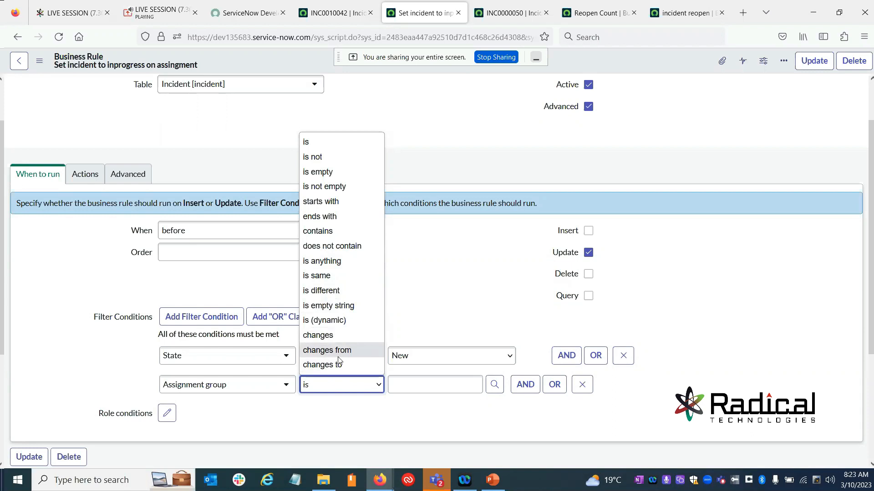
left_click(321, 336)
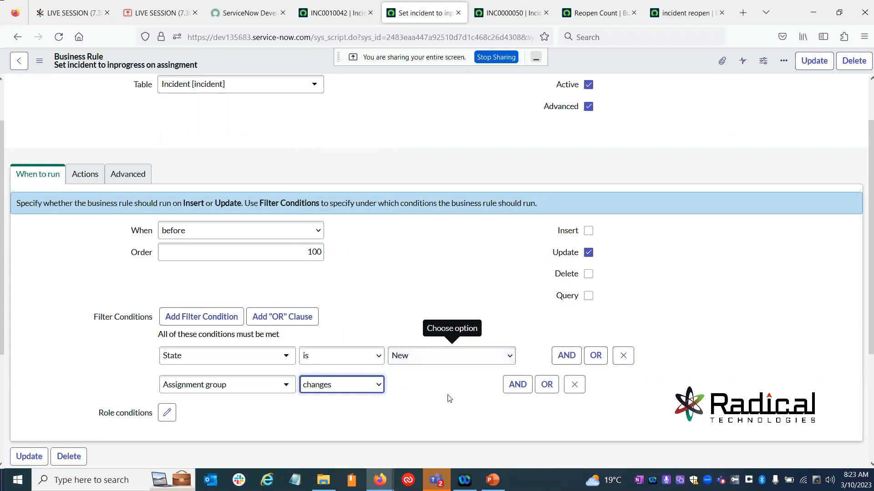
Add a further AND condition that Assignment group is not empty, and save the business rule.
left_click(509, 391)
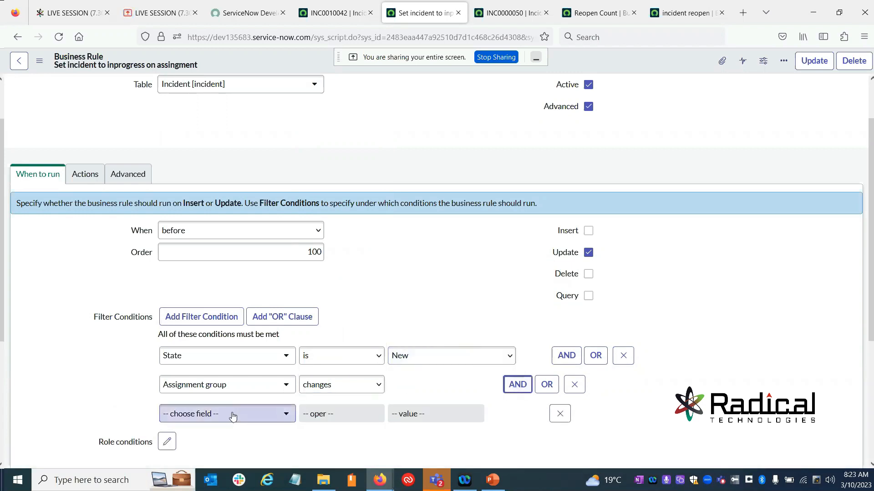
left_click(261, 413)
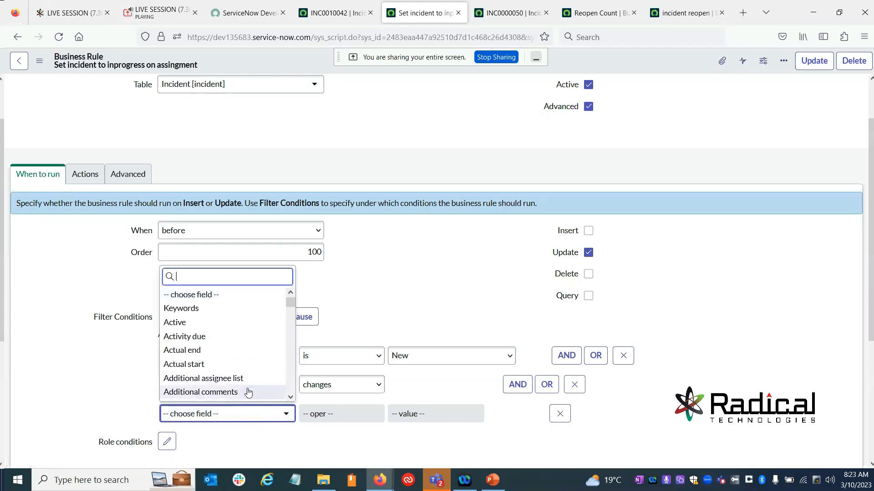
type("as")
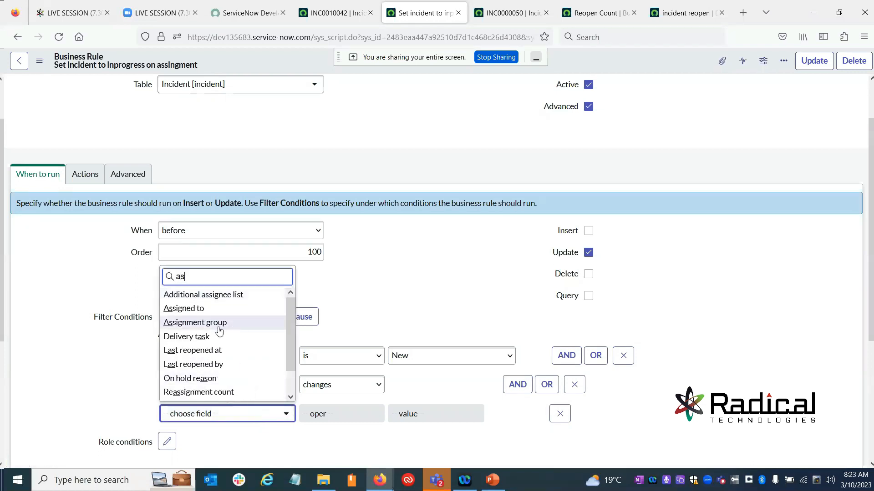
left_click(219, 324)
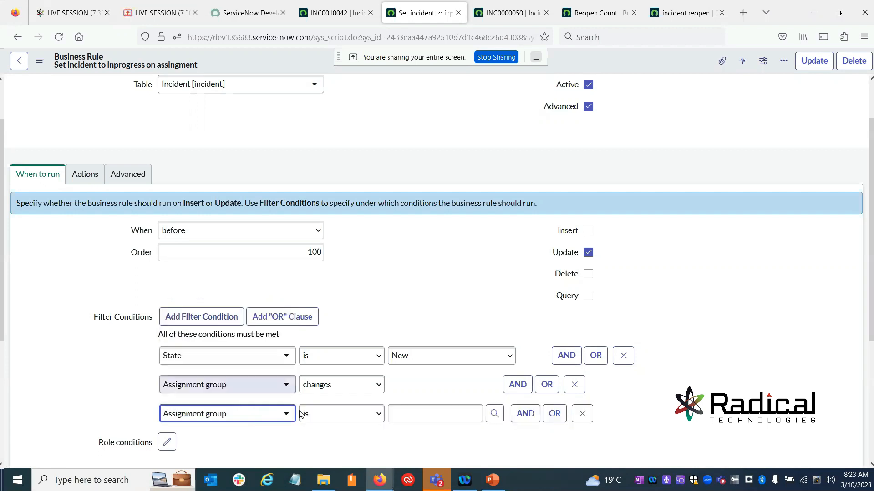
left_click(337, 419)
left_click(330, 214)
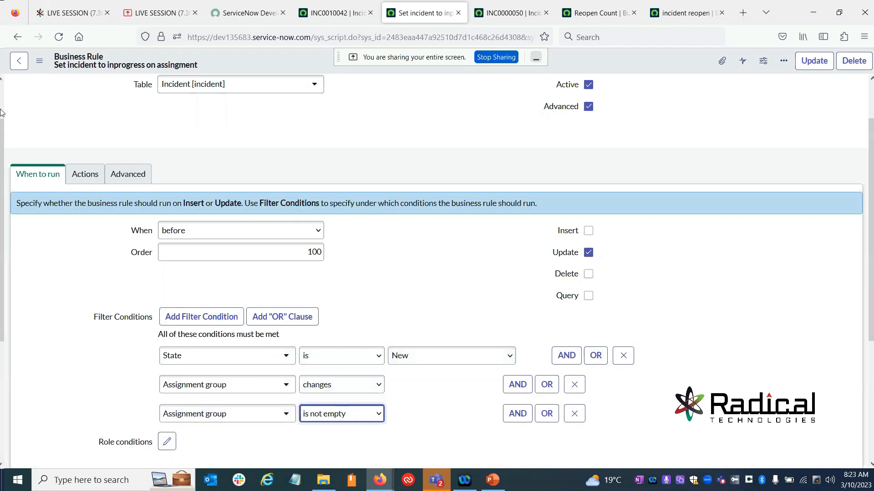
right_click(231, 58)
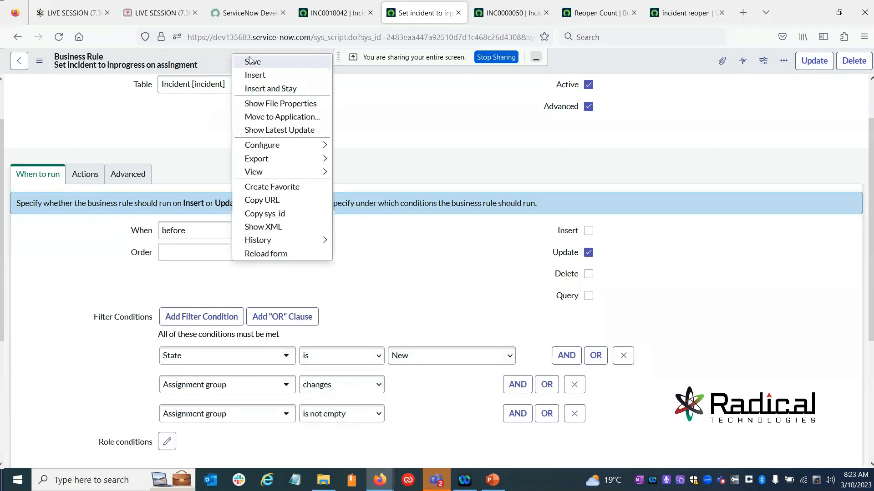
left_click(250, 61)
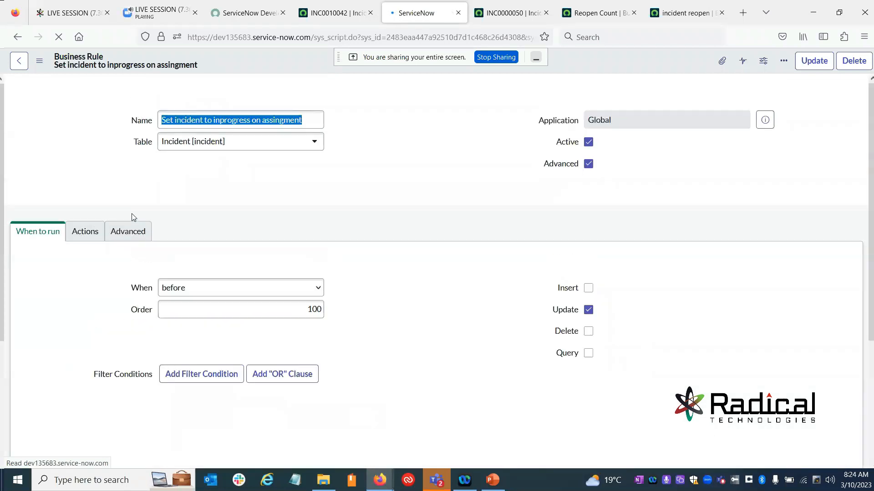
Add a field-value action to the business rule that sets State to In Progress, and save the rule.
left_click(86, 232)
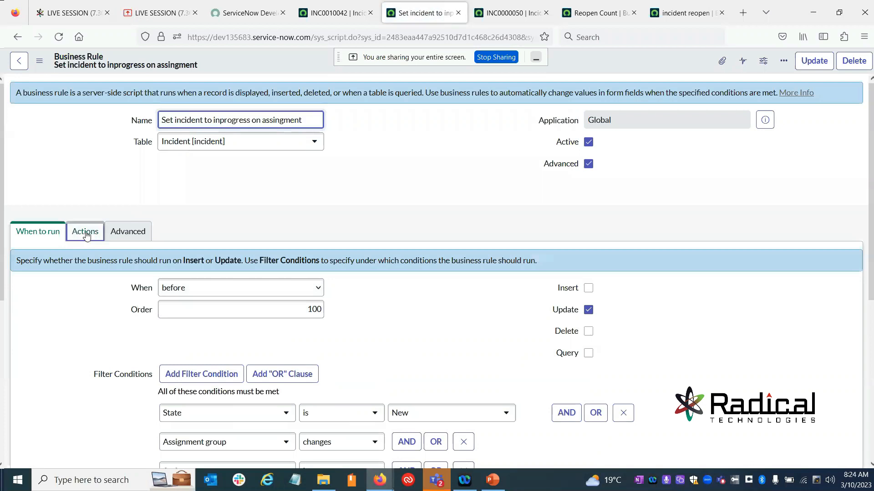
scroll(388, 247, "down", 2)
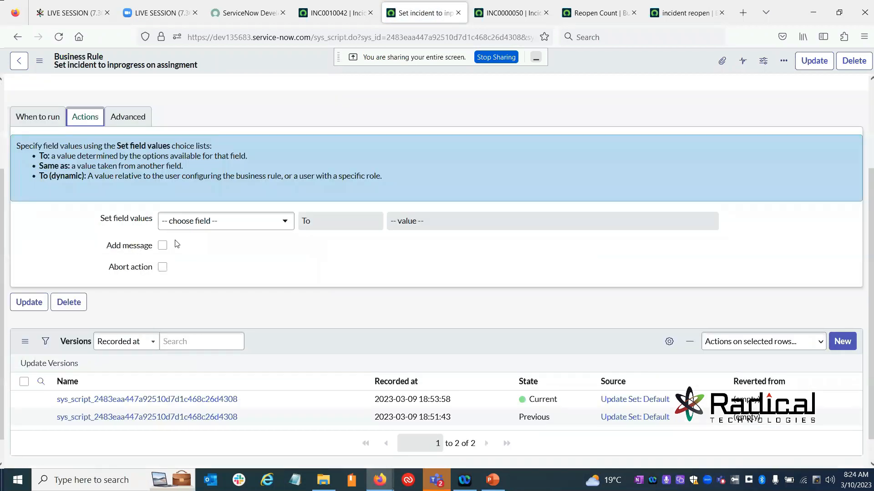
left_click(218, 222)
type("sate")
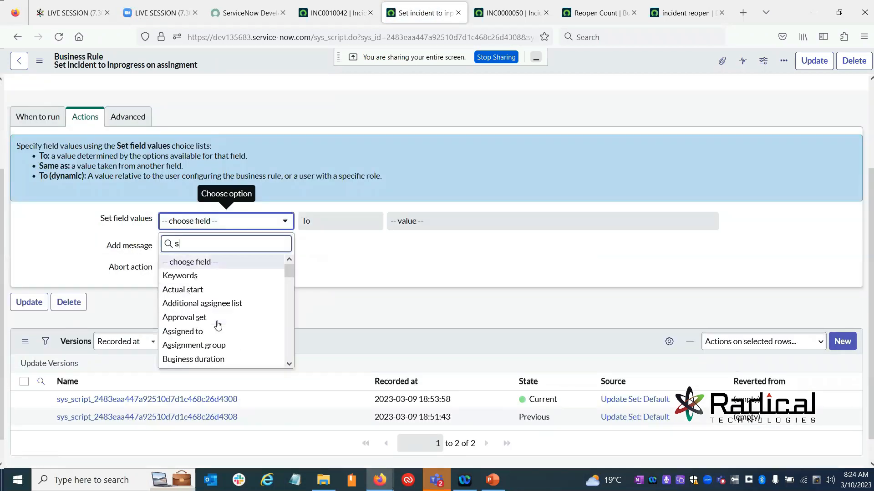
left_click_drag(201, 245, 147, 250)
type("sta")
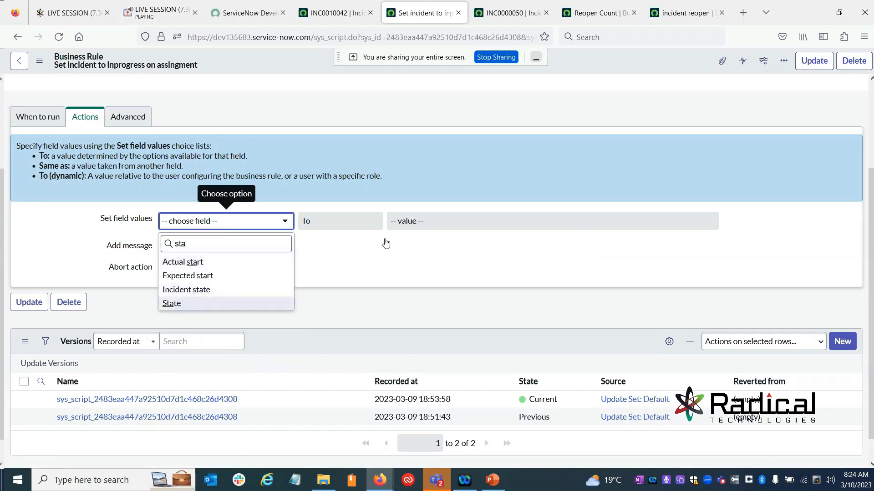
key("Return")
left_click(446, 222)
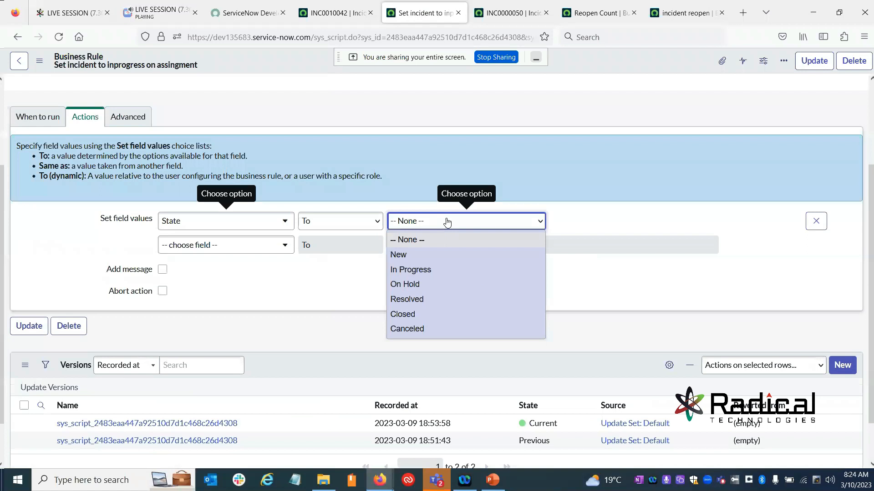
left_click(415, 270)
left_click(492, 305)
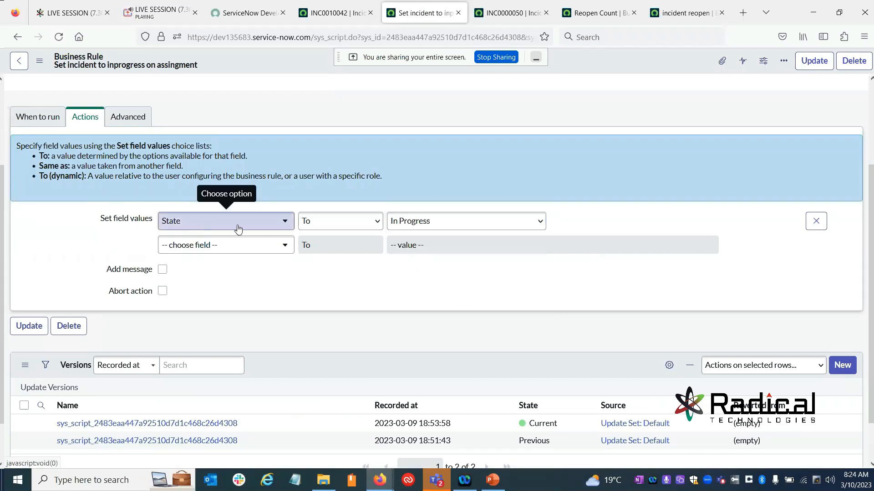
scroll(441, 233, "up", 3)
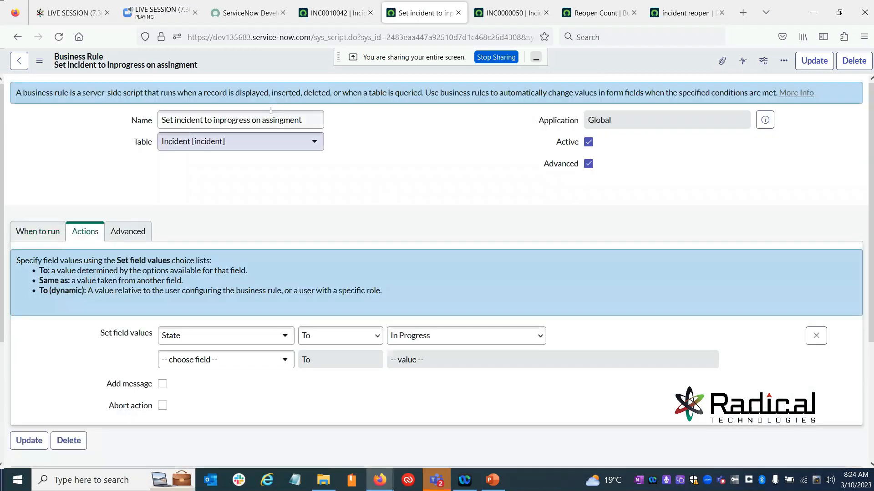
right_click(218, 61)
left_click(228, 69)
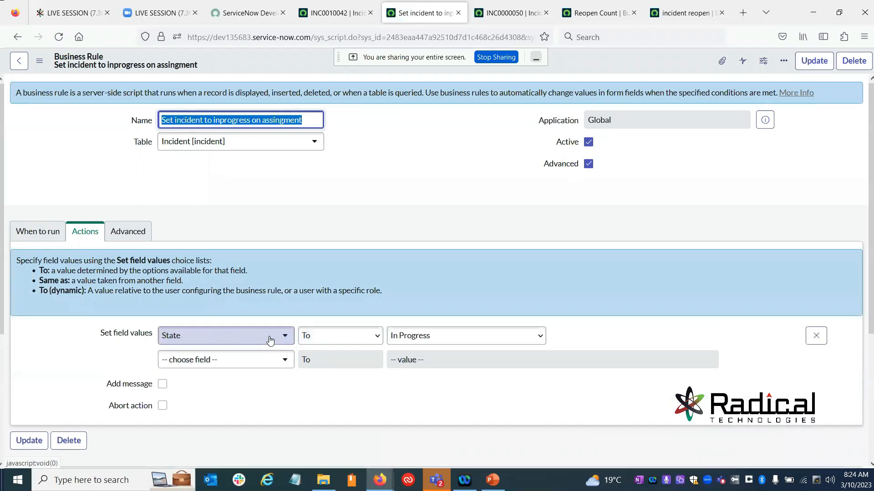
Review the business rule's run timing and filter conditions, and reload incident INC0010042.
left_click(31, 232)
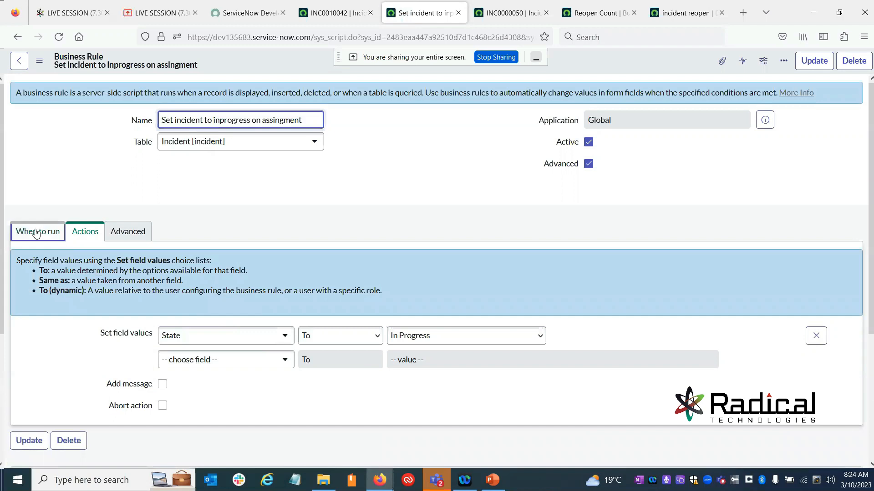
scroll(156, 296, "down", 4)
scroll(159, 296, "up", 4)
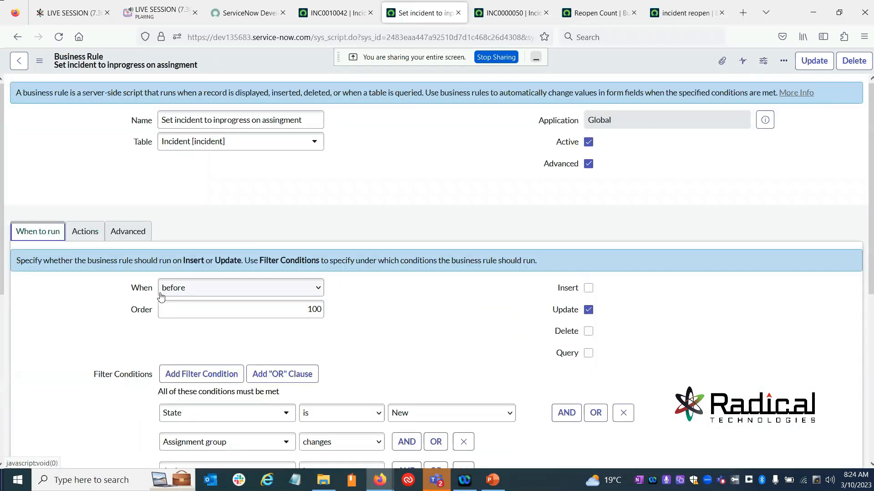
left_click(325, 4)
scroll(442, 235, "down", 5)
scroll(442, 235, "up", 5)
left_click(59, 39)
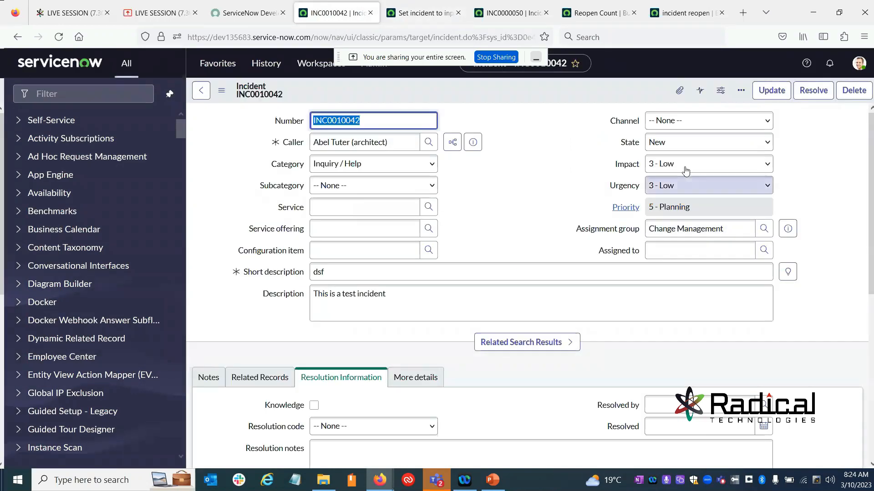
Clear the Assignment group of incident INC0010042 and save the incident.
left_click(687, 228)
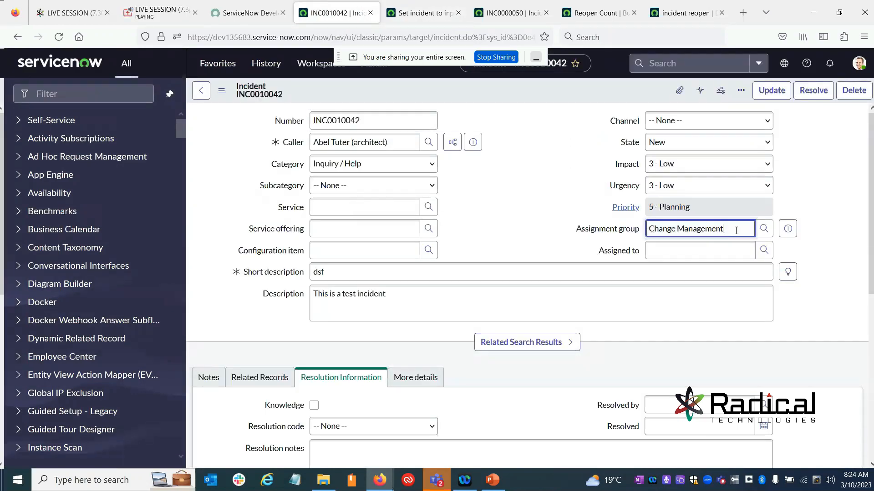
left_click_drag(673, 227, 587, 222)
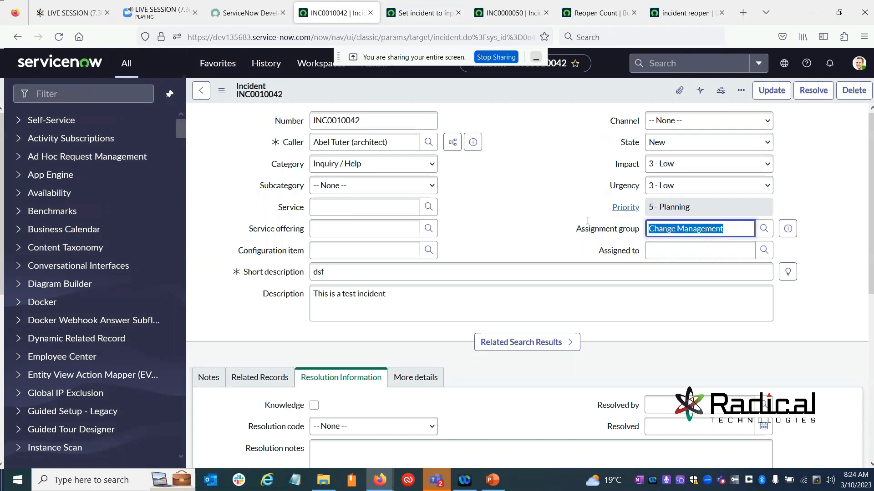
key("BackSpace")
left_click(507, 225)
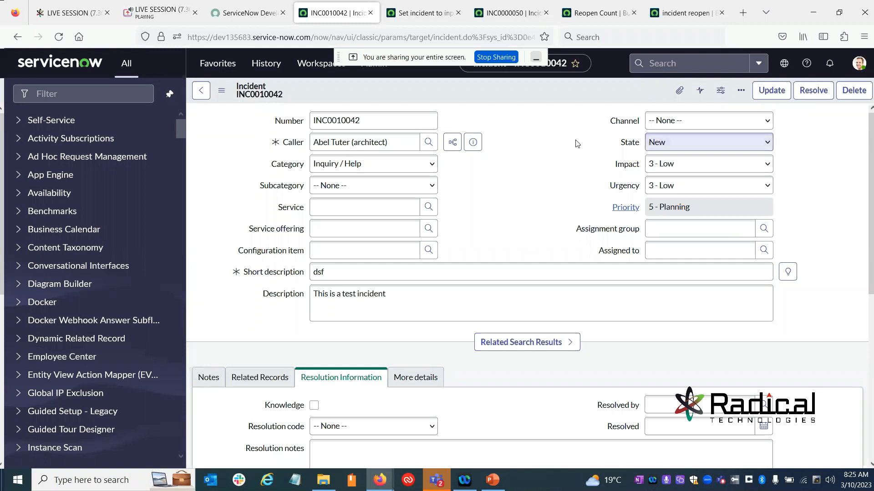
right_click(362, 88)
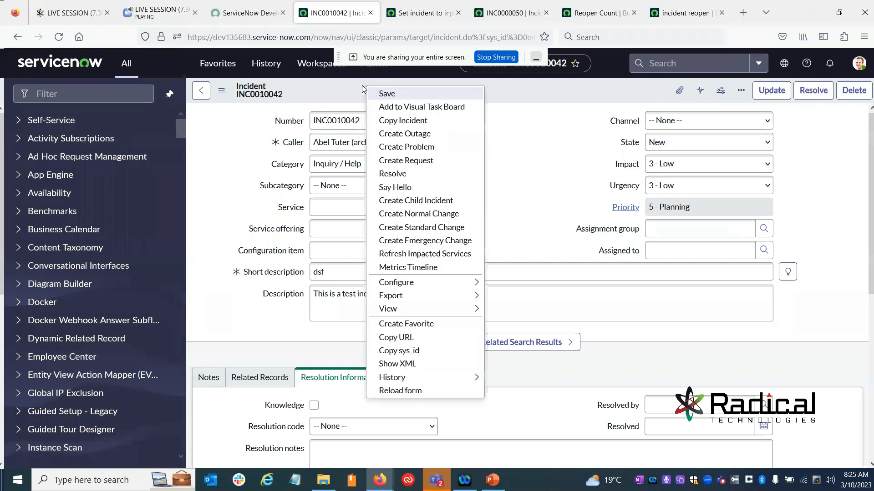
left_click(388, 94)
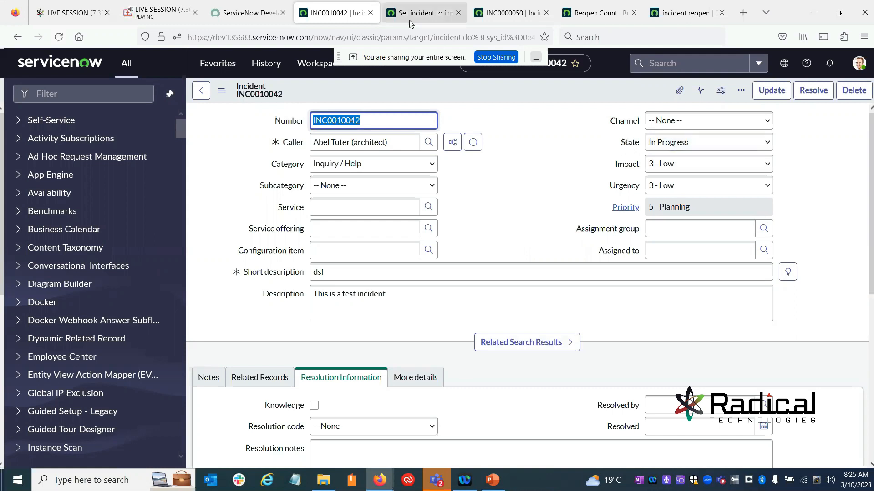
Compare the business rule's timing, filter conditions and action with the State and Assignment group of incident INC0010042.
left_click(418, 11)
scroll(620, 198, "down", 3)
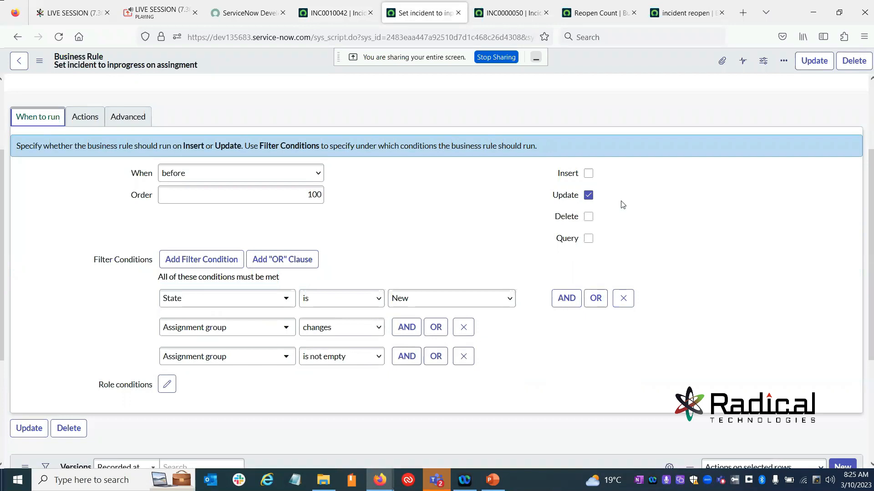
scroll(663, 222, "up", 3)
scroll(572, 218, "down", 3)
scroll(572, 219, "up", 3)
left_click(315, 16)
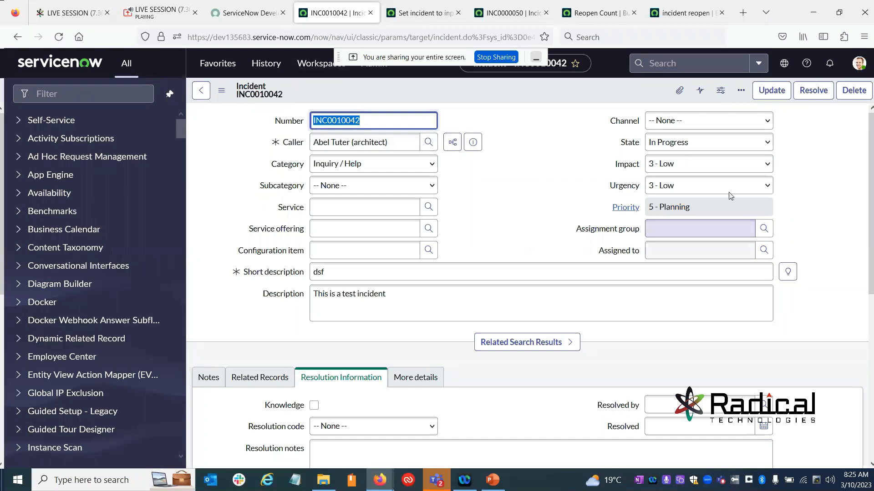
left_click(421, 13)
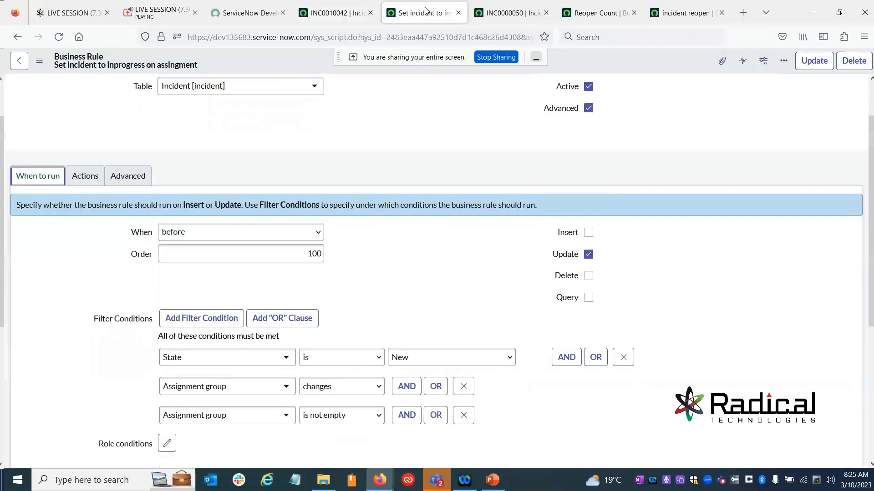
scroll(113, 177, "up", 2)
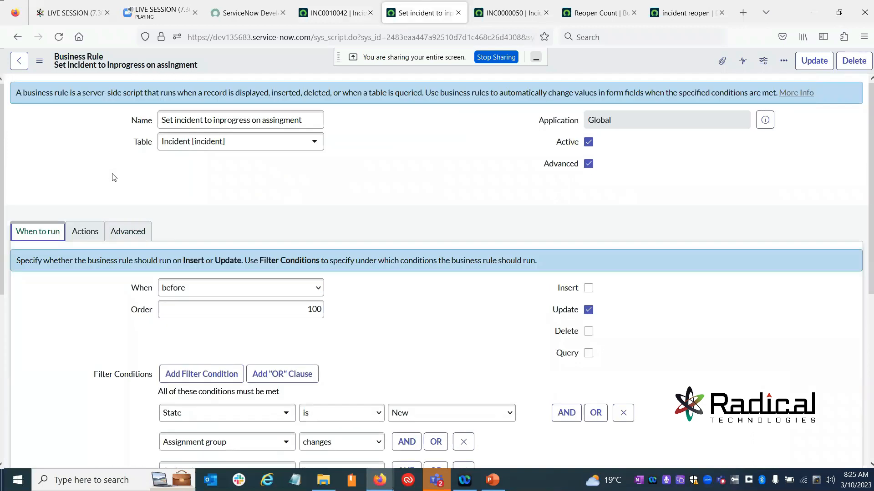
left_click(85, 231)
left_click(28, 232)
scroll(26, 231, "down", 1)
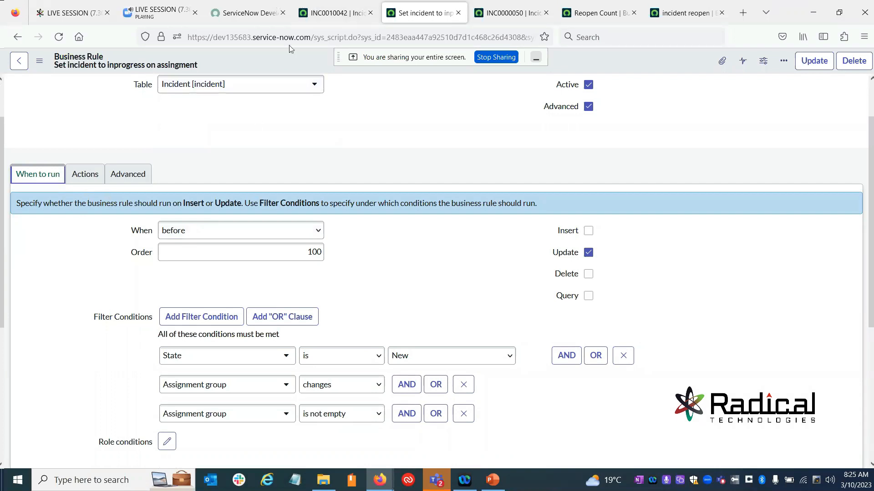
left_click(334, 13)
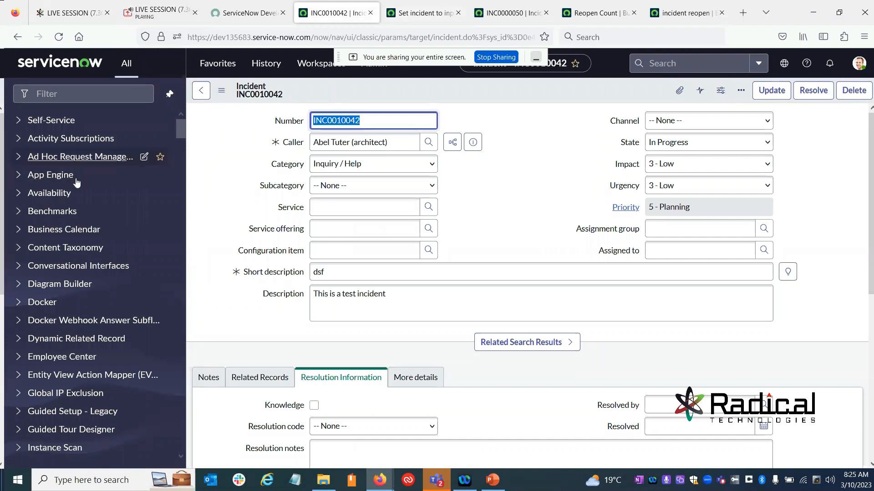
left_click(678, 231)
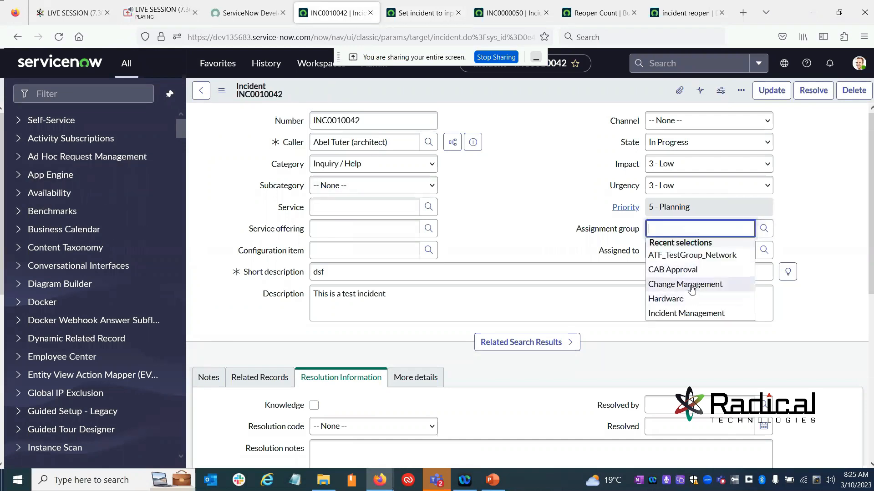
Remove the condition that Assignment group is not empty from the business rule, and save the rule.
left_click(423, 12)
left_click(464, 414)
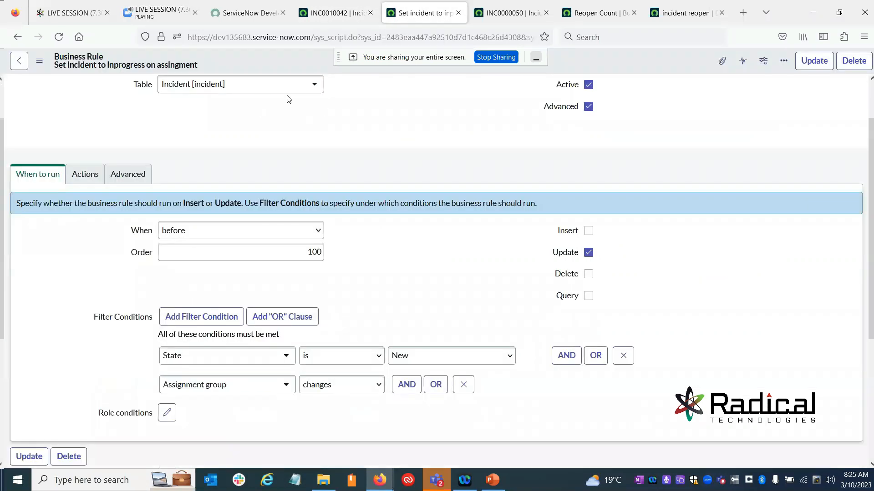
right_click(248, 52)
left_click(258, 59)
Find the Incident application by filtering the navigator for "incid" and start a new incident record.
left_click(320, 6)
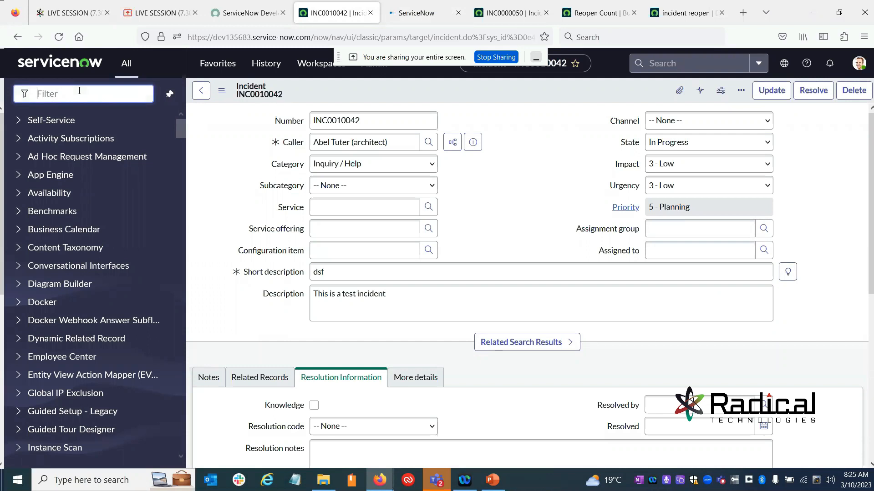
type("inc")
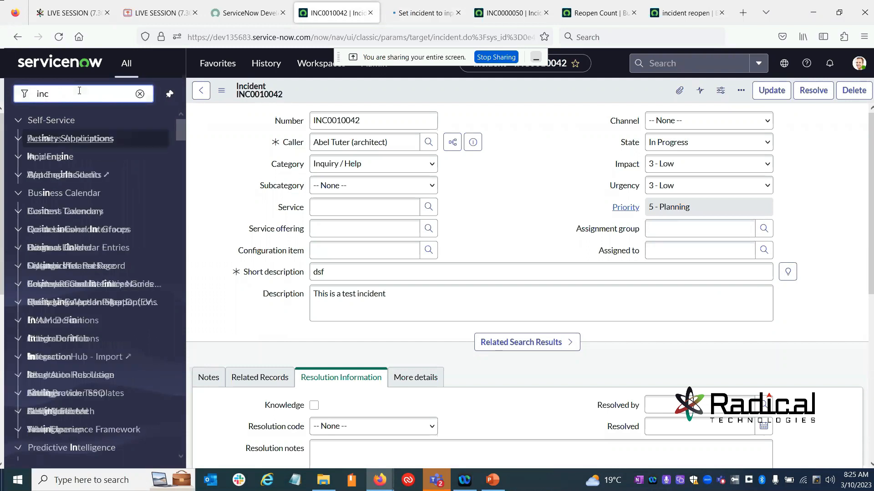
scroll(64, 296, "down", 5)
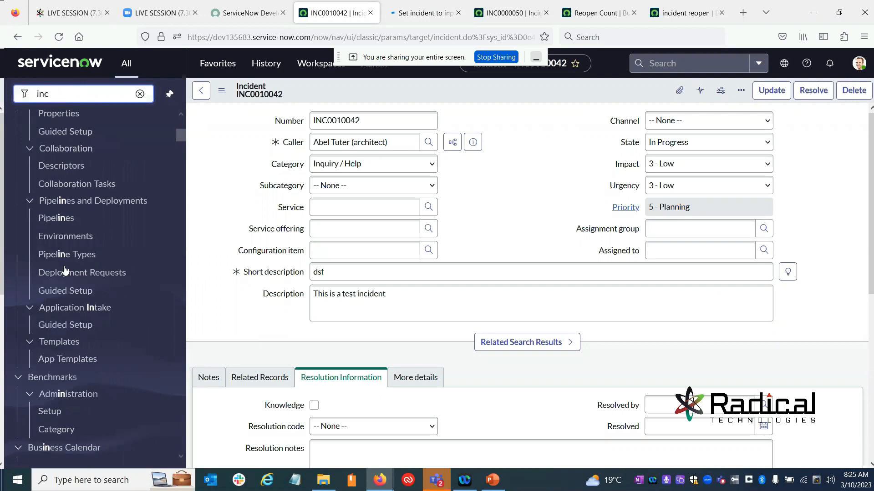
scroll(65, 298, "up", 10)
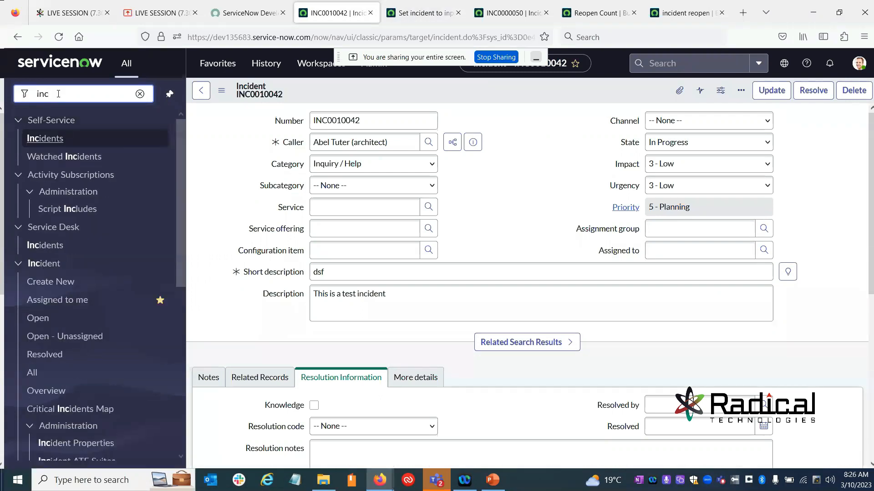
left_click(50, 231)
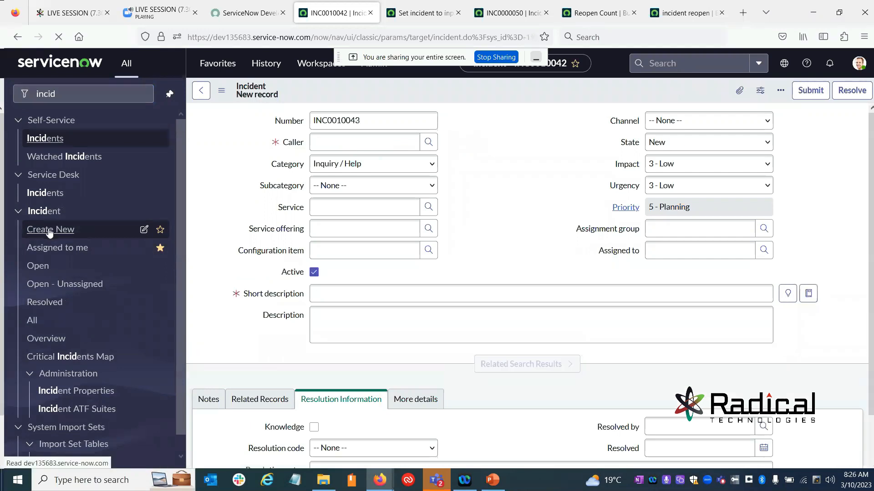
Enter the short description "test" and an architect as the caller, and save the new incident.
left_click(335, 272)
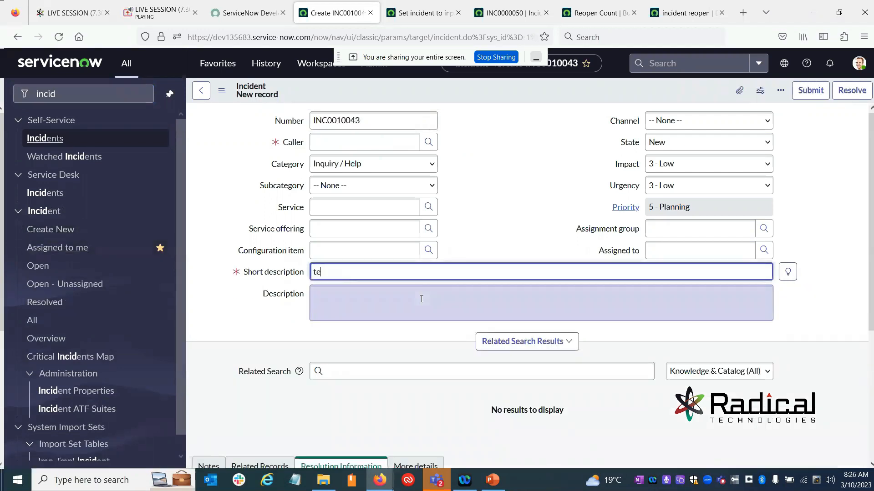
right_click(321, 88)
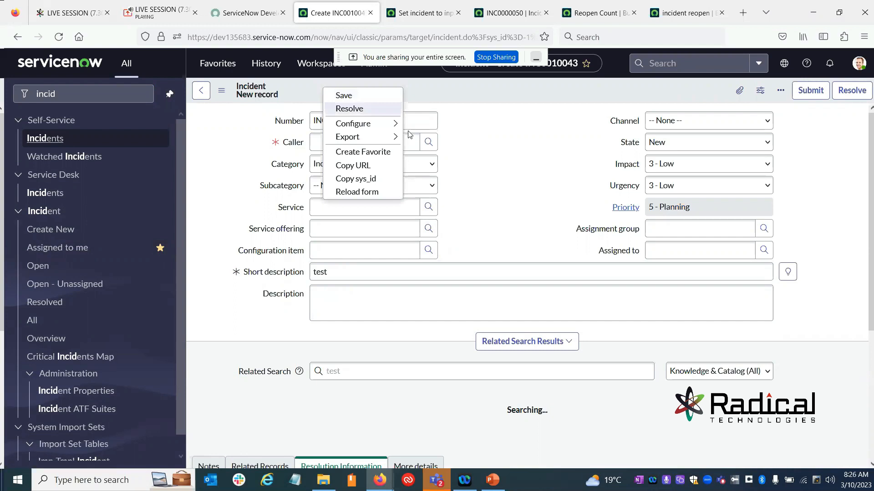
left_click(468, 137)
left_click(395, 141)
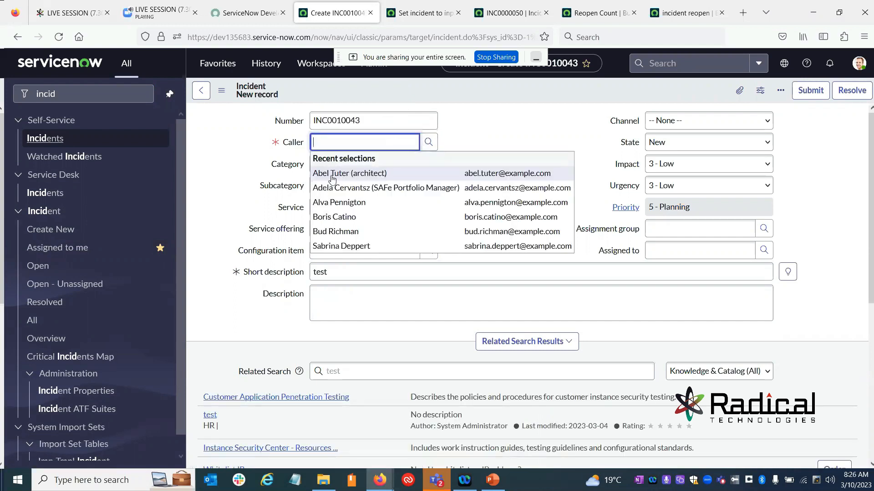
left_click(336, 172)
right_click(329, 91)
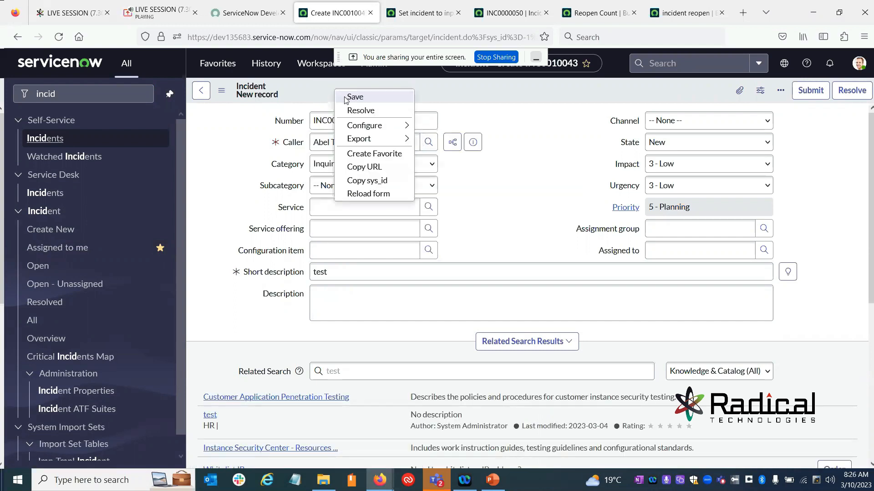
left_click(346, 99)
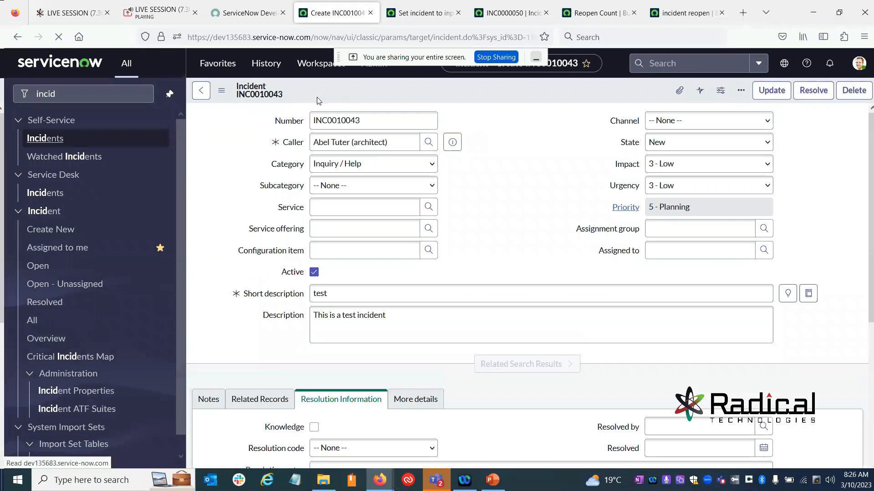
Compare the State and Assignment group fields of incident INC0010043 with the business rule's timing and filter conditions.
left_click(659, 231)
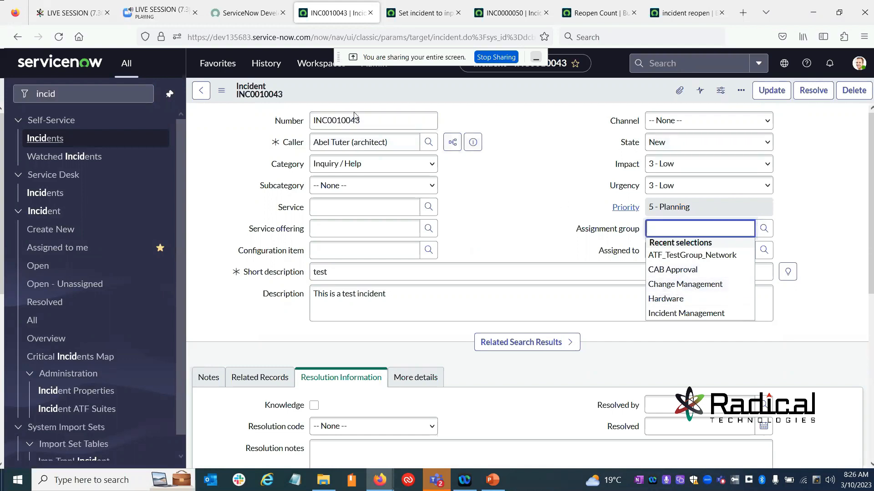
left_click_drag(617, 144, 630, 146)
left_click(633, 144)
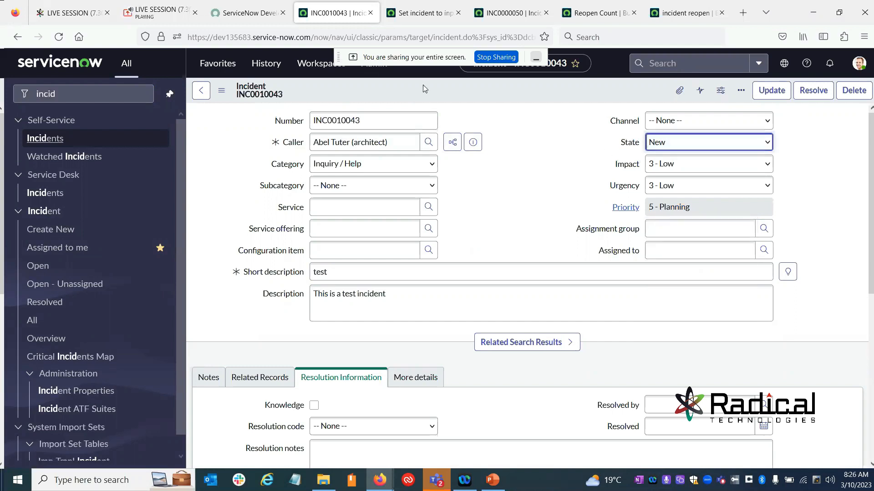
left_click(408, 12)
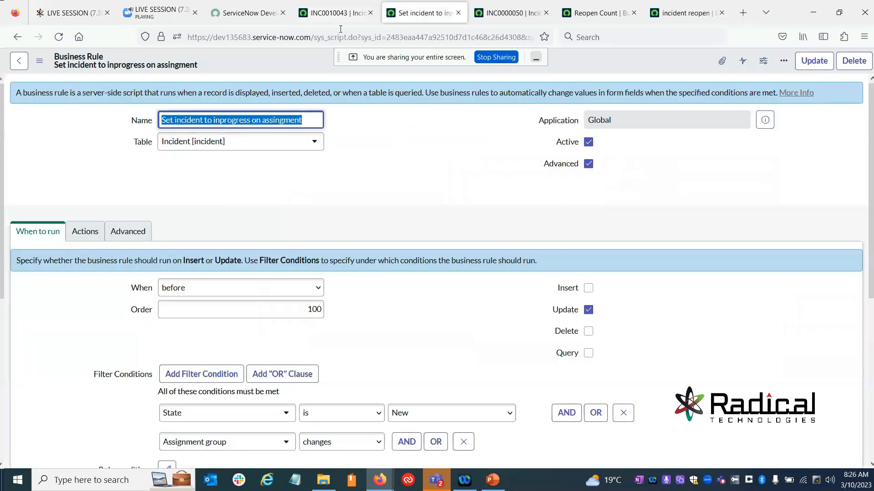
scroll(288, 363, "down", 3)
scroll(288, 335, "up", 3)
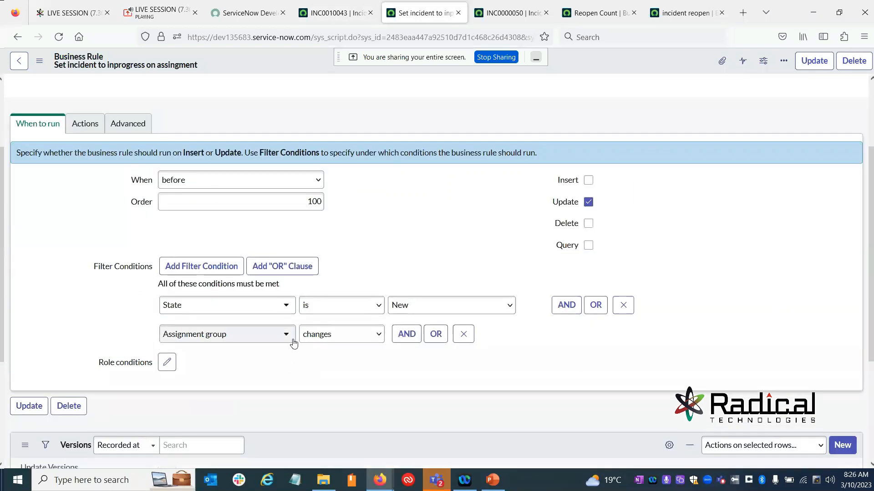
left_click(313, 7)
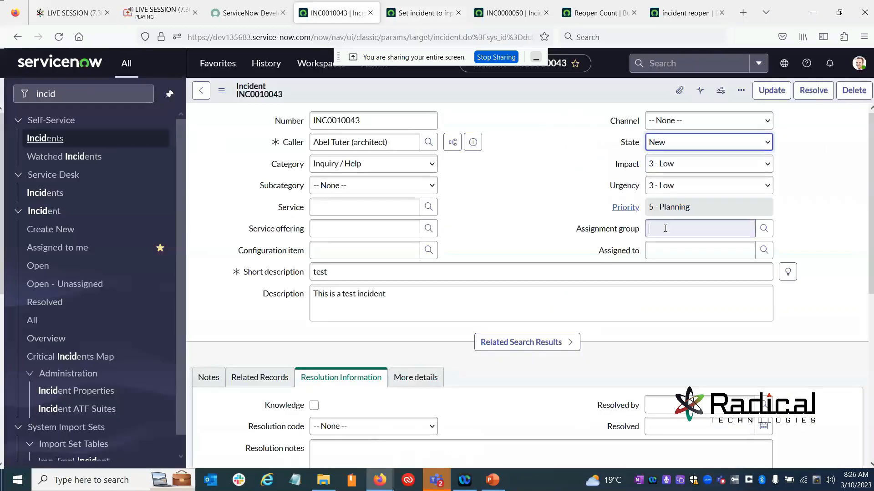
Set the Assignment group of incident INC0010043 to Change Management, and save the incident.
left_click(701, 228)
left_click(682, 285)
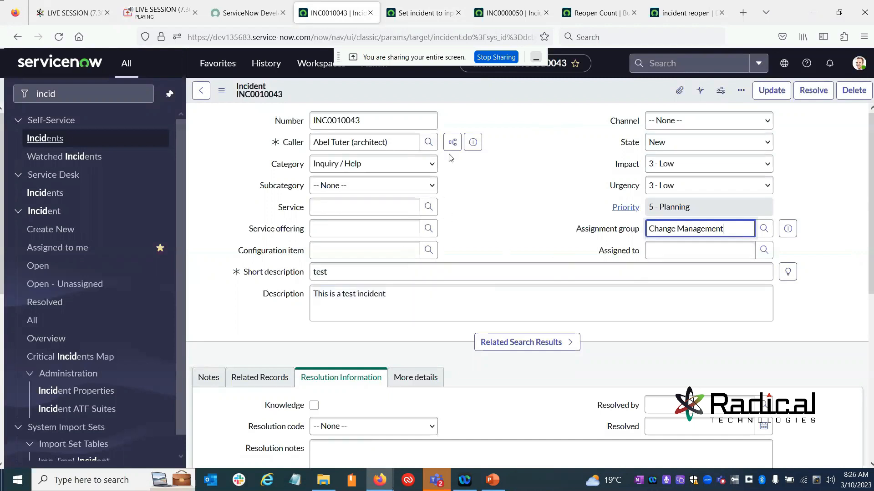
right_click(412, 84)
left_click(427, 89)
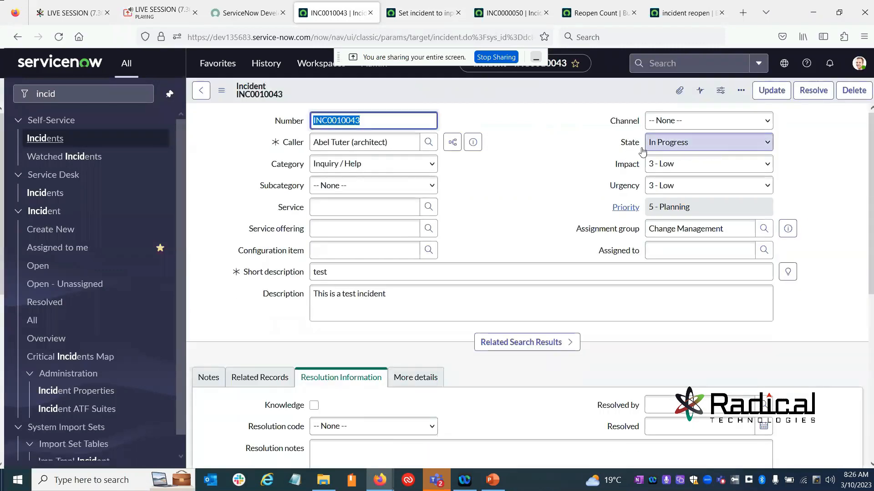
Review the business rule's update timing, filter conditions and field value action against the saved incident INC0010043.
left_click(400, 17)
scroll(488, 295, "down", 3)
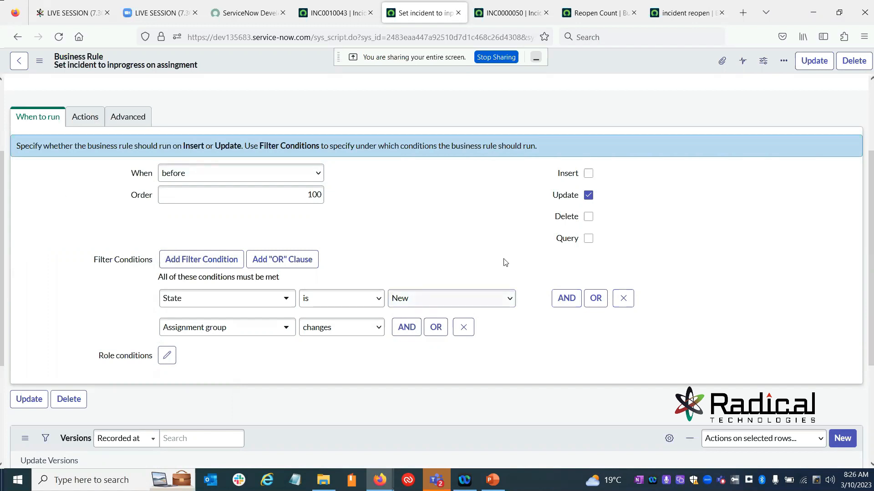
left_click(85, 117)
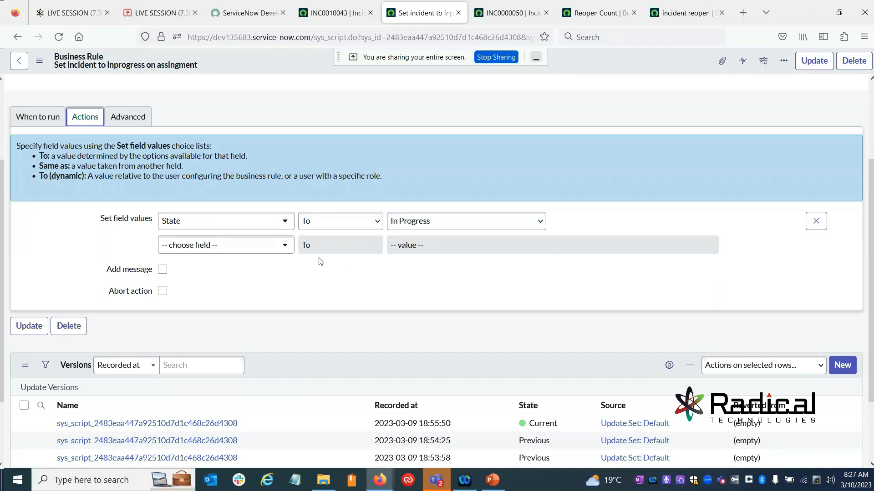
left_click(34, 117)
left_click(85, 117)
scroll(318, 153, "up", 3)
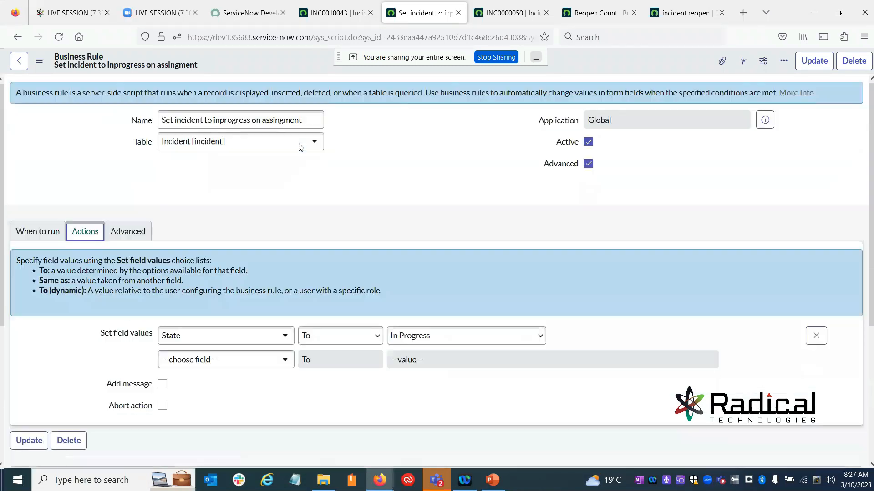
left_click(324, 13)
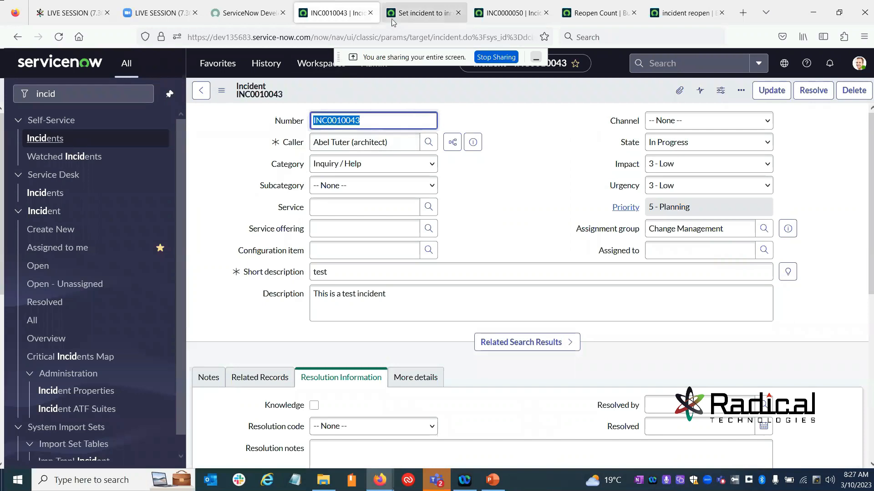
left_click(413, 14)
left_click(23, 230)
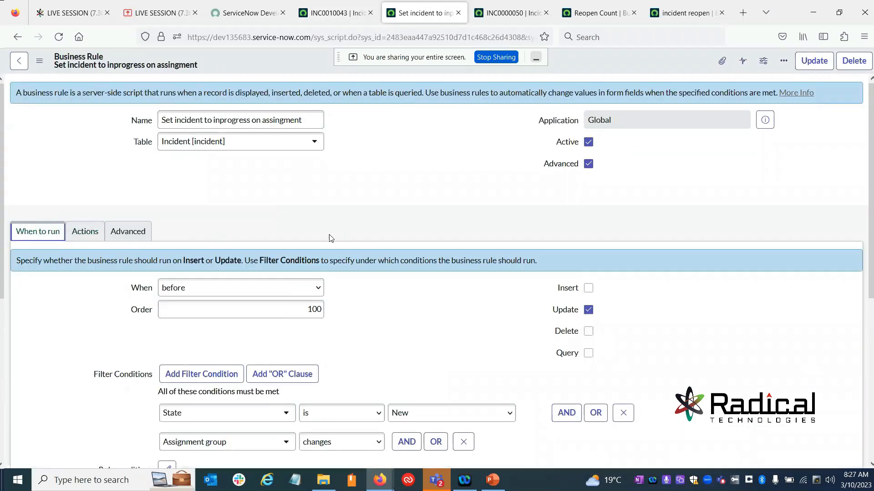
scroll(130, 231, "down", 2)
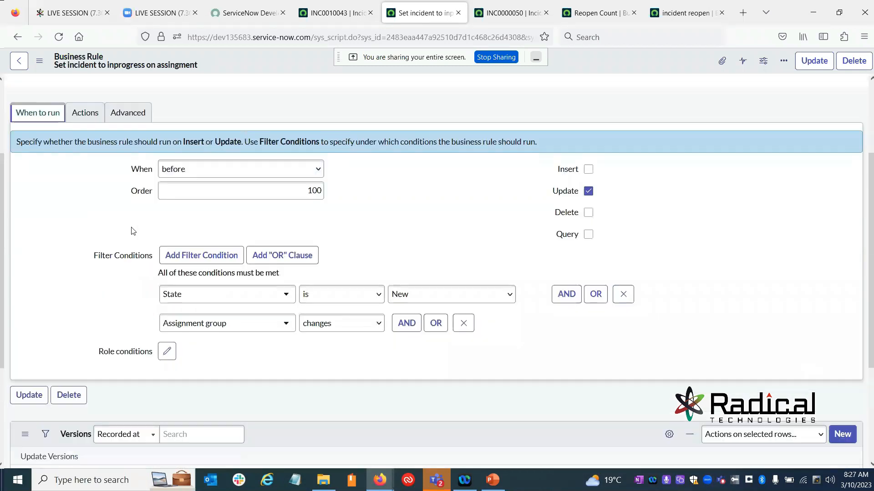
left_click(87, 175)
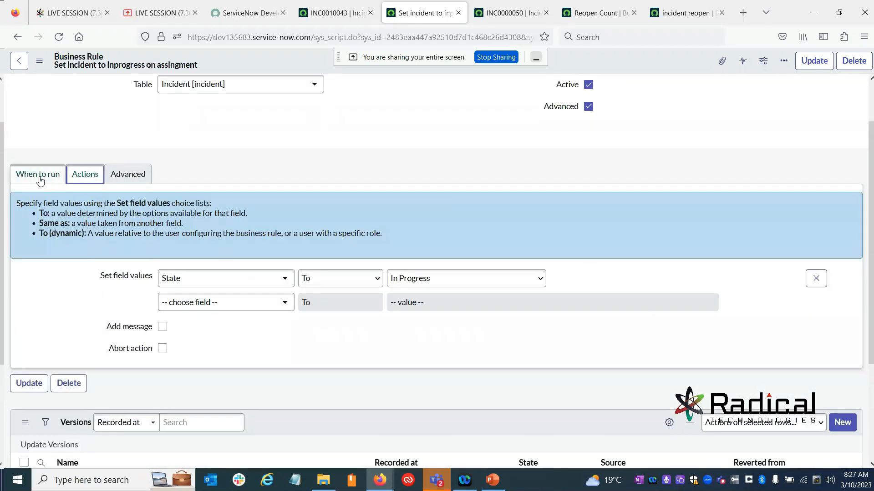
left_click(40, 180)
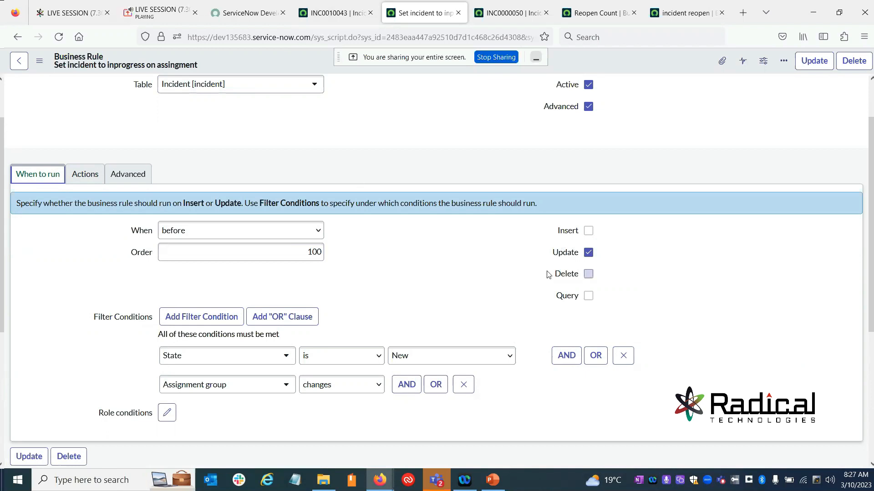
Create and save a new incident with an architect as the caller, short description "tesdf" and assignment group Change Management.
left_click(327, 16)
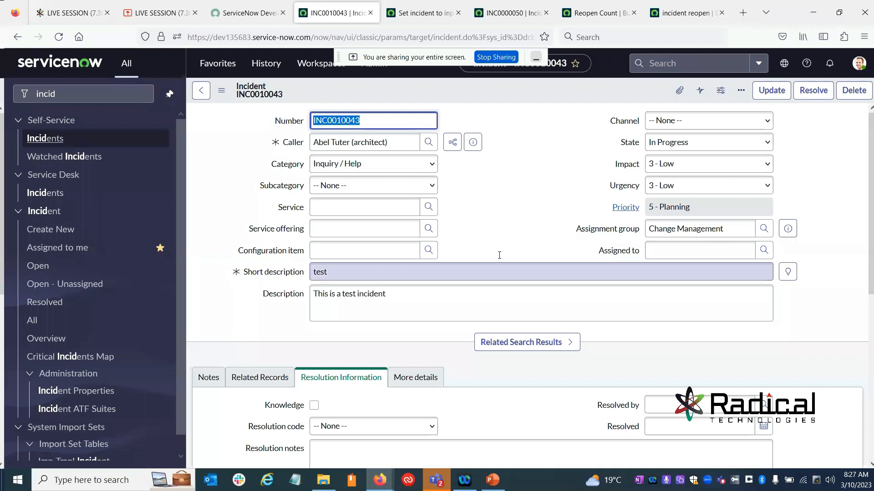
left_click(61, 234)
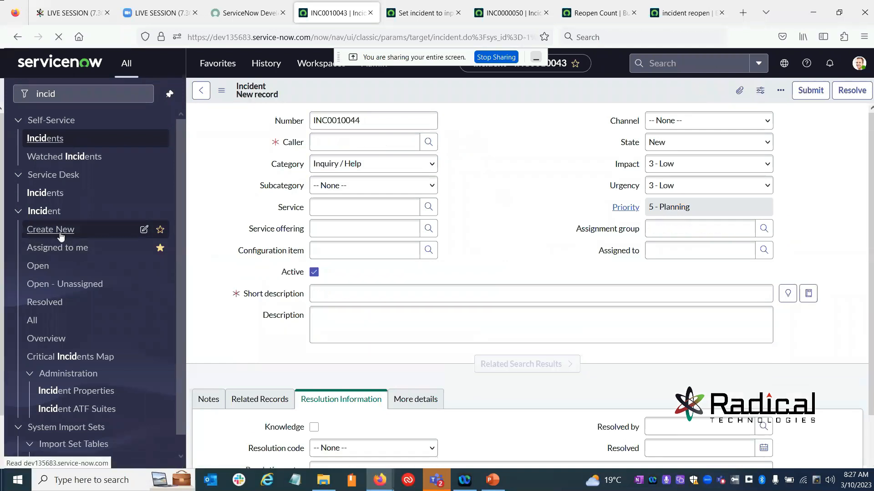
left_click(371, 143)
left_click(359, 173)
left_click(357, 273)
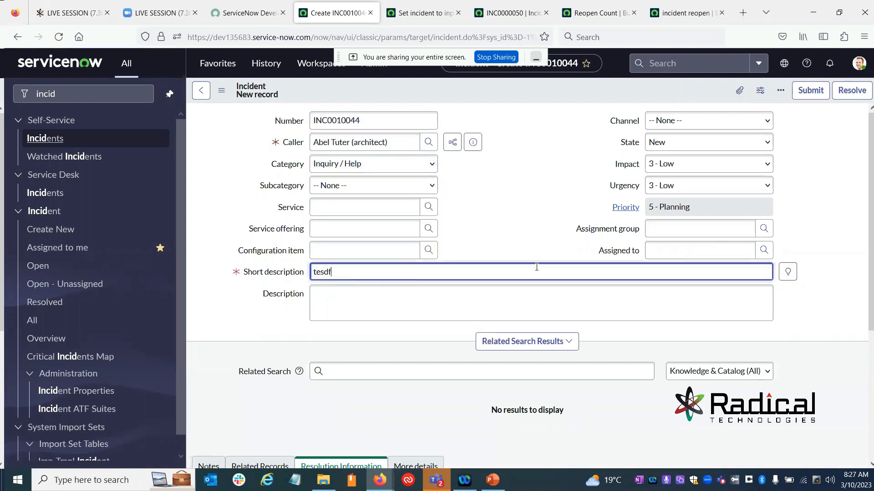
left_click(691, 228)
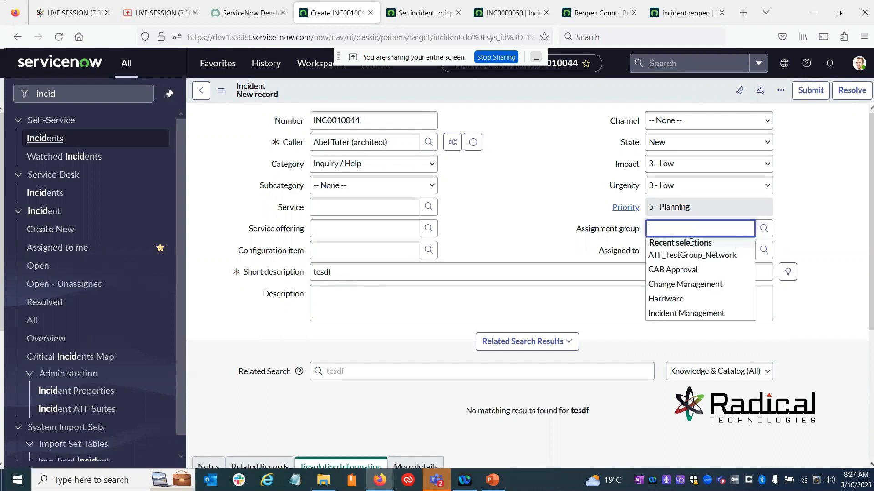
left_click(688, 285)
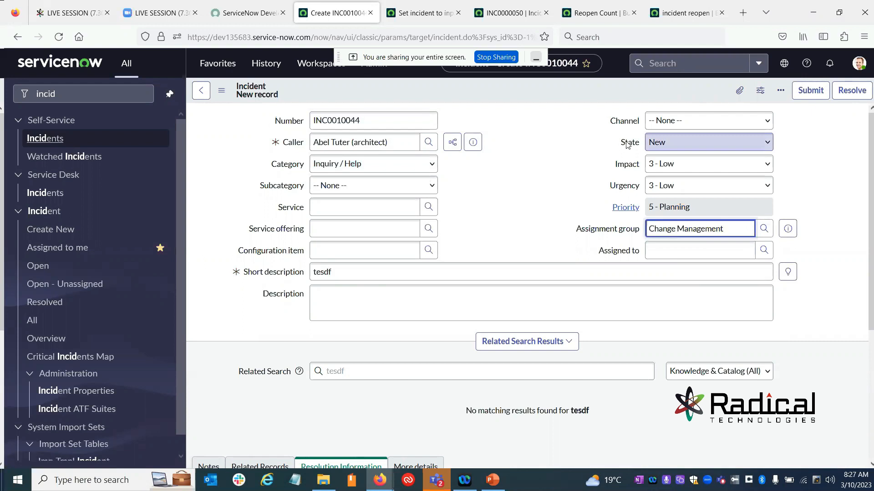
right_click(447, 87)
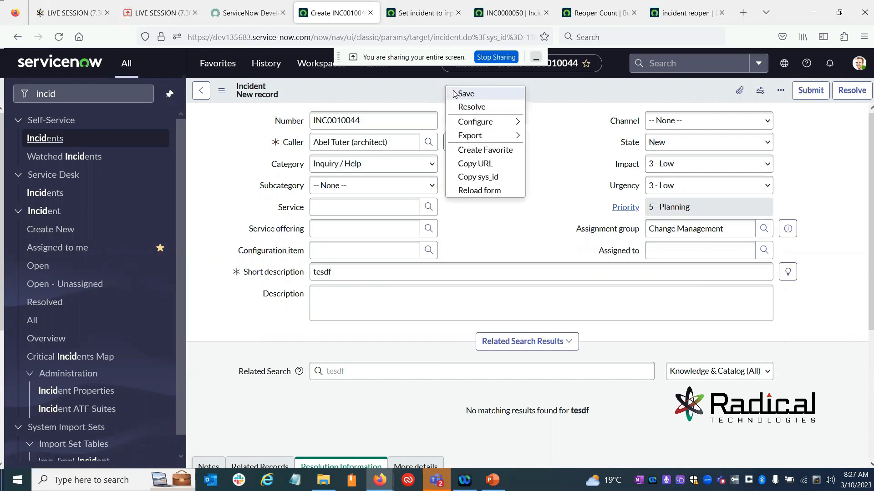
left_click(464, 94)
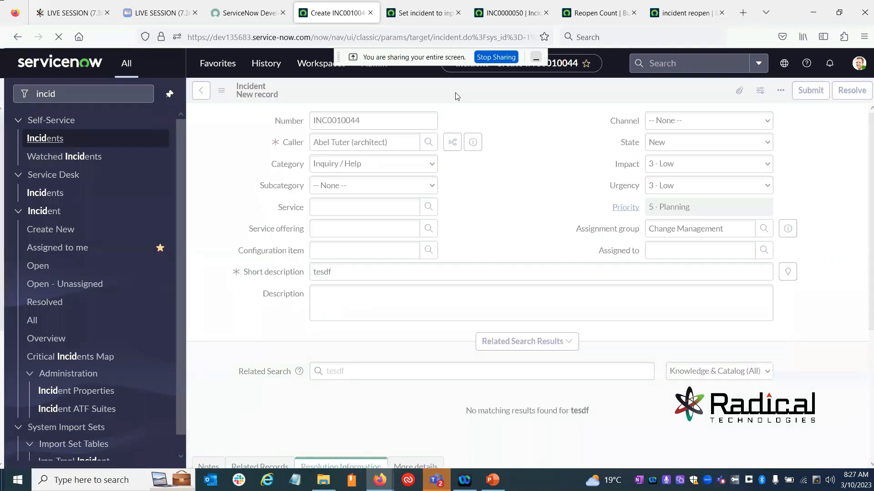
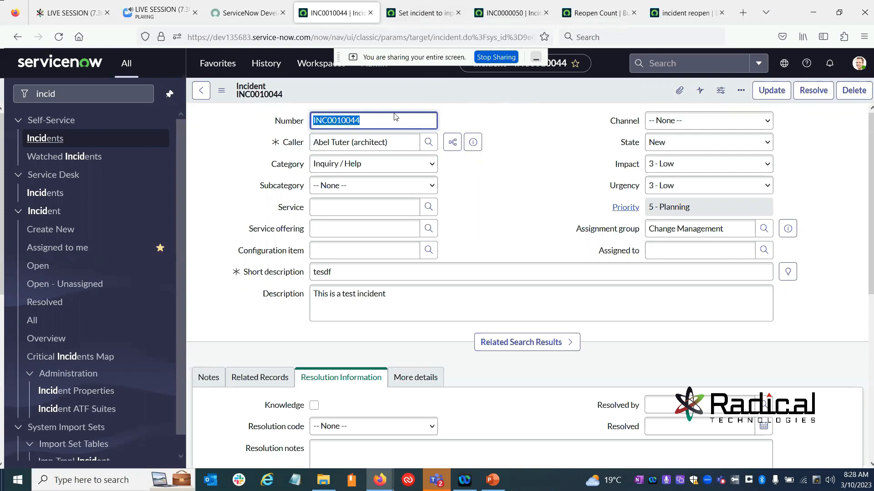
Change the Assignment group of incident INC0010044 to Application Development, and save the incident.
left_click(749, 230)
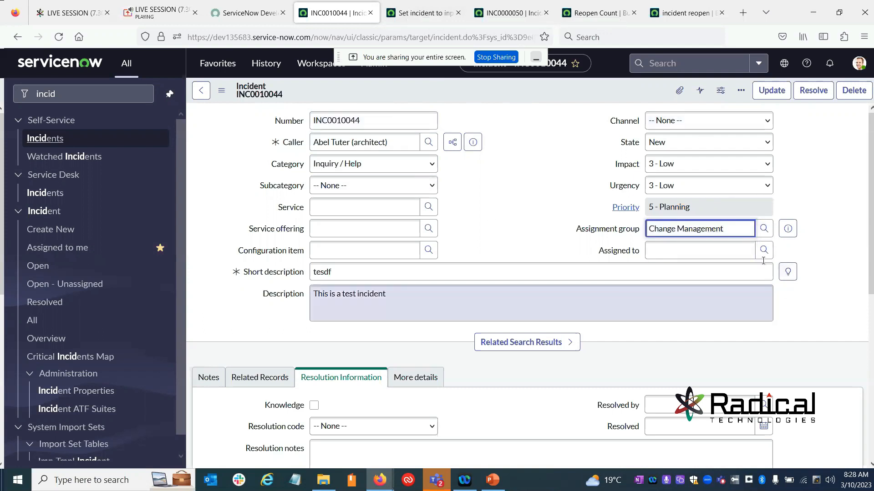
left_click(764, 229)
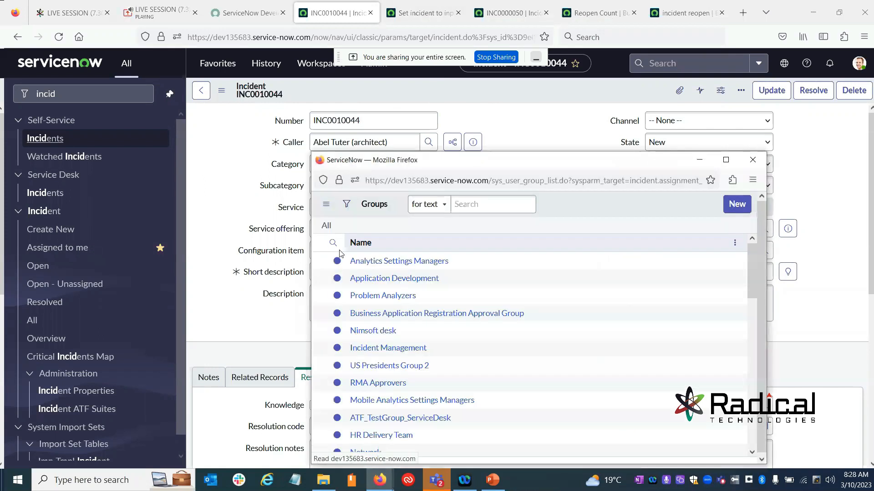
left_click(394, 191)
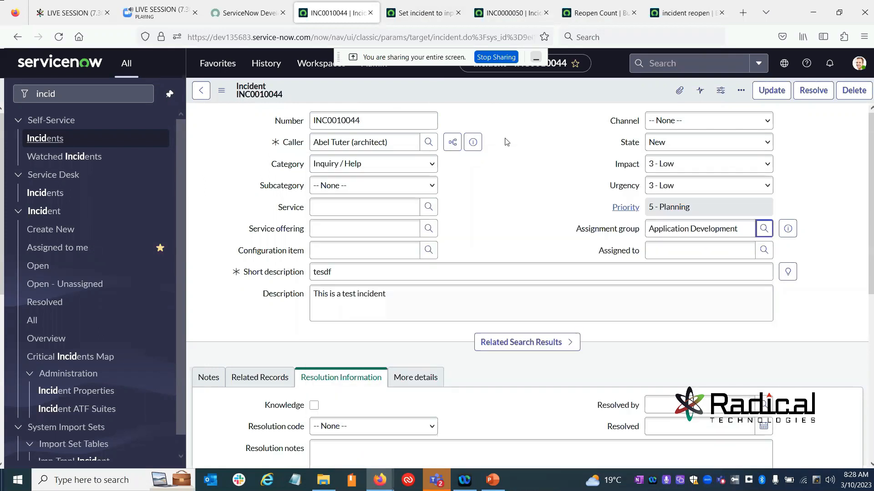
right_click(460, 84)
left_click(482, 91)
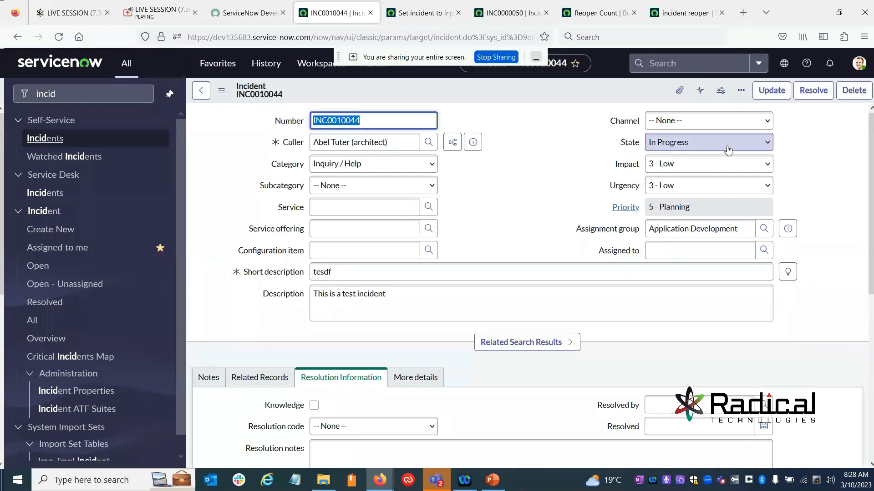
Make the business rule also run on Insert, and save the rule.
left_click(415, 13)
left_click(585, 234)
right_click(237, 57)
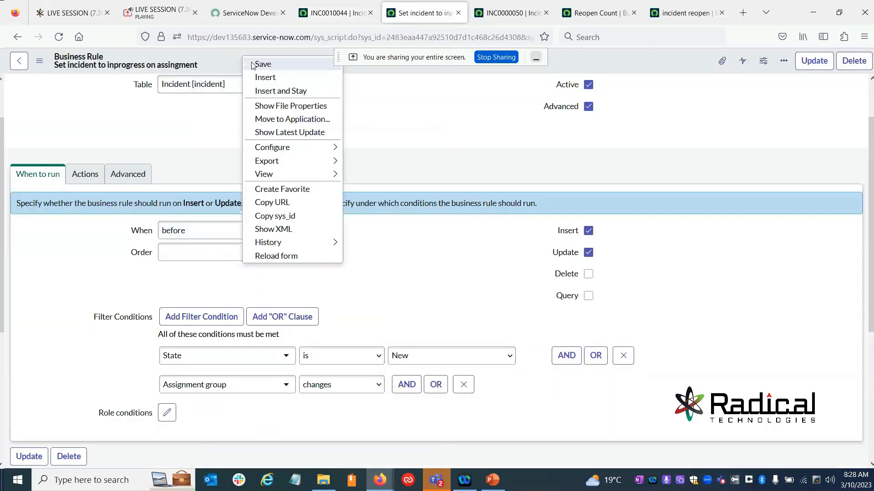
left_click(253, 64)
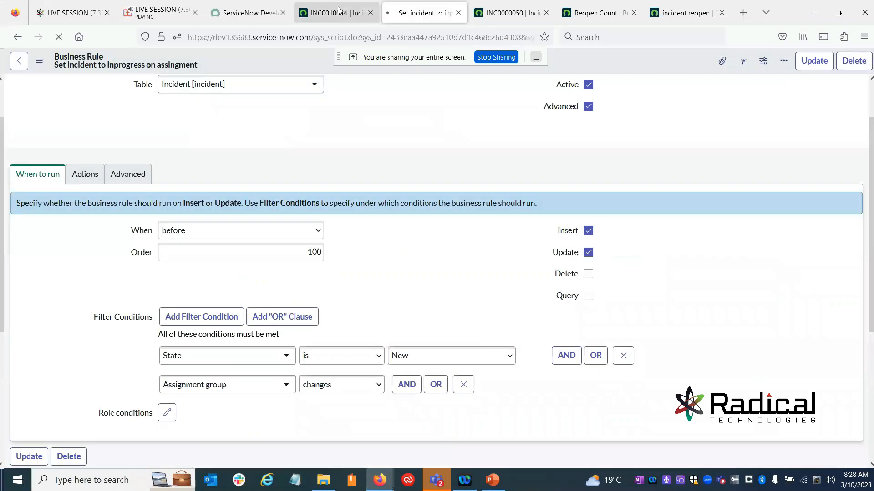
Create and save a new incident with the architect as caller, short description "dsf" and assignment group Application Development.
left_click(339, 10)
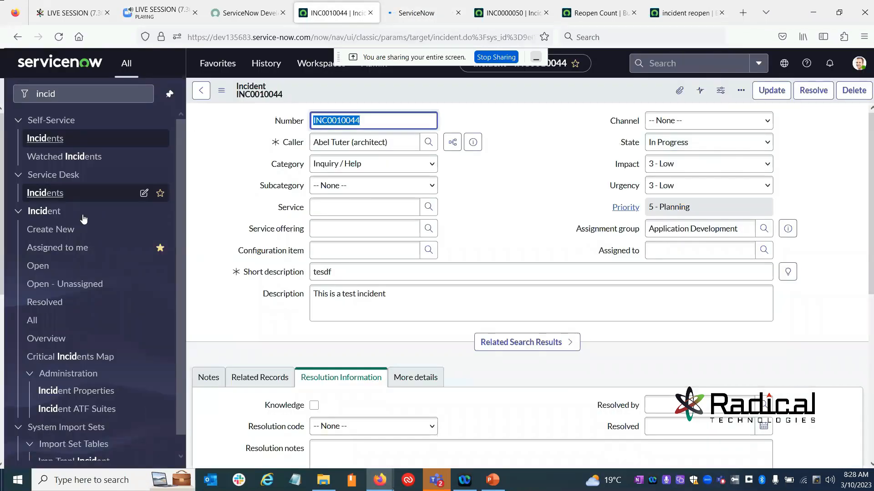
left_click(49, 232)
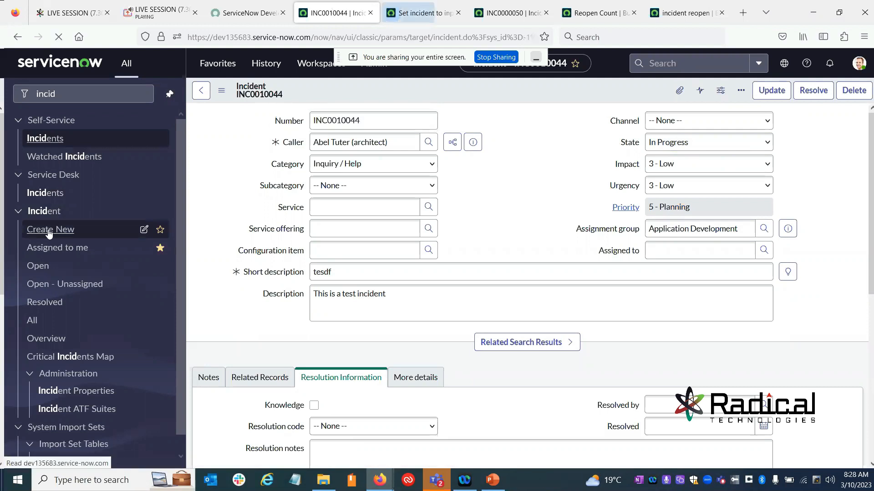
left_click(347, 141)
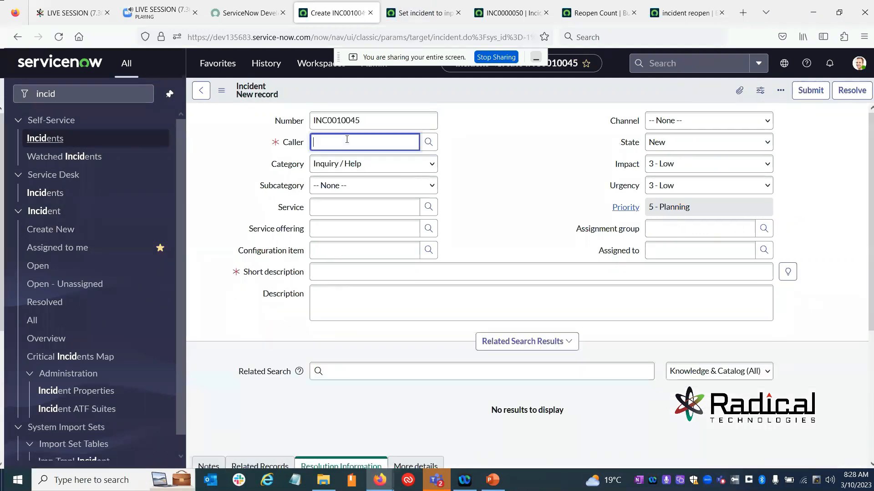
left_click(344, 174)
left_click(322, 271)
type("dsf")
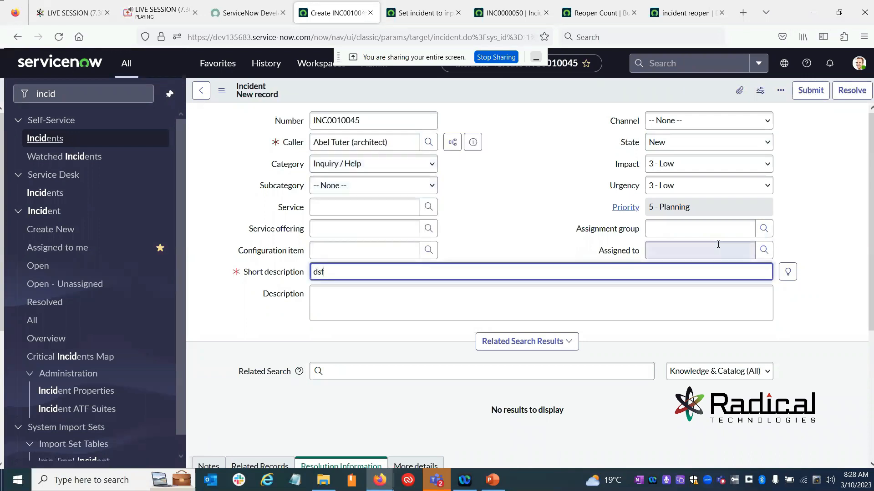
left_click(678, 228)
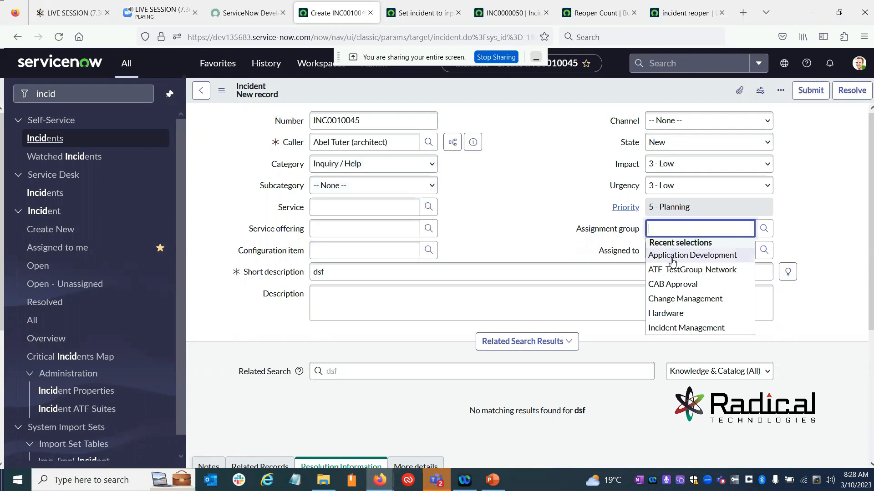
left_click(672, 262)
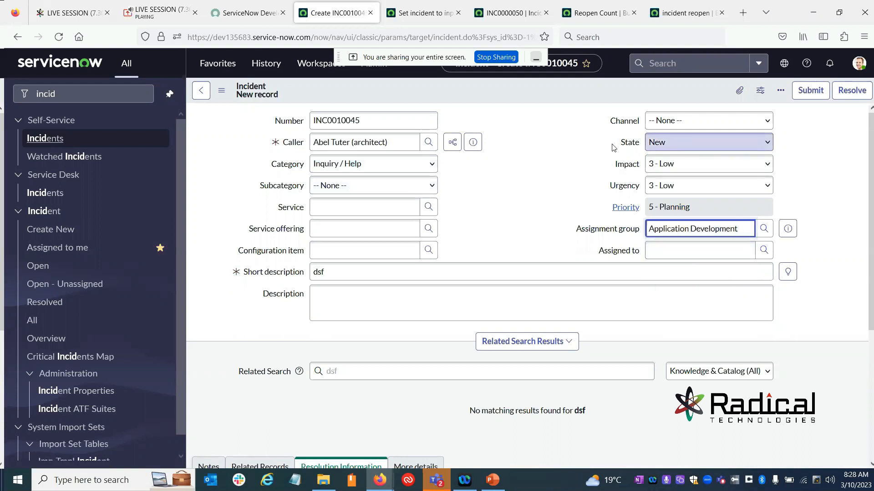
right_click(432, 89)
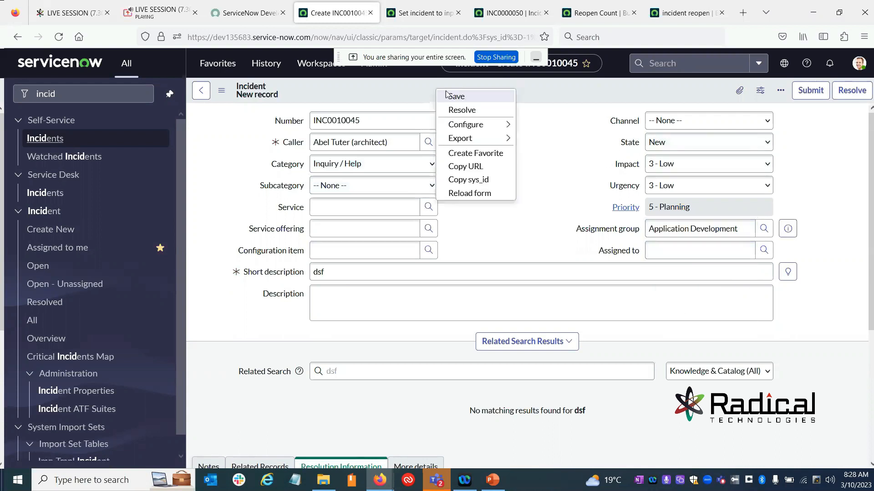
left_click(455, 96)
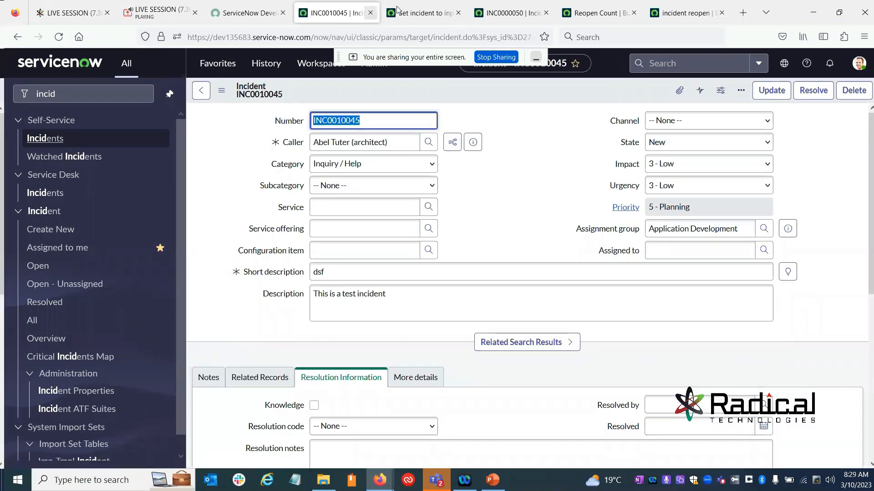
Open a blank incident record, set the in-progress business rule's When option to after, and save the rule.
left_click(424, 6)
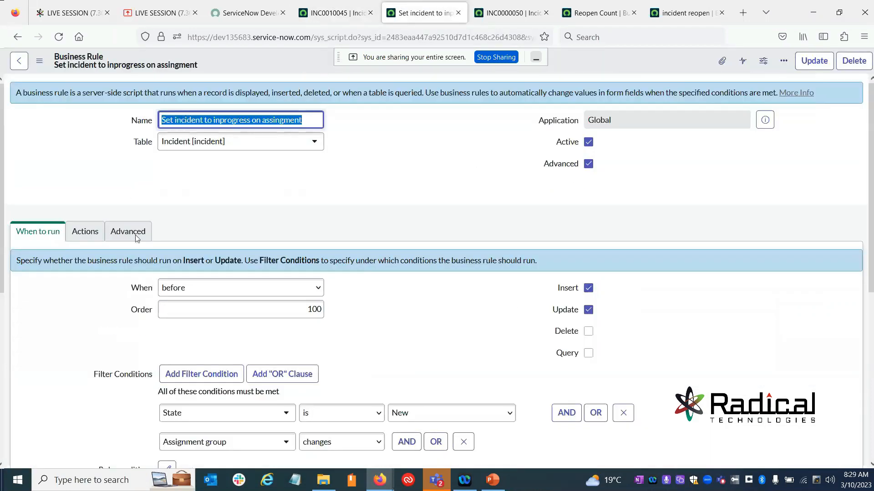
scroll(117, 239, "down", 3)
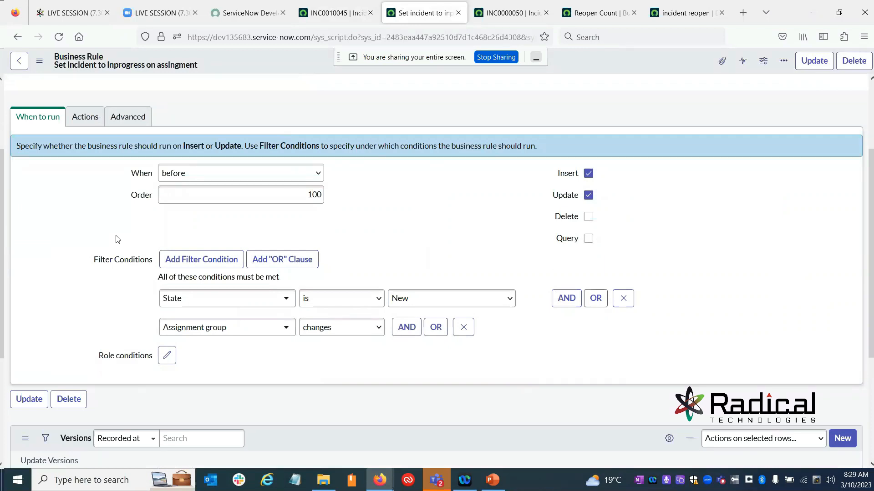
left_click(320, 13)
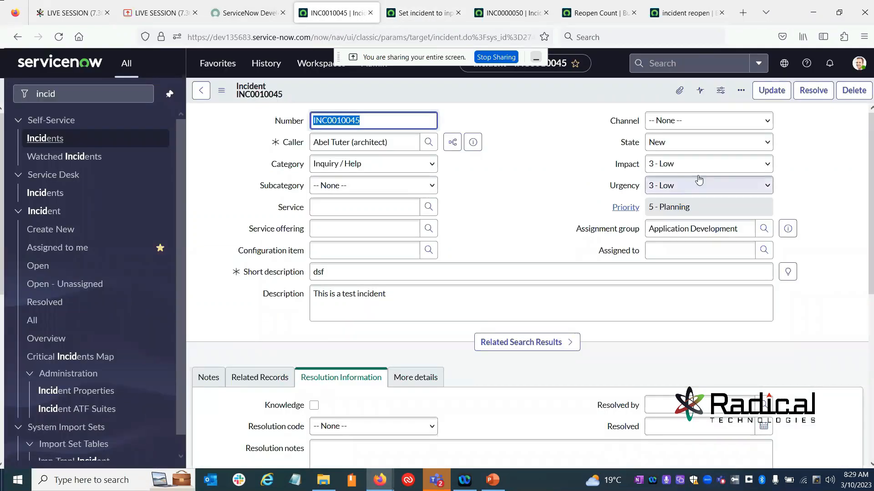
left_click(53, 231)
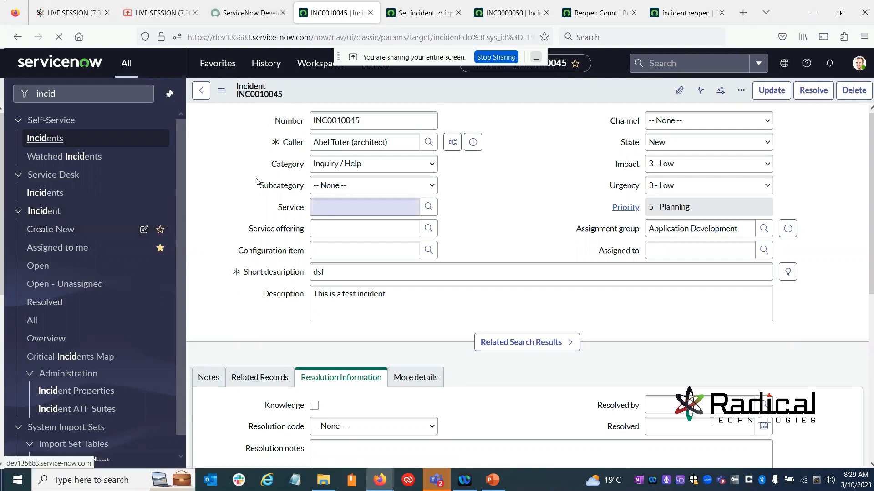
left_click(321, 141)
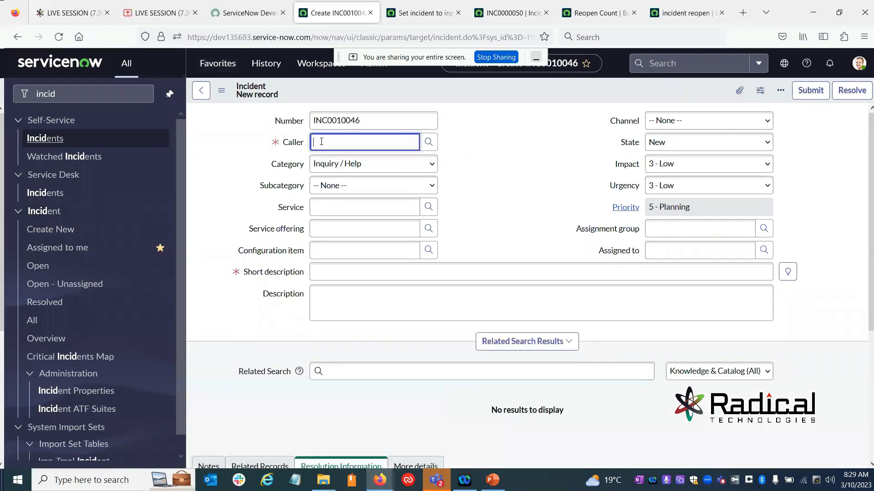
left_click(423, 13)
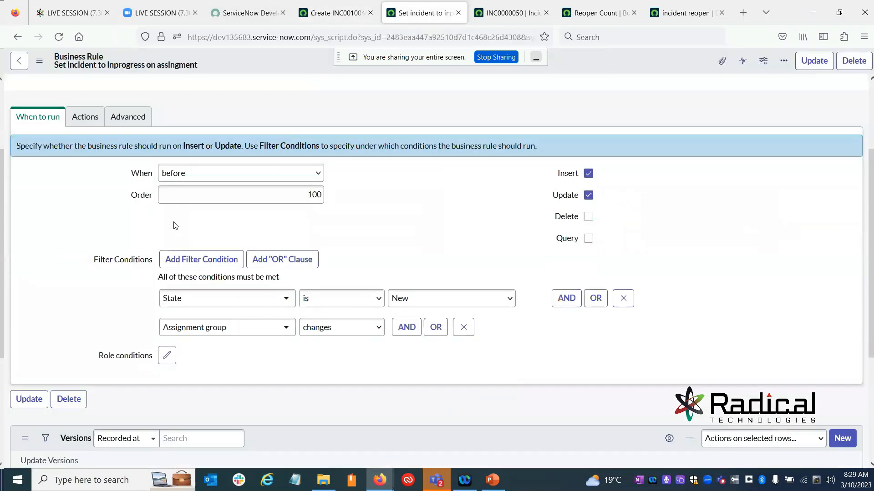
left_click(293, 172)
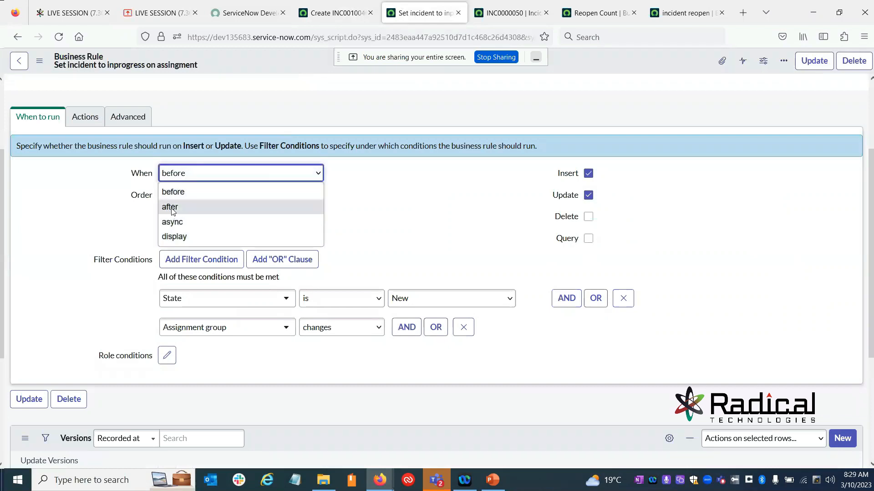
left_click(219, 205)
right_click(230, 52)
left_click(238, 58)
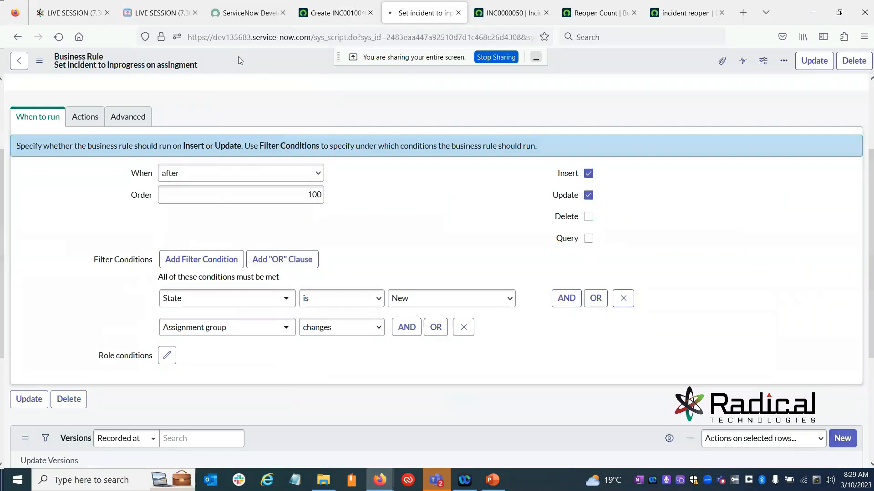
Fill in the new incident with the architect as caller, short description "tedsdf", description "dsf" and assignment group Application Development, and save it.
left_click(330, 14)
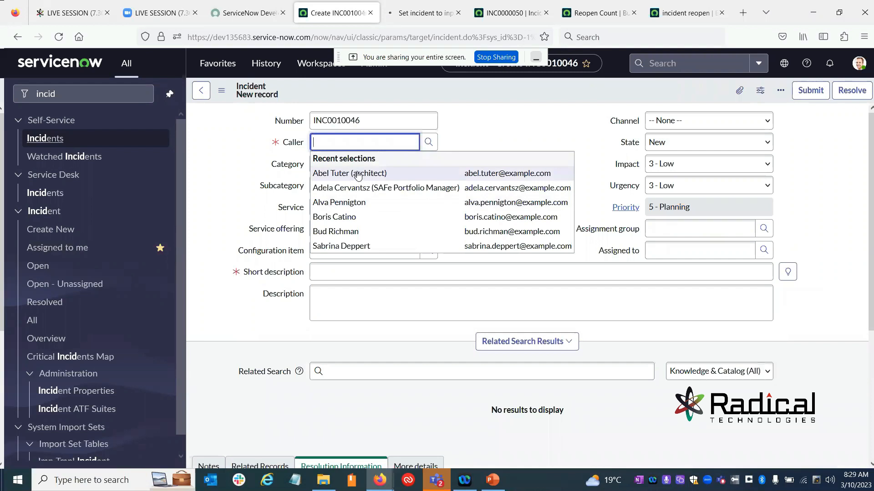
left_click(358, 176)
left_click(342, 272)
type("tedsdf")
left_click(341, 291)
type("dsf")
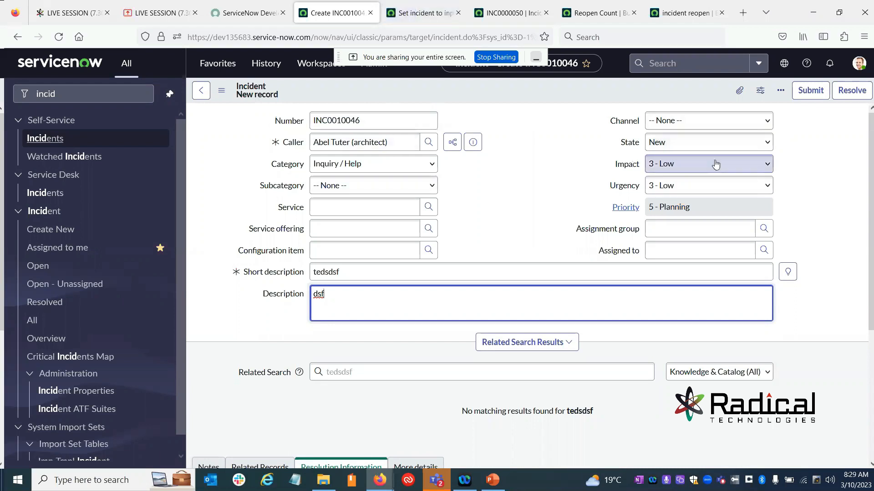
left_click(677, 228)
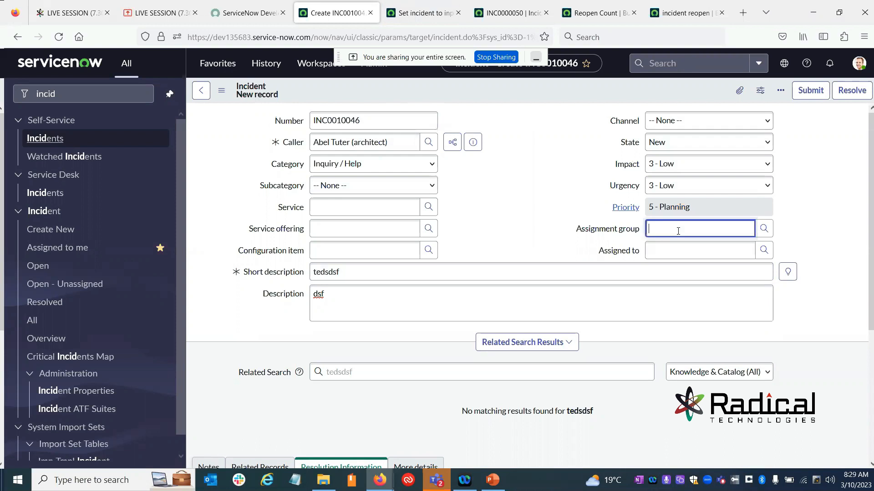
left_click(676, 257)
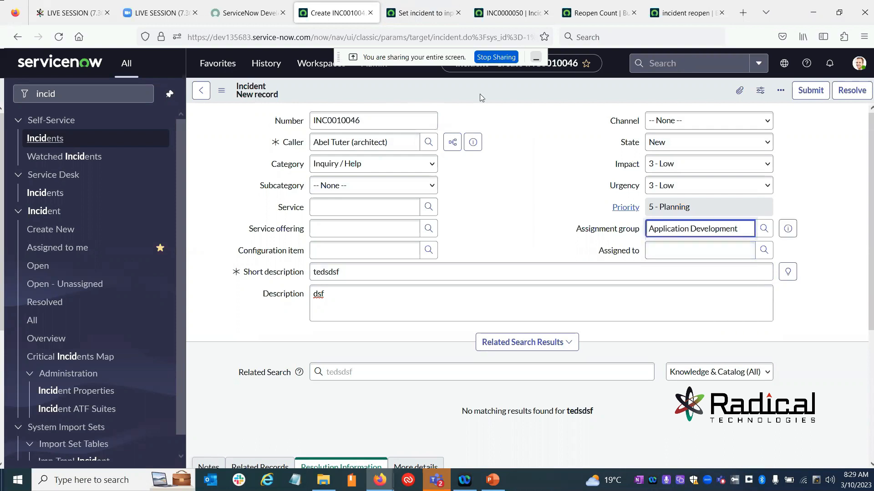
right_click(479, 94)
left_click(495, 96)
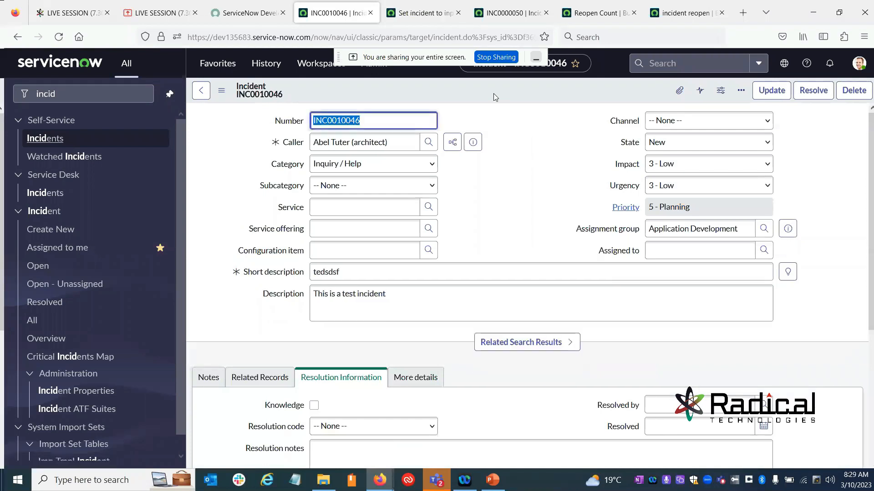
Turn off Insert for the business rule, leaving only Update as its trigger, and save the rule.
left_click(418, 8)
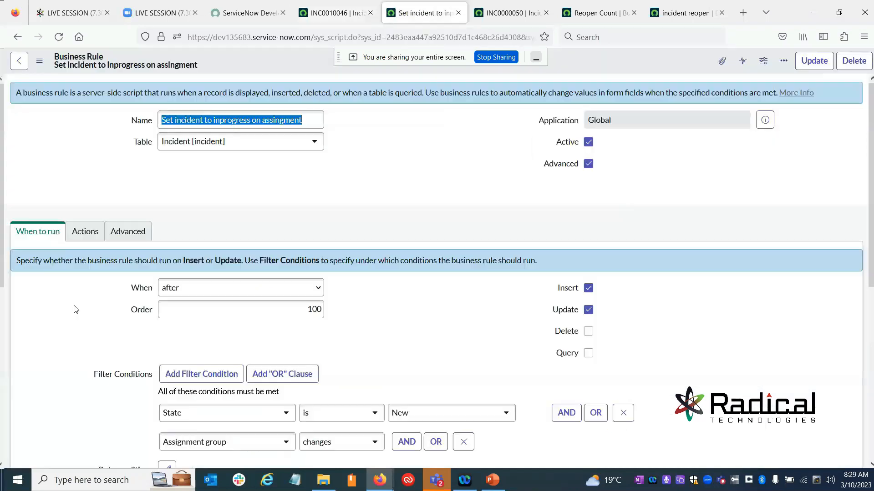
scroll(136, 283, "down", 3)
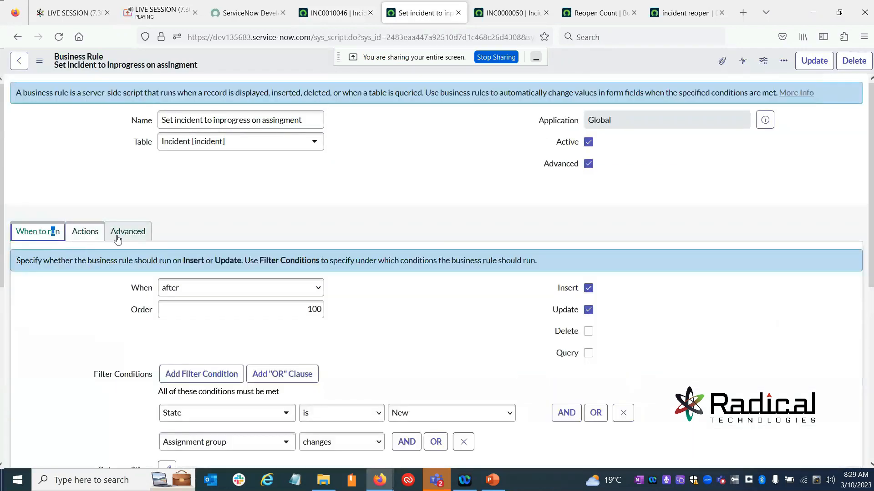
left_click(25, 232)
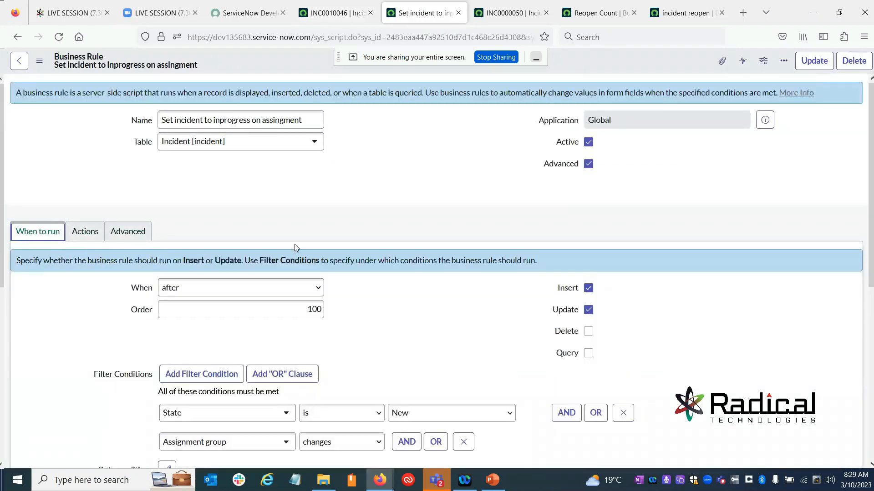
scroll(433, 271, "down", 3)
scroll(468, 293, "up", 3)
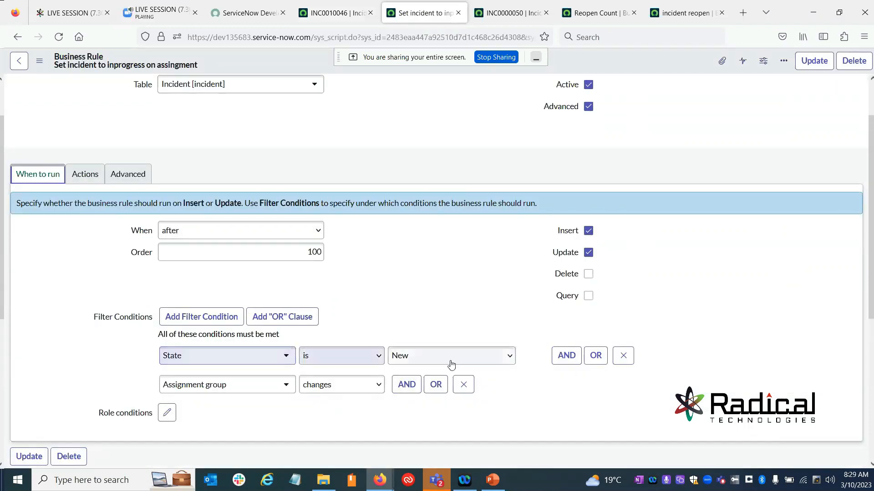
left_click(588, 231)
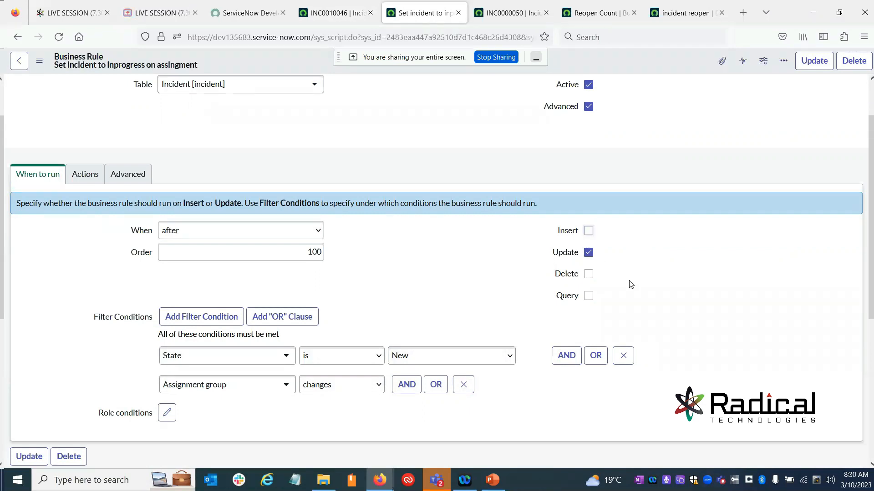
scroll(871, 247, "up", 1)
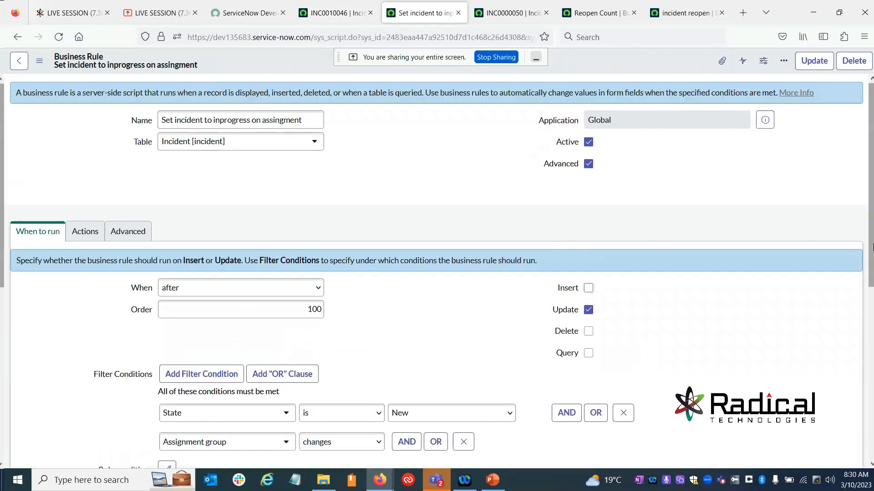
right_click(241, 54)
left_click(252, 63)
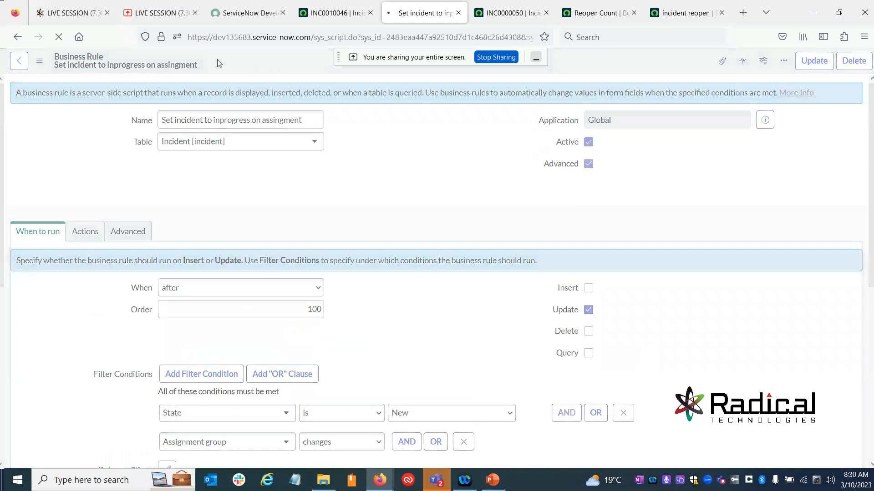
Close the browser pages for the Reopen Count, incident reopen and in-progress business rules and for incident INC0000050.
left_click(328, 11)
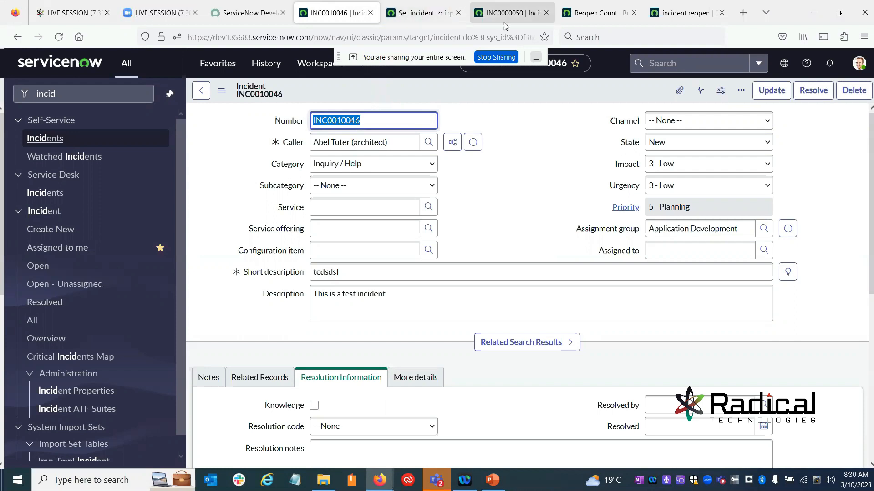
left_click(593, 13)
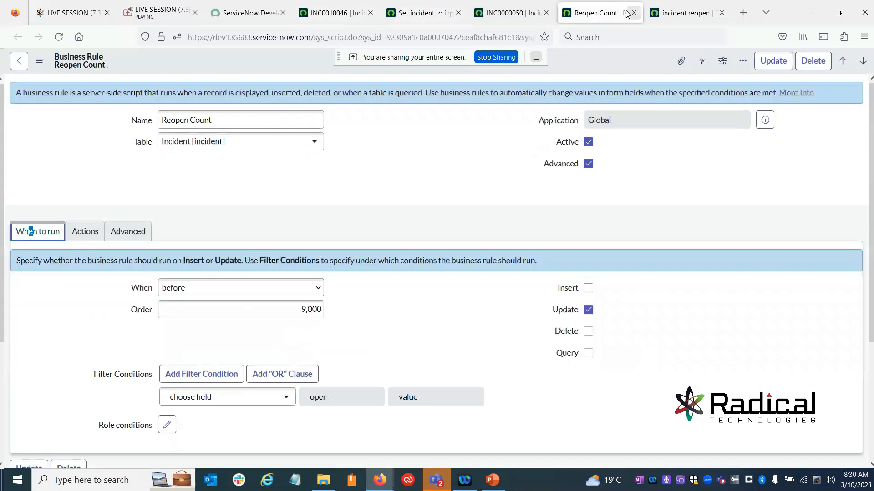
left_click(634, 13)
left_click(634, 13)
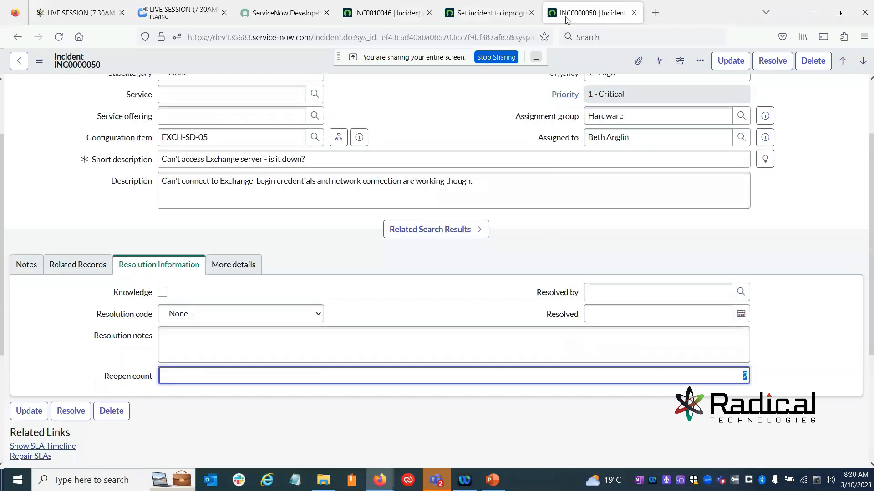
left_click(634, 13)
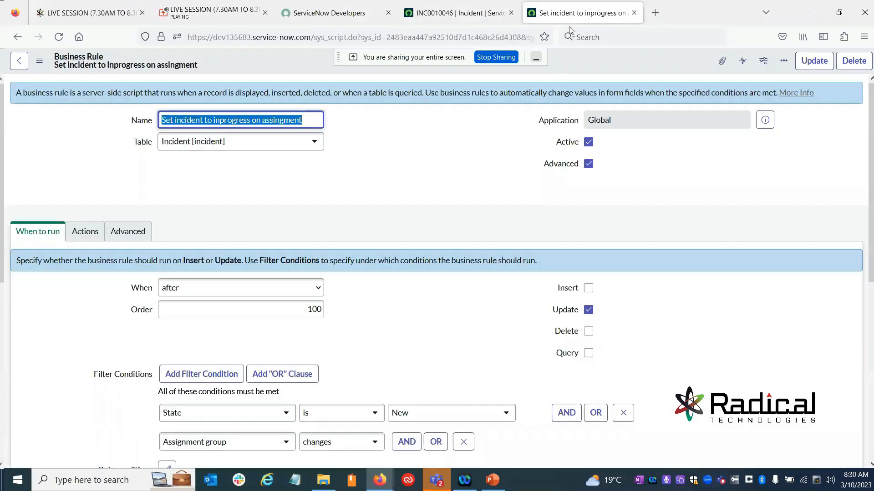
left_click(632, 13)
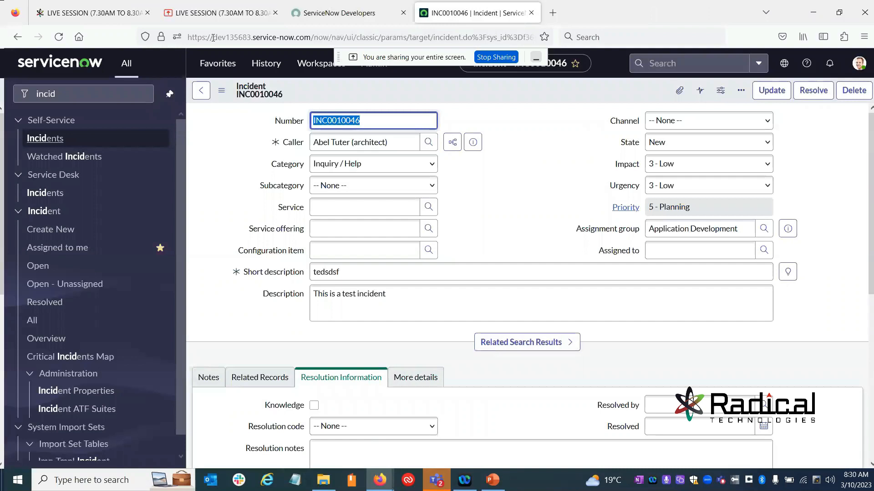
Switch to the Zoom live session and bring up the choices for ending the meeting.
left_click(213, 13)
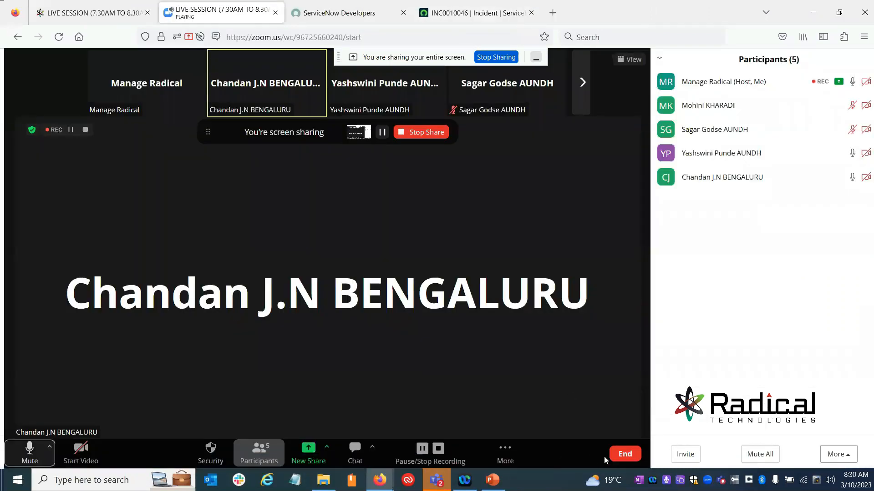
left_click(623, 454)
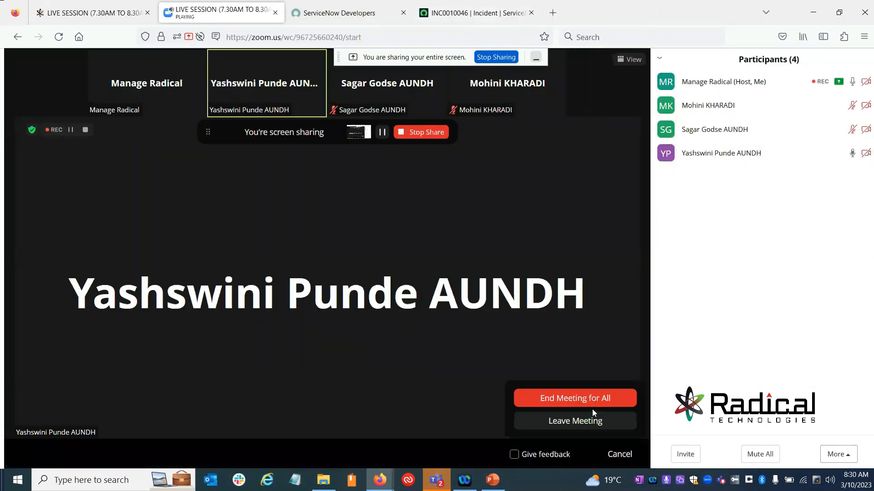